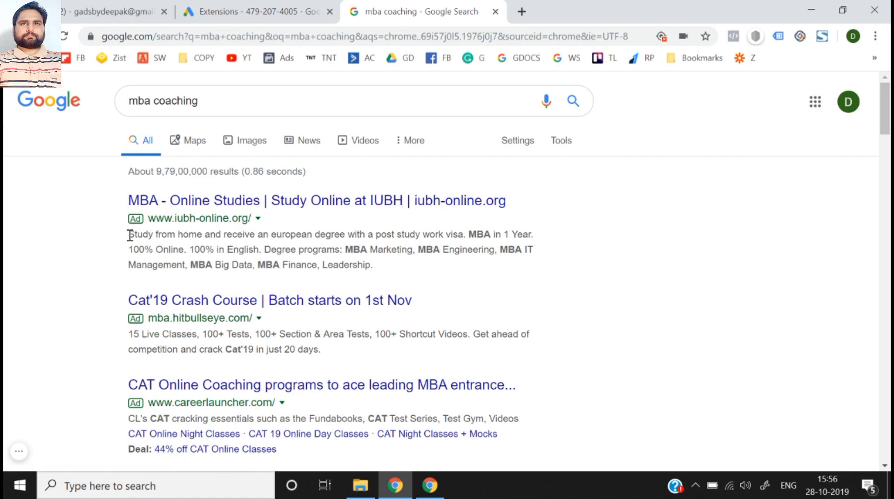
- Examine the description text, sitelinks and deal line of the ads above the "mba coaching" search results
{"action": "left_click_drag", "start_coordinate": [515, 224], "coordinate": [547, 238]}
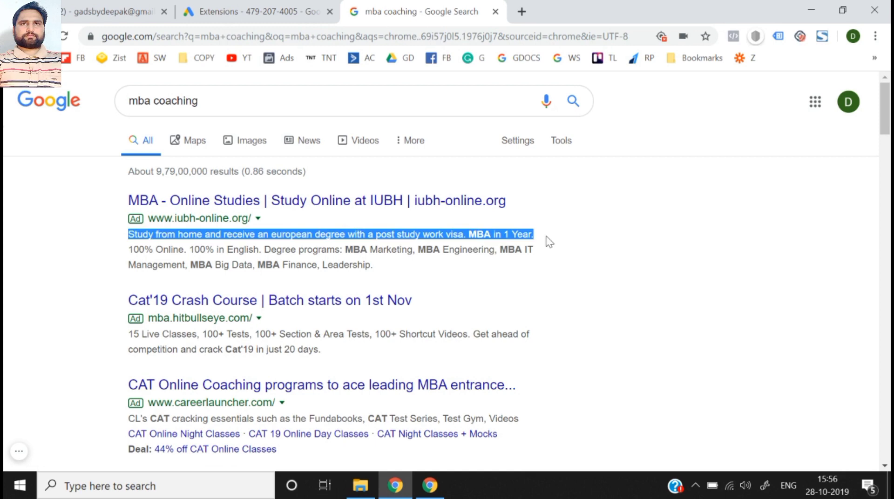
{"action": "left_click", "coordinate": [133, 250]}
{"action": "left_click_drag", "start_coordinate": [134, 250], "coordinate": [205, 267]}
{"action": "left_click", "coordinate": [387, 271]}
{"action": "left_click", "coordinate": [132, 250]}
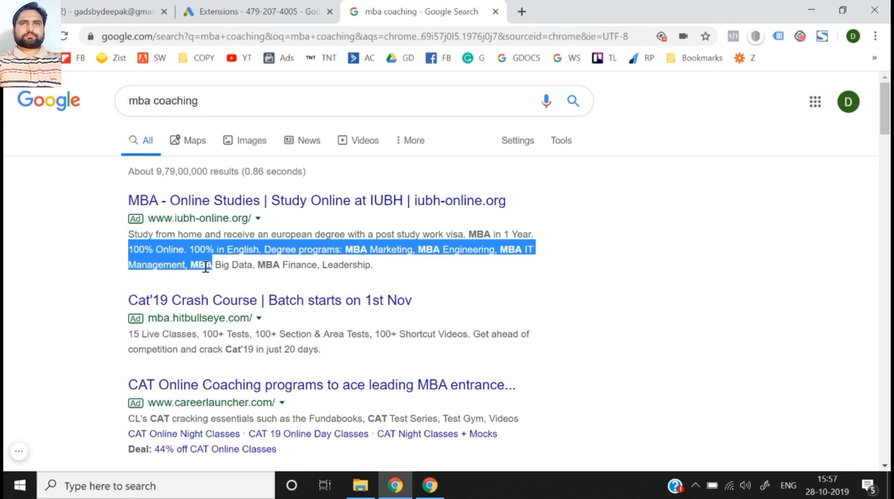
{"action": "scroll", "coordinate": [206, 267], "scroll_direction": "down", "scroll_amount": 3}
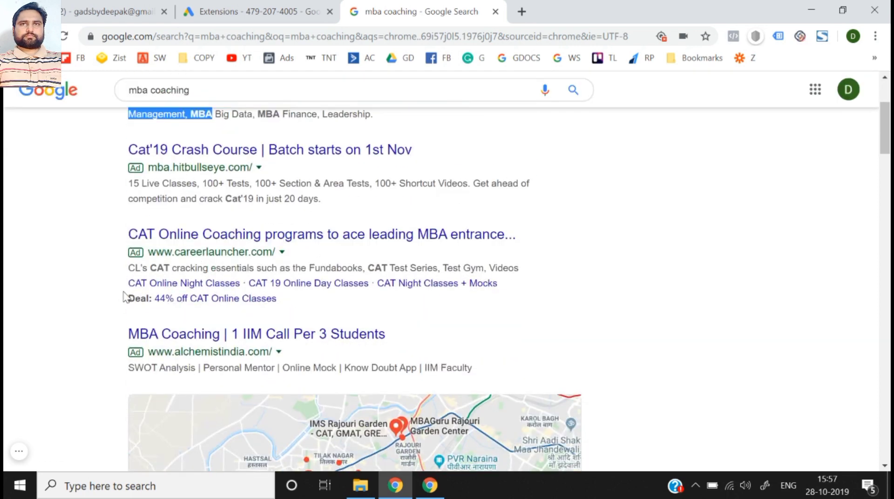
{"action": "left_click_drag", "start_coordinate": [120, 285], "coordinate": [293, 306]}
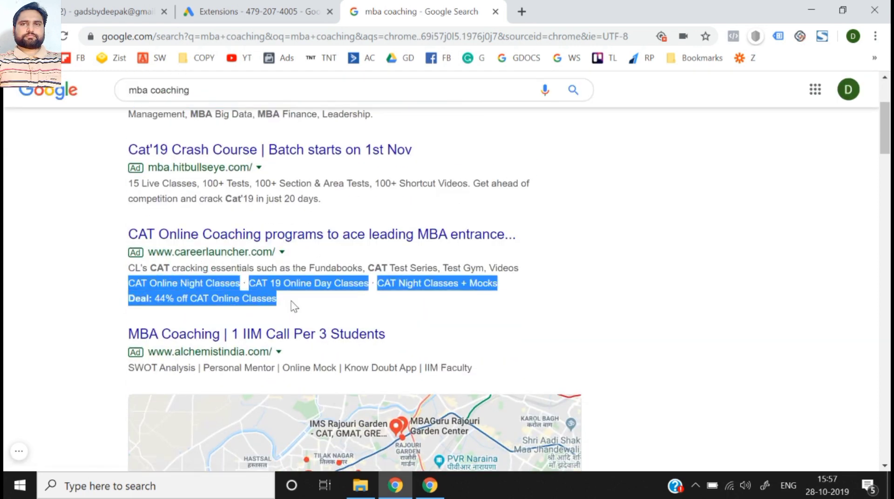
{"action": "scroll", "coordinate": [294, 306], "scroll_direction": "down", "scroll_amount": 20}
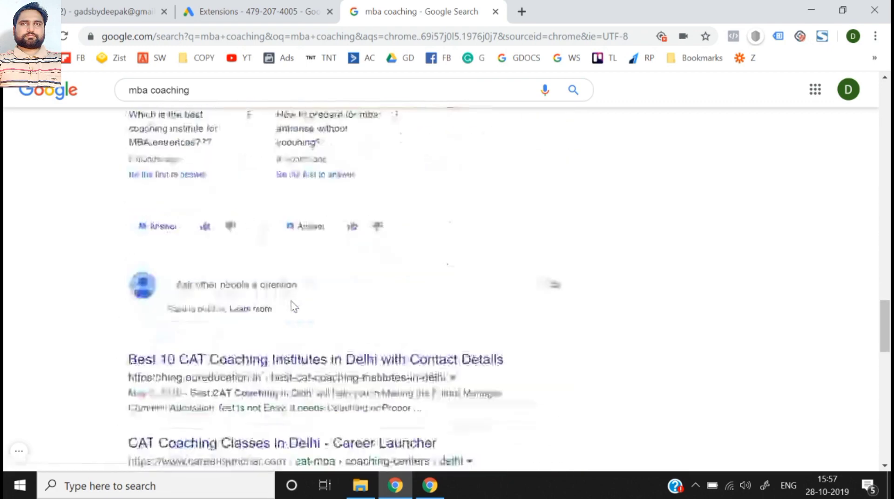
- Compare the Cat Coaching ad with the Best Coaching For GMAT ad below the organic results, and recheck the ads above them
{"action": "scroll", "coordinate": [293, 307], "scroll_direction": "down", "scroll_amount": 8}
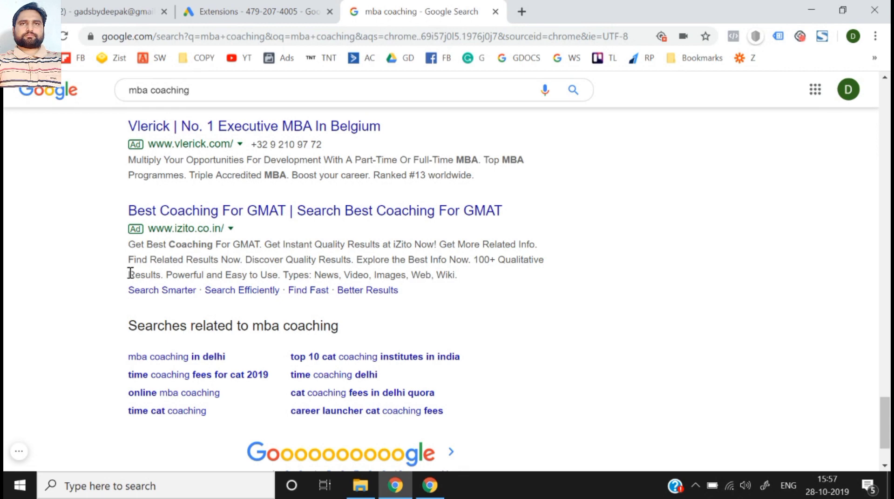
{"action": "left_click_drag", "start_coordinate": [129, 274], "coordinate": [423, 301]}
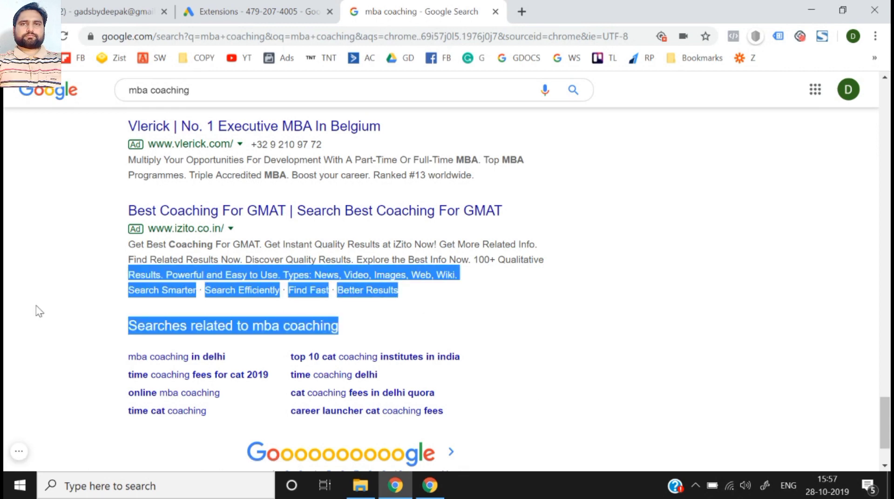
{"action": "scroll", "coordinate": [39, 311], "scroll_direction": "up", "scroll_amount": 1}
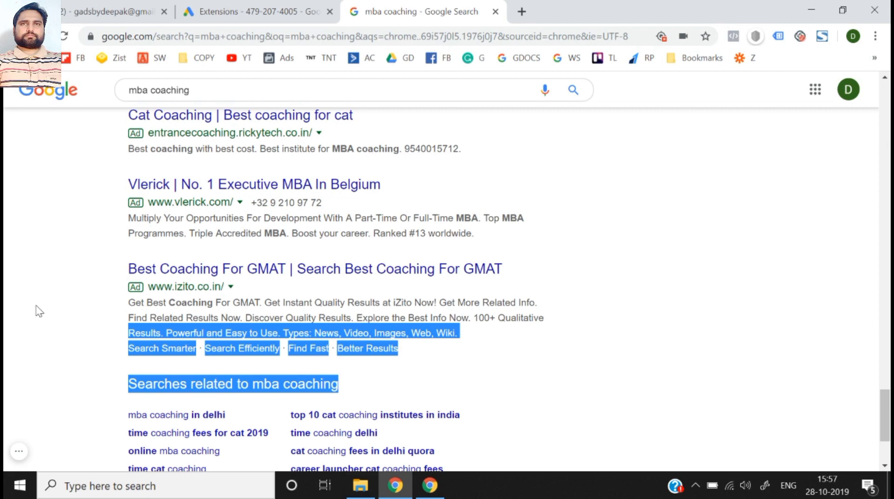
{"action": "scroll", "coordinate": [37, 311], "scroll_direction": "up", "scroll_amount": 3}
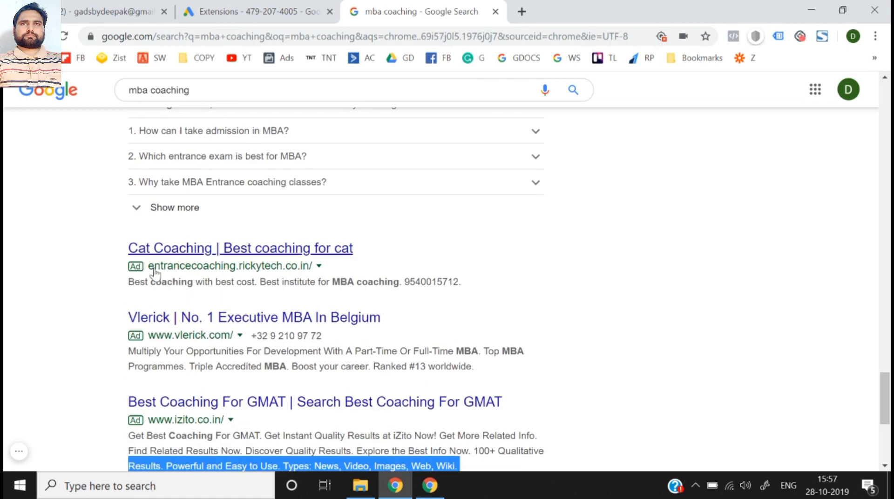
{"action": "scroll", "coordinate": [167, 288], "scroll_direction": "down", "scroll_amount": 1}
{"action": "left_click", "coordinate": [99, 387]}
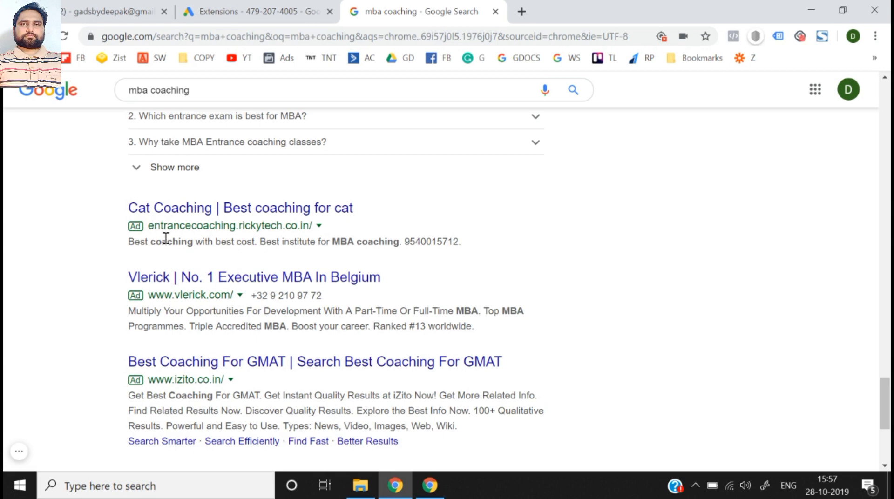
{"action": "left_click_drag", "start_coordinate": [166, 238], "coordinate": [471, 234]}
{"action": "left_click", "coordinate": [471, 234]}
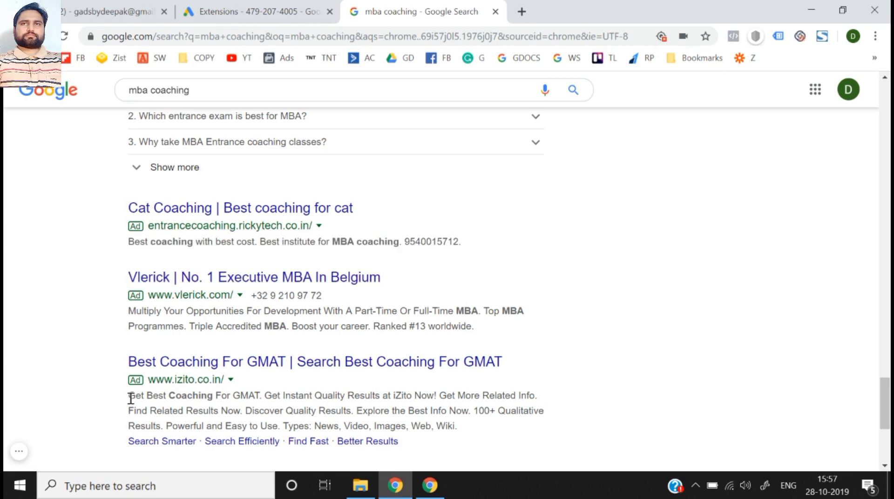
{"action": "scroll", "coordinate": [129, 401], "scroll_direction": "down", "scroll_amount": 1}
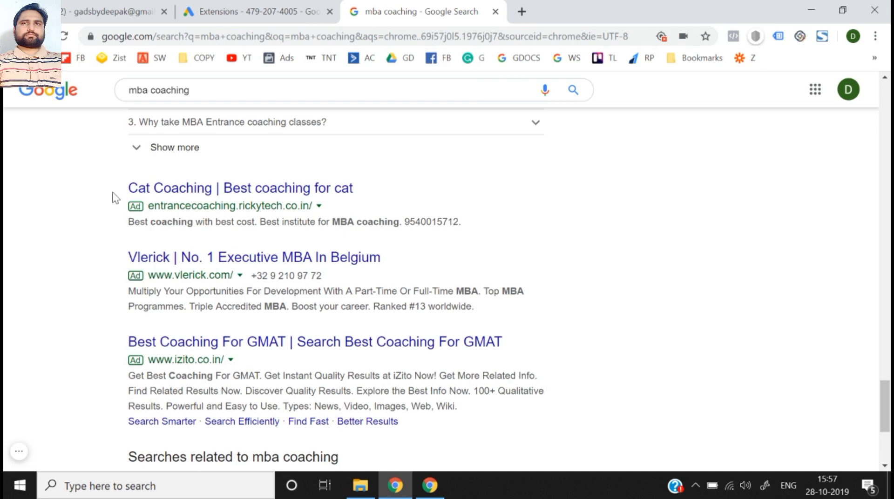
{"action": "left_click_drag", "start_coordinate": [121, 189], "coordinate": [465, 226]}
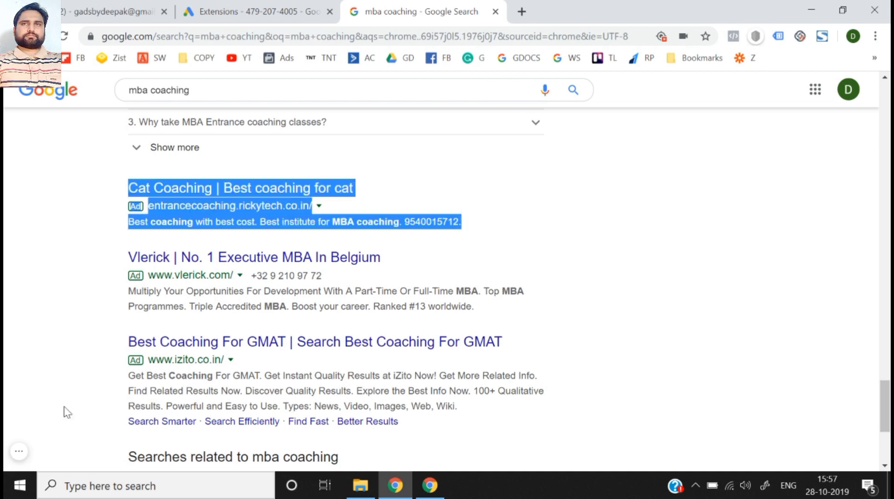
{"action": "left_click", "coordinate": [116, 361]}
{"action": "left_click_drag", "start_coordinate": [116, 360], "coordinate": [128, 421]}
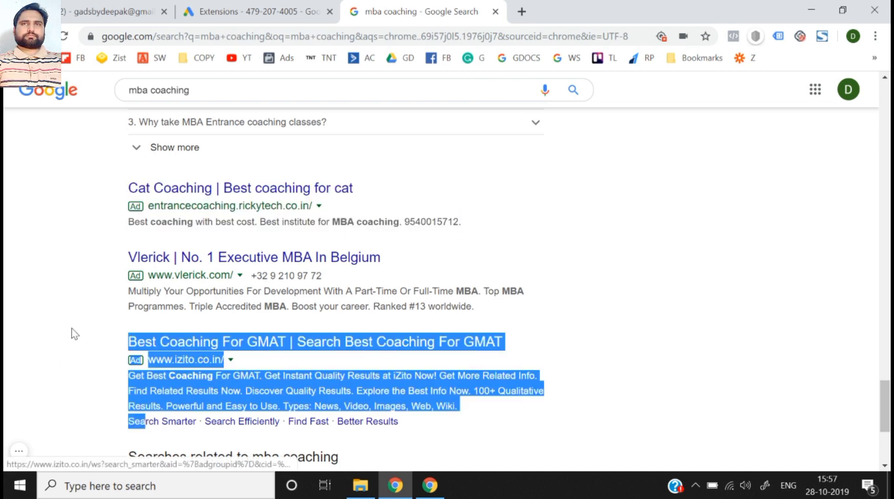
{"action": "left_click", "coordinate": [655, 230]}
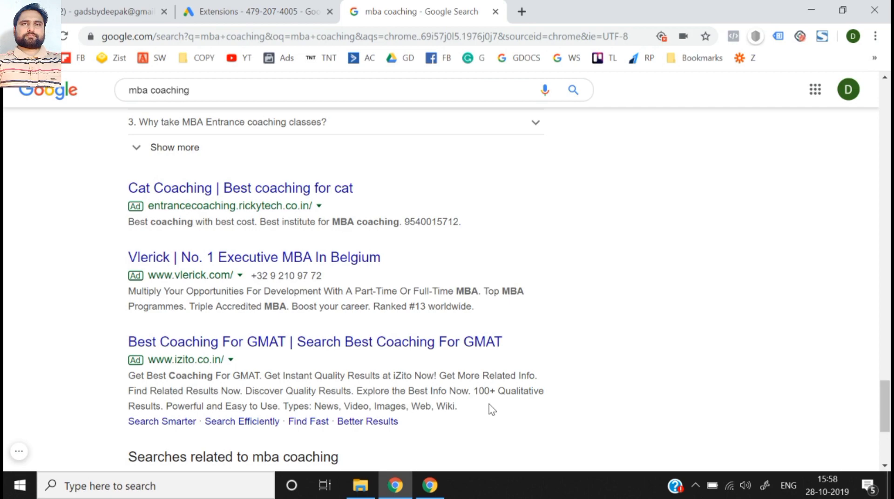
{"action": "scroll", "coordinate": [489, 409], "scroll_direction": "up", "scroll_amount": 20}
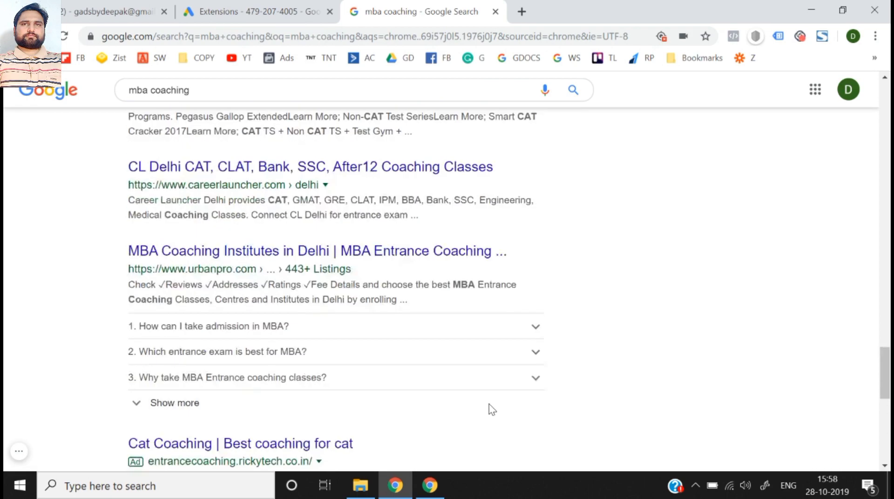
{"action": "scroll", "coordinate": [42, 321], "scroll_direction": "up", "scroll_amount": 10}
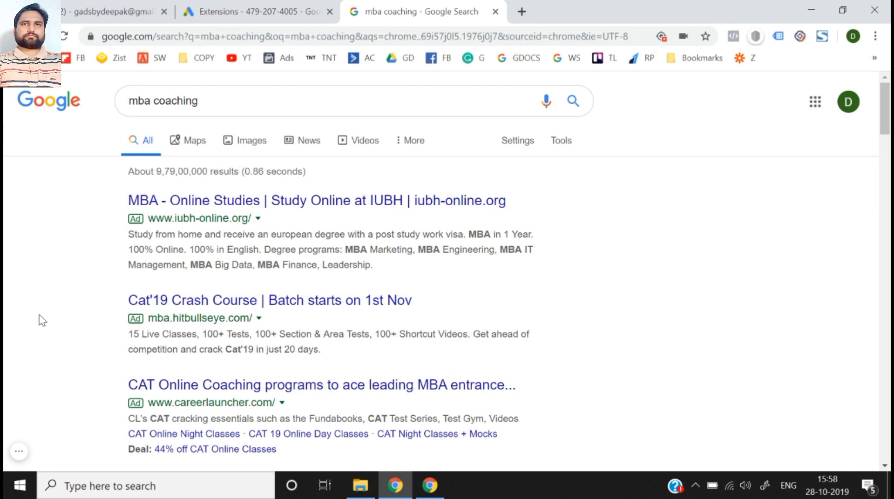
{"action": "scroll", "coordinate": [42, 321], "scroll_direction": "down", "scroll_amount": 2}
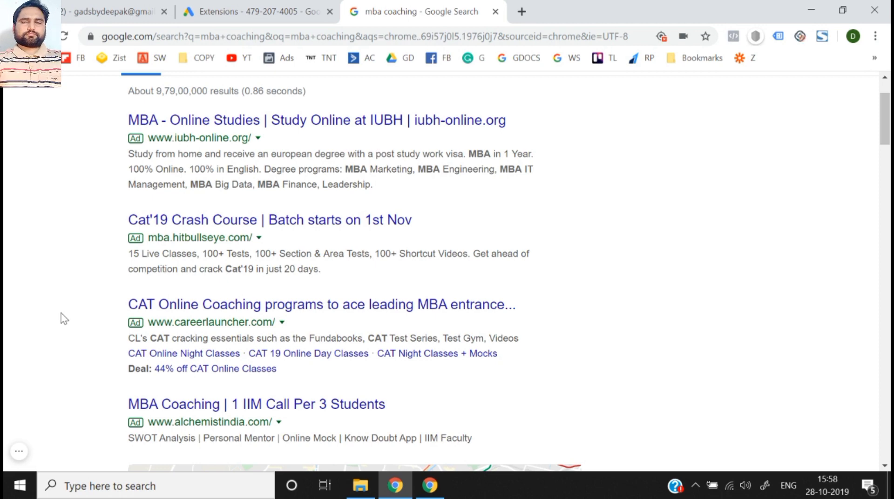
- Switch to Google Ads and open the "Lead Generation | Oct 23" campaign from the list of all campaigns
{"action": "left_click", "coordinate": [303, 10]}
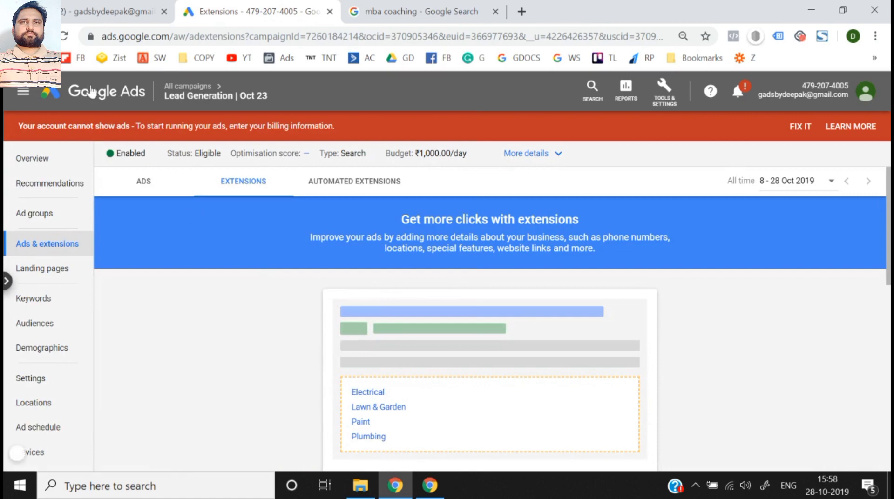
{"action": "left_click", "coordinate": [89, 92]}
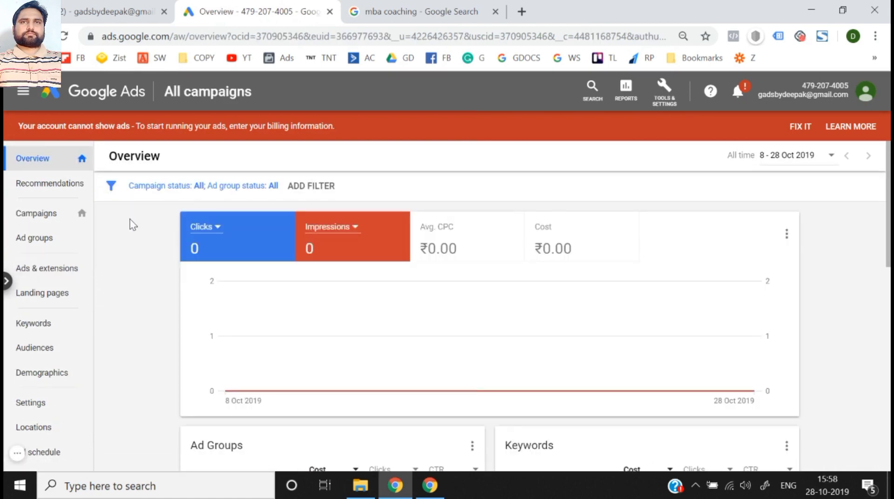
{"action": "left_click", "coordinate": [43, 225]}
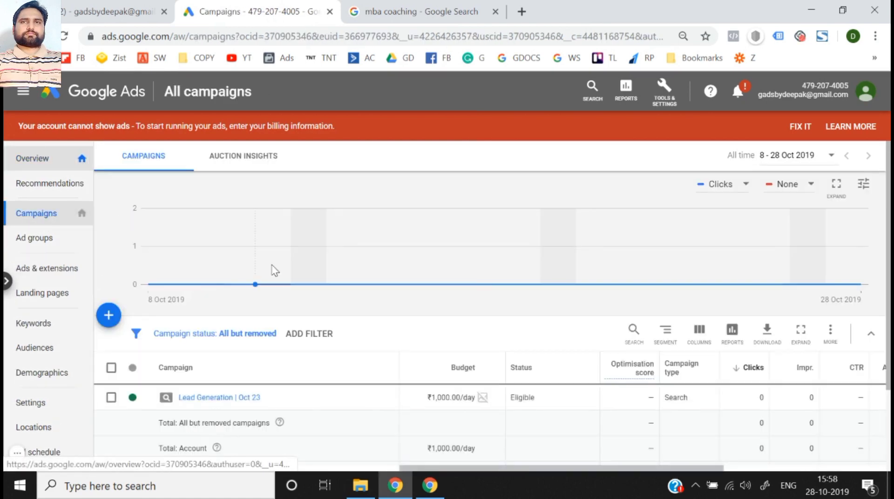
{"action": "scroll", "coordinate": [274, 270], "scroll_direction": "down", "scroll_amount": 2}
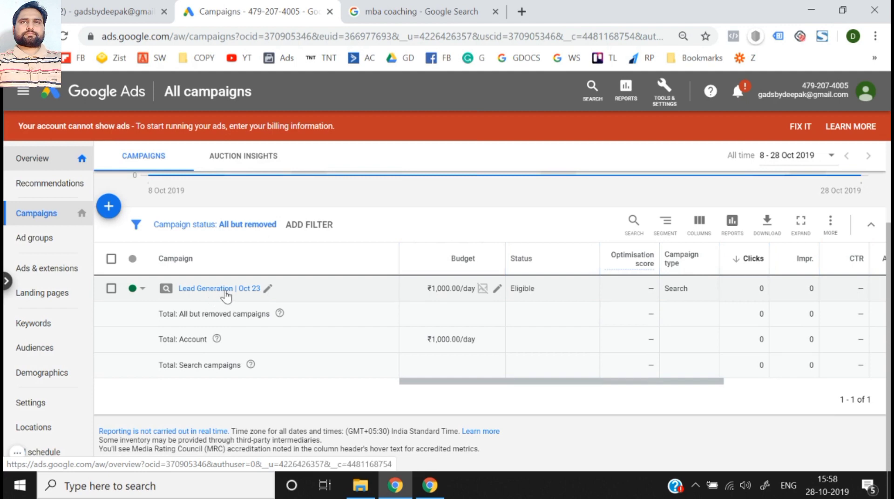
{"action": "left_click", "coordinate": [226, 290]}
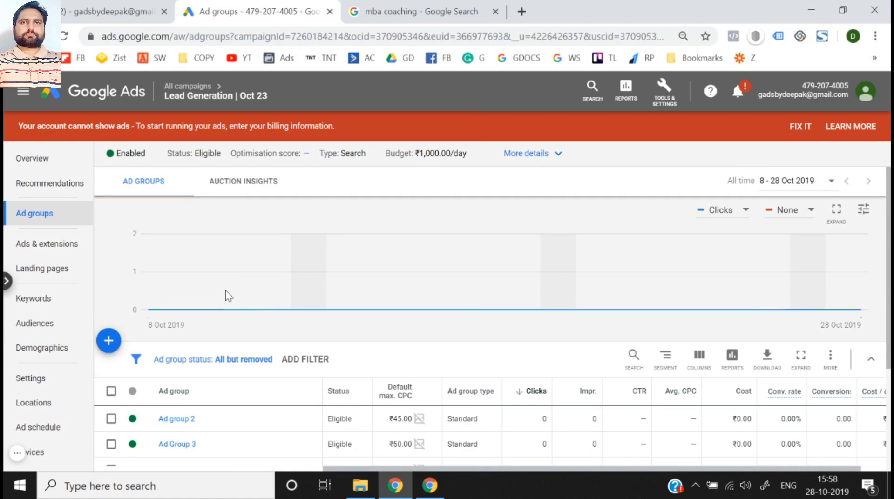
{"action": "scroll", "coordinate": [226, 290], "scroll_direction": "down", "scroll_amount": 2}
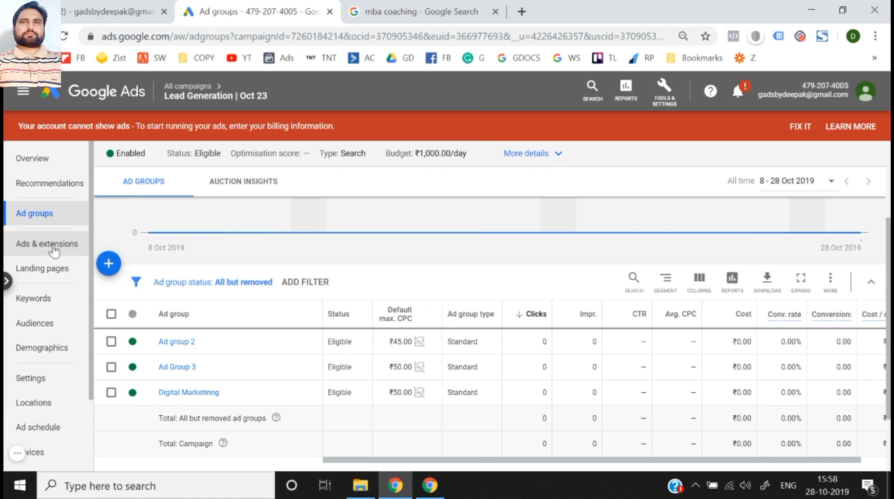
- Go to the campaign's ad extensions, checking its ads and automated extensions on the way
{"action": "left_click", "coordinate": [54, 252]}
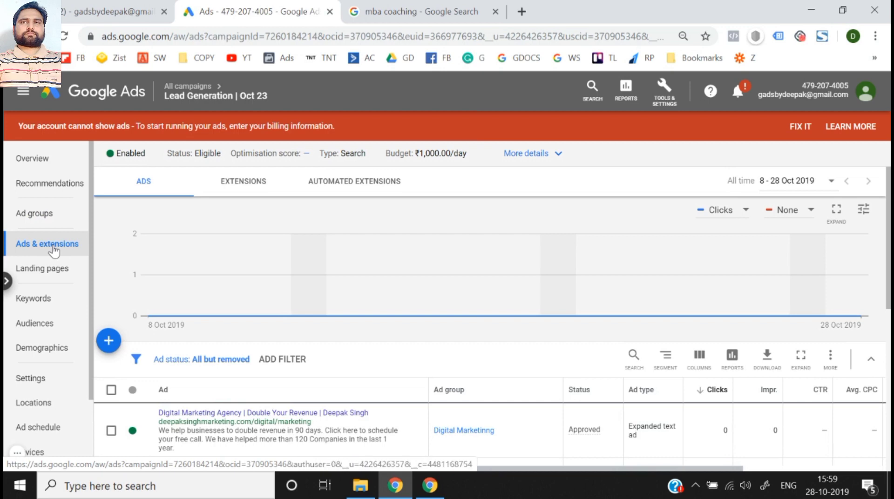
{"action": "scroll", "coordinate": [259, 253], "scroll_direction": "down", "scroll_amount": 4}
{"action": "scroll", "coordinate": [236, 242], "scroll_direction": "up", "scroll_amount": 4}
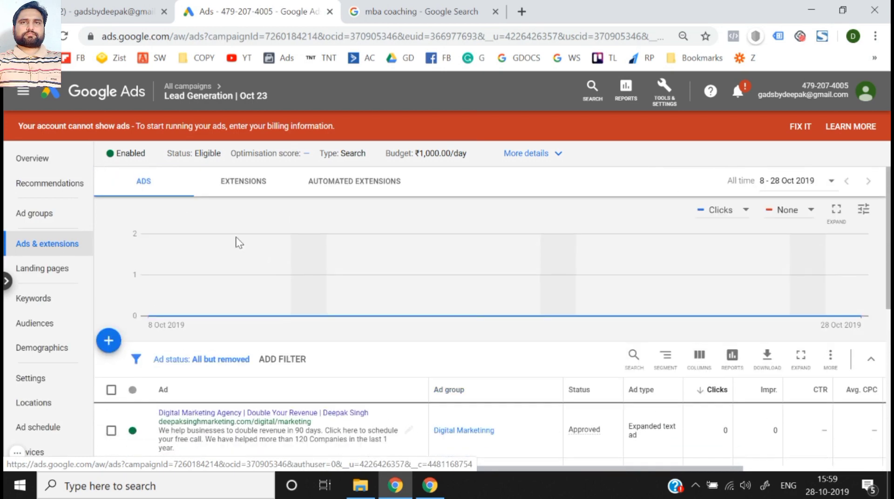
{"action": "left_click", "coordinate": [261, 186]}
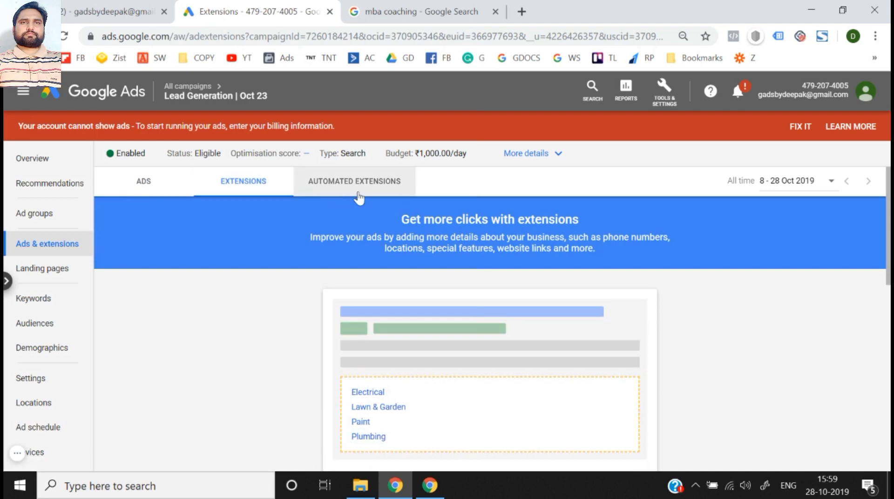
{"action": "left_click", "coordinate": [358, 196]}
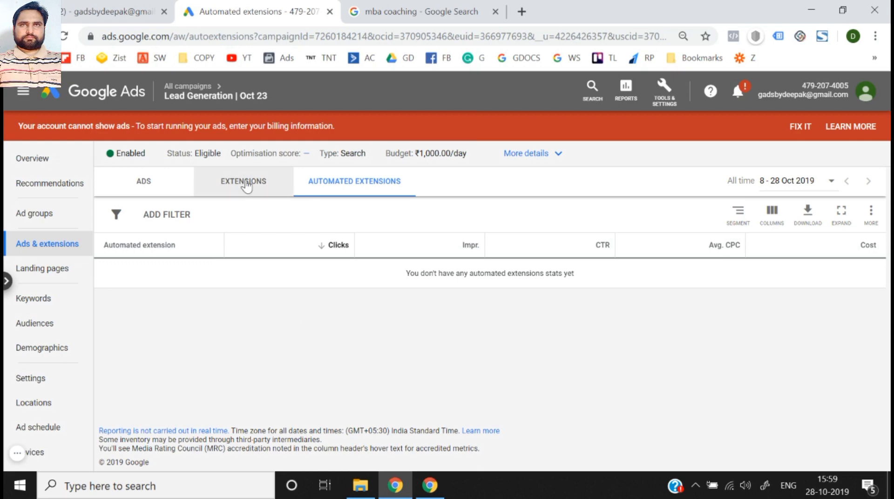
{"action": "left_click", "coordinate": [246, 185]}
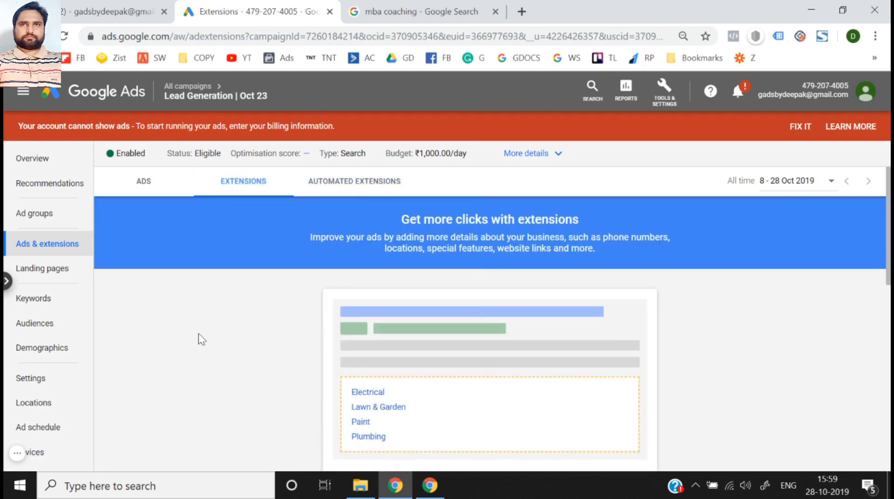
- Review the suggested extensions on the campaign's extensions page and the full list of extension types, from sitelink to promotion
{"action": "scroll", "coordinate": [200, 339], "scroll_direction": "down", "scroll_amount": 10}
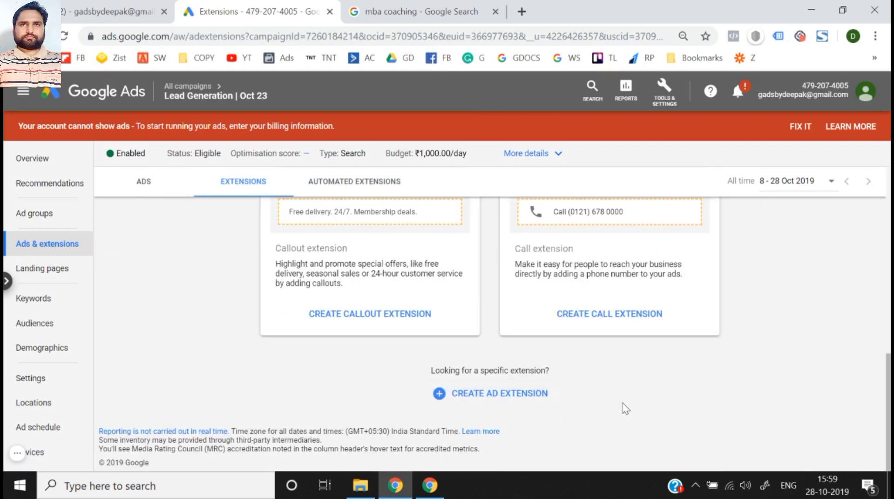
{"action": "scroll", "coordinate": [136, 311], "scroll_direction": "up", "scroll_amount": 10}
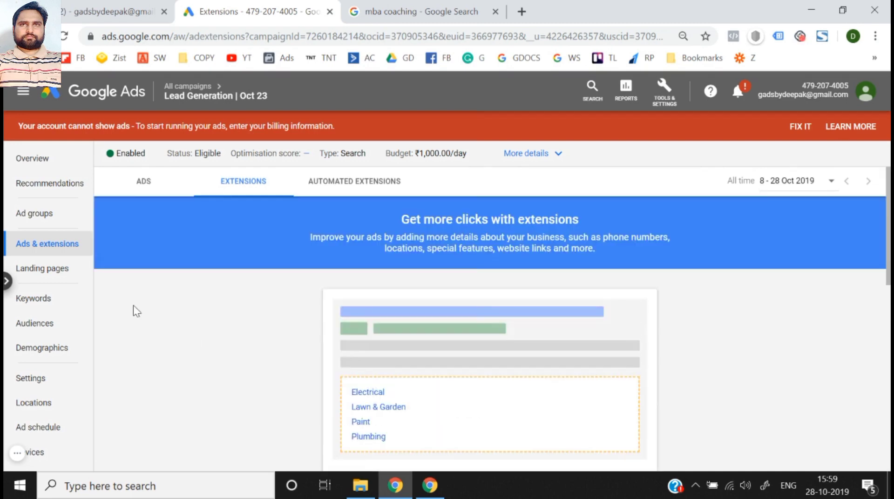
{"action": "scroll", "coordinate": [136, 312], "scroll_direction": "down", "scroll_amount": 10}
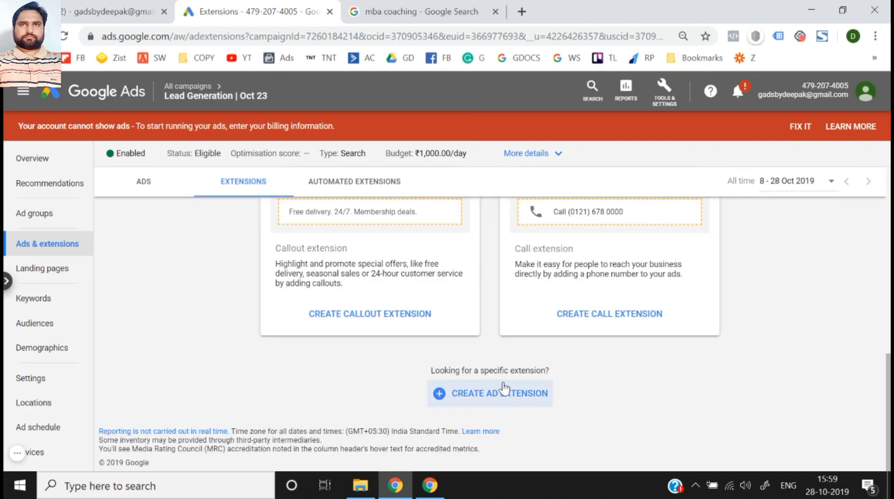
{"action": "left_click", "coordinate": [504, 392]}
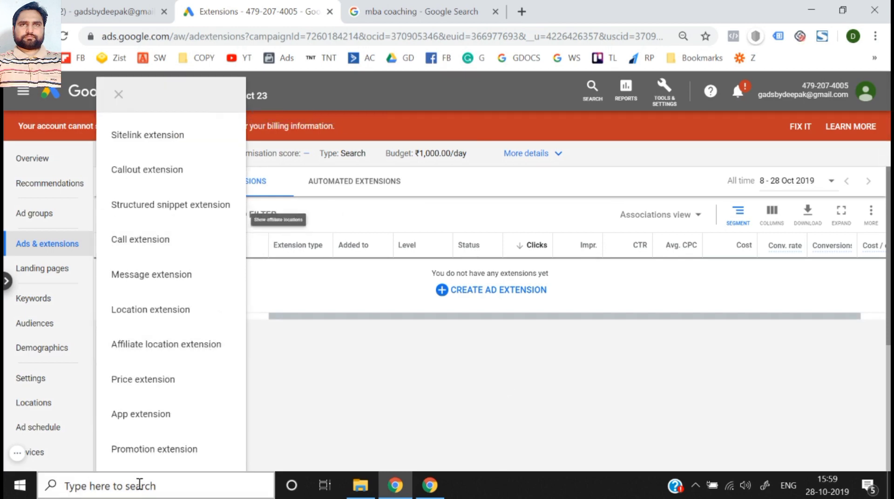
{"action": "scroll", "coordinate": [153, 201], "scroll_direction": "down", "scroll_amount": 5}
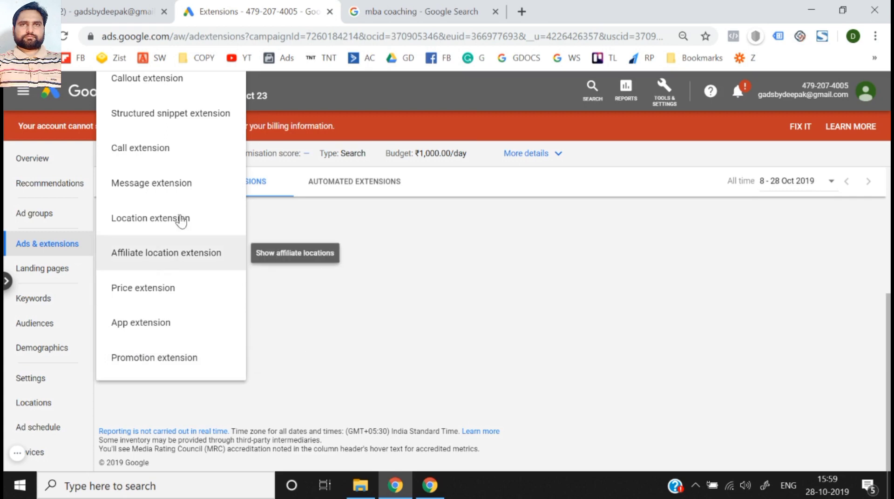
{"action": "scroll", "coordinate": [481, 303], "scroll_direction": "up", "scroll_amount": 5}
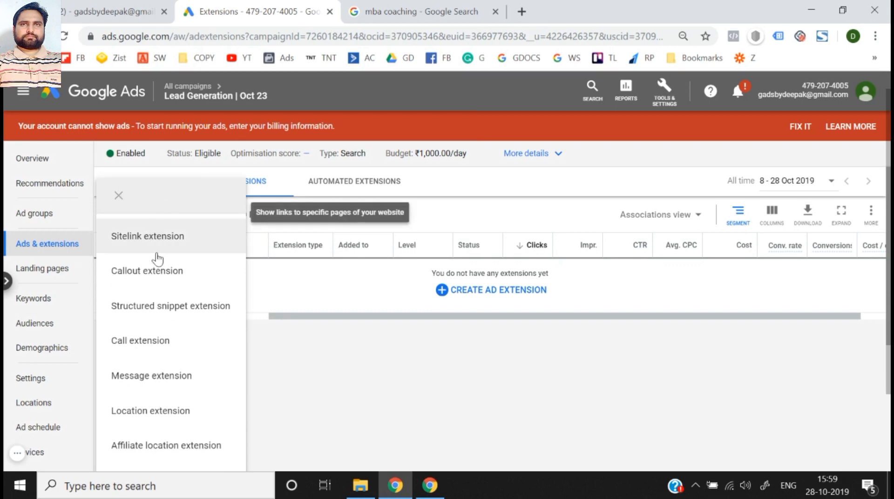
{"action": "scroll", "coordinate": [161, 281], "scroll_direction": "down", "scroll_amount": 1}
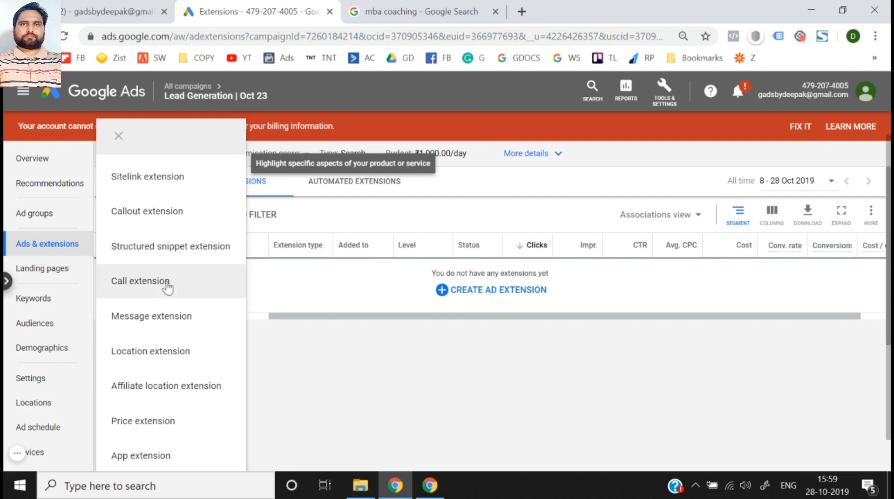
{"action": "scroll", "coordinate": [167, 294], "scroll_direction": "down", "scroll_amount": 1}
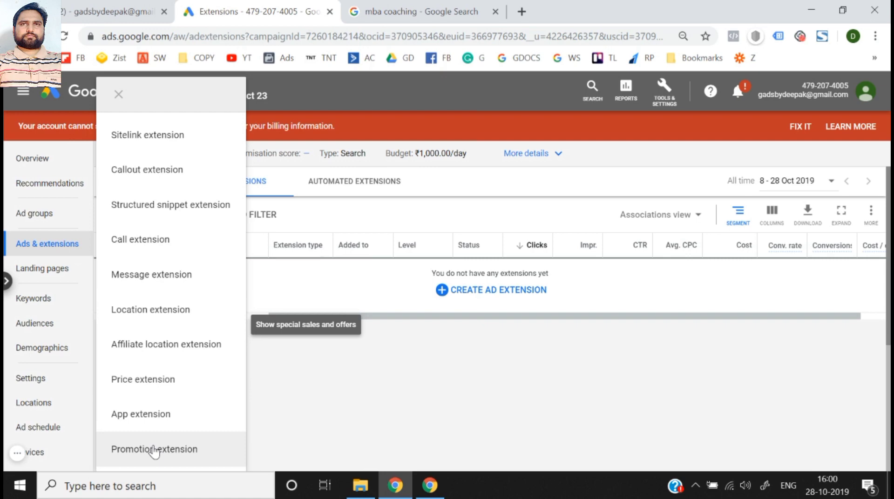
{"action": "left_click", "coordinate": [380, 449]}
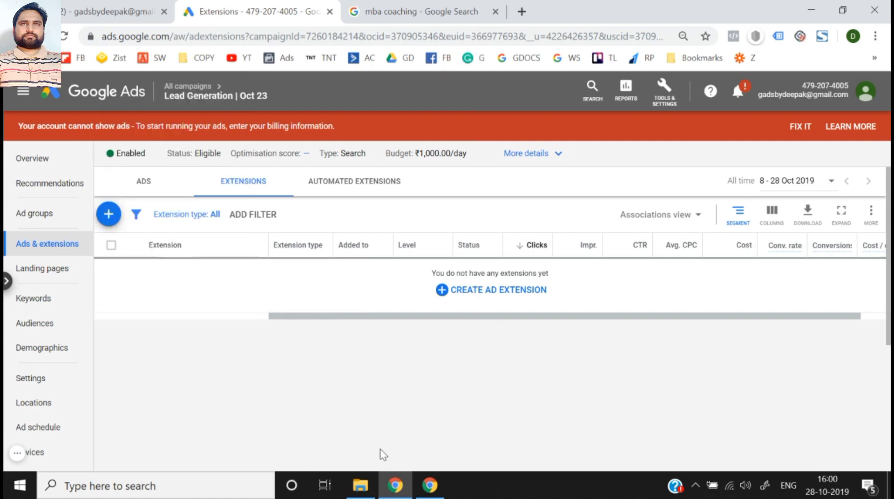
- Return to the account overview and reopen the extensions of the "Lead Generation | Oct 23" campaign from the campaign list
{"action": "left_click", "coordinate": [488, 297]}
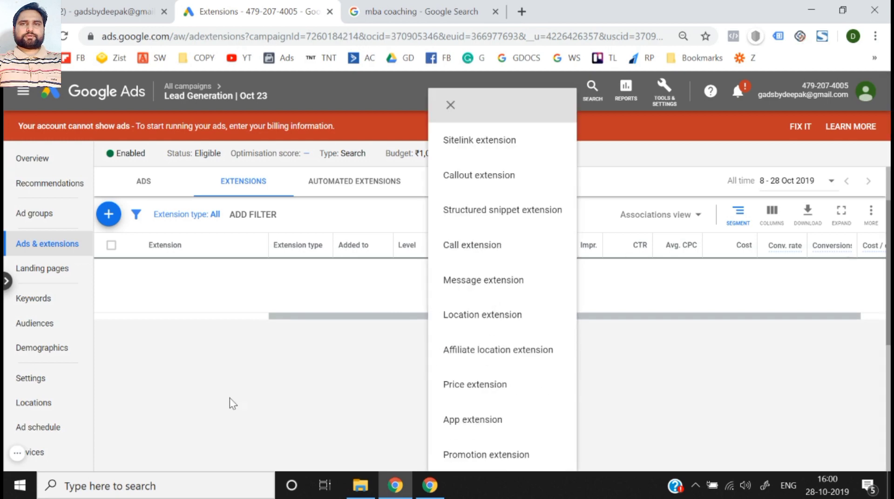
{"action": "left_click", "coordinate": [115, 101]}
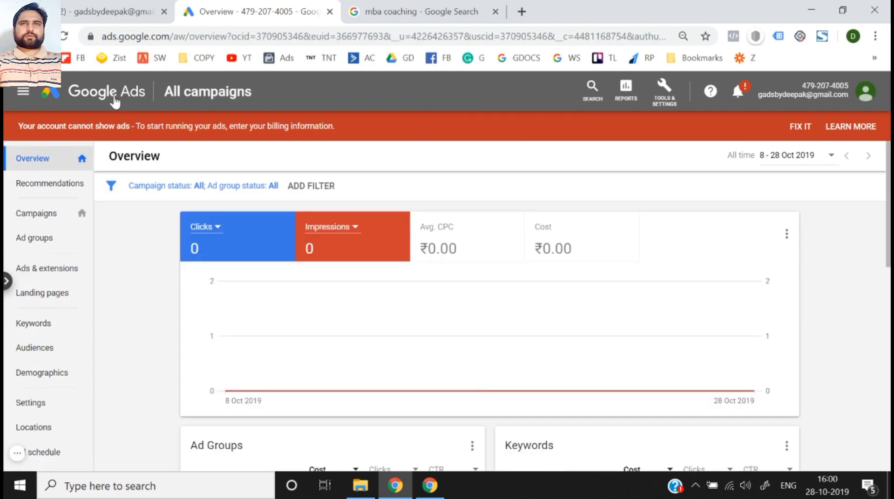
{"action": "left_click", "coordinate": [60, 218]}
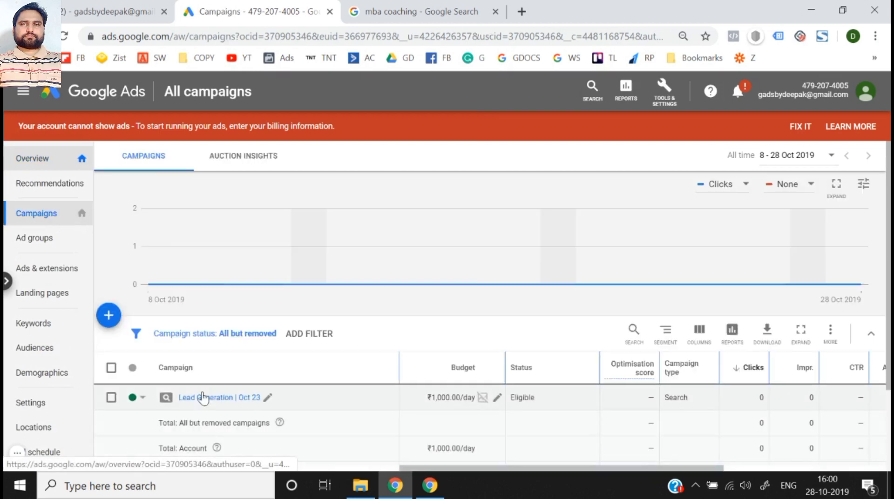
{"action": "left_click", "coordinate": [202, 398]}
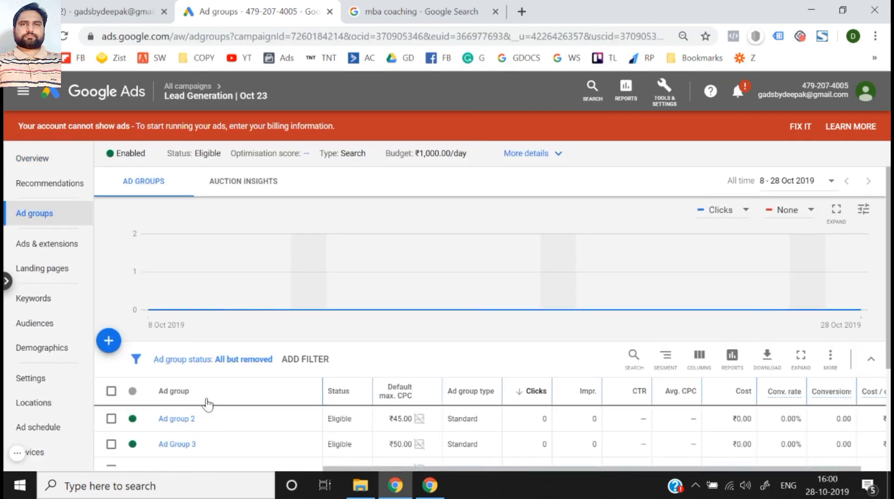
{"action": "left_click", "coordinate": [62, 255]}
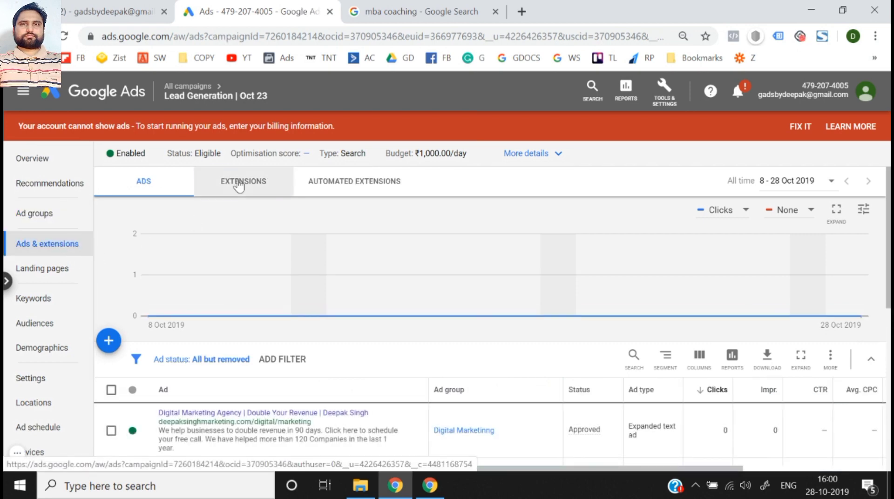
{"action": "left_click", "coordinate": [239, 186]}
- Start a new sitelink extension for the "Lead Generation | Oct 23" campaign and look over its sitelink fields and mobile preview
{"action": "scroll", "coordinate": [231, 339], "scroll_direction": "down", "scroll_amount": 5}
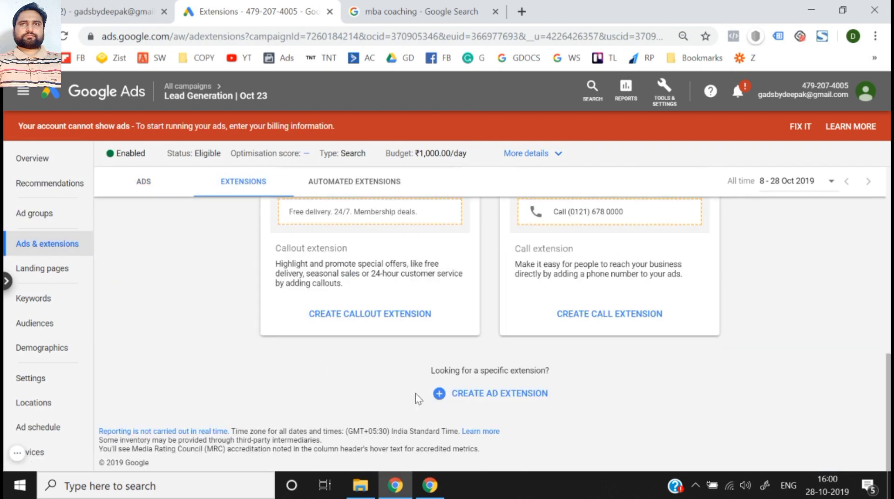
{"action": "left_click", "coordinate": [474, 401]}
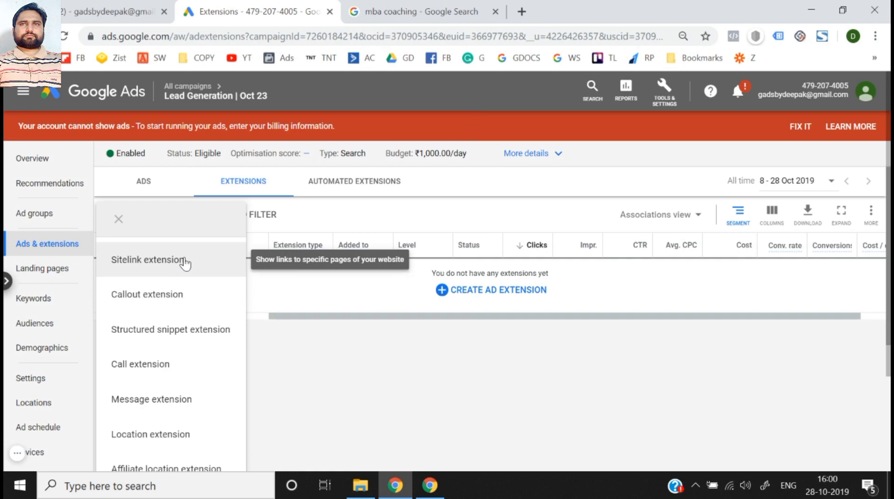
{"action": "scroll", "coordinate": [181, 243], "scroll_direction": "down", "scroll_amount": 3}
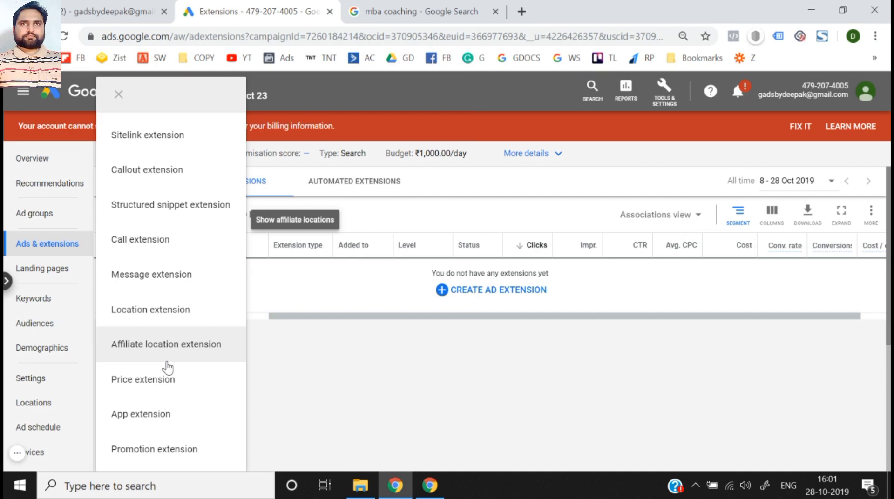
{"action": "left_click", "coordinate": [182, 137]}
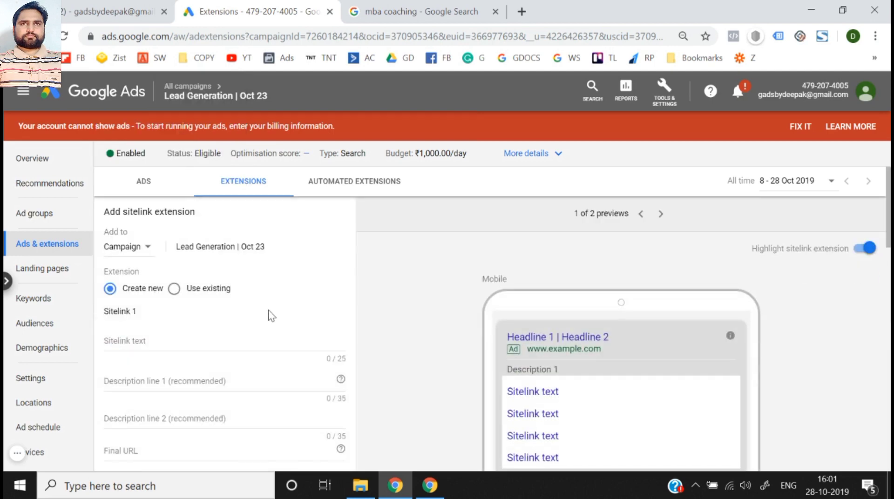
{"action": "scroll", "coordinate": [270, 313], "scroll_direction": "down", "scroll_amount": 3}
{"action": "scroll", "coordinate": [406, 275], "scroll_direction": "up", "scroll_amount": 2}
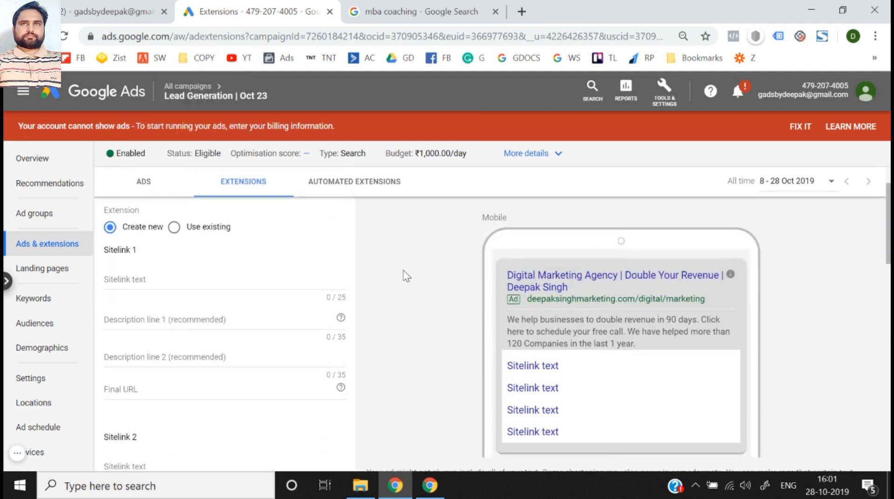
{"action": "scroll", "coordinate": [405, 276], "scroll_direction": "down", "scroll_amount": 1}
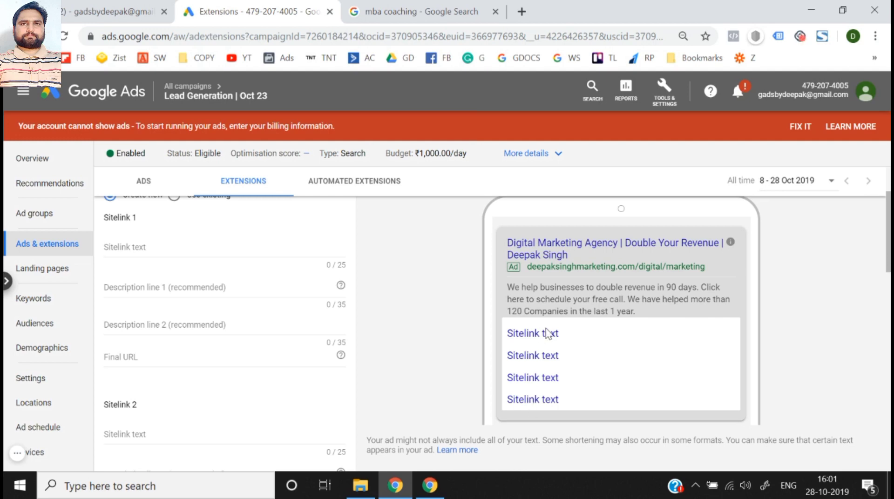
- Switch to the "mba coaching" search results and view the landing page of the careerlauncher.com ad's "CAT Online Night Classes" sitelink in a new tab
{"action": "key", "text": "ctrl+Tab"}
{"action": "scroll", "coordinate": [299, 231], "scroll_direction": "down", "scroll_amount": 5}
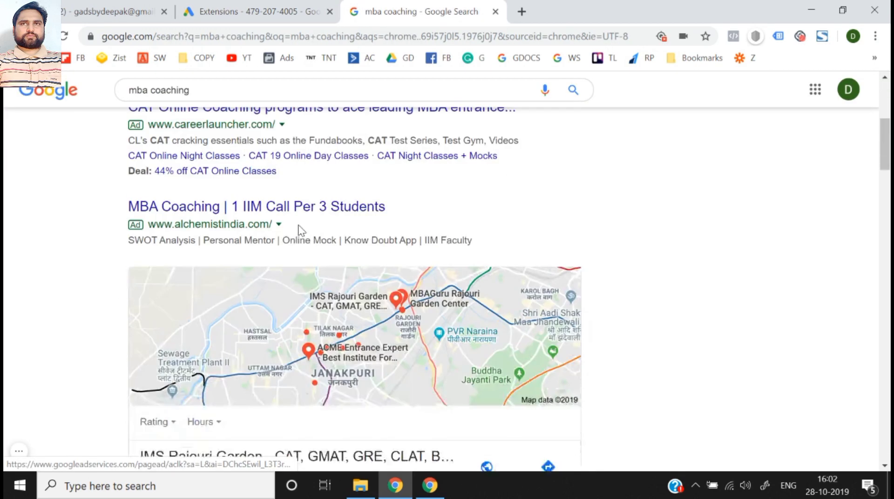
{"action": "scroll", "coordinate": [300, 231], "scroll_direction": "up", "scroll_amount": 1}
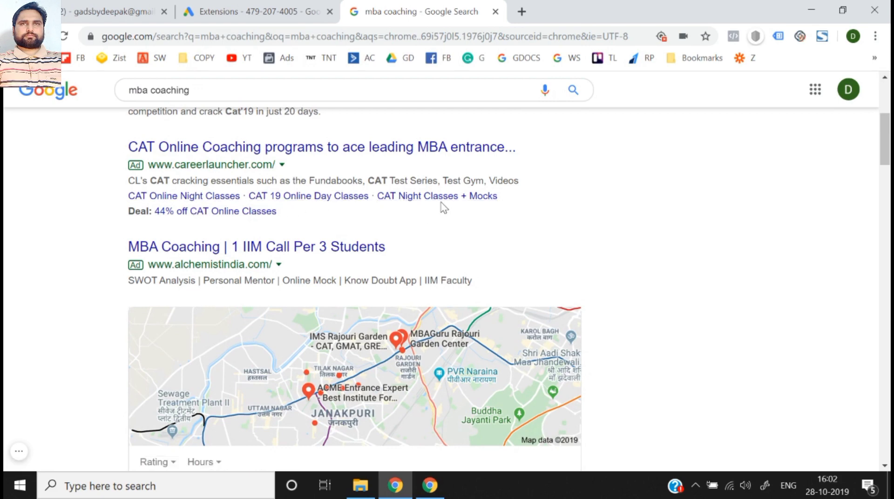
{"action": "right_click", "coordinate": [214, 195]}
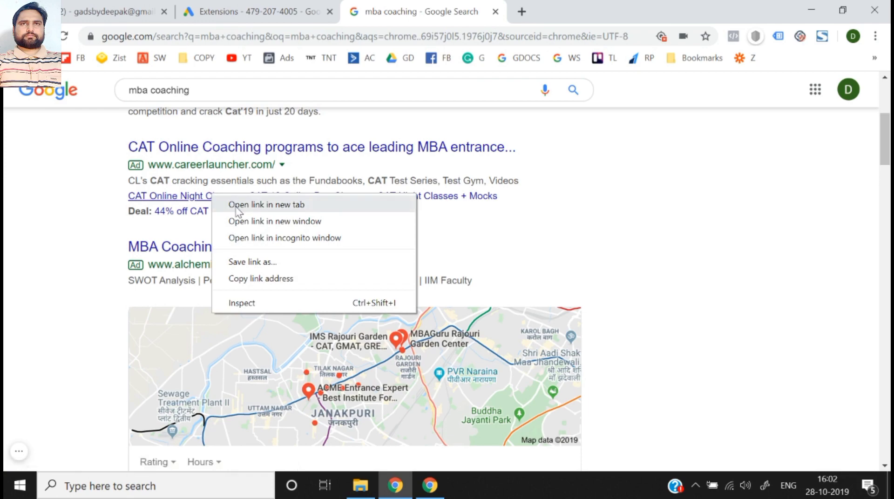
{"action": "left_click", "coordinate": [232, 203]}
{"action": "left_click", "coordinate": [588, 9]}
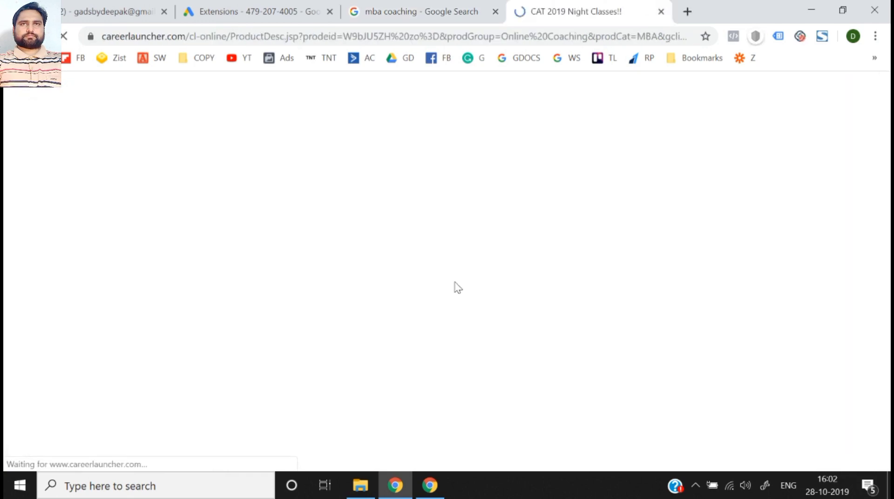
{"action": "scroll", "coordinate": [456, 283], "scroll_direction": "down", "scroll_amount": 10}
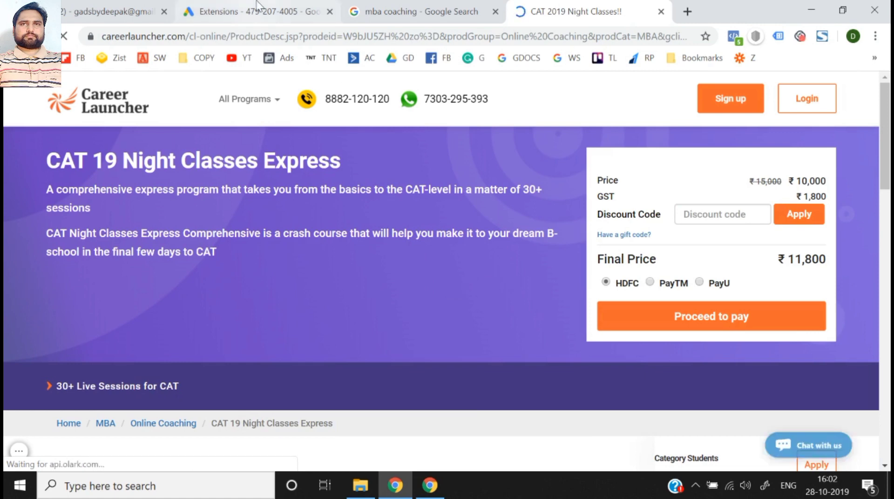
- Set the Sitelink 1 text in Google Ads to "CAT Online Night Classes", copied from the careerlauncher.com ad in the search results
{"action": "left_click", "coordinate": [257, 5]}
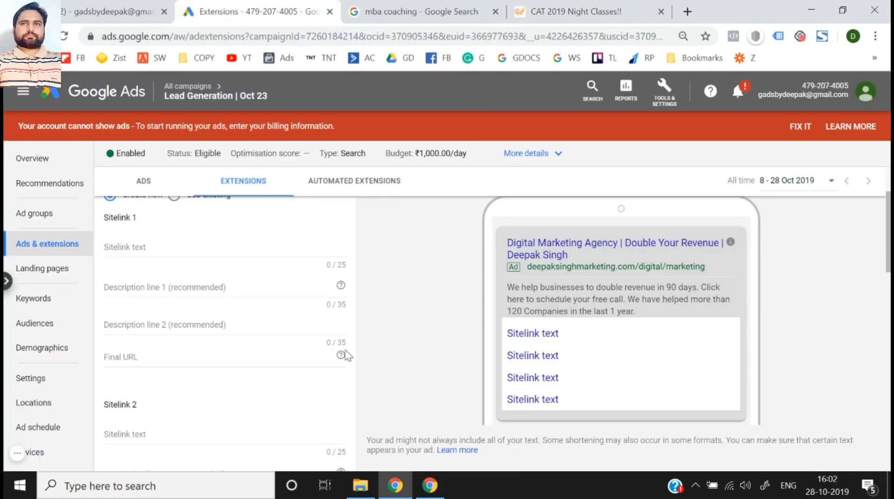
{"action": "scroll", "coordinate": [348, 356], "scroll_direction": "up", "scroll_amount": 2}
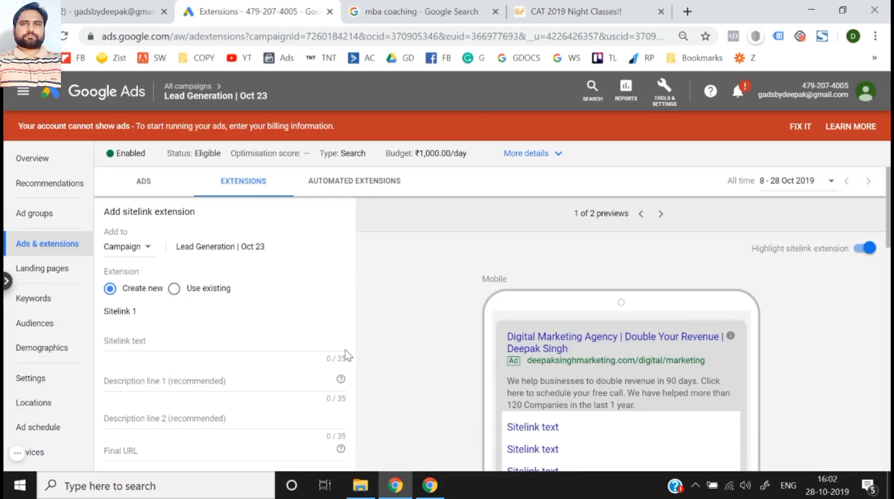
{"action": "scroll", "coordinate": [349, 355], "scroll_direction": "down", "scroll_amount": 2}
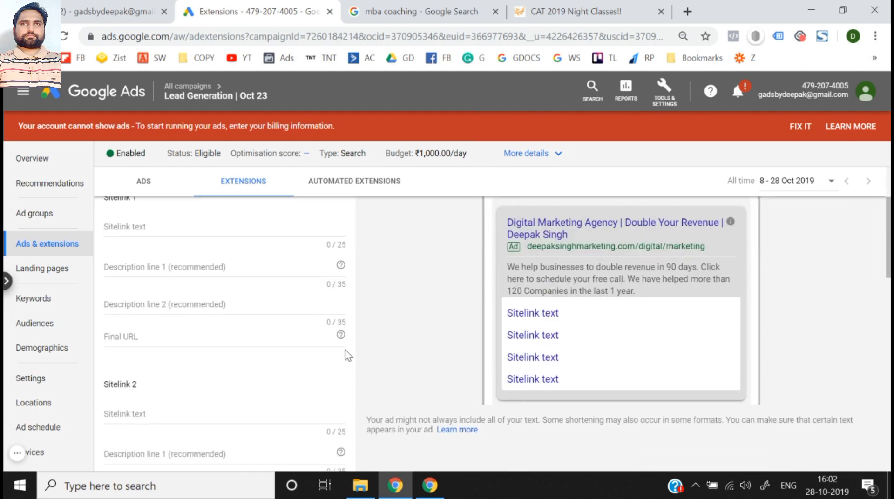
{"action": "left_click", "coordinate": [175, 226]}
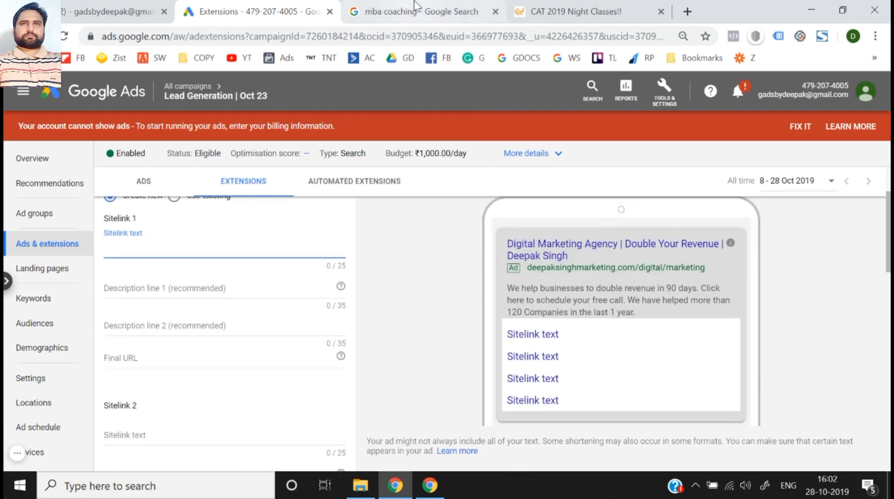
{"action": "left_click", "coordinate": [414, 2]}
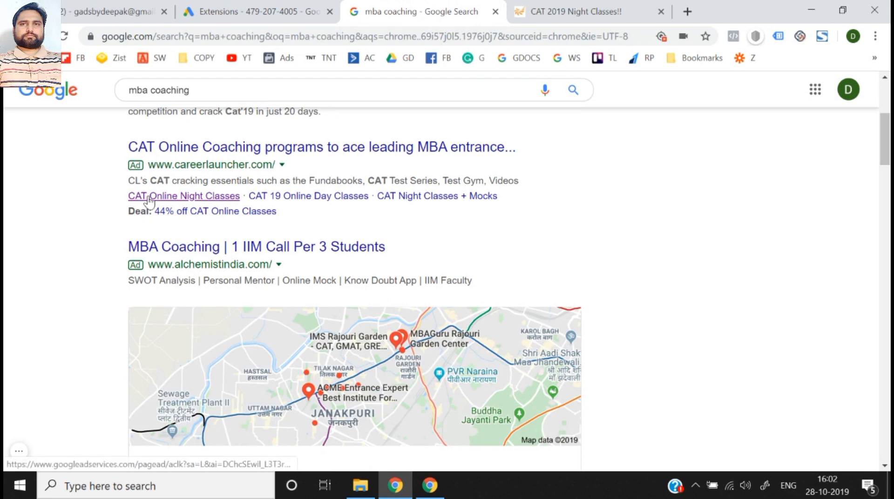
{"action": "left_click_drag", "start_coordinate": [128, 206], "coordinate": [240, 196]}
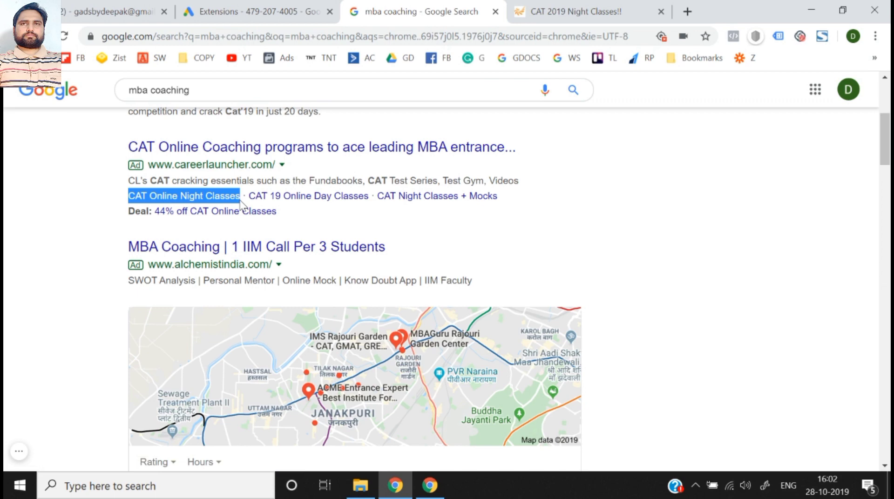
{"action": "key", "text": "ctrl+c"}
{"action": "left_click", "coordinate": [256, 11]}
{"action": "key", "text": "ctrl+v"}
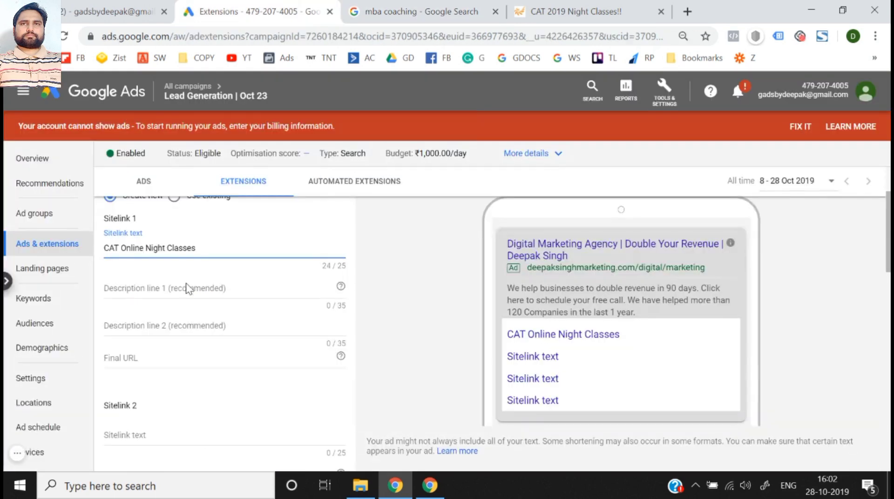
{"action": "left_click", "coordinate": [186, 289]}
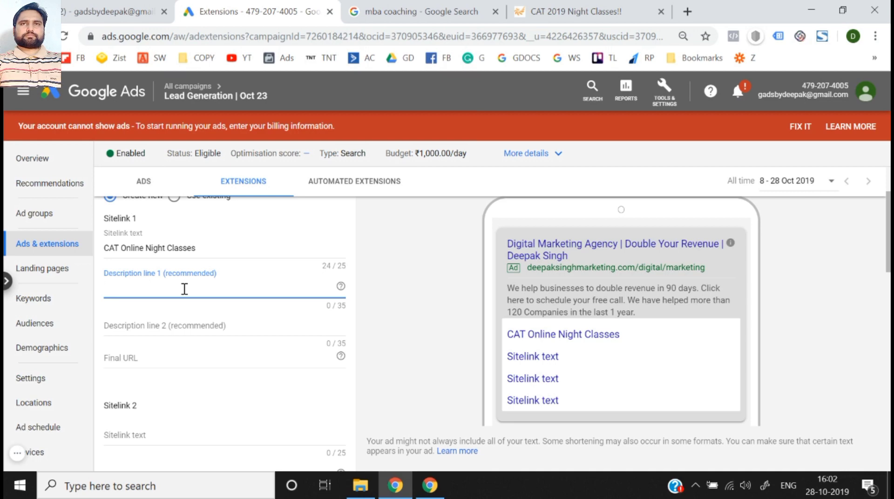
{"action": "type", "text": "Busuy"}
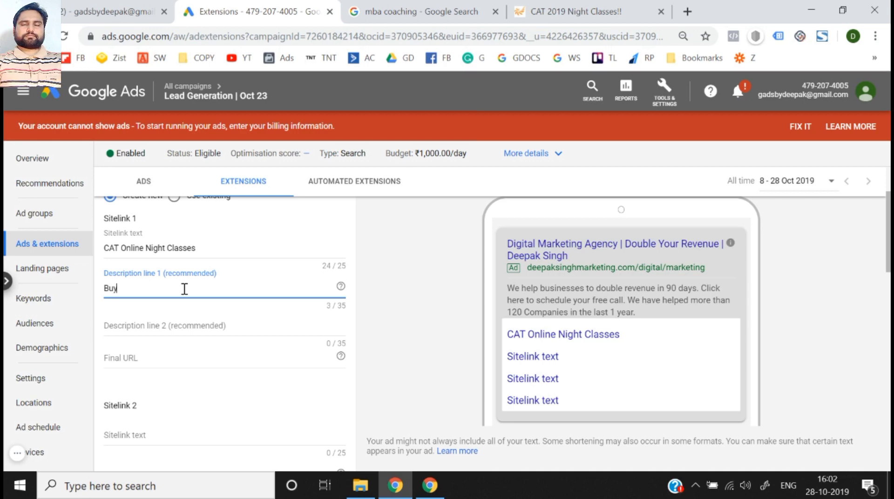
{"action": "key", "text": "BackSpace"}
{"action": "key", "text": "BackSpace"}
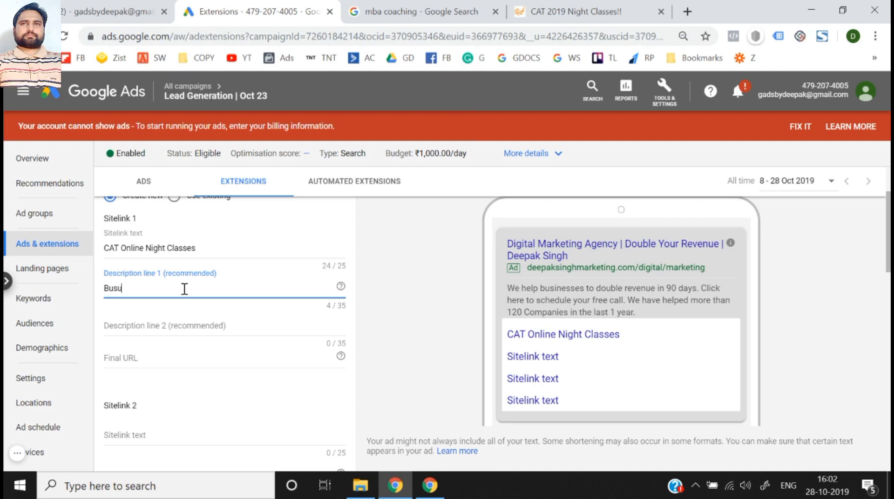
{"action": "type", "text": "y With"}
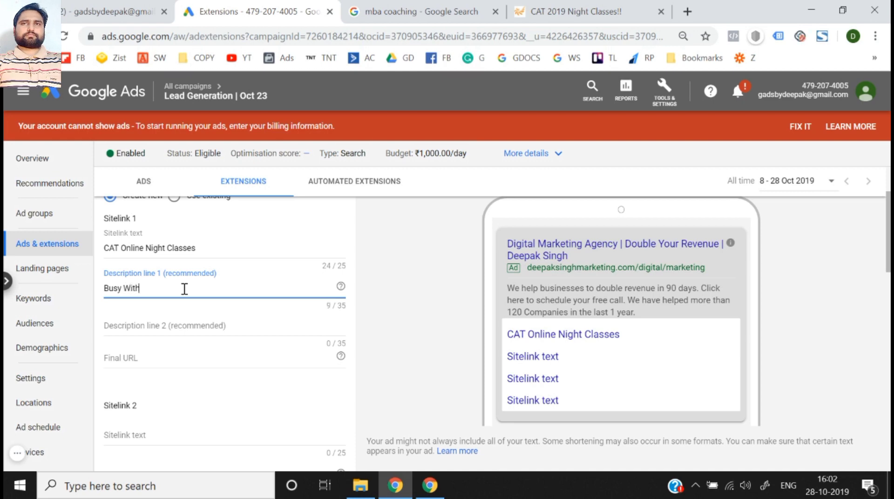
{"action": "type", "text": " your Jo"}
{"action": "key", "text": "ctrl+a"}
{"action": "key", "text": "BackSpace"}
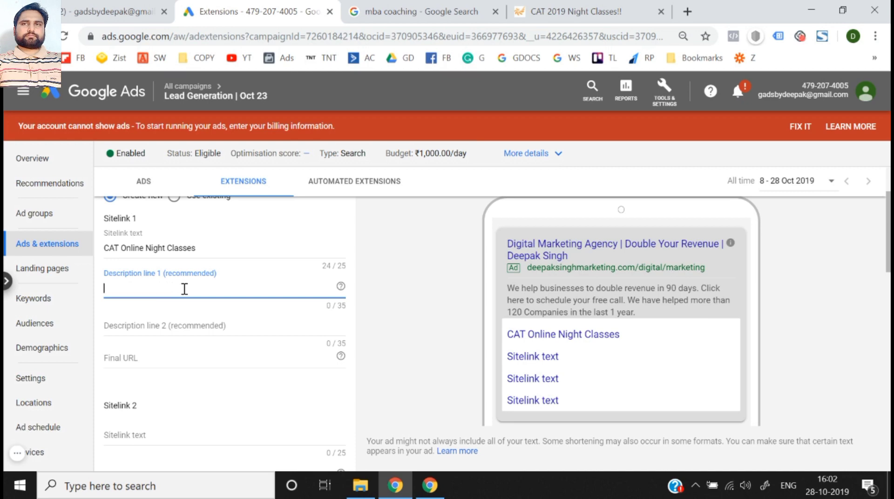
- Set description line 1 of Sitelink 1 to "We also provide Night Classes."
{"action": "type", "text": "We also pro"}
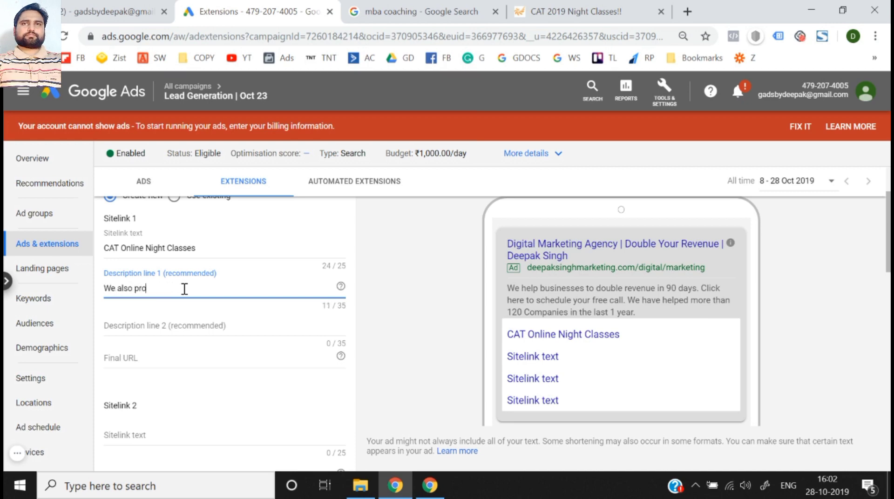
{"action": "type", "text": "vide Night"}
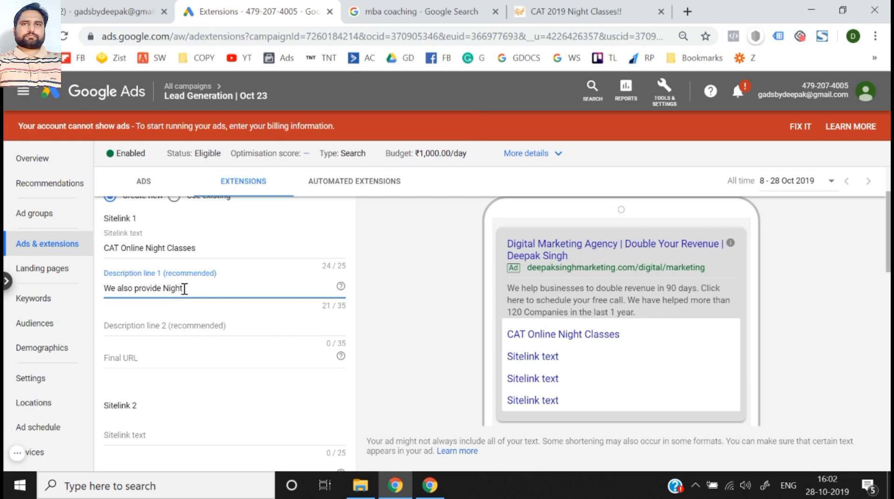
{"action": "type", "text": " Classes."}
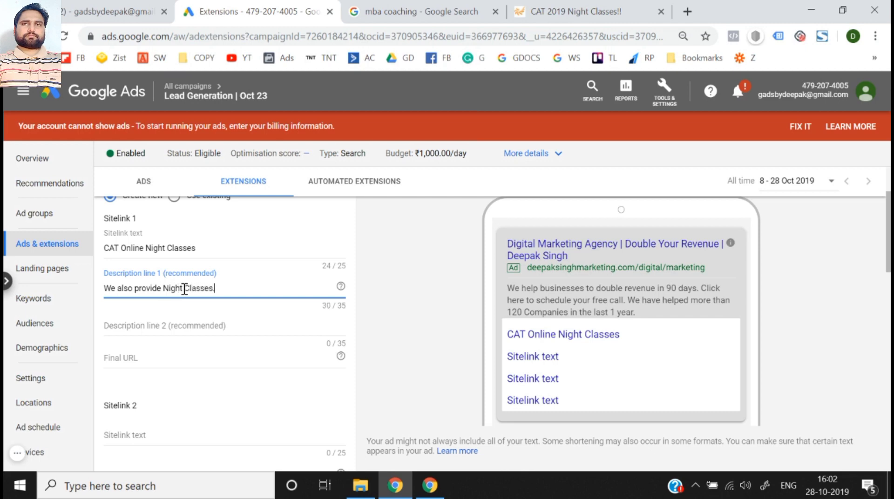
{"action": "left_click", "coordinate": [184, 323]}
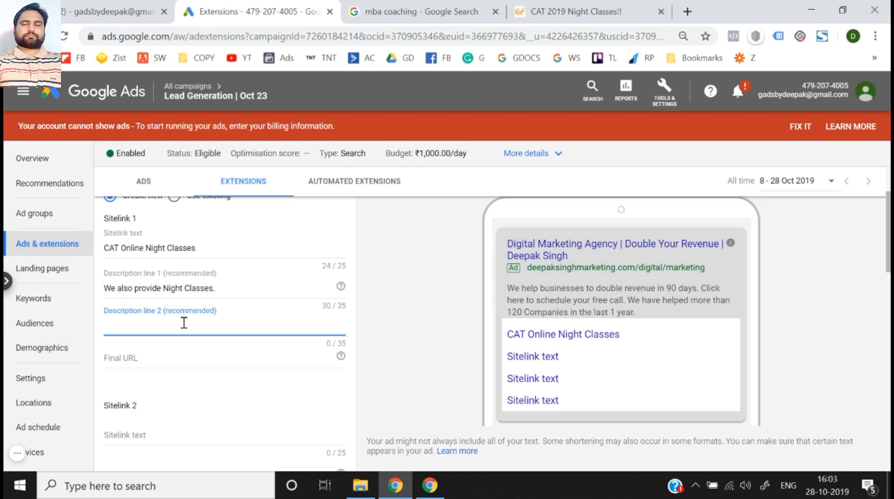
{"action": "type", "text": "L"}
{"action": "key", "text": "BackSpace"}
{"action": "type", "text": "Lear"}
{"action": "key", "text": "ctrl+a"}
{"action": "key", "text": "BackSpace"}
- Set description line 2 of Sitelink 1 to "Get Night Classes."
{"action": "type", "text": "G"}
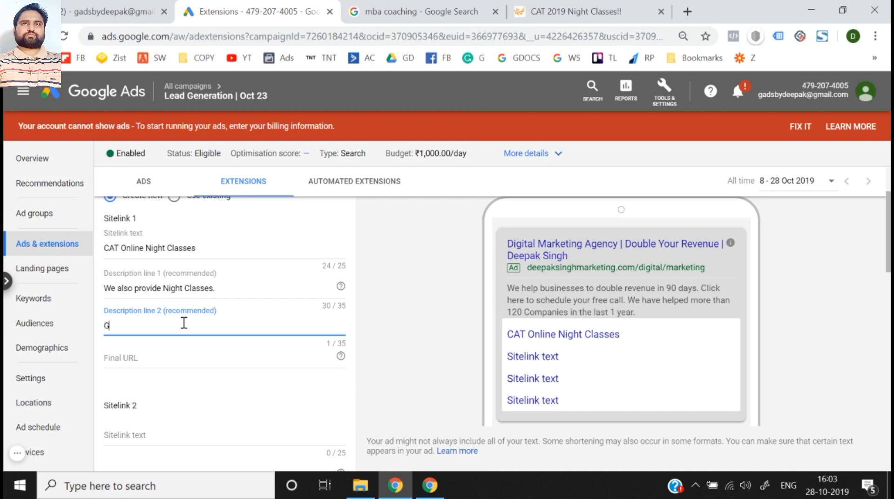
{"action": "type", "text": "et Night Cl"}
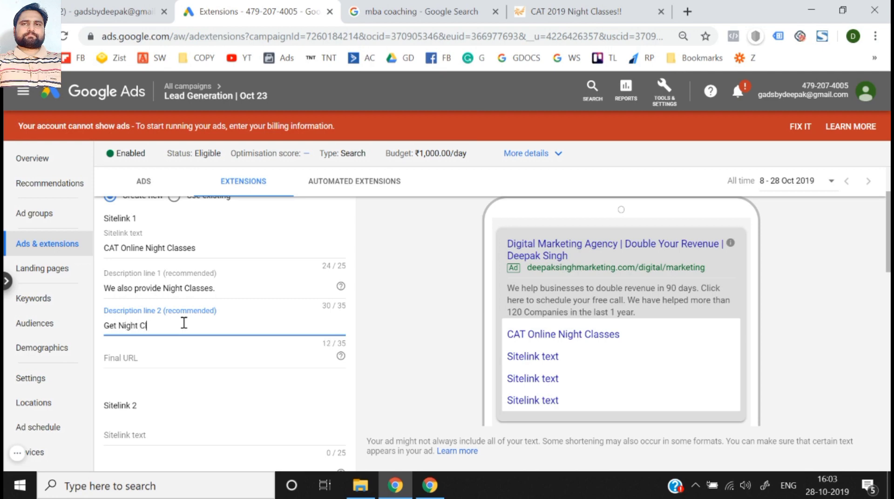
{"action": "type", "text": "asses/"}
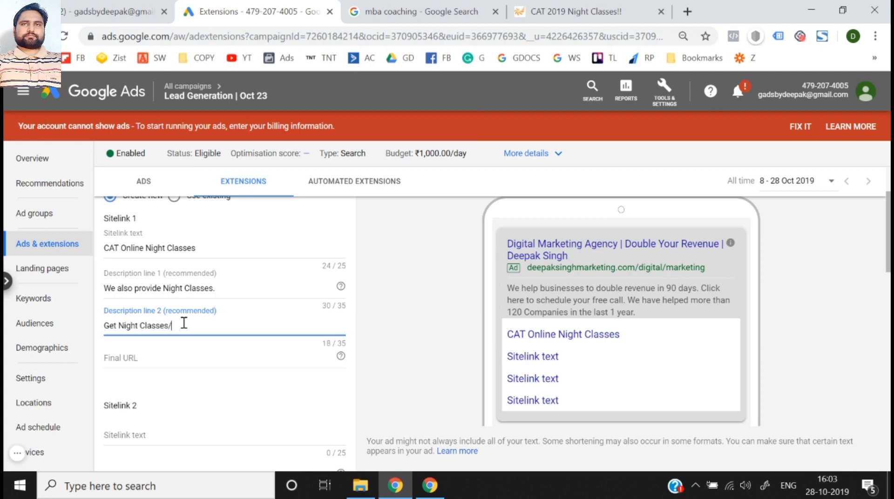
{"action": "key", "text": "BackSpace"}
{"action": "type", "text": "."}
{"action": "left_click", "coordinate": [416, 353]}
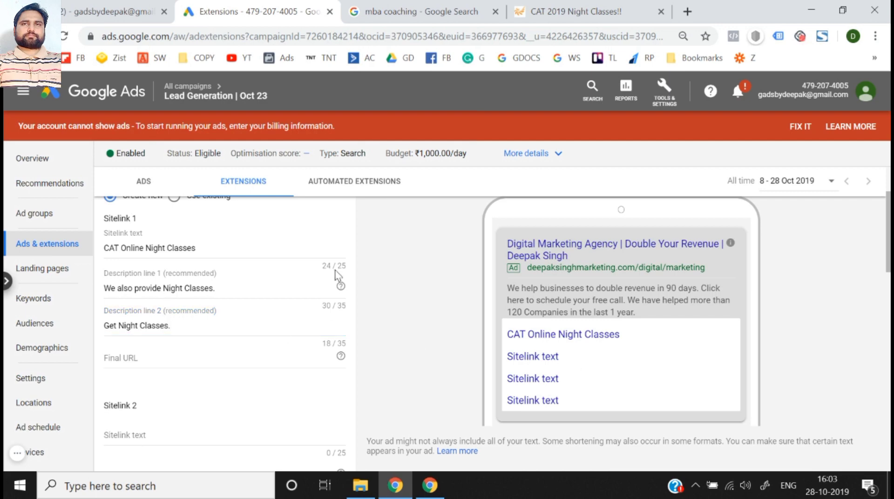
{"action": "scroll", "coordinate": [137, 347], "scroll_direction": "down", "scroll_amount": 1}
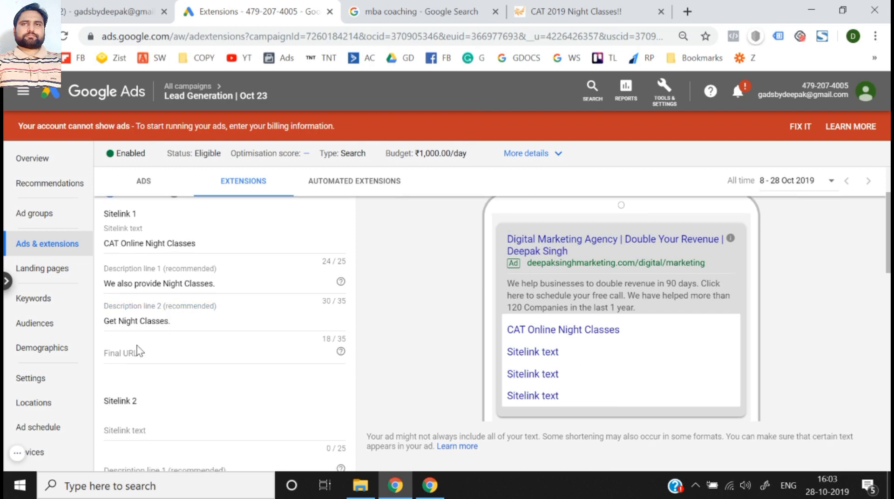
{"action": "left_click", "coordinate": [136, 347]}
{"action": "left_click", "coordinate": [571, 5]}
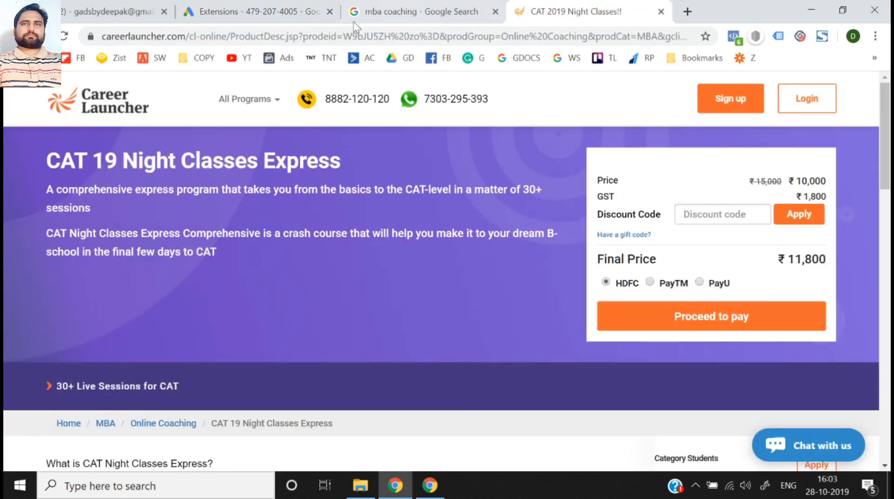
{"action": "left_click", "coordinate": [300, 36]}
{"action": "left_click", "coordinate": [261, 5]}
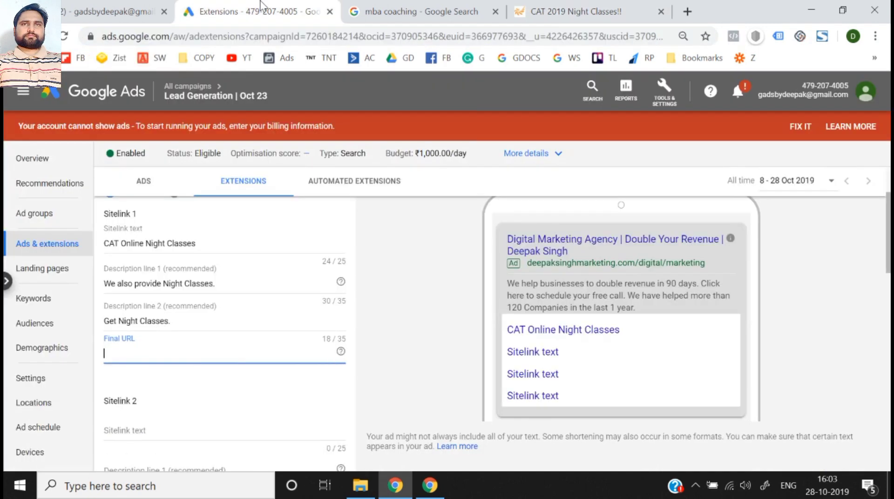
{"action": "type", "text": "https://www.careerlauncher.com/cl-online/ProductDesc.jsp"}
{"action": "left_click", "coordinate": [405, 368]}
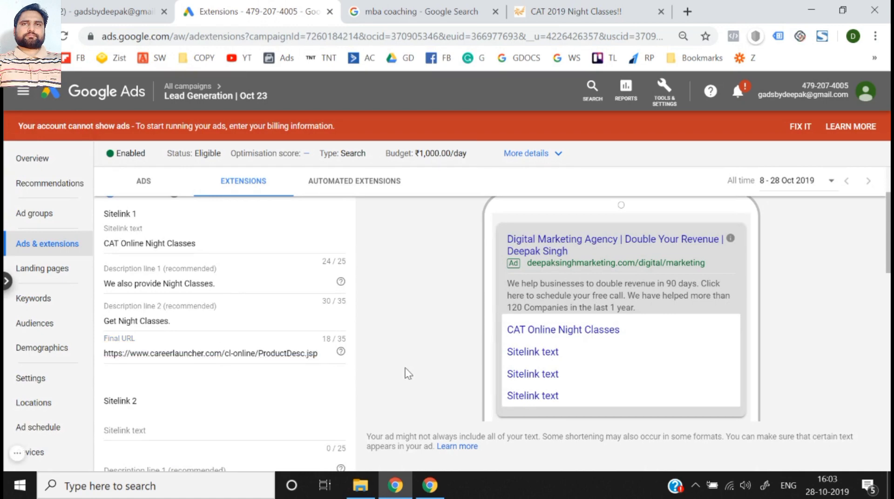
- Set the Sitelink 2 text to "CAT 19 Online Day Classes", copied from the careerlauncher.com ad in the "mba coaching" search results
{"action": "scroll", "coordinate": [405, 368], "scroll_direction": "down", "scroll_amount": 3}
{"action": "scroll", "coordinate": [405, 368], "scroll_direction": "up", "scroll_amount": 3}
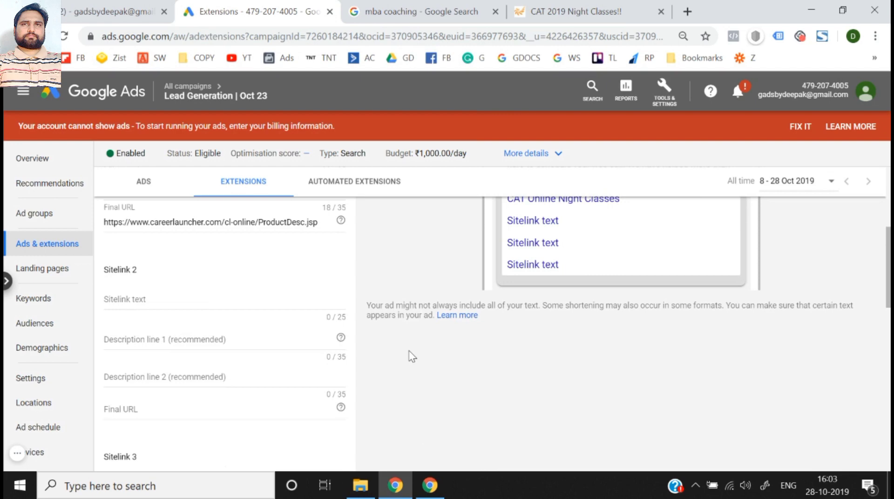
{"action": "left_click", "coordinate": [195, 298]}
{"action": "left_click", "coordinate": [414, 6]}
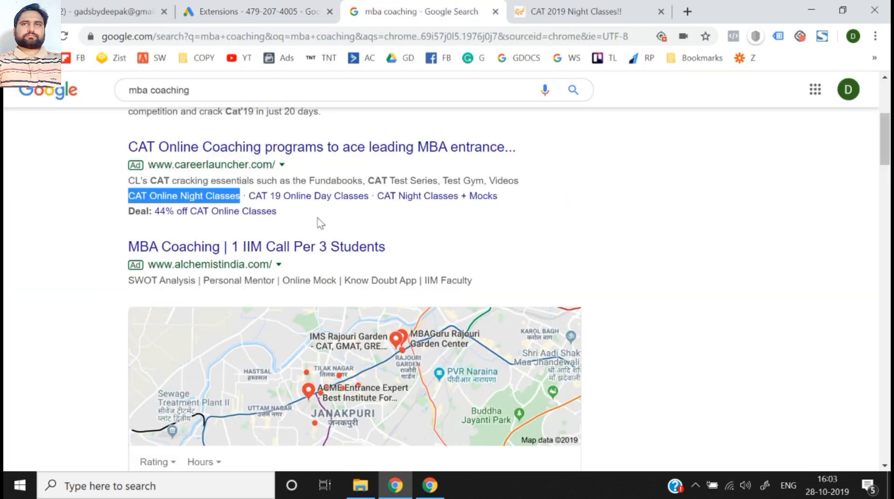
{"action": "left_click", "coordinate": [368, 205]}
{"action": "left_click_drag", "start_coordinate": [369, 197], "coordinate": [249, 196]}
{"action": "key", "text": "ctrl+c"}
{"action": "left_click", "coordinate": [260, 7]}
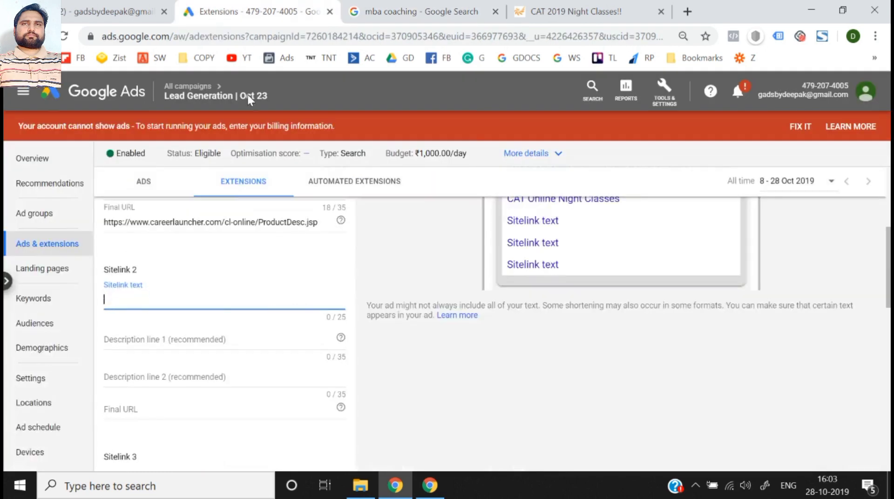
{"action": "key", "text": "ctrl+v"}
- Copy Sitelink 1's text into description line 1 of Sitelink 2 and shorten it to "Night Classes"
{"action": "left_click", "coordinate": [215, 341]}
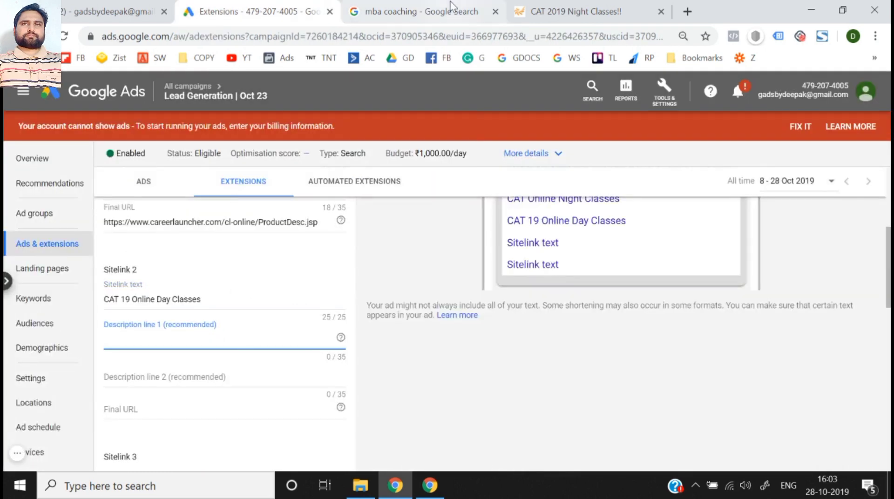
{"action": "scroll", "coordinate": [256, 259], "scroll_direction": "up", "scroll_amount": 2}
{"action": "triple_click", "coordinate": [226, 218]}
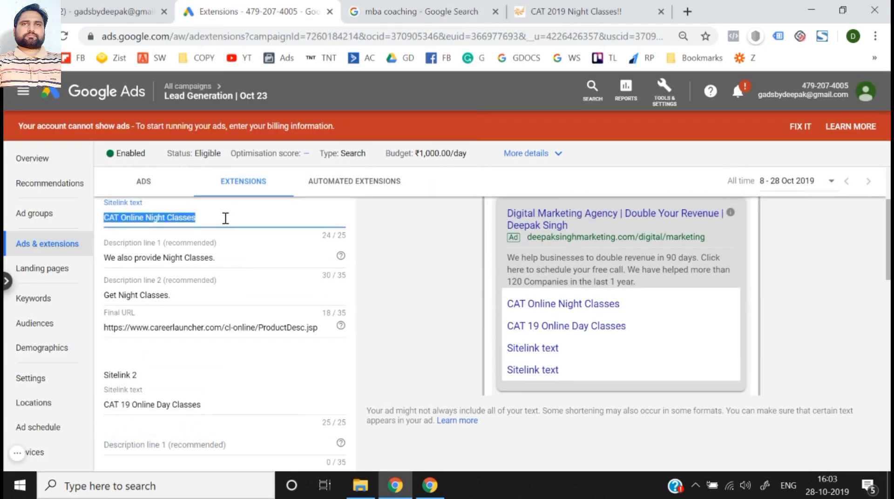
{"action": "key", "text": "ctrl+c"}
{"action": "scroll", "coordinate": [225, 218], "scroll_direction": "down", "scroll_amount": 3}
{"action": "left_click", "coordinate": [190, 304]}
{"action": "key", "text": "ctrl+v"}
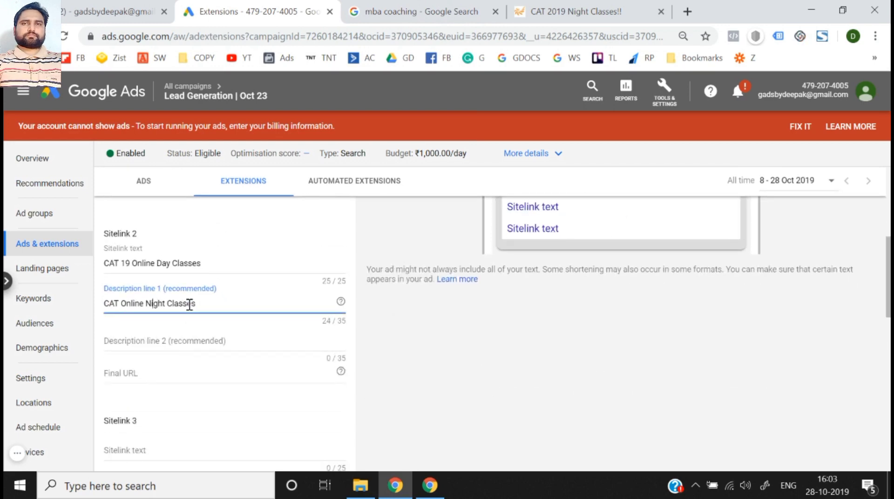
{"action": "key", "text": "ctrl+shift+Right"}
{"action": "key", "text": "ctrl+shift+Right"}
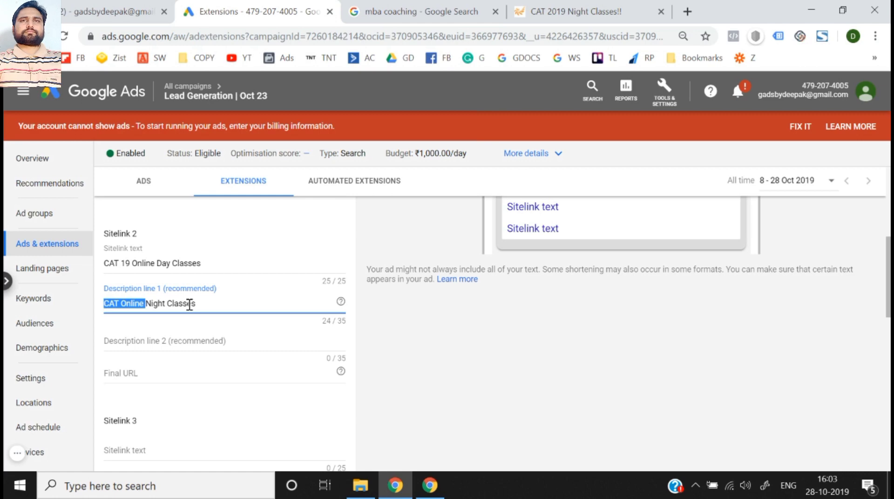
{"action": "key", "text": "BackSpace"}
- Copy Sitelink 1's second description into description line 2 of Sitelink 2 and extend it to "We Provide Get Night Classes."
{"action": "scroll", "coordinate": [190, 305], "scroll_direction": "up", "scroll_amount": 3}
{"action": "left_click", "coordinate": [197, 299]}
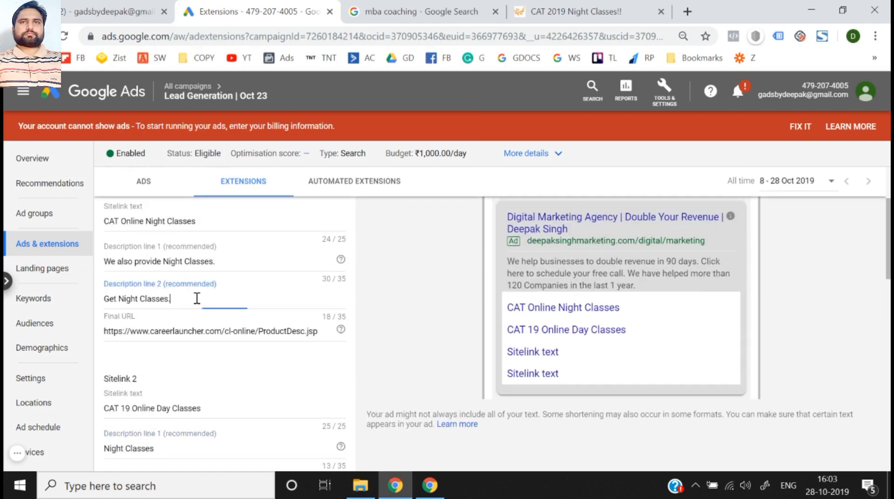
{"action": "triple_click", "coordinate": [197, 299]}
{"action": "scroll", "coordinate": [197, 298], "scroll_direction": "down", "scroll_amount": 4}
{"action": "scroll", "coordinate": [165, 320], "scroll_direction": "up", "scroll_amount": 3}
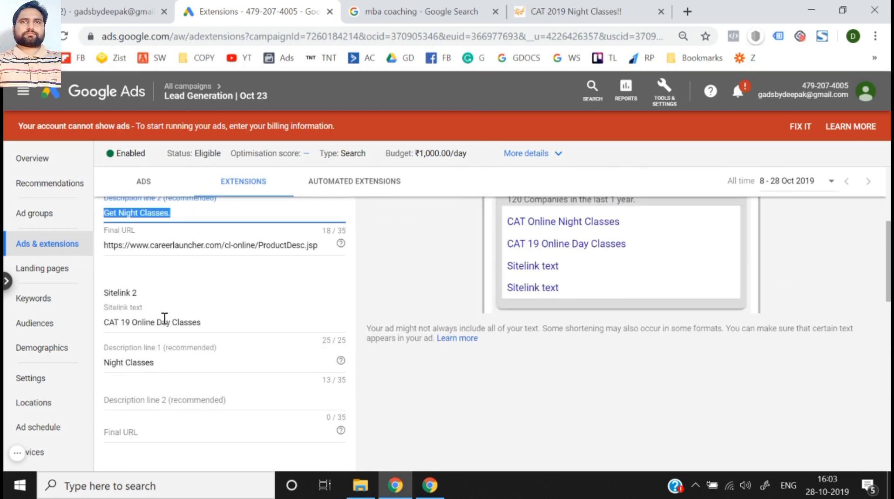
{"action": "left_click", "coordinate": [155, 408]}
{"action": "key", "text": "ctrl+v"}
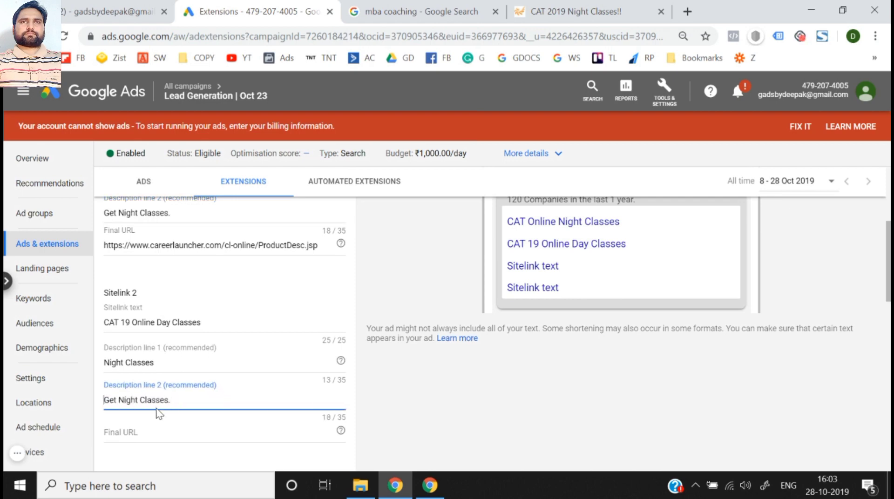
{"action": "key", "text": "Home"}
{"action": "type", "text": "We "}
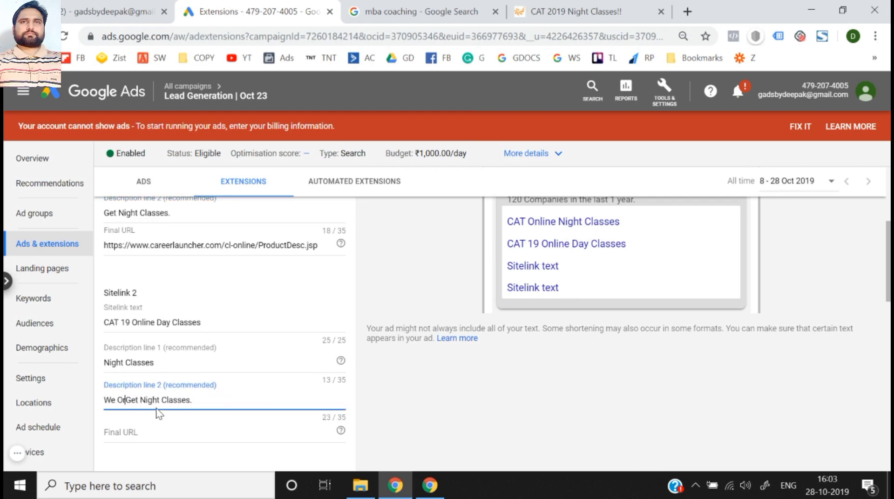
{"action": "type", "text": "Pr"}
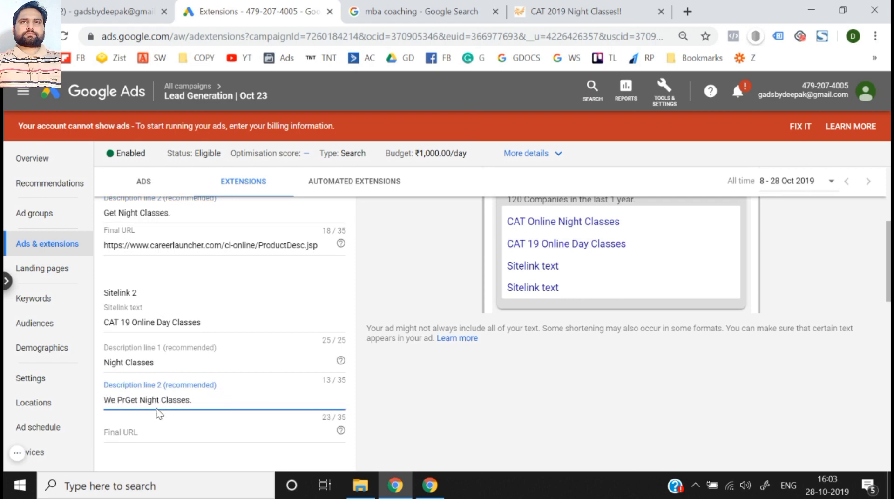
{"action": "type", "text": "ovide"}
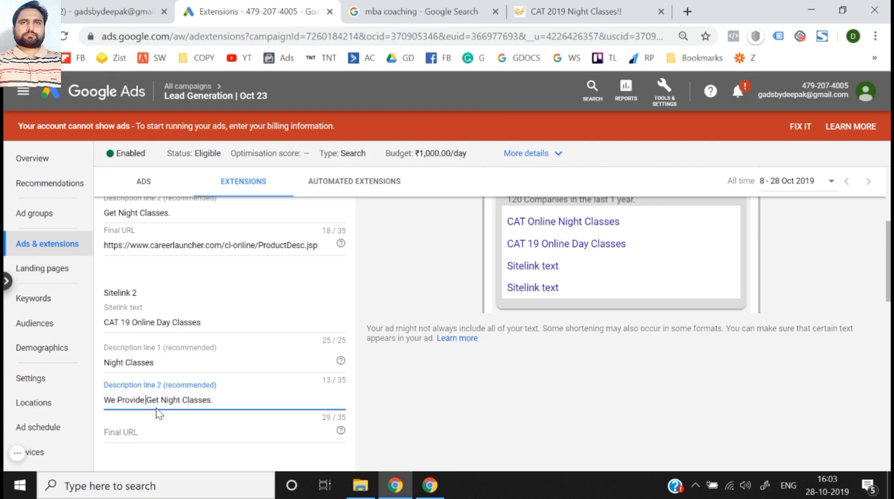
{"action": "scroll", "coordinate": [155, 408], "scroll_direction": "up", "scroll_amount": 3}
{"action": "scroll", "coordinate": [155, 408], "scroll_direction": "down", "scroll_amount": 3}
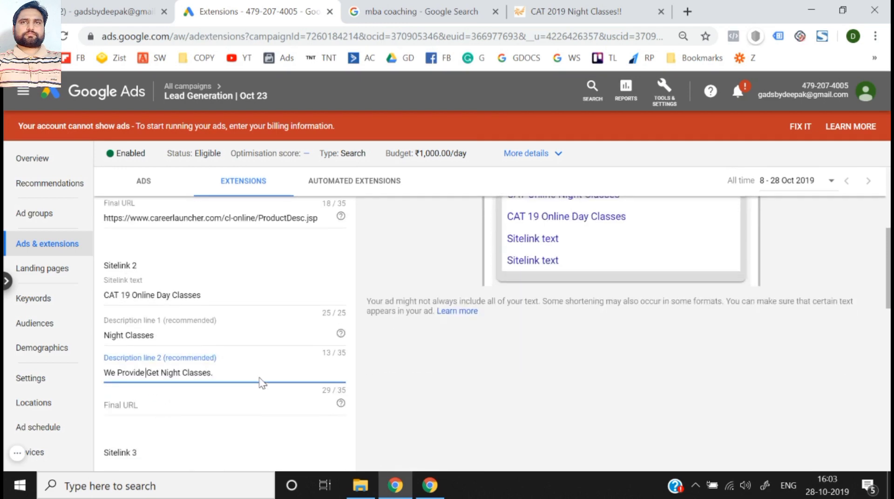
- For Sitelink 2's final URL, open the careerlauncher.com ad's "CAT 19 Online Day Classes" link in a new tab and dismiss the site's alert
{"action": "scroll", "coordinate": [259, 377], "scroll_direction": "down", "scroll_amount": 2}
{"action": "left_click", "coordinate": [205, 308]}
{"action": "left_click", "coordinate": [421, 10]}
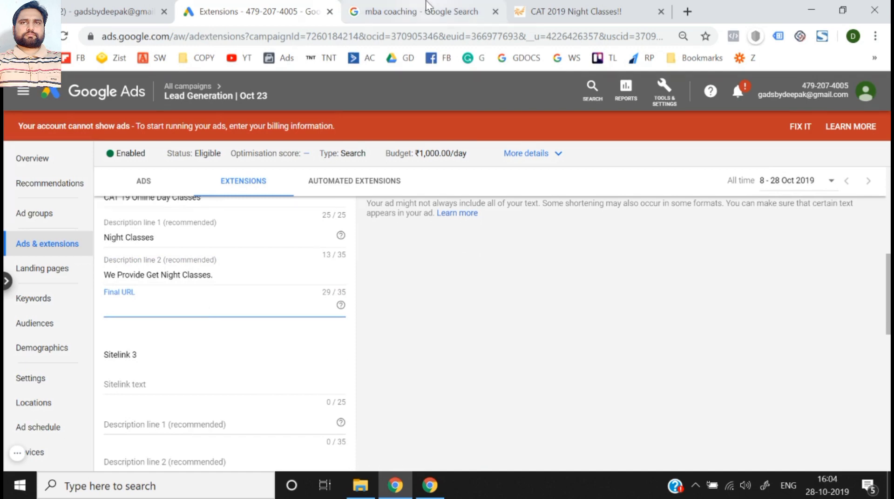
{"action": "right_click", "coordinate": [329, 198]}
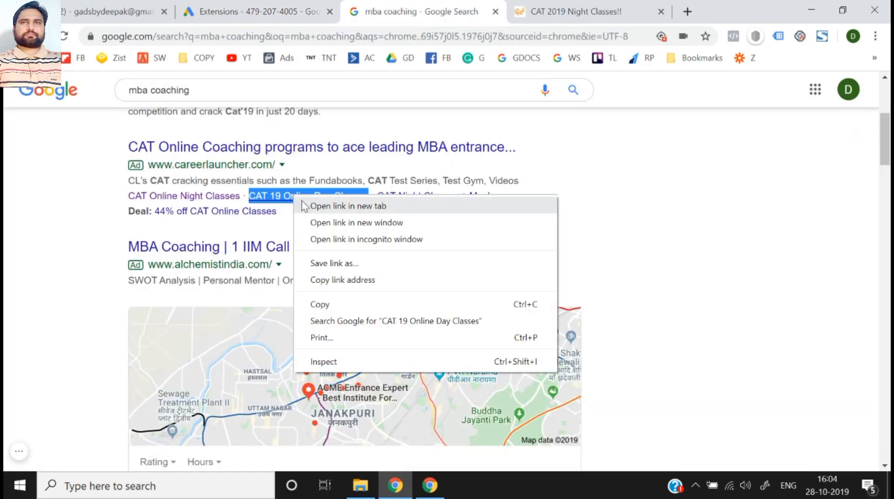
{"action": "left_click", "coordinate": [347, 205]}
{"action": "left_click", "coordinate": [470, 7]}
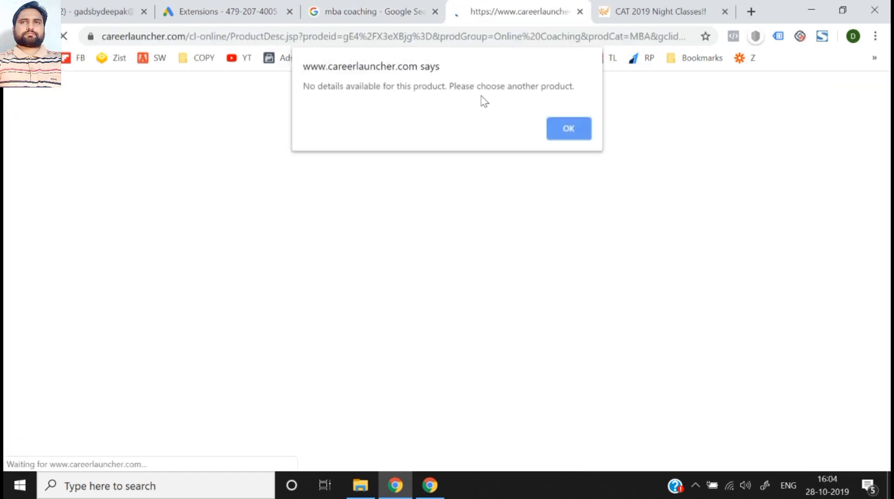
{"action": "left_click", "coordinate": [566, 136]}
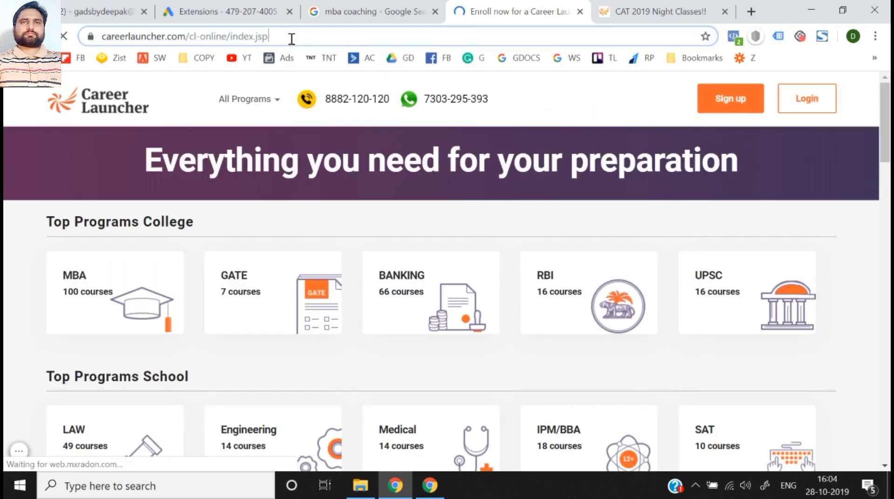
{"action": "left_click", "coordinate": [289, 36]}
{"action": "key", "text": "ctrl+c"}
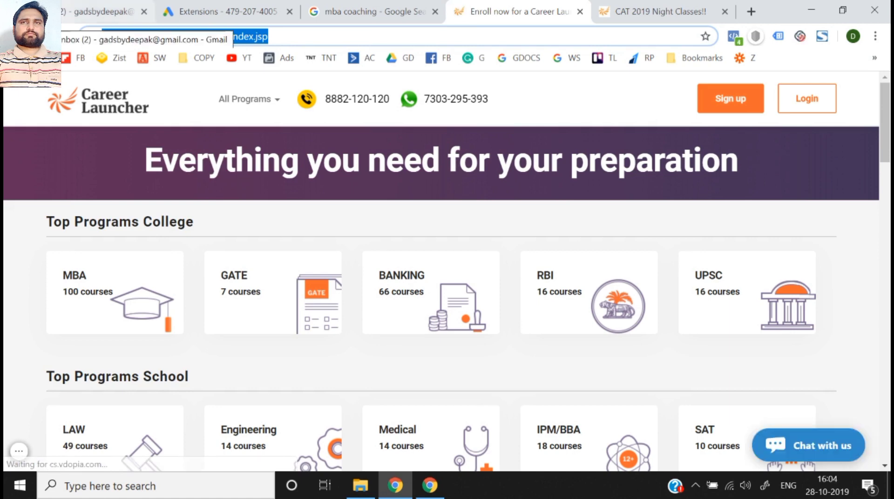
{"action": "left_click", "coordinate": [219, 12]}
{"action": "key", "text": "ctrl+v"}
{"action": "left_click", "coordinate": [423, 362]}
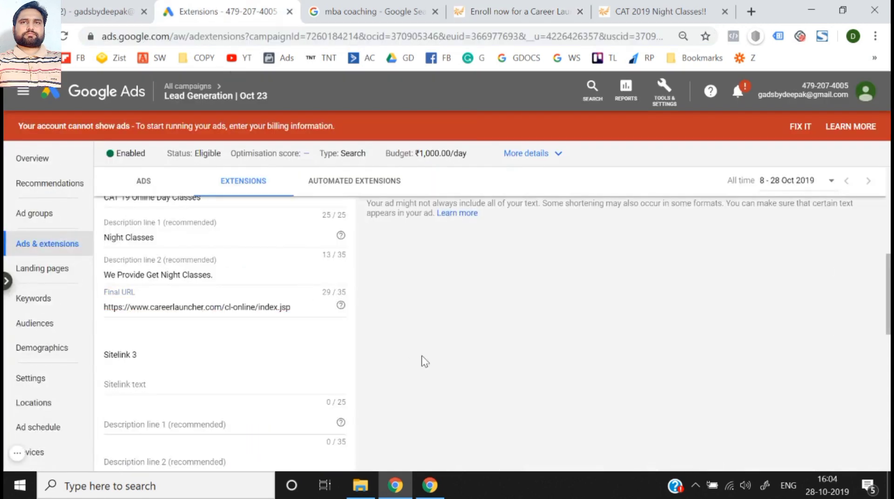
- Review the entries for Sitelinks 1 and 2 and how they appear in the mobile ad preview
{"action": "scroll", "coordinate": [424, 361], "scroll_direction": "up", "scroll_amount": 6}
{"action": "scroll", "coordinate": [424, 362], "scroll_direction": "down", "scroll_amount": 1}
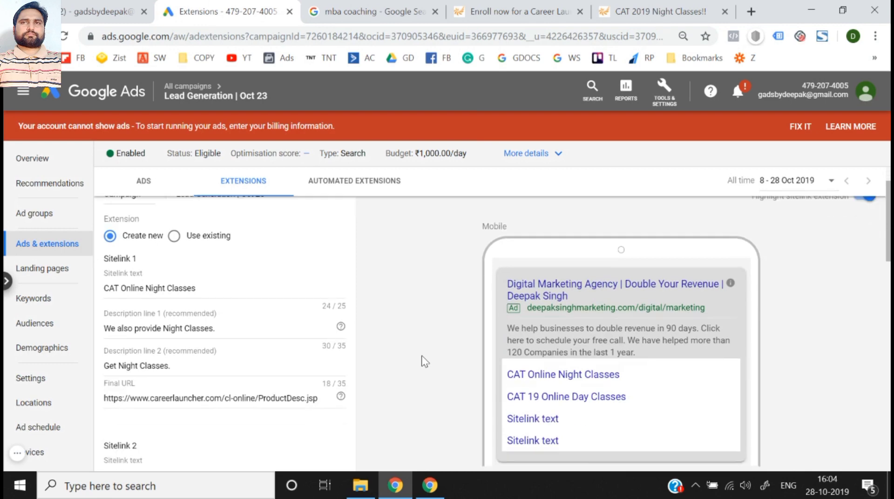
{"action": "scroll", "coordinate": [290, 343], "scroll_direction": "down", "scroll_amount": 15}
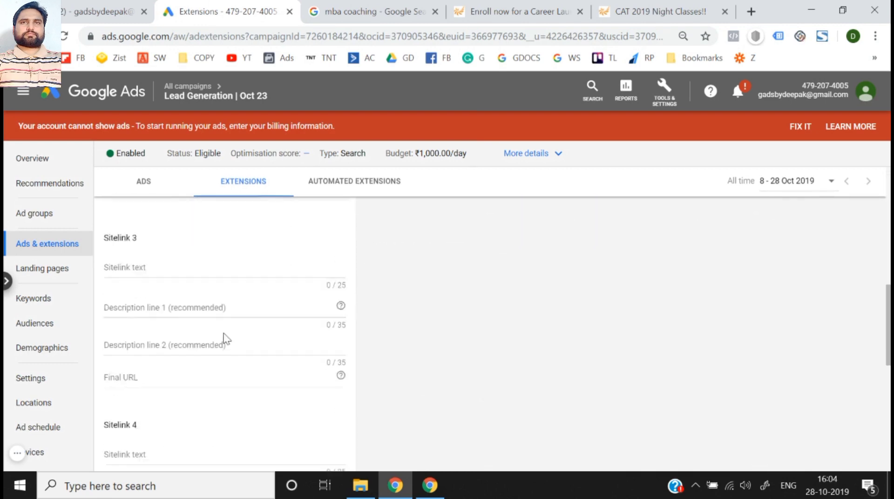
{"action": "scroll", "coordinate": [227, 339], "scroll_direction": "up", "scroll_amount": 15}
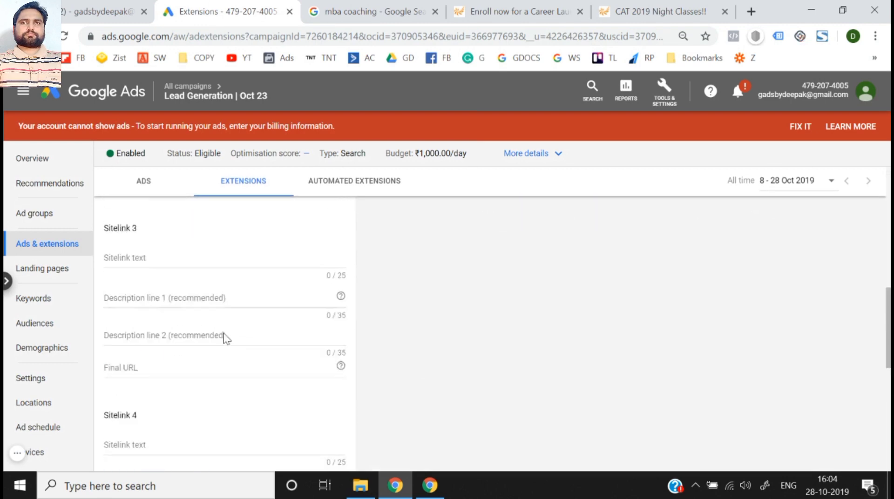
{"action": "scroll", "coordinate": [356, 351], "scroll_direction": "down", "scroll_amount": 5}
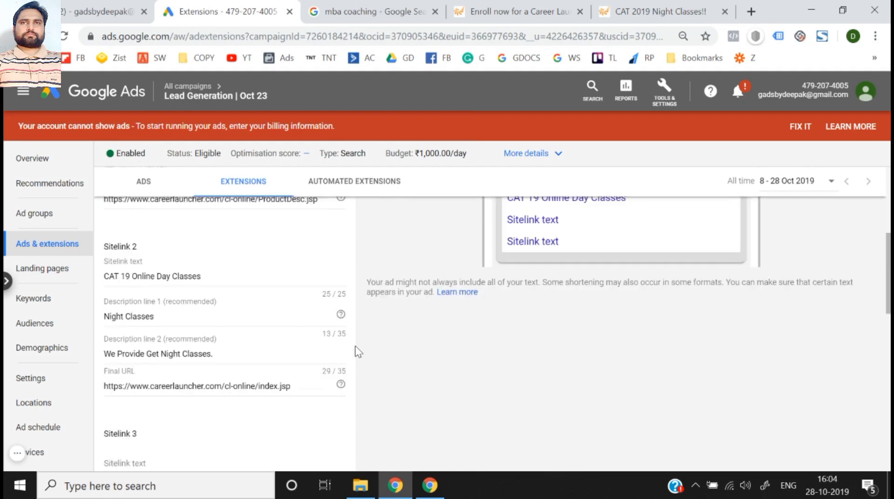
{"action": "scroll", "coordinate": [228, 327], "scroll_direction": "up", "scroll_amount": 3}
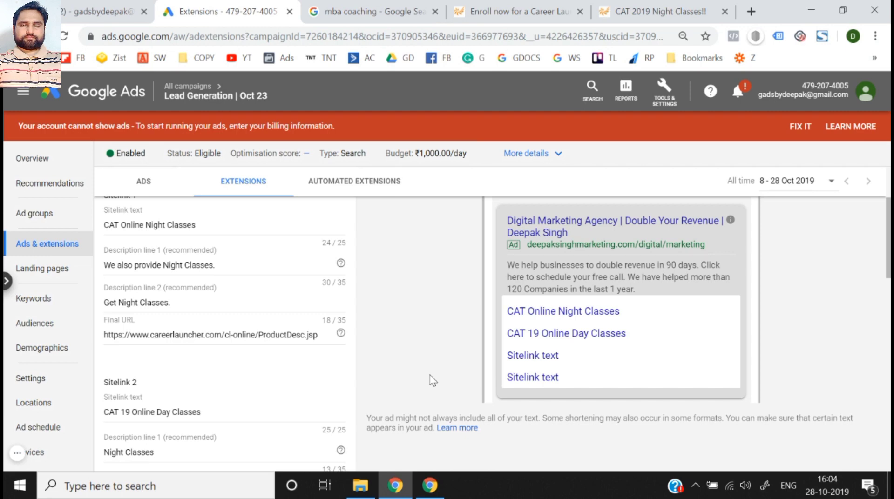
- Set the Sitelink 3 text to "CAT Night Classes + Mocks", copied from the careerlauncher.com ad in the "mba coaching" search results
{"action": "scroll", "coordinate": [430, 380], "scroll_direction": "down", "scroll_amount": 7}
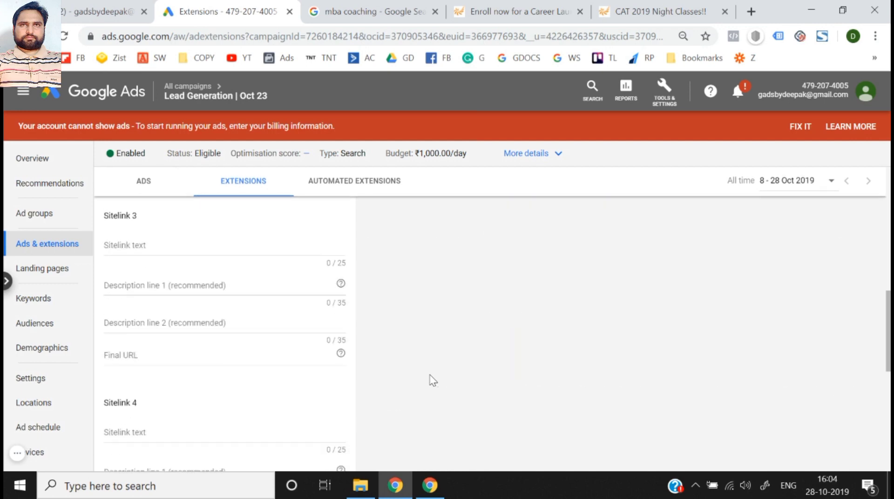
{"action": "left_click", "coordinate": [201, 248]}
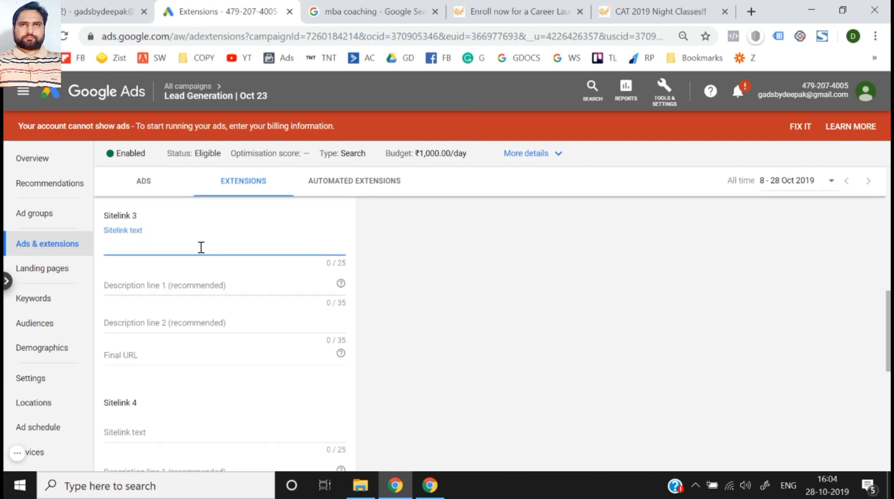
{"action": "left_click", "coordinate": [385, 2]}
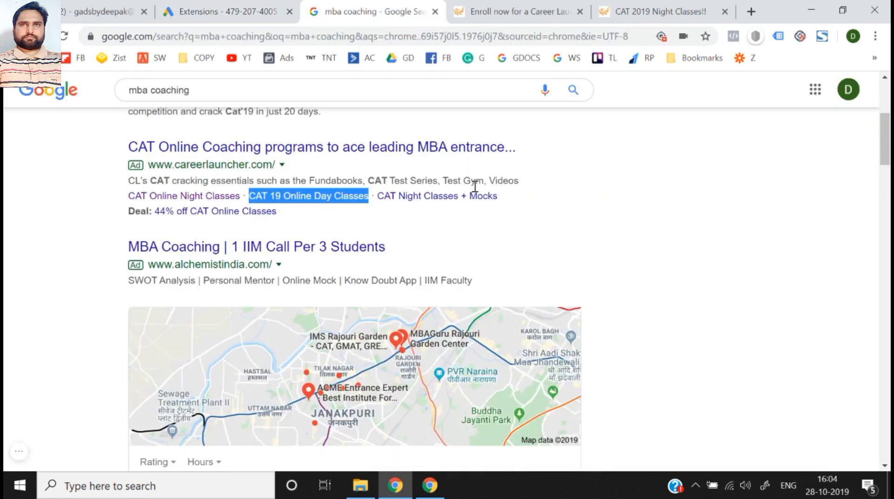
{"action": "left_click_drag", "start_coordinate": [514, 203], "coordinate": [376, 199]}
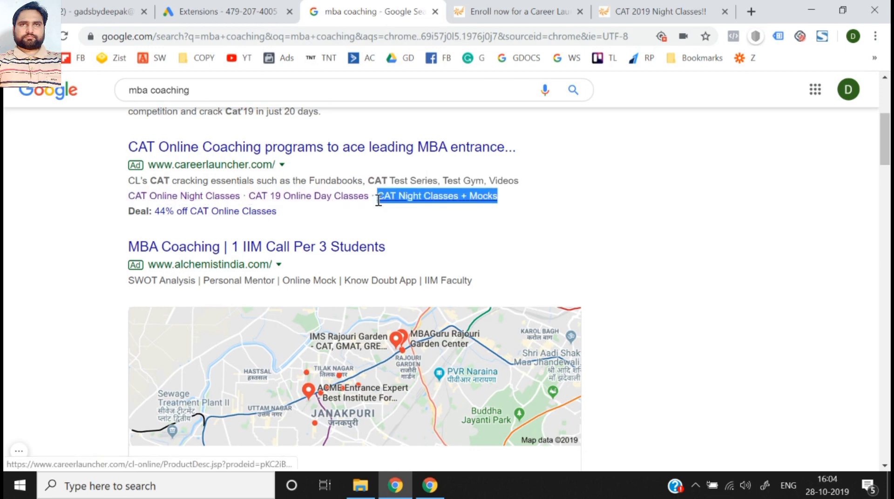
{"action": "key", "text": "ctrl+c"}
{"action": "left_click", "coordinate": [223, 11]}
{"action": "left_click", "coordinate": [255, 320]}
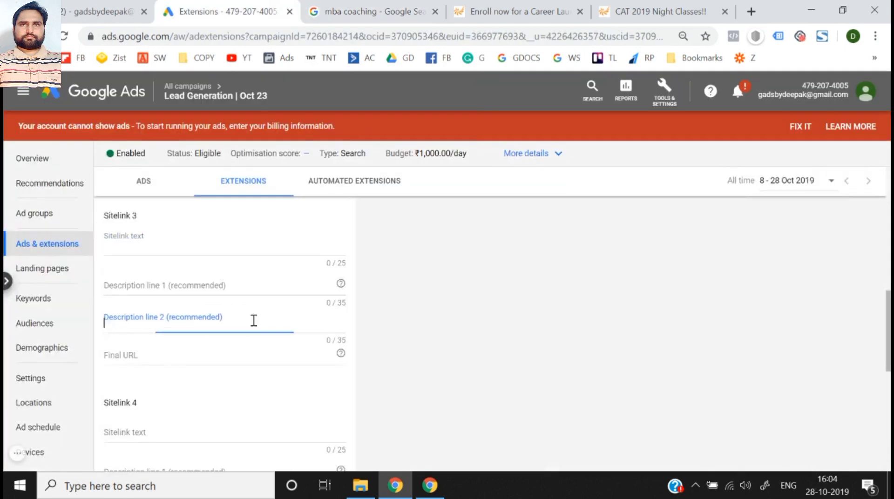
{"action": "key", "text": "ctrl+v"}
{"action": "key", "text": "ctrl+a"}
{"action": "key", "text": "ctrl+x"}
{"action": "left_click", "coordinate": [170, 246]}
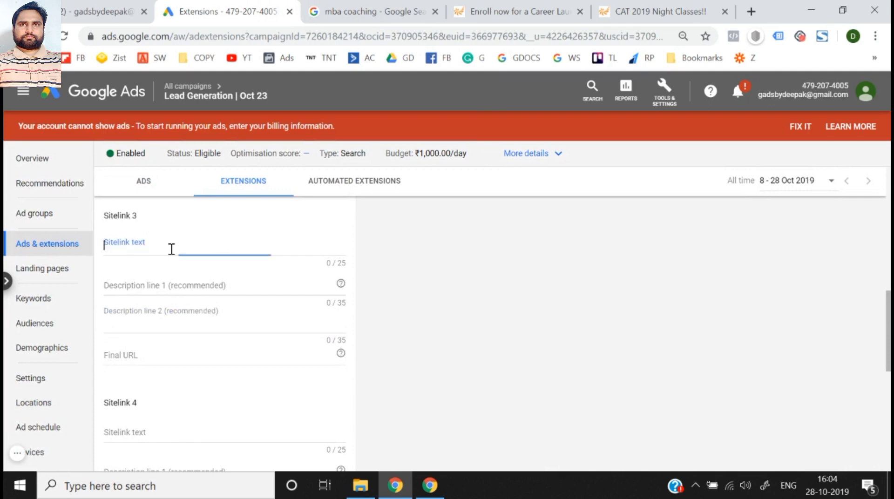
{"action": "key", "text": "ctrl+v"}
{"action": "left_click", "coordinate": [170, 284]}
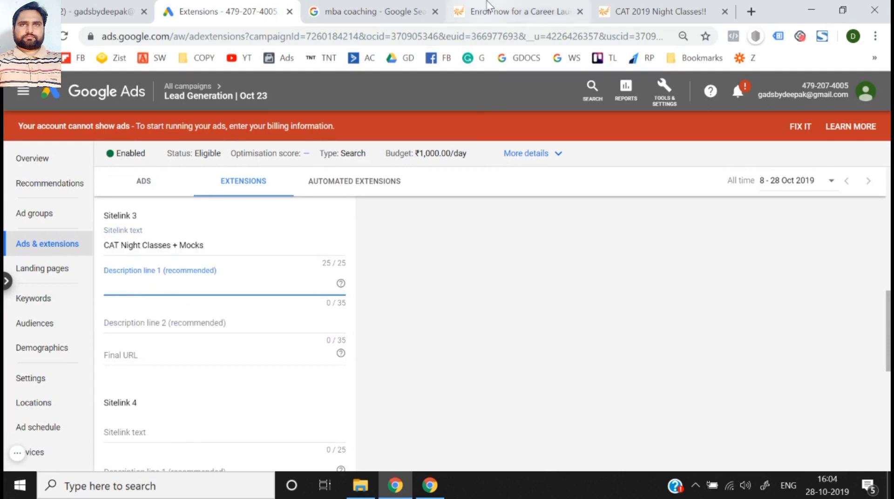
{"action": "left_click", "coordinate": [487, 5]}
{"action": "key", "text": "ctrl+c"}
{"action": "left_click", "coordinate": [195, 11]}
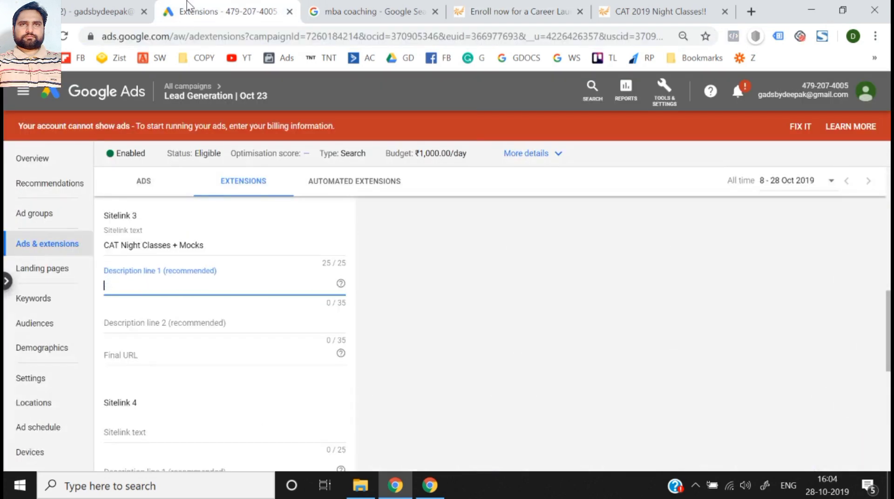
{"action": "key", "text": "ctrl+v"}
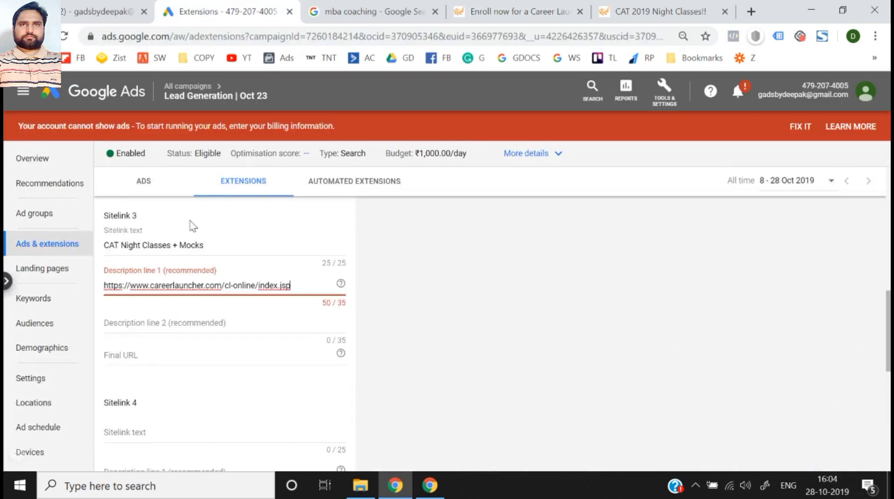
{"action": "left_click", "coordinate": [216, 323]}
{"action": "left_click", "coordinate": [309, 285]}
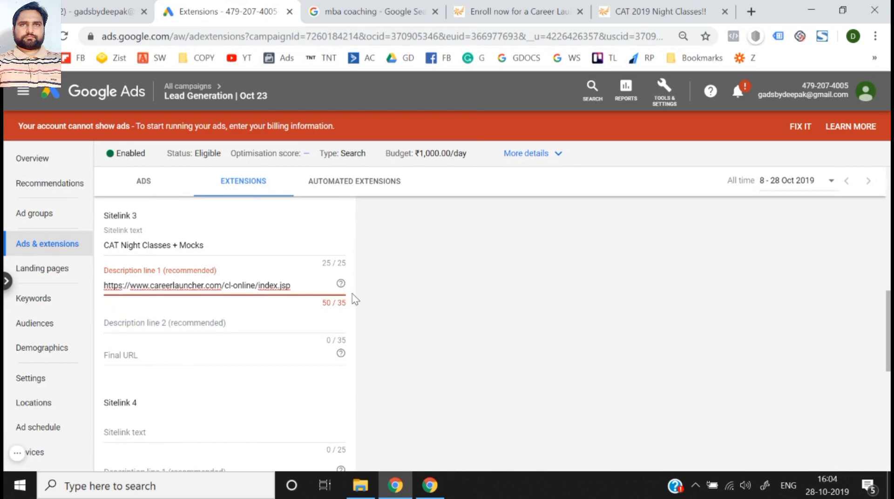
{"action": "key", "text": "ctrl+a"}
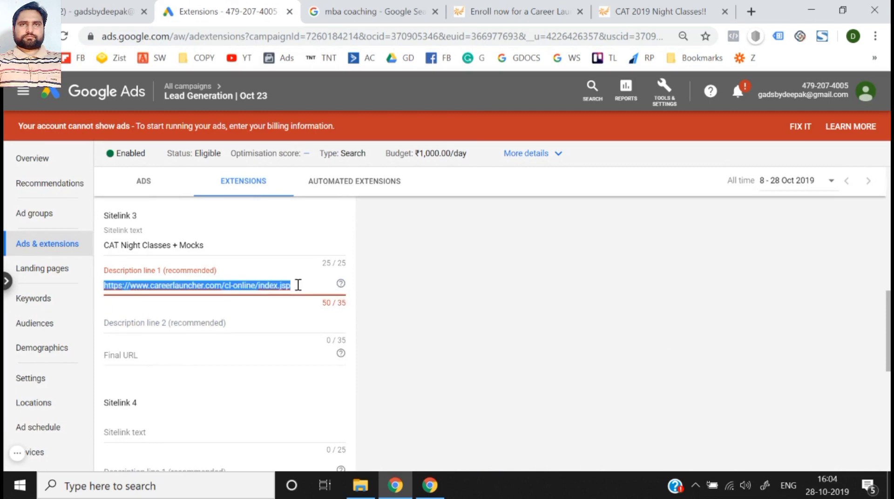
{"action": "key", "text": "BackSpace"}
{"action": "left_click", "coordinate": [223, 360]}
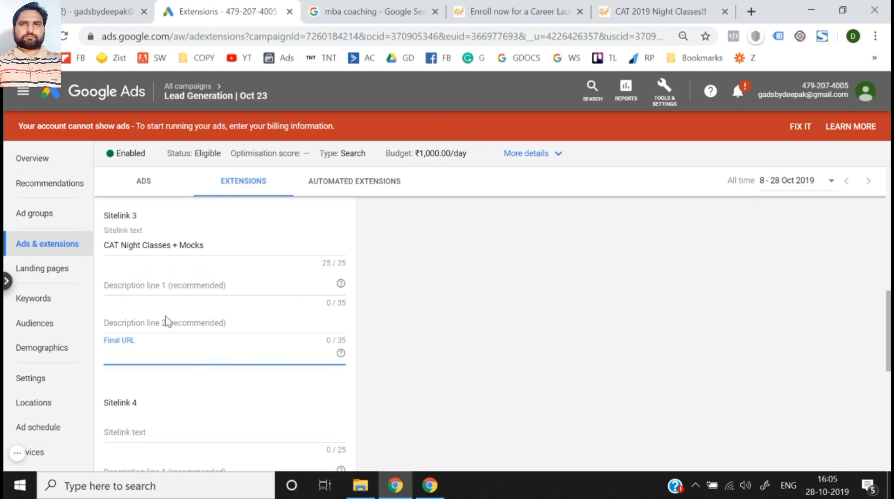
{"action": "left_click", "coordinate": [514, 9]}
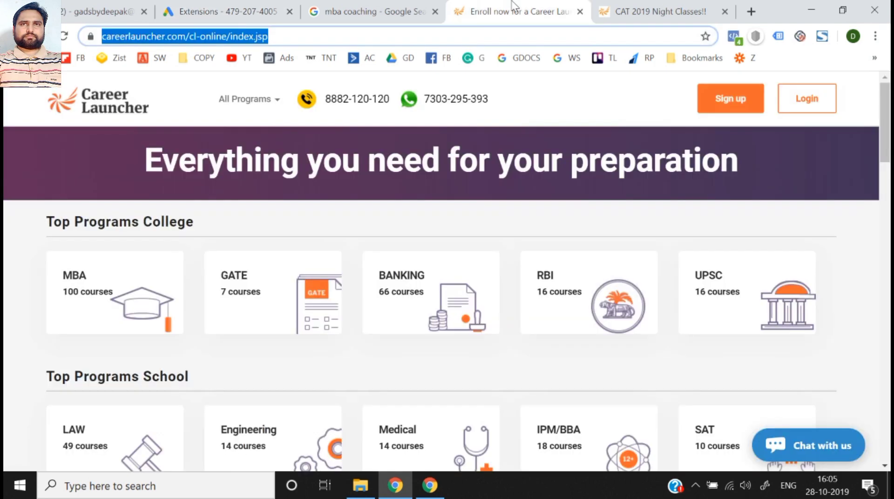
{"action": "left_click", "coordinate": [183, 2]}
{"action": "key", "text": "ctrl+v"}
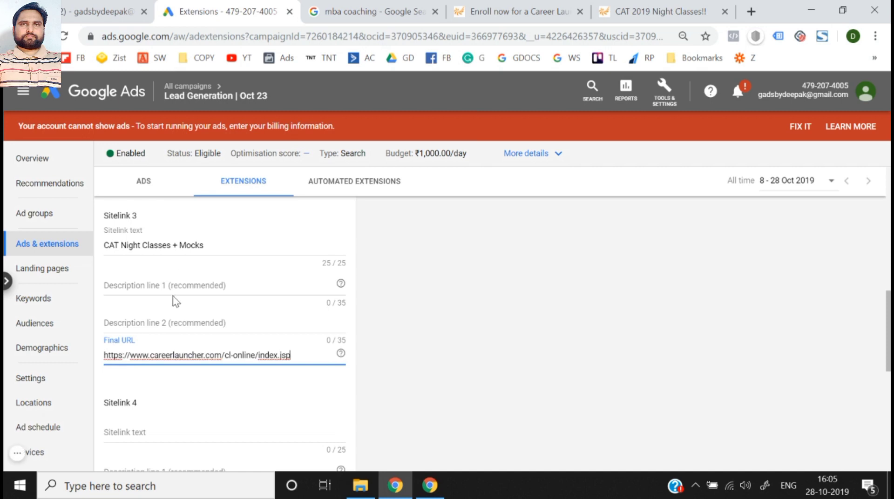
- Fill Sitelink 3's description line 1 with "Hkdhwkehwk" and description line 2 with "wrwrwrwe" as placeholder text
{"action": "left_click", "coordinate": [166, 286]}
{"action": "type", "text": "Hkdhwkehwk"}
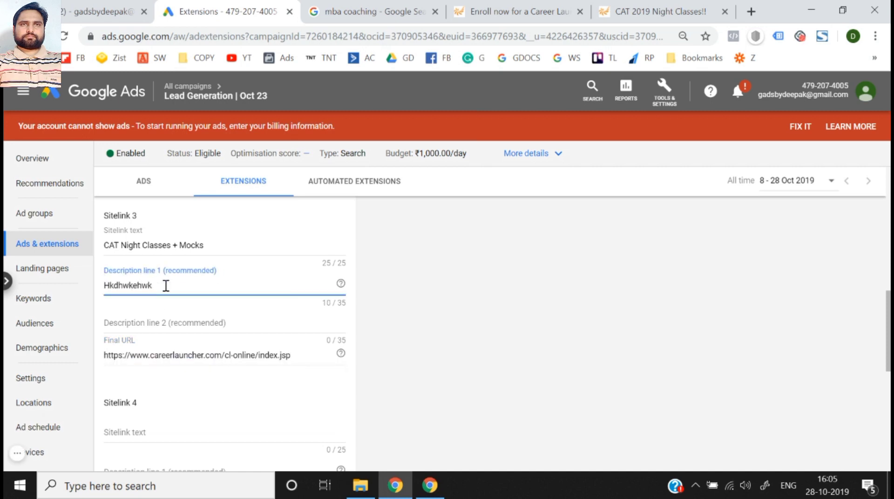
{"action": "left_click", "coordinate": [168, 321]}
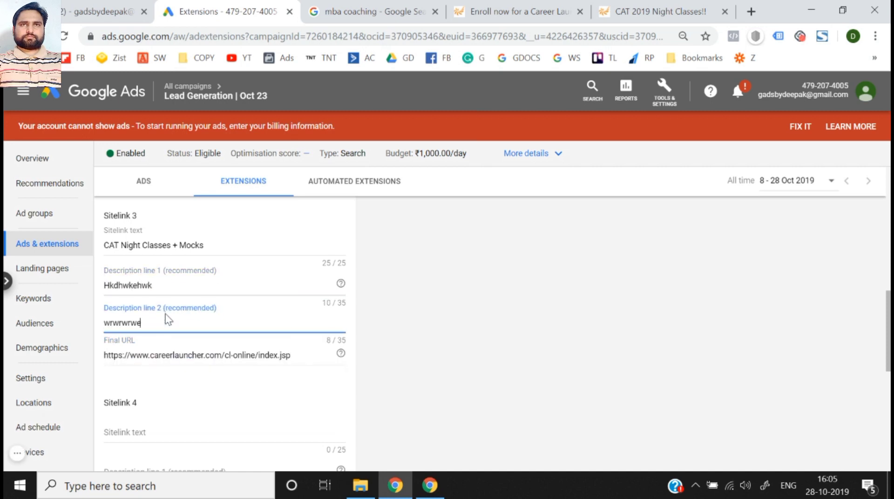
{"action": "left_click", "coordinate": [410, 354]}
- Expand the Sitelink URL options, examine the tracking template, URL suffix and custom parameter fields, and collapse the section again
{"action": "scroll", "coordinate": [410, 354], "scroll_direction": "up", "scroll_amount": 10}
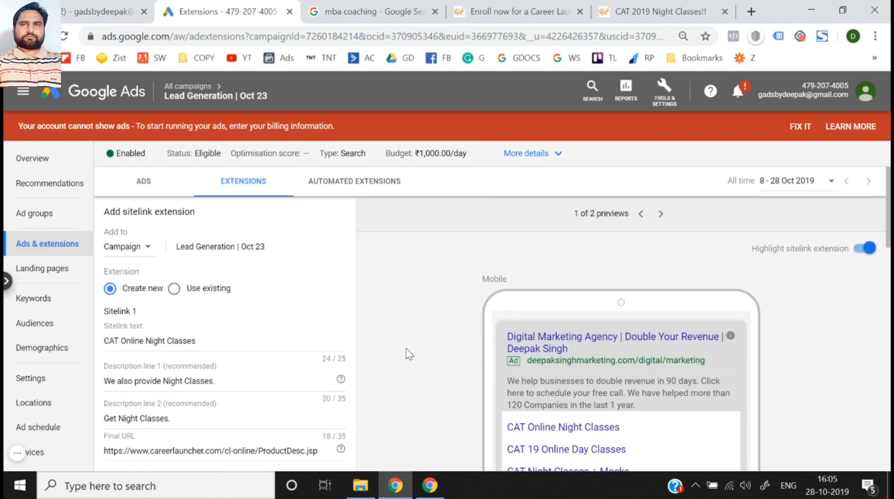
{"action": "scroll", "coordinate": [409, 354], "scroll_direction": "down", "scroll_amount": 15}
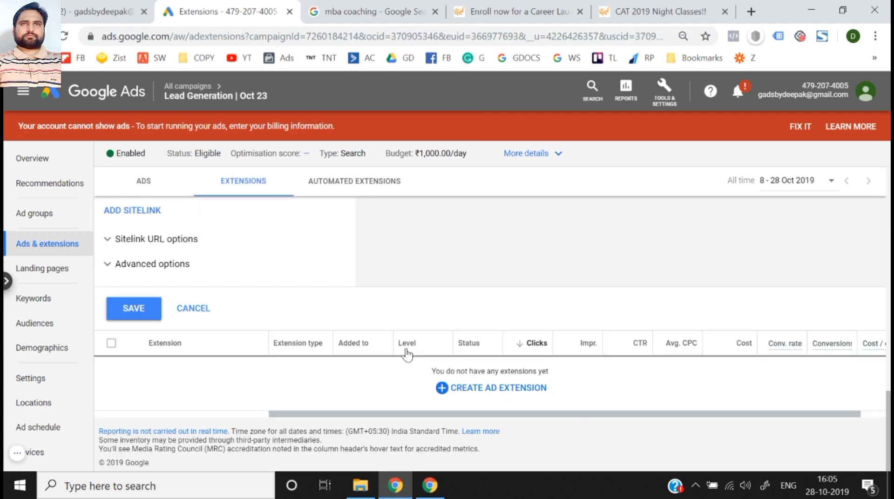
{"action": "scroll", "coordinate": [355, 338], "scroll_direction": "up", "scroll_amount": 2}
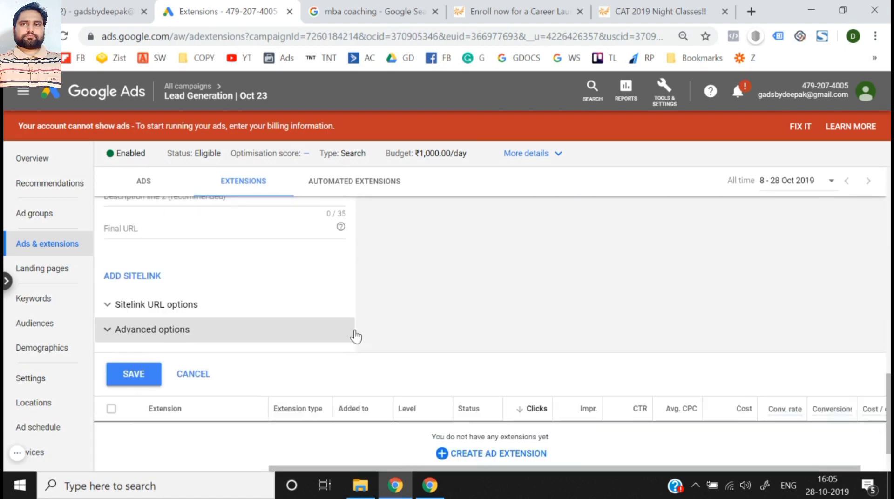
{"action": "left_click", "coordinate": [173, 315]}
{"action": "scroll", "coordinate": [209, 324], "scroll_direction": "down", "scroll_amount": 1}
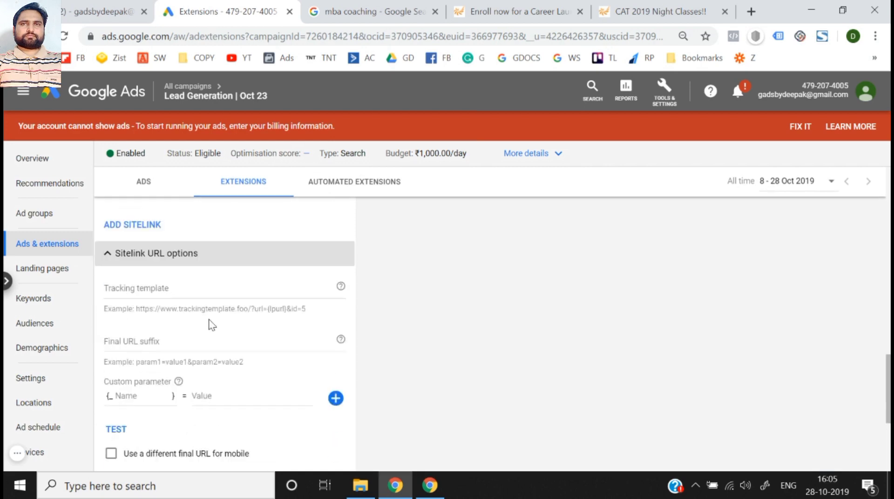
{"action": "scroll", "coordinate": [158, 403], "scroll_direction": "down", "scroll_amount": 1}
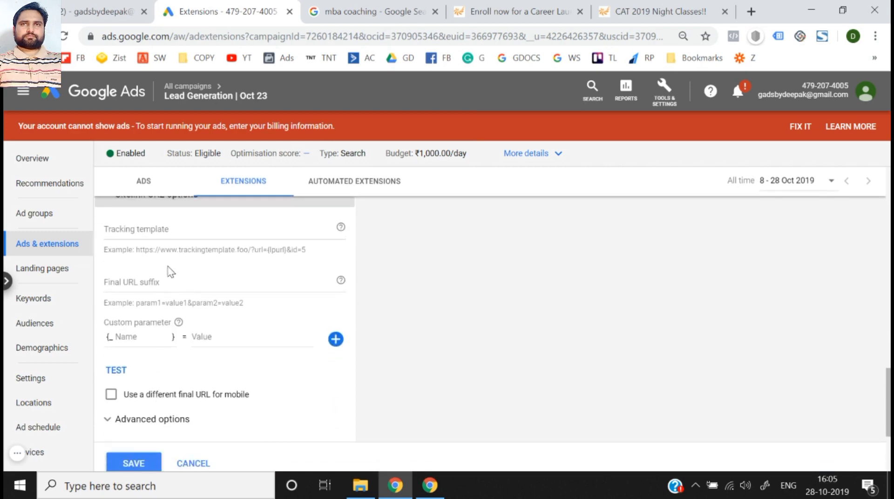
{"action": "scroll", "coordinate": [170, 271], "scroll_direction": "up", "scroll_amount": 2}
{"action": "left_click", "coordinate": [157, 286]}
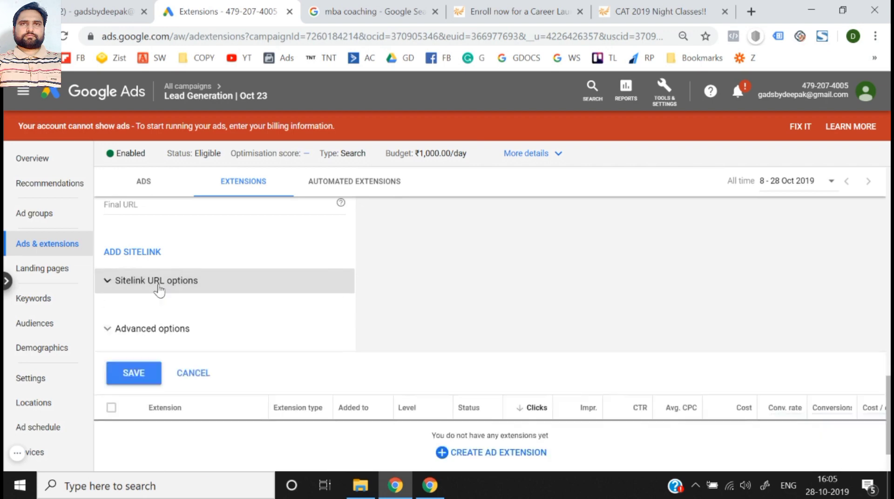
{"action": "left_click", "coordinate": [158, 286]}
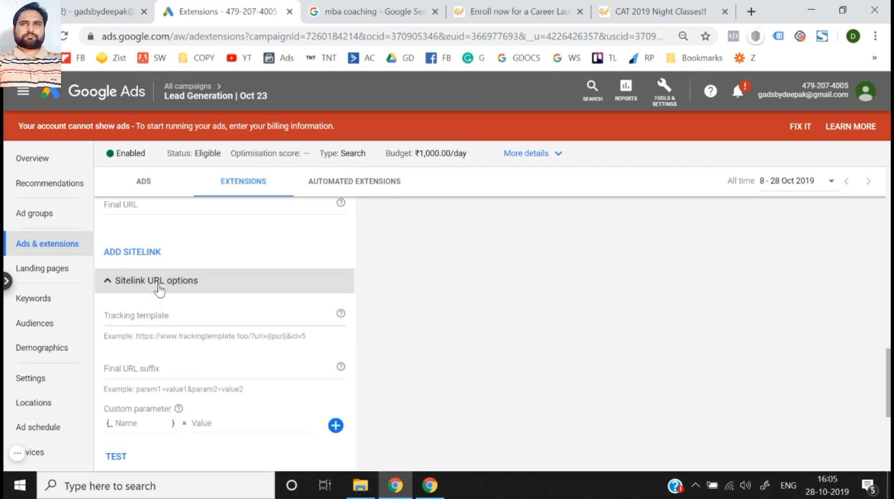
{"action": "right_click", "coordinate": [158, 287]}
{"action": "left_click", "coordinate": [158, 286]}
{"action": "left_click", "coordinate": [158, 286]}
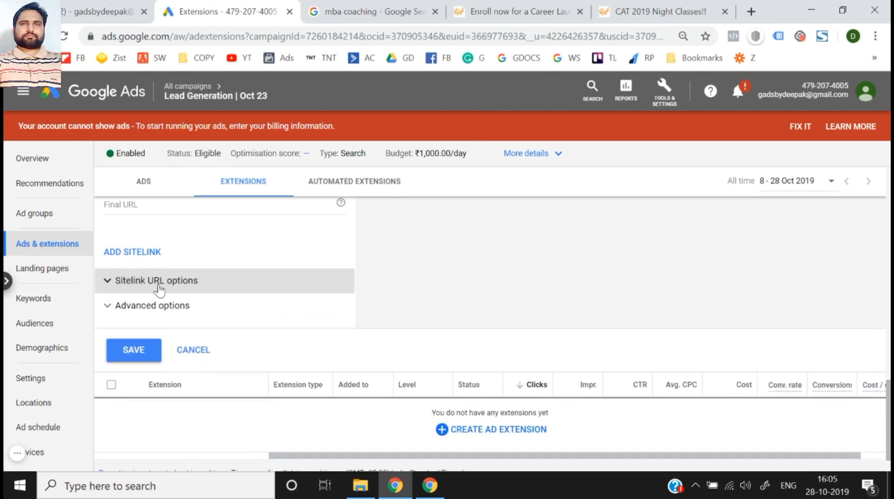
- Expand the sitelink's Advanced options and examine the mobile device preference and extension scheduling settings
{"action": "left_click", "coordinate": [156, 306]}
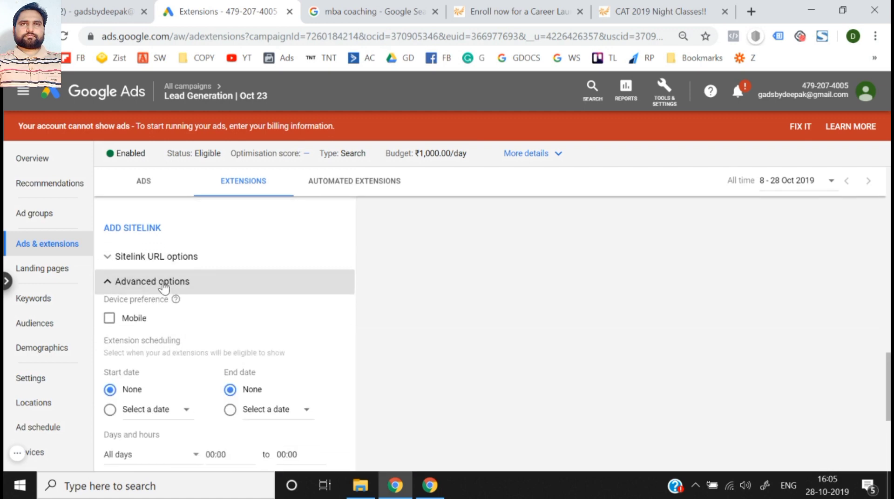
{"action": "left_click", "coordinate": [132, 323]}
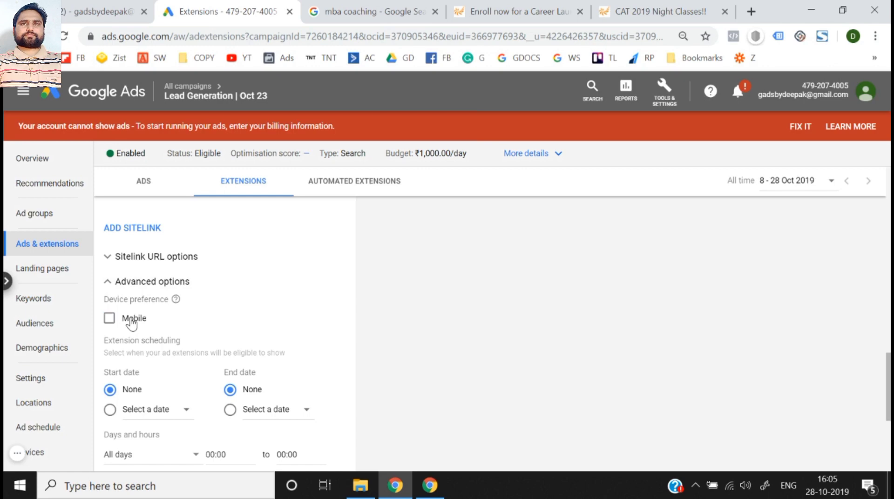
{"action": "scroll", "coordinate": [107, 326], "scroll_direction": "down", "scroll_amount": 3}
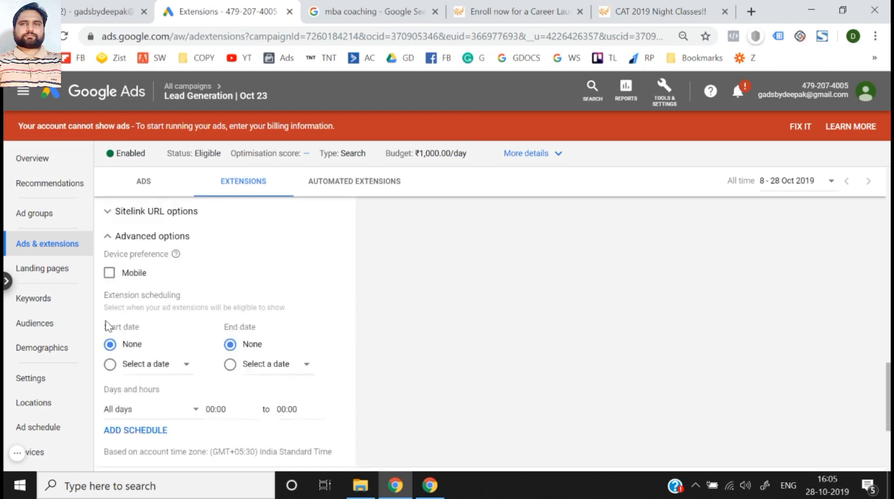
{"action": "scroll", "coordinate": [126, 321], "scroll_direction": "up", "scroll_amount": 1}
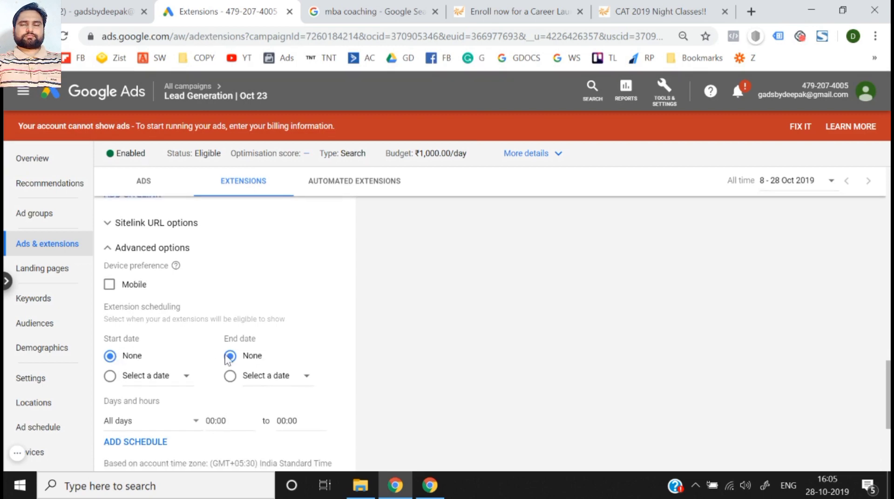
- Examine the extension scheduling's day options and start date calendar, and review the sitelink entries above them
{"action": "scroll", "coordinate": [224, 338], "scroll_direction": "down", "scroll_amount": 3}
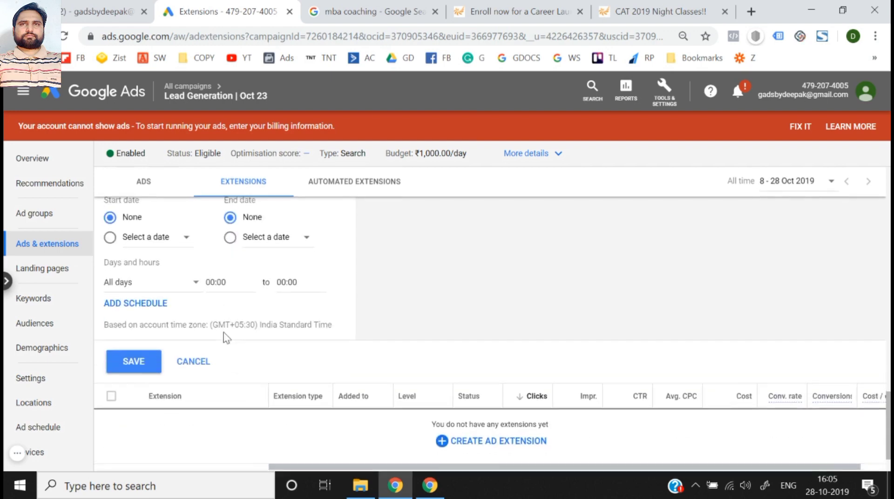
{"action": "left_click", "coordinate": [136, 282]}
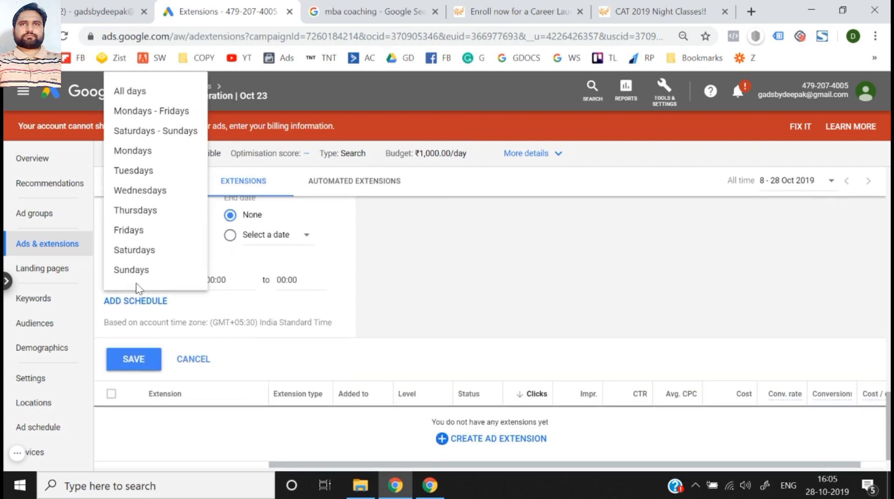
{"action": "left_click", "coordinate": [180, 293]}
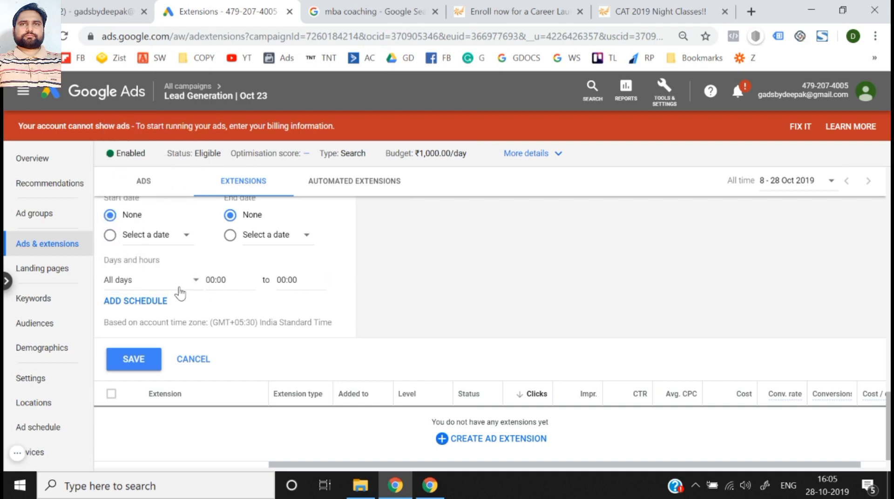
{"action": "scroll", "coordinate": [180, 294], "scroll_direction": "up", "scroll_amount": 20}
{"action": "scroll", "coordinate": [182, 293], "scroll_direction": "down", "scroll_amount": 5}
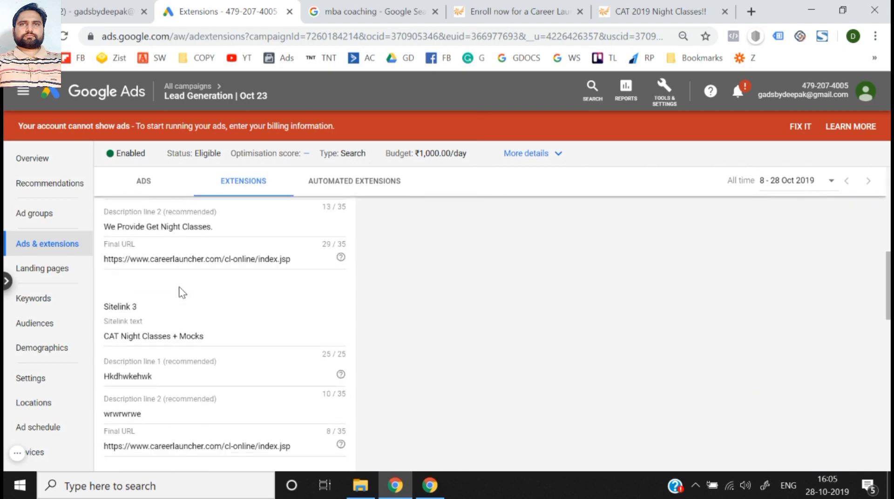
{"action": "scroll", "coordinate": [182, 292], "scroll_direction": "down", "scroll_amount": 14}
{"action": "scroll", "coordinate": [181, 294], "scroll_direction": "up", "scroll_amount": 5}
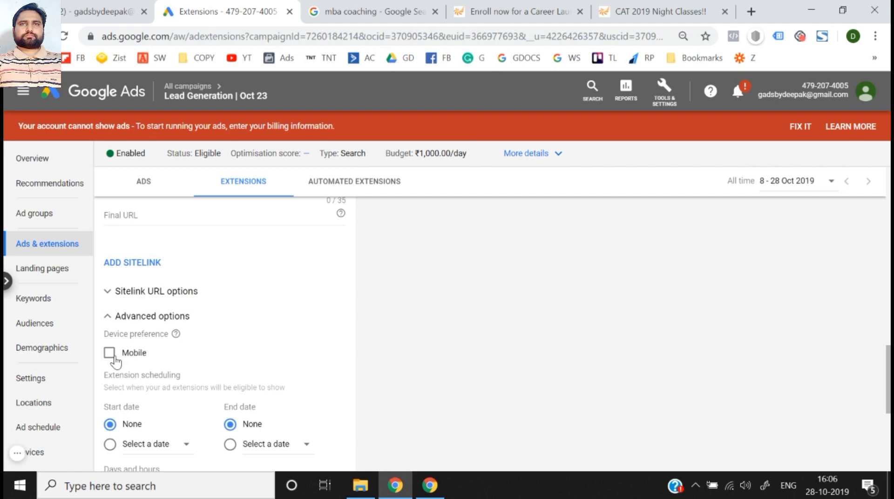
{"action": "scroll", "coordinate": [308, 369], "scroll_direction": "down", "scroll_amount": 2}
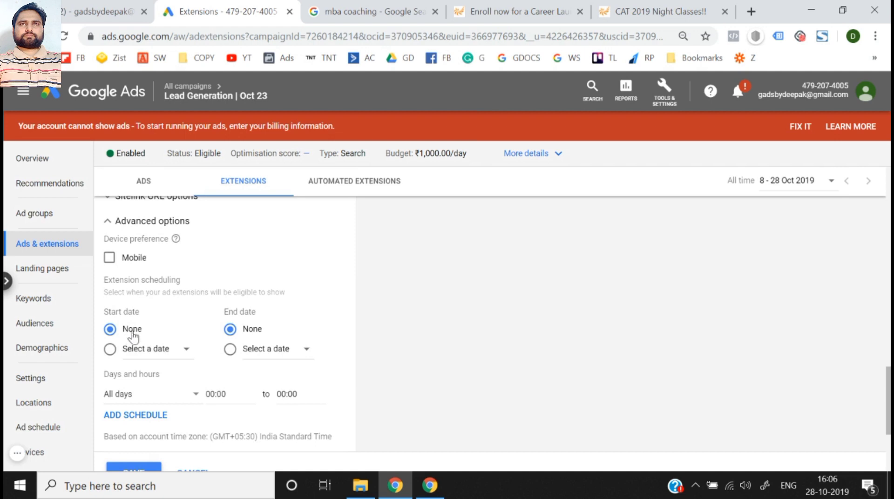
{"action": "left_click", "coordinate": [158, 352]}
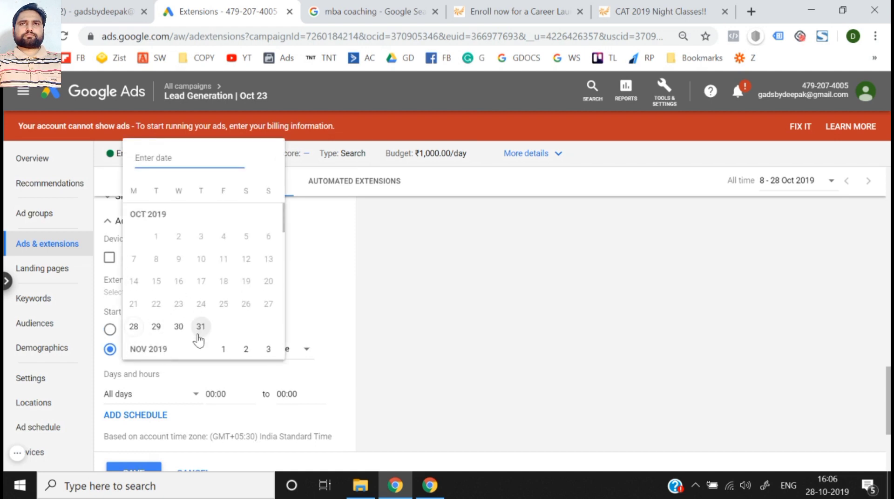
{"action": "left_click", "coordinate": [372, 358]}
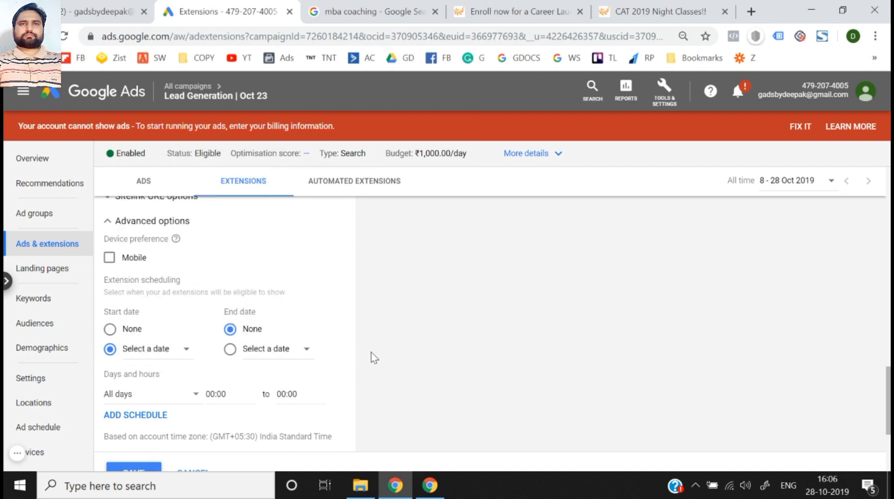
- Set the extension scheduling start date to None and save the three sitelink extensions
{"action": "scroll", "coordinate": [375, 358], "scroll_direction": "down", "scroll_amount": 2}
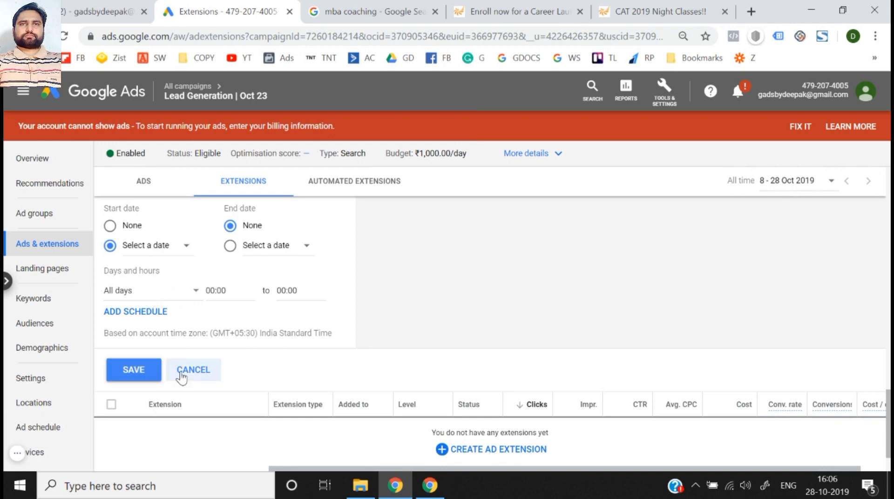
{"action": "left_click", "coordinate": [136, 370]}
{"action": "scroll", "coordinate": [136, 370], "scroll_direction": "down", "scroll_amount": 9}
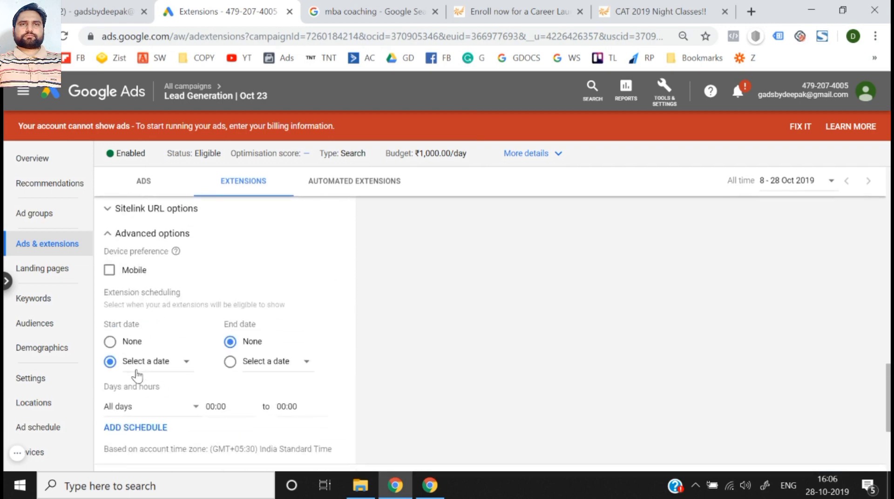
{"action": "left_click", "coordinate": [134, 337]}
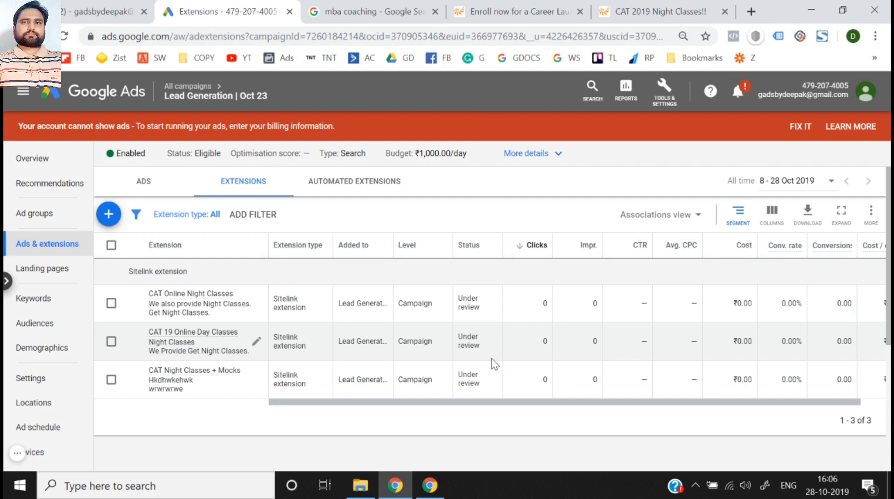
- Open the choice of new extension types and examine the callout phrases in the izito.co.in ad on the mba coaching search results
{"action": "left_click", "coordinate": [110, 219]}
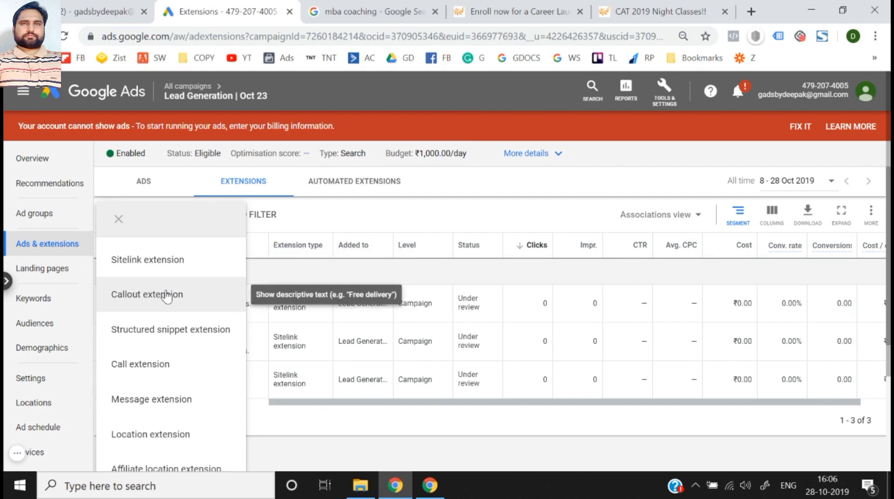
{"action": "left_click", "coordinate": [425, 5]}
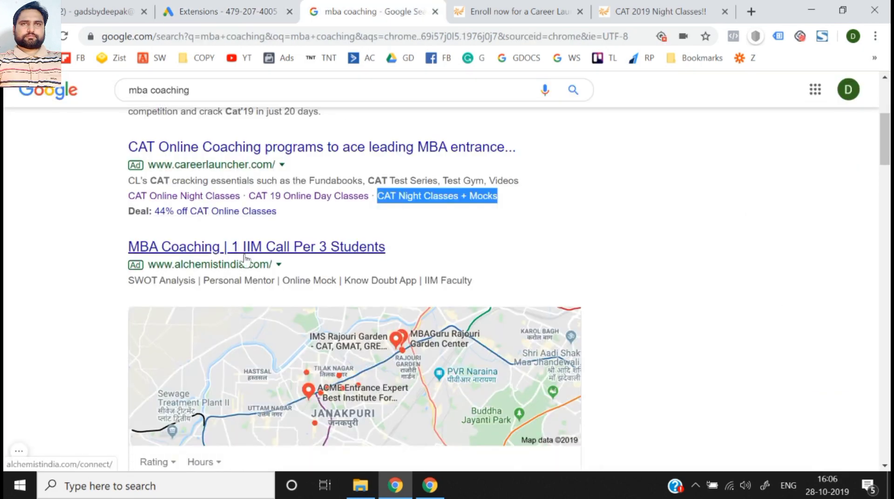
{"action": "scroll", "coordinate": [244, 259], "scroll_direction": "down", "scroll_amount": 15}
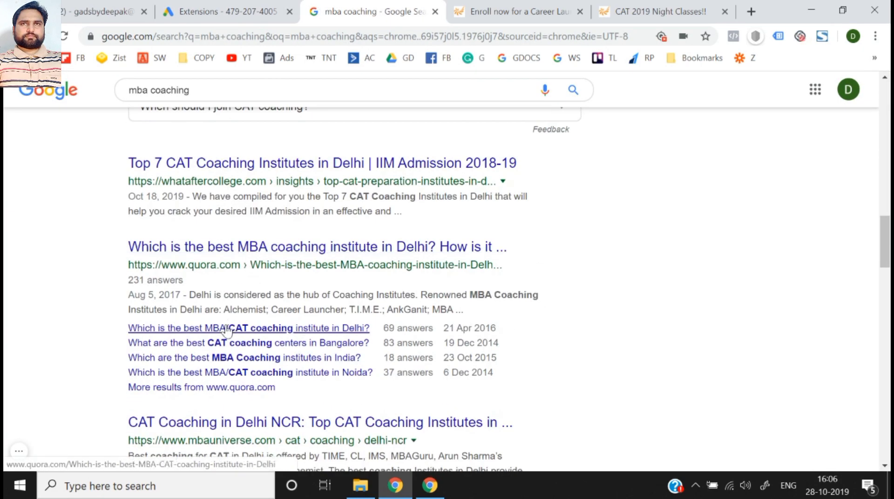
{"action": "scroll", "coordinate": [227, 330], "scroll_direction": "down", "scroll_amount": 15}
{"action": "scroll", "coordinate": [226, 330], "scroll_direction": "down", "scroll_amount": 3}
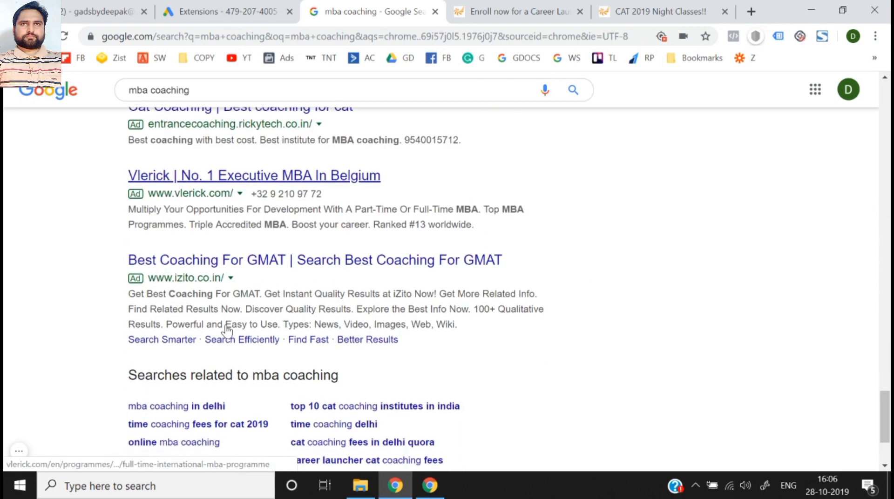
{"action": "left_click_drag", "start_coordinate": [178, 320], "coordinate": [288, 316]}
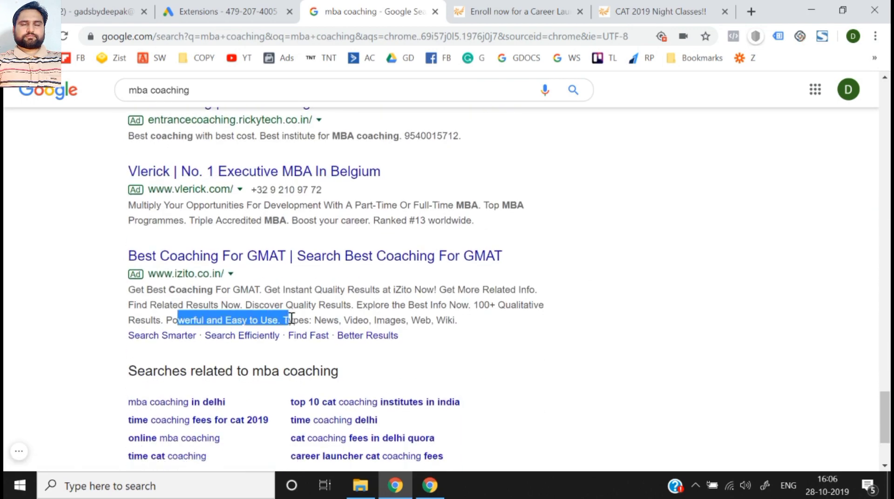
{"action": "left_click_drag", "start_coordinate": [356, 306], "coordinate": [484, 320]}
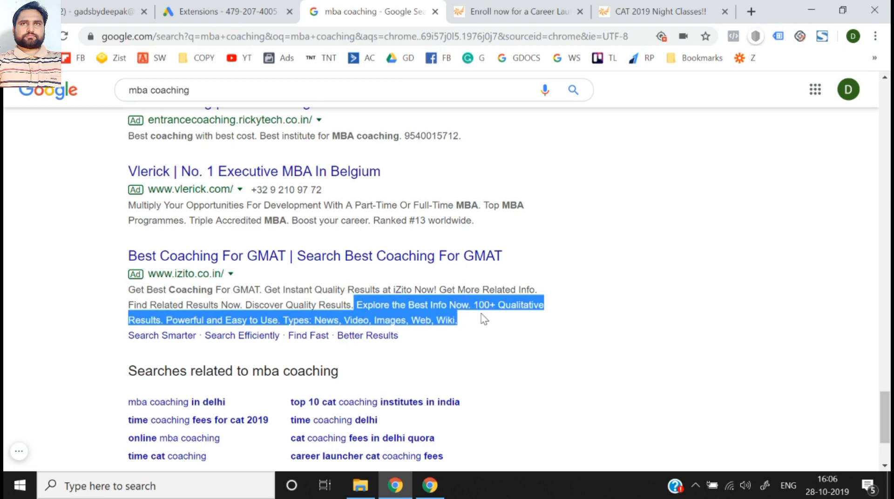
{"action": "left_click", "coordinate": [380, 307]}
{"action": "left_click", "coordinate": [194, 3]}
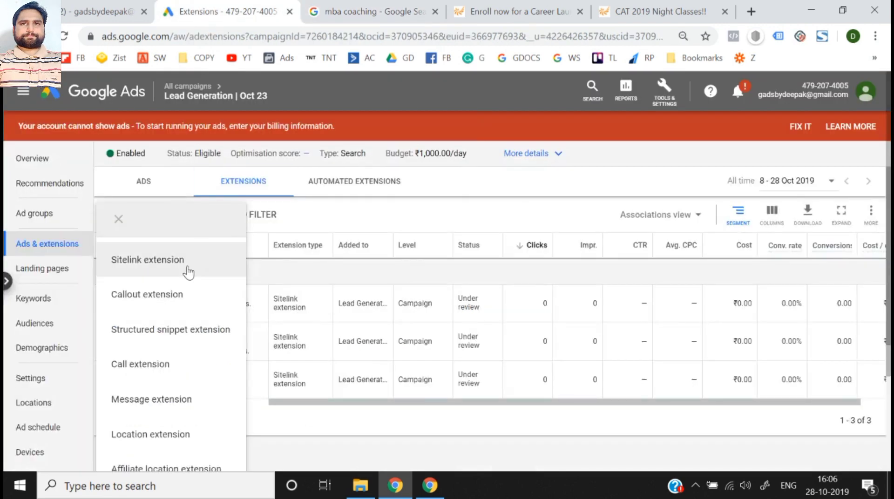
- Start a new callout extension for the Lead Generation | Oct 23 campaign, keeping it at the Campaign level
{"action": "left_click", "coordinate": [186, 298]}
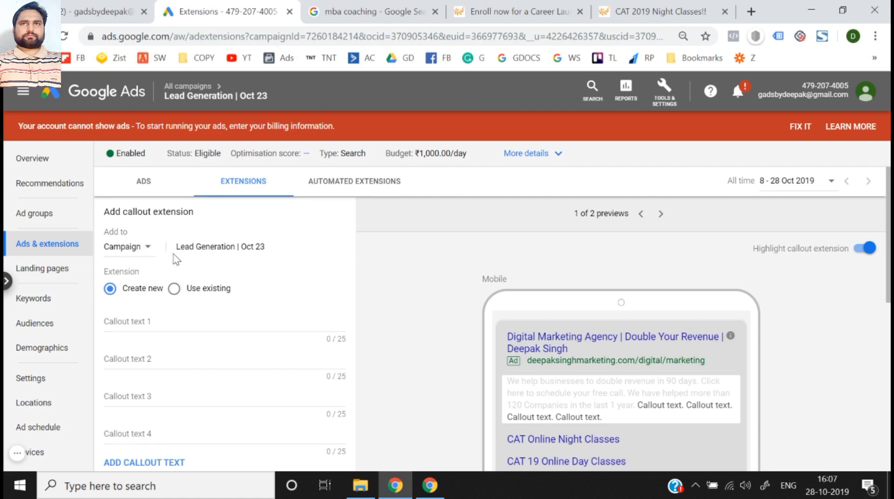
{"action": "left_click_drag", "start_coordinate": [177, 247], "coordinate": [279, 252]}
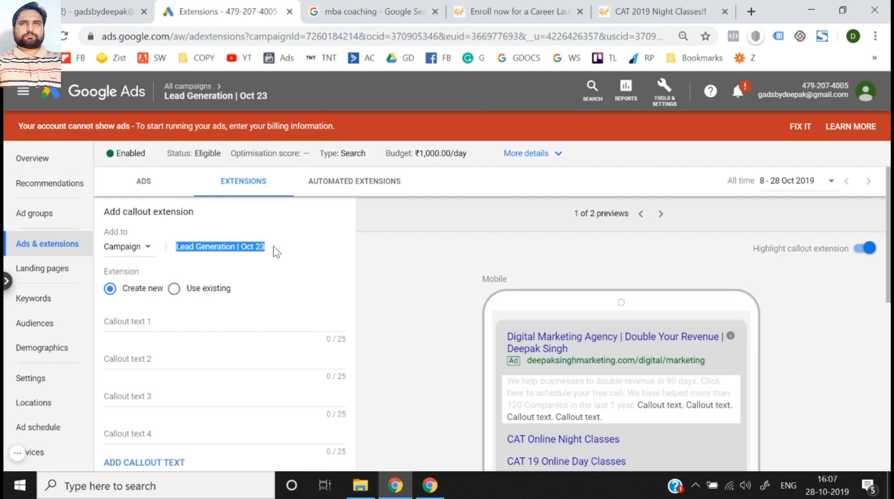
{"action": "left_click", "coordinate": [134, 255]}
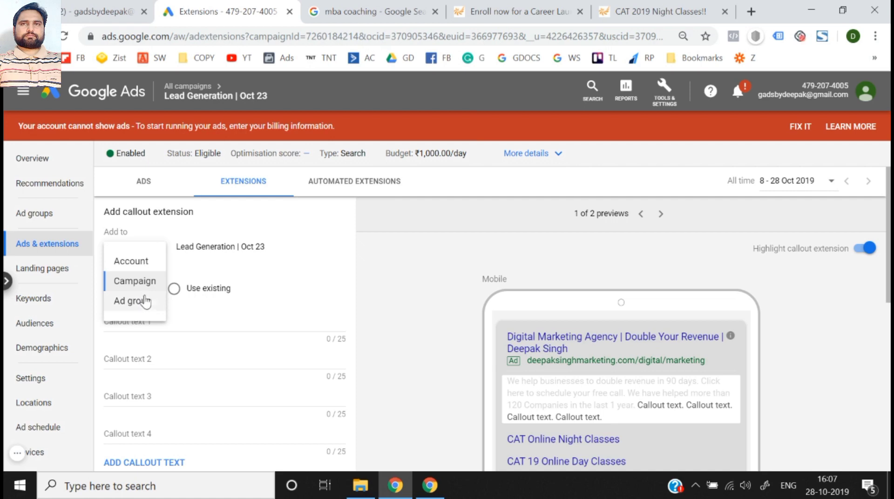
{"action": "left_click", "coordinate": [147, 279]}
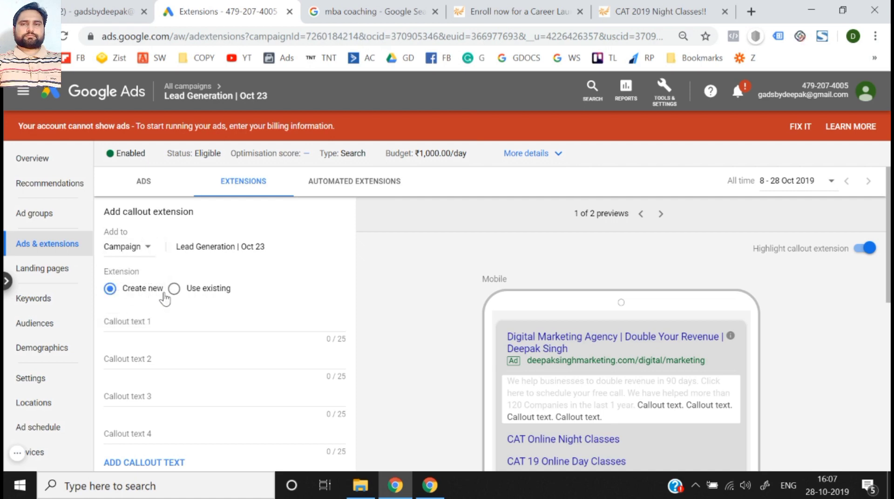
{"action": "scroll", "coordinate": [194, 298], "scroll_direction": "down", "scroll_amount": 2}
{"action": "scroll", "coordinate": [194, 298], "scroll_direction": "up", "scroll_amount": 2}
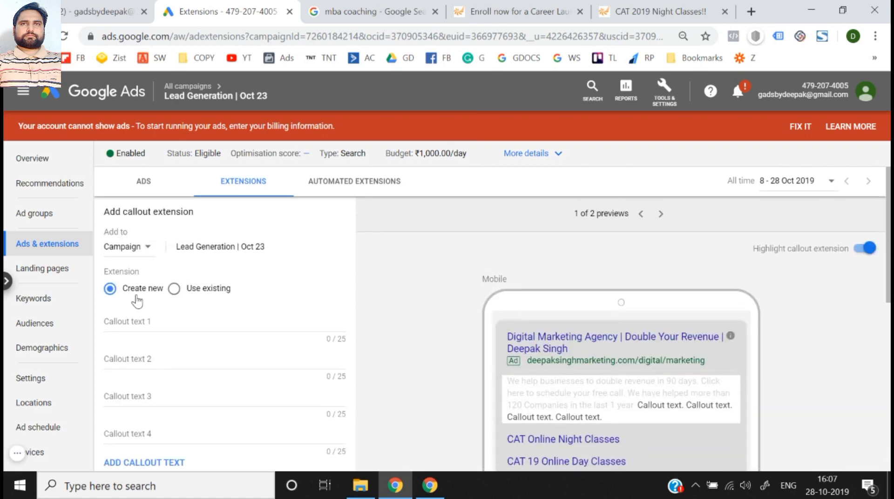
{"action": "scroll", "coordinate": [146, 319], "scroll_direction": "down", "scroll_amount": 1}
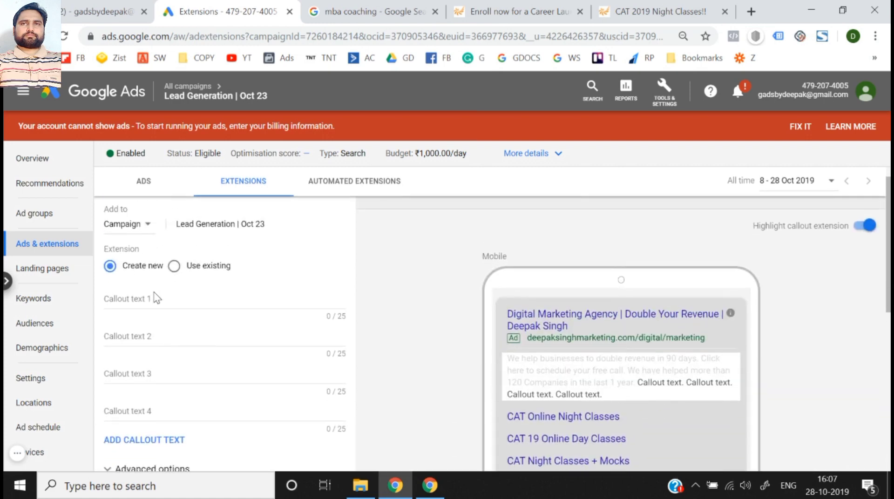
- Copy "Discover Quality Results." from the izito.co.in ad in the search results into Callout text 1
{"action": "left_click", "coordinate": [158, 298]}
{"action": "left_click", "coordinate": [365, 1]}
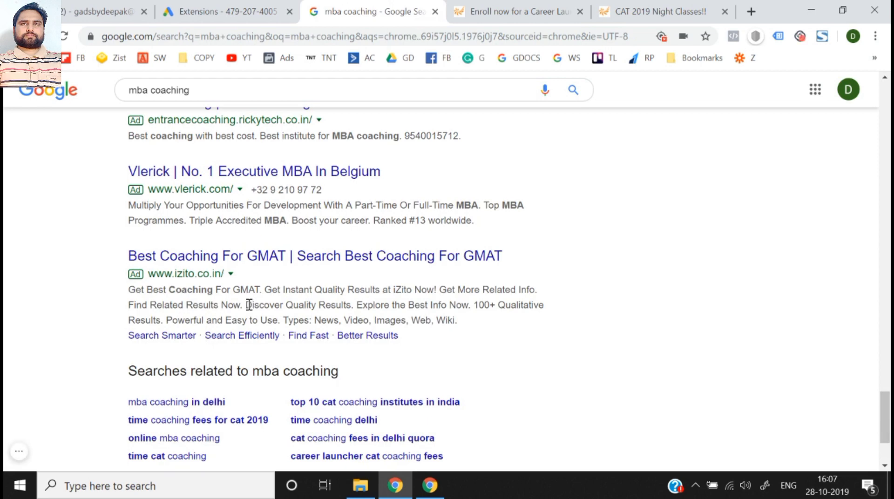
{"action": "left_click_drag", "start_coordinate": [249, 305], "coordinate": [354, 303]}
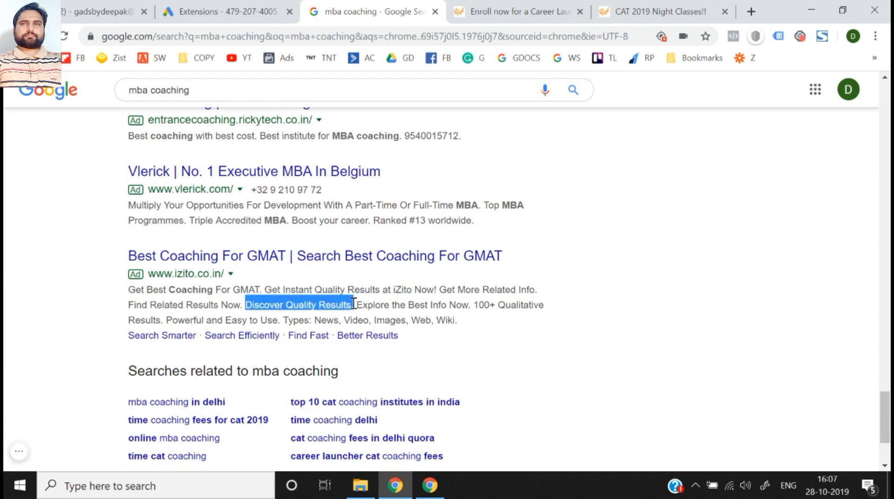
{"action": "key", "text": "ctrl+c"}
{"action": "left_click", "coordinate": [214, 11]}
{"action": "key", "text": "ctrl+v"}
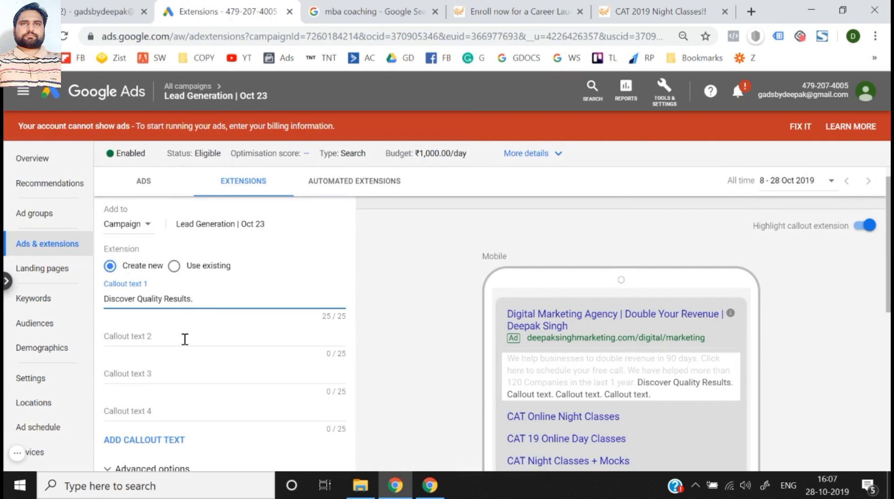
- Fill Callout text 2 with "Explore the Best Info Now" from the izito.co.in ad, without the final full stop
{"action": "left_click", "coordinate": [185, 338]}
{"action": "left_click", "coordinate": [341, 1]}
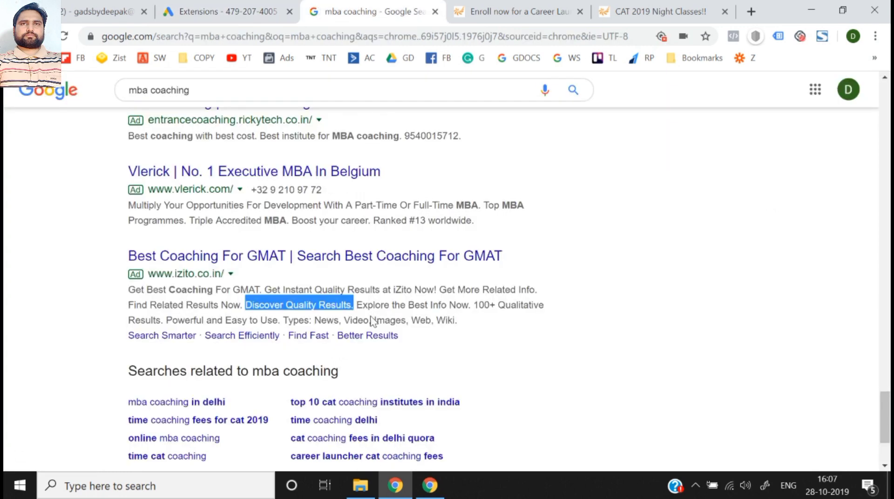
{"action": "left_click_drag", "start_coordinate": [357, 305], "coordinate": [471, 310]}
{"action": "key", "text": "ctrl+c"}
{"action": "left_click", "coordinate": [260, 11]}
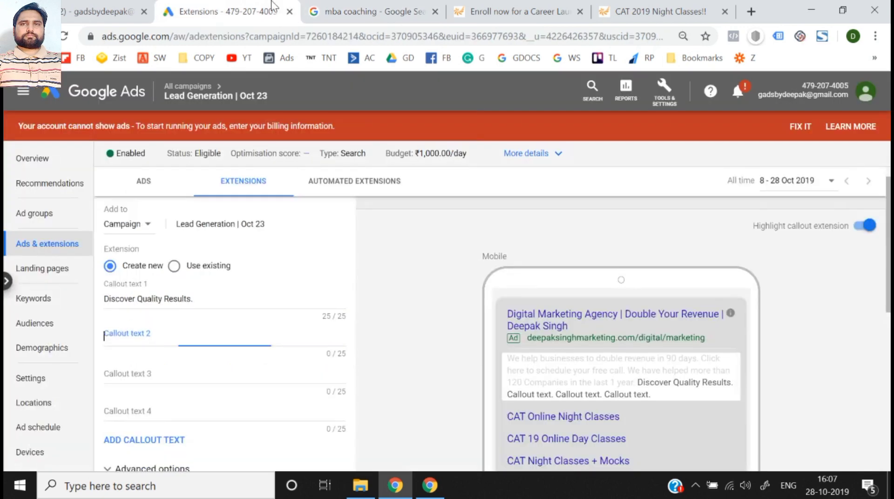
{"action": "key", "text": "ctrl+v"}
{"action": "scroll", "coordinate": [283, 291], "scroll_direction": "down", "scroll_amount": 1}
{"action": "key", "text": "BackSpace"}
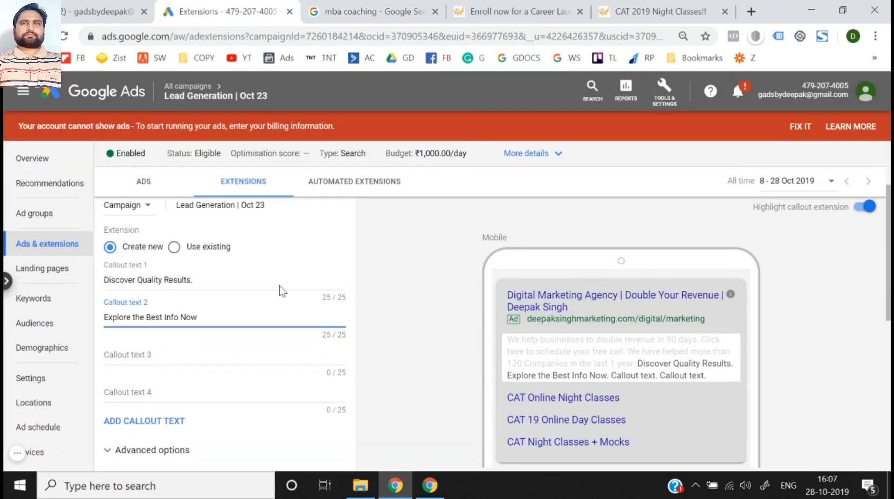
- Fill Callout text 3 with "100+ Qualitative Results." from the izito.co.in ad in the search results
{"action": "left_click", "coordinate": [239, 358]}
{"action": "scroll", "coordinate": [239, 357], "scroll_direction": "down", "scroll_amount": 1}
{"action": "left_click", "coordinate": [368, 11]}
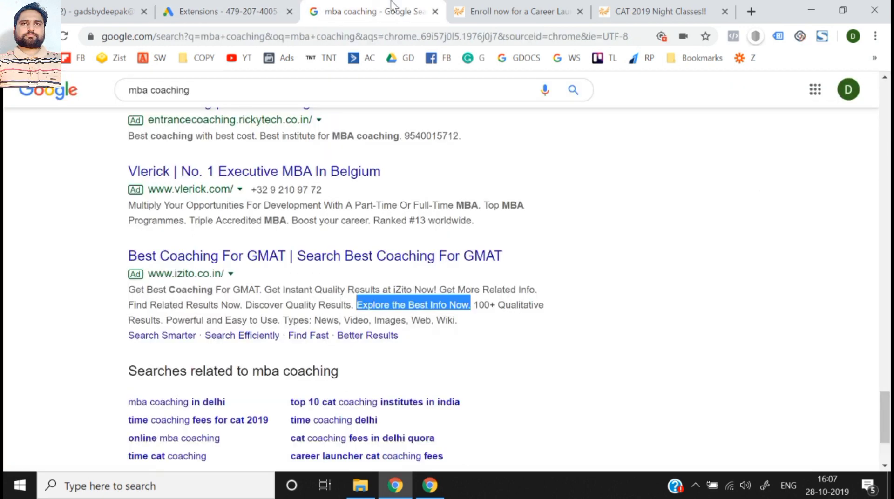
{"action": "left_click_drag", "start_coordinate": [475, 305], "coordinate": [160, 323]}
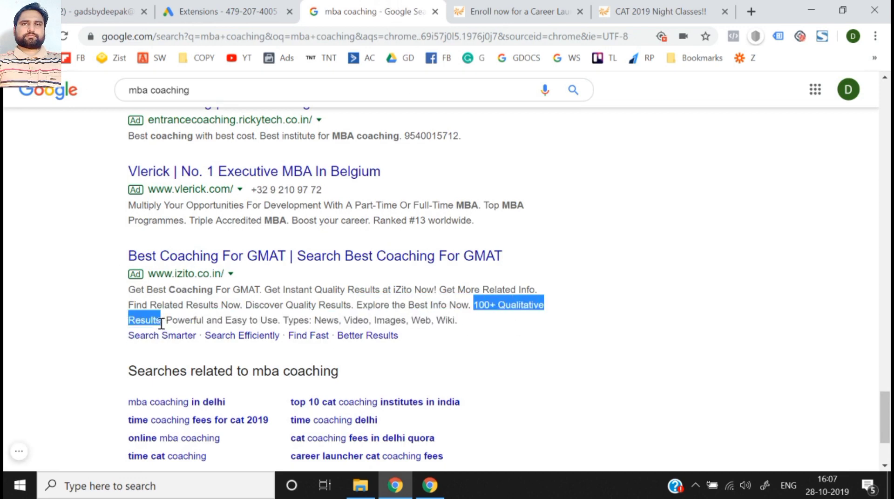
{"action": "key", "text": "ctrl+c"}
{"action": "left_click", "coordinate": [219, 11]}
{"action": "key", "text": "ctrl+v"}
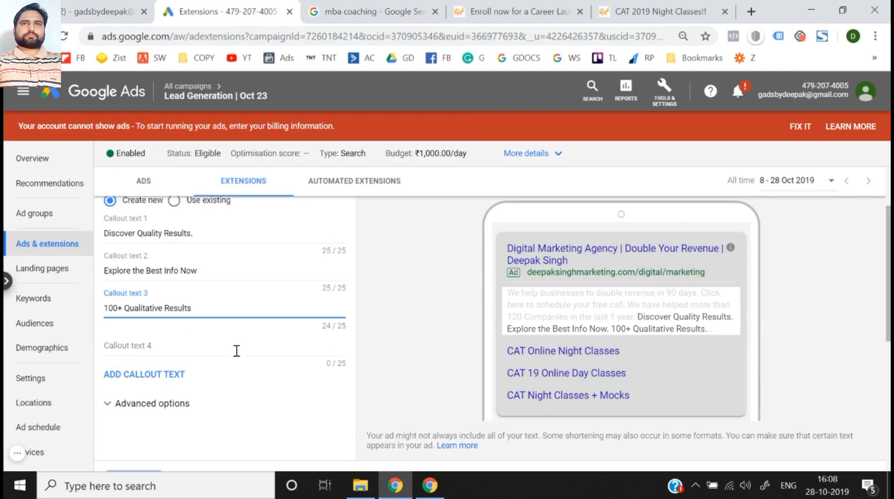
- Fill Callout text 4 with "Powerful and Easy to Use." from the izito.co.in ad in the search results
{"action": "left_click", "coordinate": [219, 350]}
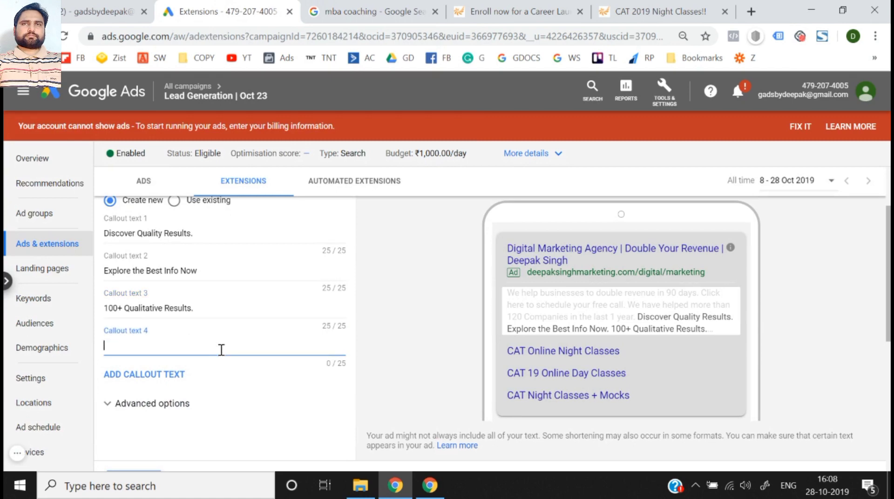
{"action": "left_click", "coordinate": [355, 11]}
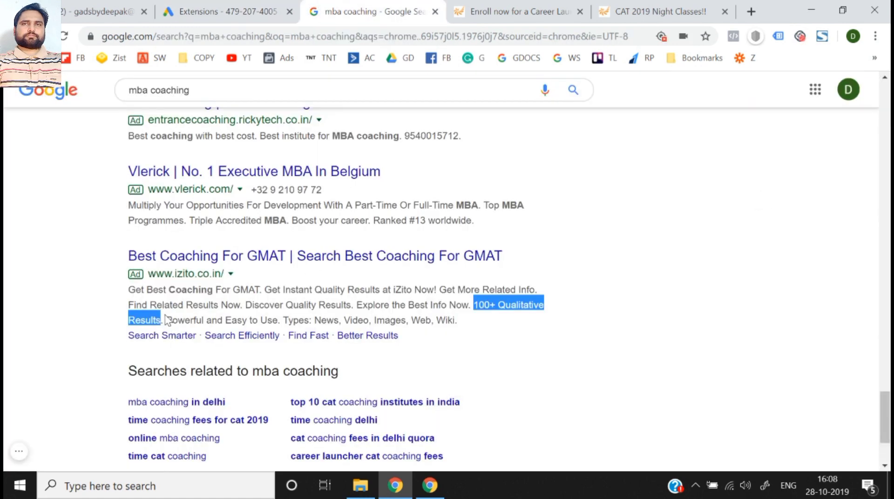
{"action": "left_click_drag", "start_coordinate": [166, 320], "coordinate": [281, 318]}
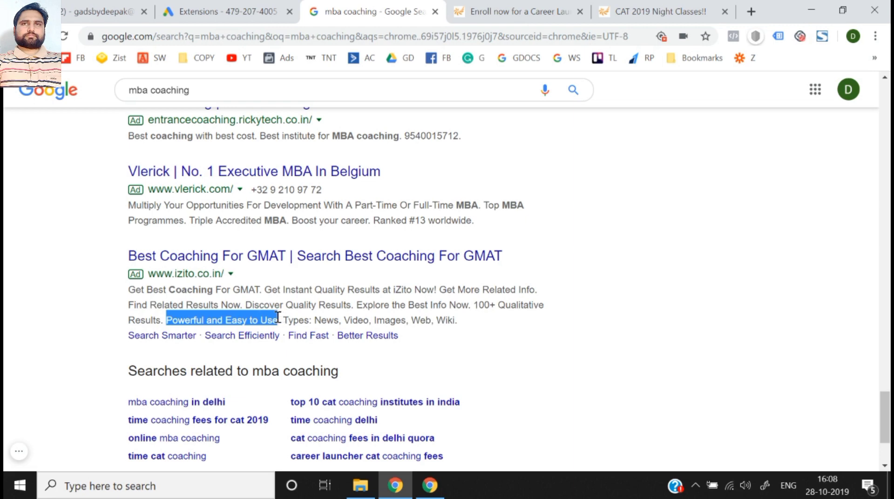
{"action": "left_click", "coordinate": [273, 7]}
{"action": "key", "text": "ctrl+v"}
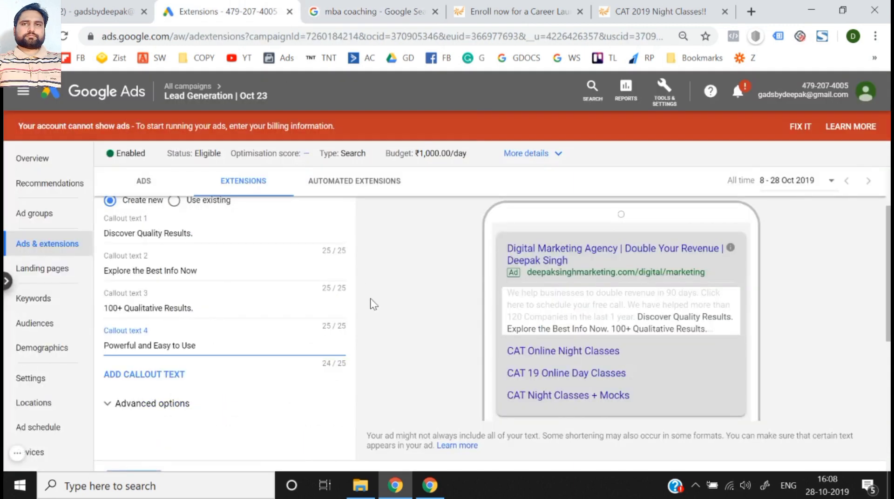
- Expand the callout extension's advanced options and add a fifth callout text line
{"action": "scroll", "coordinate": [373, 304], "scroll_direction": "down", "scroll_amount": 3}
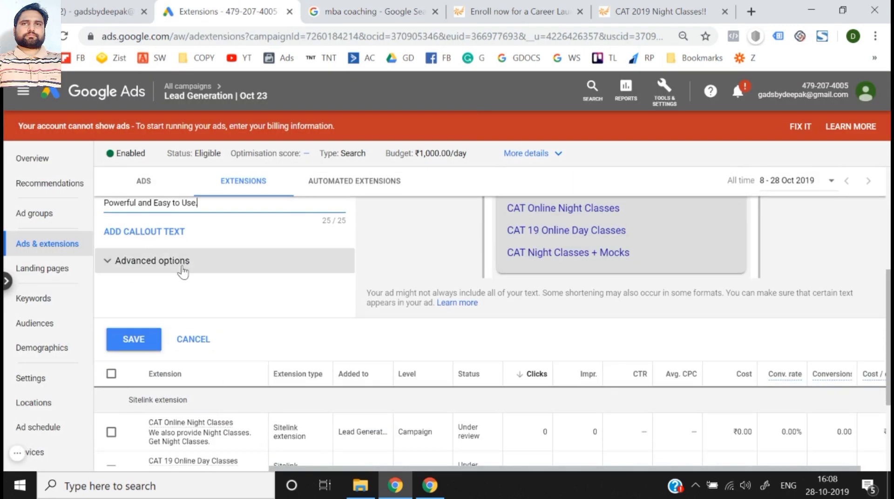
{"action": "left_click", "coordinate": [164, 272]}
{"action": "scroll", "coordinate": [166, 272], "scroll_direction": "up", "scroll_amount": 1}
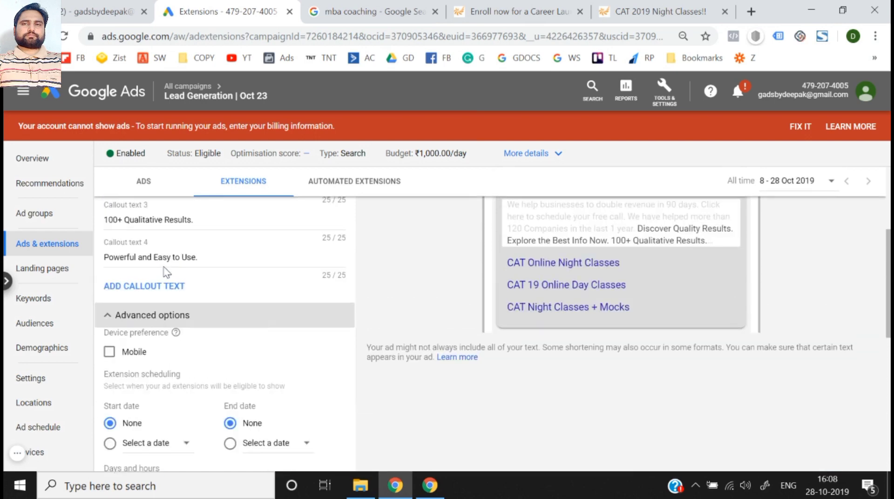
{"action": "left_click", "coordinate": [176, 298]}
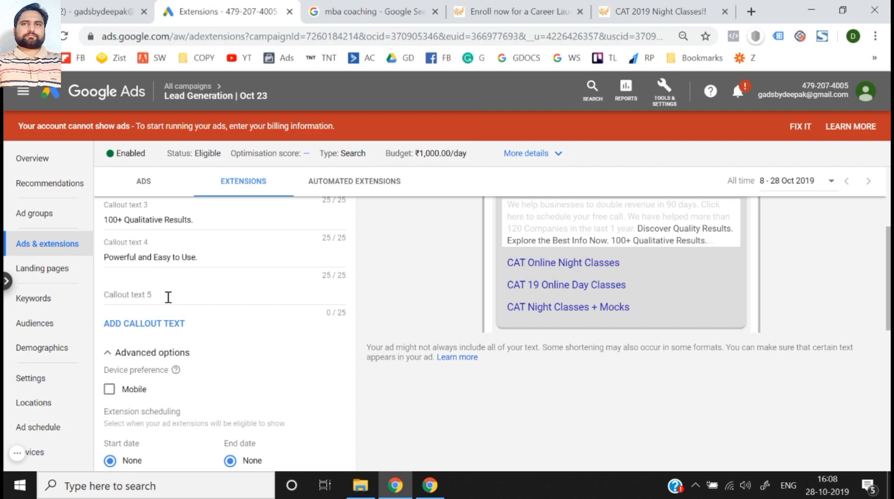
- Review the device preference and scheduling options without changing them, and save the callout extension
{"action": "scroll", "coordinate": [192, 325], "scroll_direction": "down", "scroll_amount": 1}
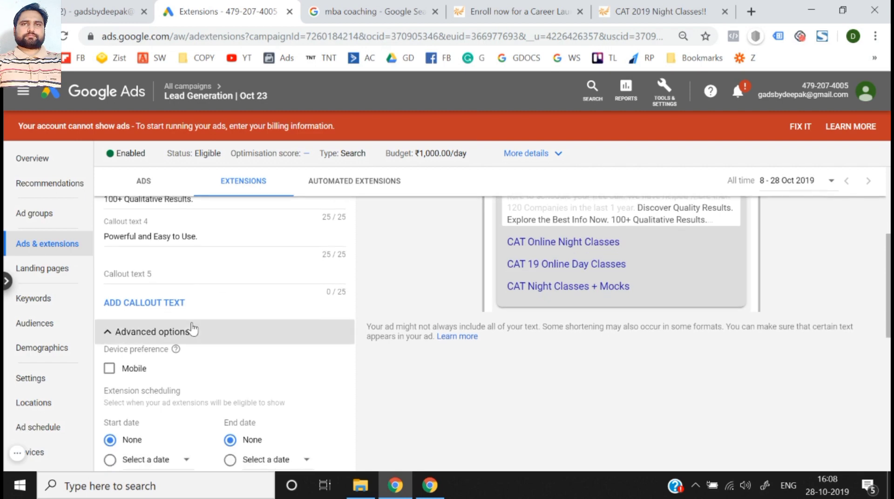
{"action": "scroll", "coordinate": [191, 329], "scroll_direction": "down", "scroll_amount": 1}
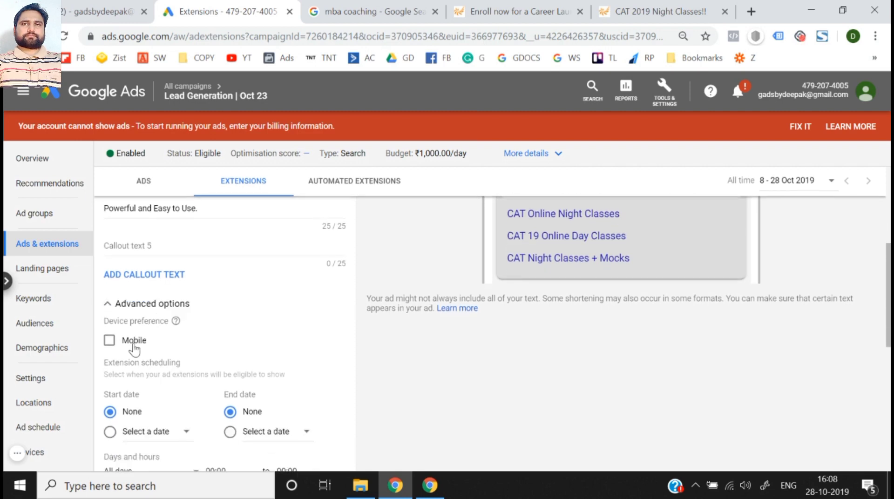
{"action": "scroll", "coordinate": [134, 349], "scroll_direction": "down", "scroll_amount": 4}
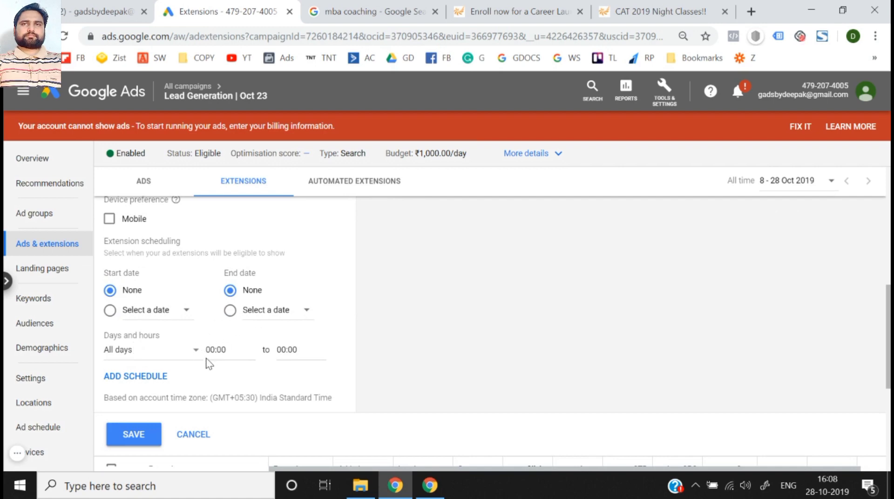
{"action": "left_click", "coordinate": [138, 435]}
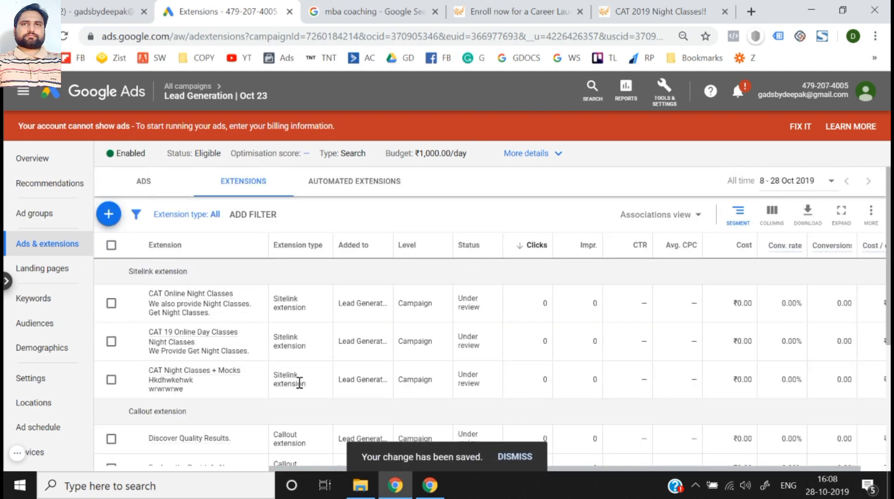
- Start a new structured snippet extension for the Lead Generation | Oct 23 campaign
{"action": "scroll", "coordinate": [299, 382], "scroll_direction": "down", "scroll_amount": 2}
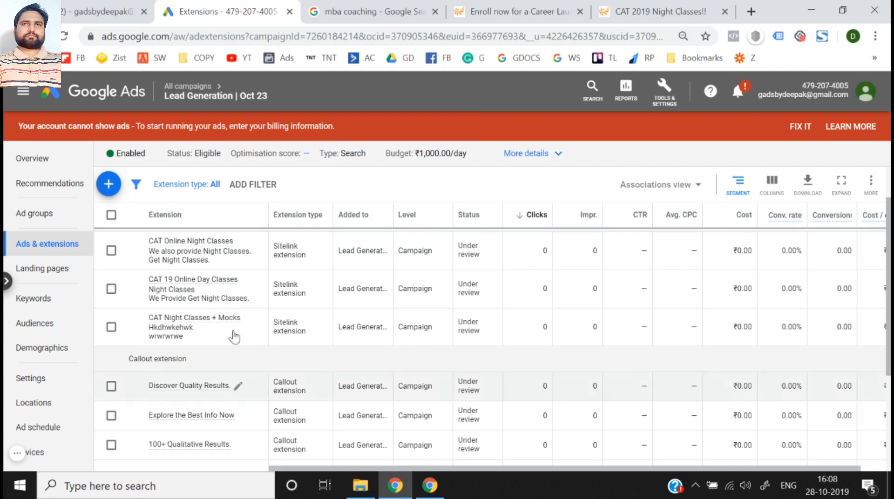
{"action": "left_click", "coordinate": [107, 182]}
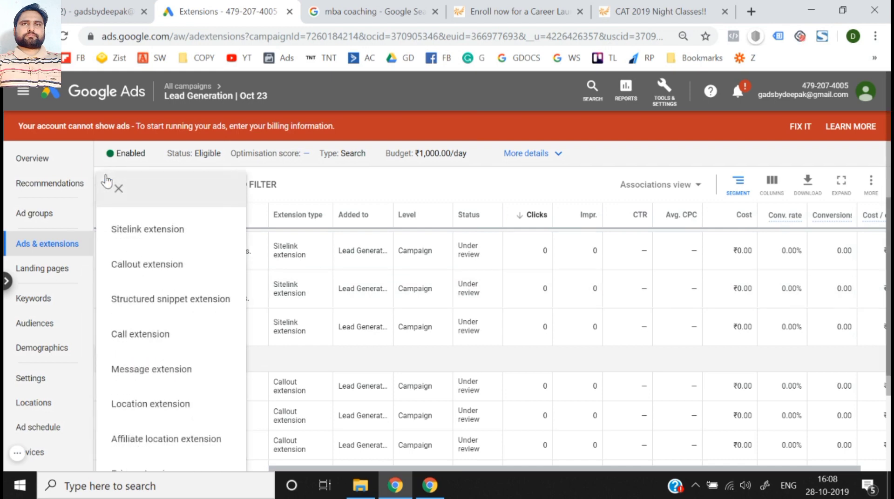
{"action": "left_click", "coordinate": [155, 298]}
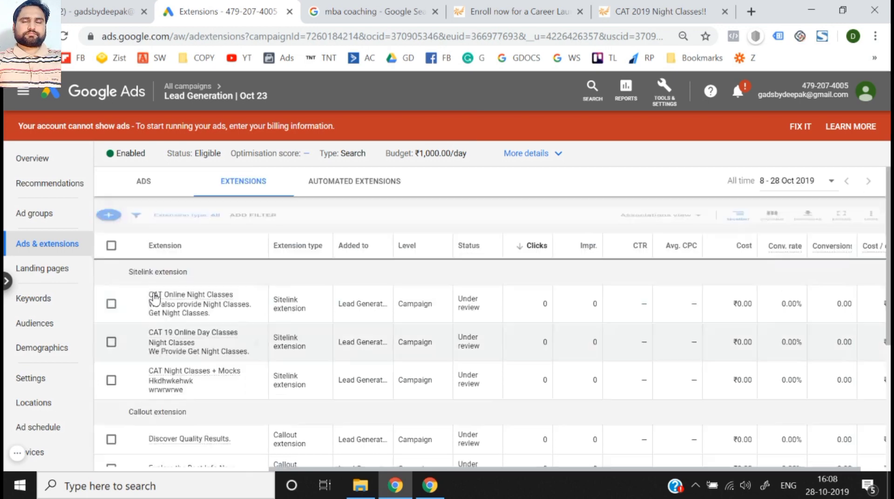
- Examine the "Types: News, Video, Images, Web, Wiki." snippet in the izito.co.in ad and return to the extension form
{"action": "left_click", "coordinate": [373, 10]}
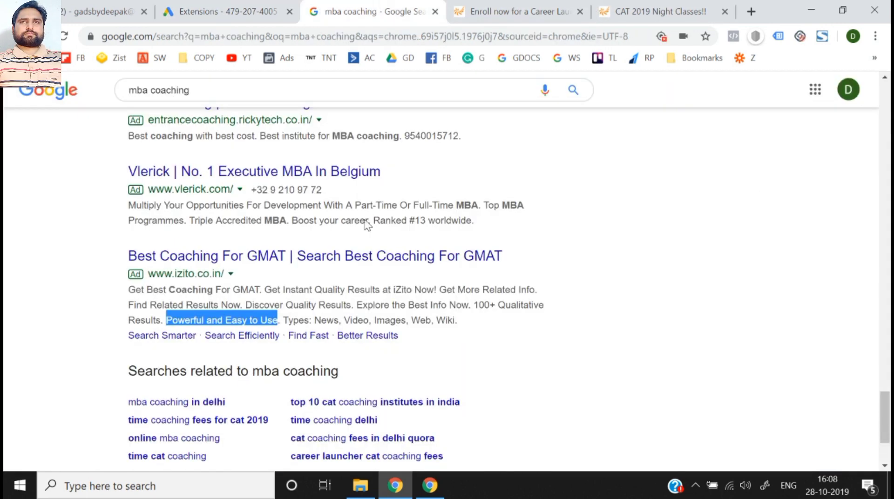
{"action": "left_click", "coordinate": [284, 321]}
{"action": "left_click_drag", "start_coordinate": [283, 320], "coordinate": [472, 332]}
{"action": "left_click", "coordinate": [223, 11]}
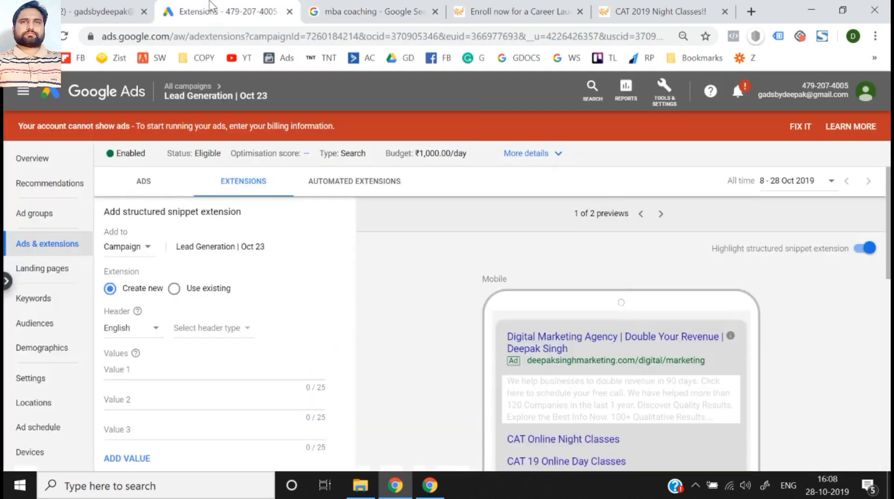
- Look through the available header types and set the structured snippet's English header to Courses
{"action": "scroll", "coordinate": [218, 304], "scroll_direction": "down", "scroll_amount": 1}
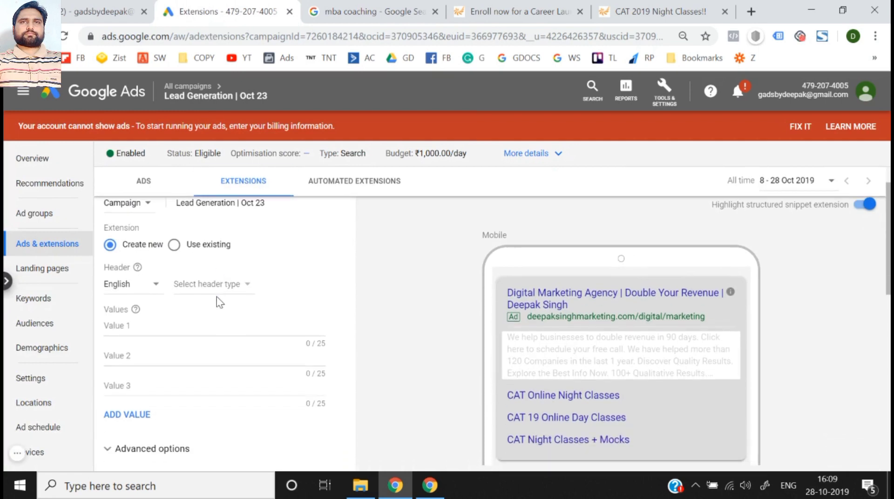
{"action": "left_click", "coordinate": [209, 290]}
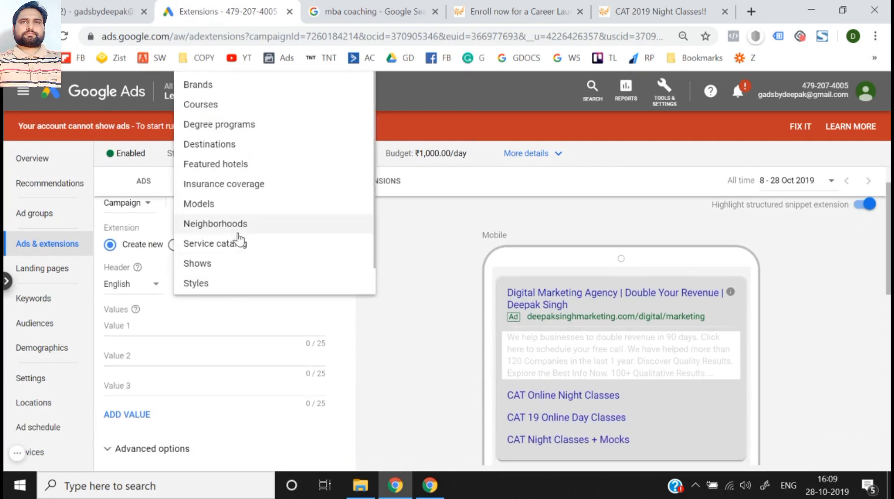
{"action": "scroll", "coordinate": [237, 237], "scroll_direction": "down", "scroll_amount": 1}
{"action": "scroll", "coordinate": [400, 314], "scroll_direction": "up", "scroll_amount": 1}
{"action": "scroll", "coordinate": [264, 214], "scroll_direction": "up", "scroll_amount": 2}
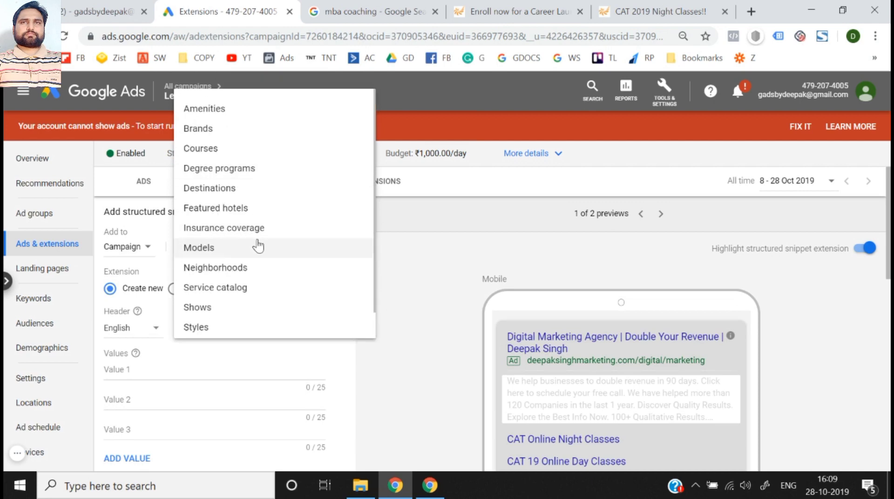
{"action": "scroll", "coordinate": [259, 254], "scroll_direction": "down", "scroll_amount": 1}
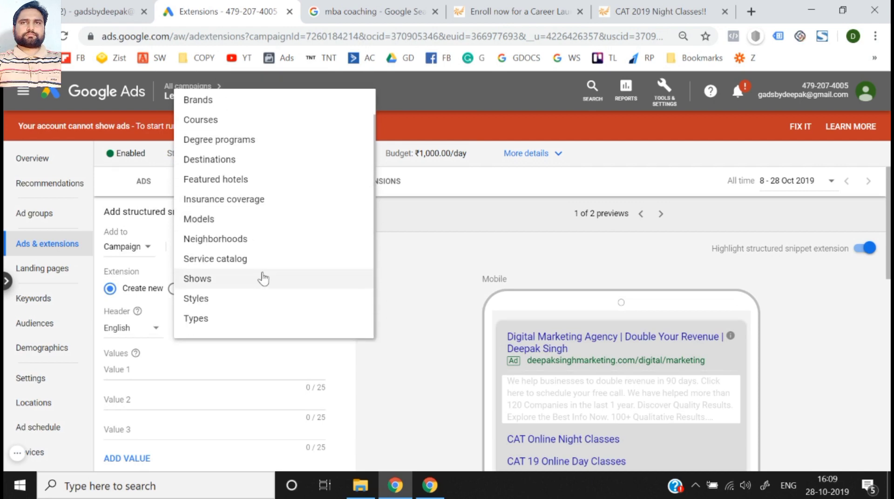
{"action": "scroll", "coordinate": [263, 278], "scroll_direction": "up", "scroll_amount": 1}
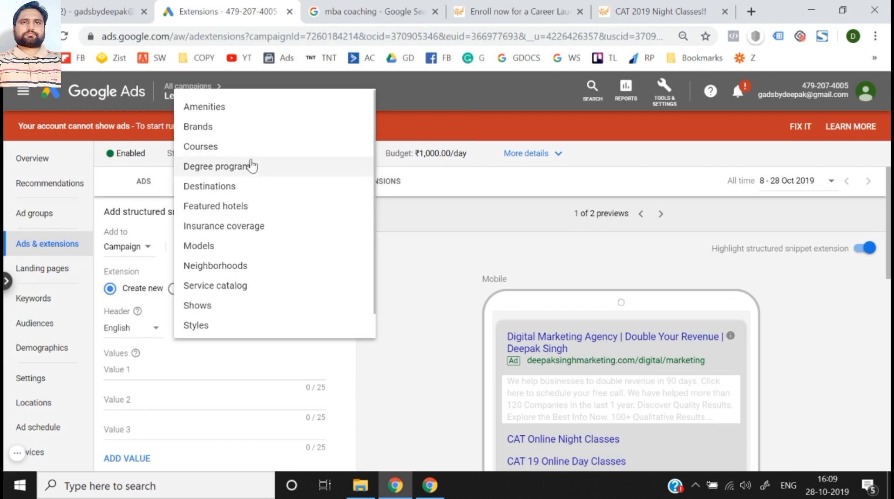
{"action": "left_click", "coordinate": [227, 157]}
- Enter "100 Days CAT Course" as the first value of the structured snippet
{"action": "scroll", "coordinate": [389, 373], "scroll_direction": "down", "scroll_amount": 3}
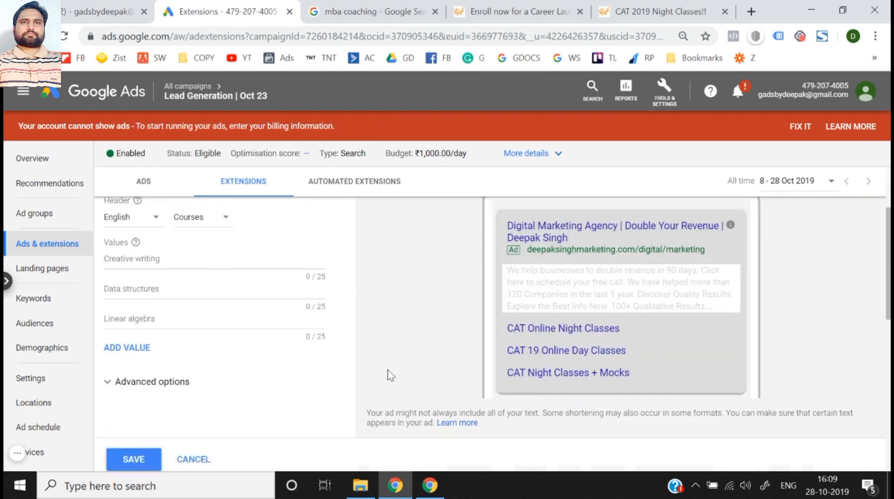
{"action": "scroll", "coordinate": [241, 283], "scroll_direction": "up", "scroll_amount": 3}
{"action": "scroll", "coordinate": [326, 340], "scroll_direction": "down", "scroll_amount": 1}
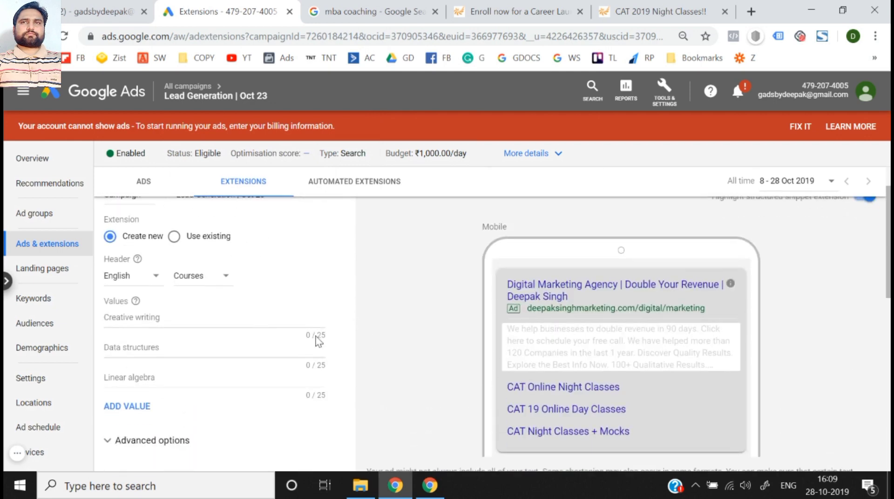
{"action": "left_click", "coordinate": [246, 318]}
{"action": "type", "text": "100"}
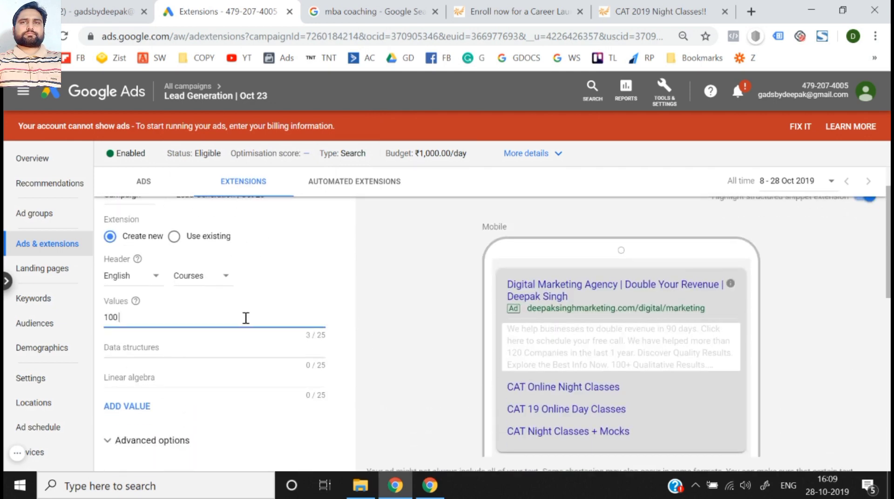
{"action": "type", "text": " Days"}
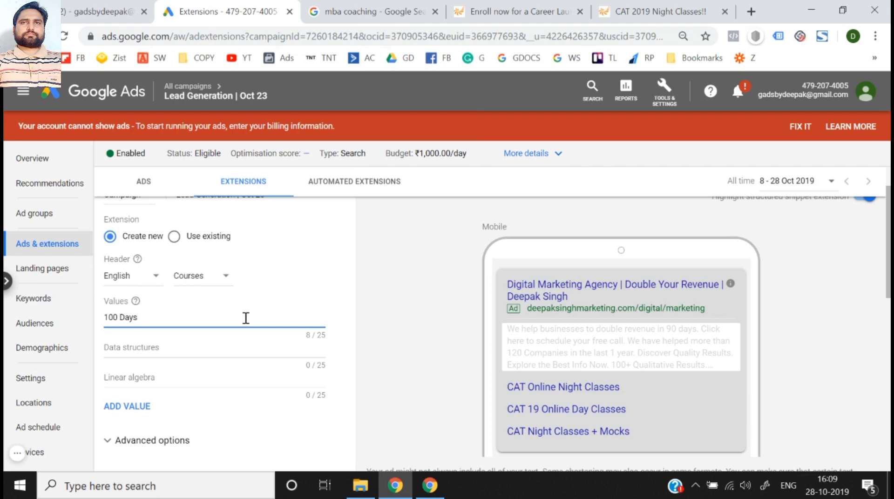
{"action": "type", "text": " CAT Course3"}
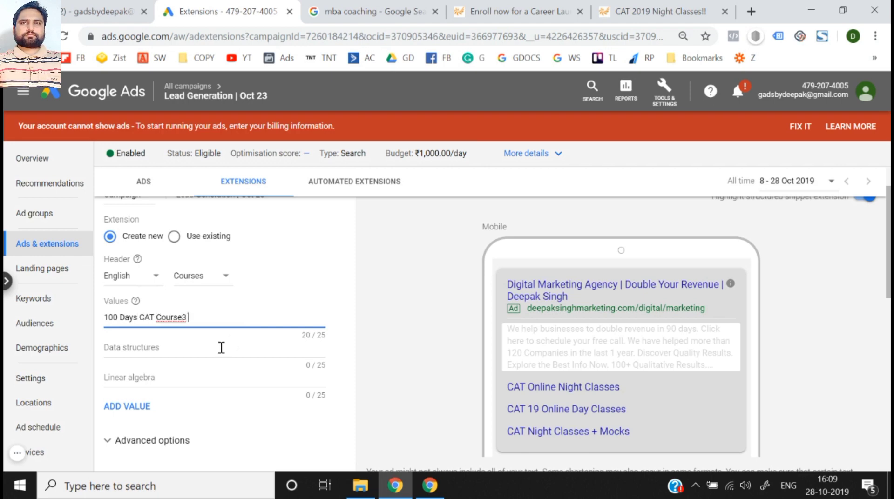
{"action": "key", "text": "BackSpace"}
- Enter "3 Month Cat Course" as the second value of the structured snippet
{"action": "left_click", "coordinate": [148, 352]}
{"action": "type", "text": "3 Month"}
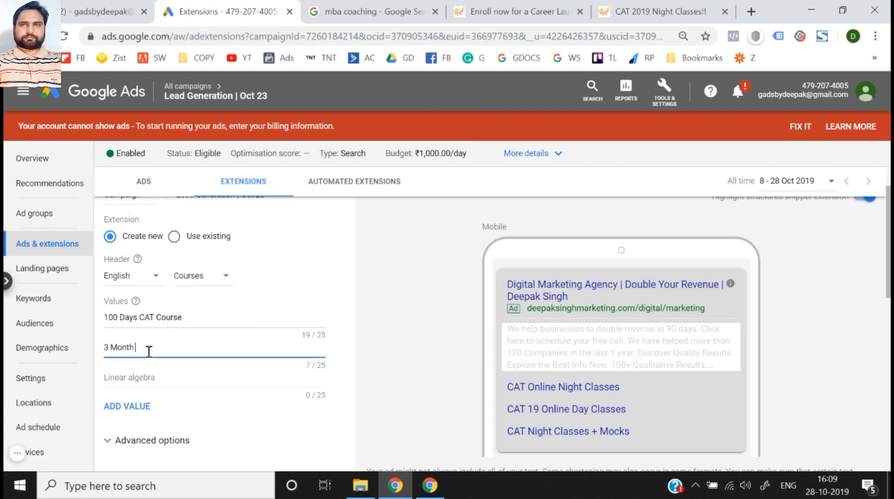
{"action": "type", "text": " Cat Course"}
- Enter "Classroom Cat coaching" as the third value of the structured snippet
{"action": "left_click", "coordinate": [152, 386]}
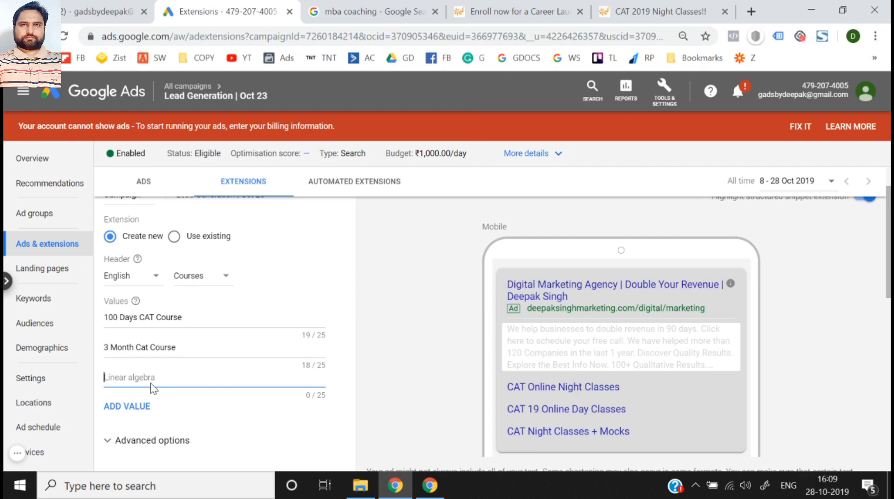
{"action": "type", "text": "d"}
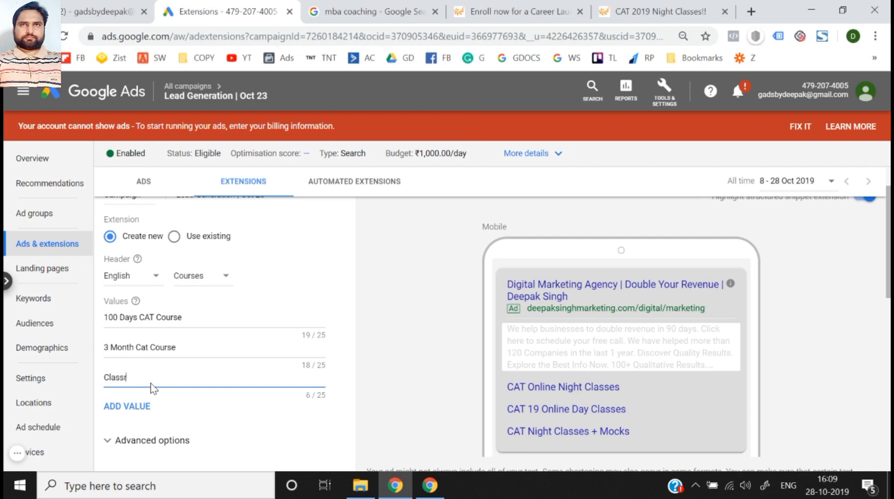
{"action": "type", "text": "lassroom Cat coaching"}
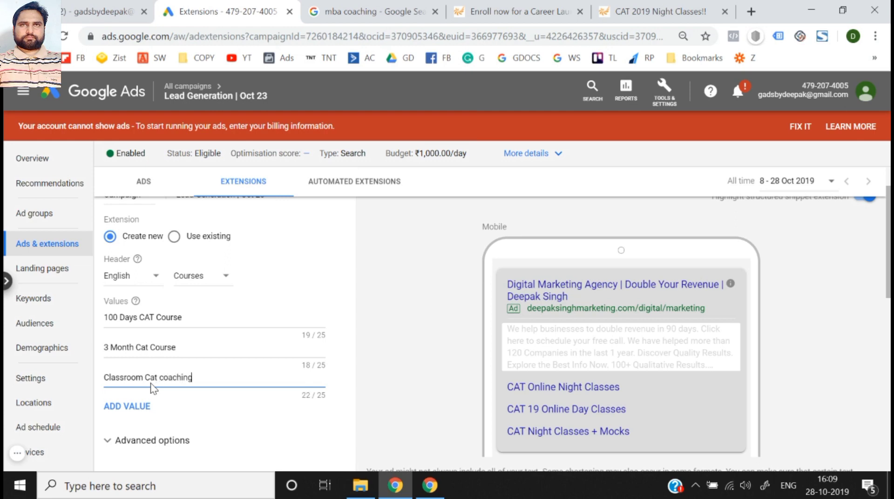
{"action": "left_click", "coordinate": [445, 364]}
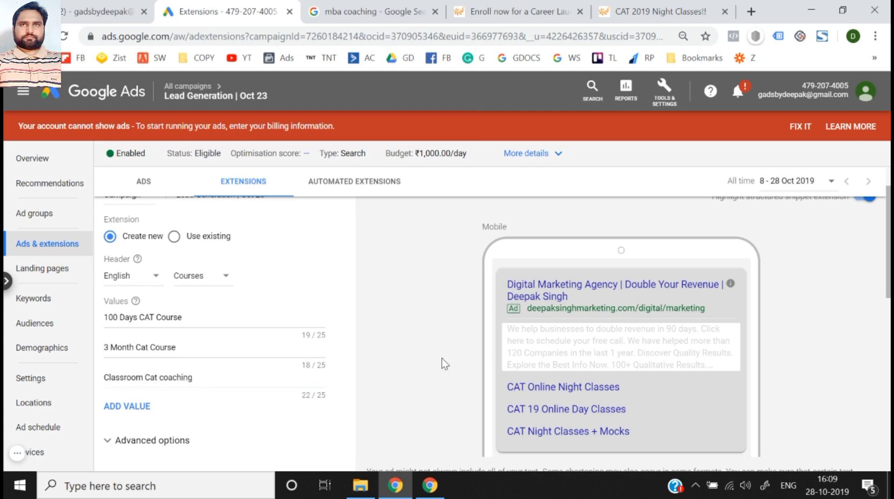
- Set the structured snippet's header to Destinations and clear the three course values
{"action": "scroll", "coordinate": [445, 364], "scroll_direction": "down", "scroll_amount": 3}
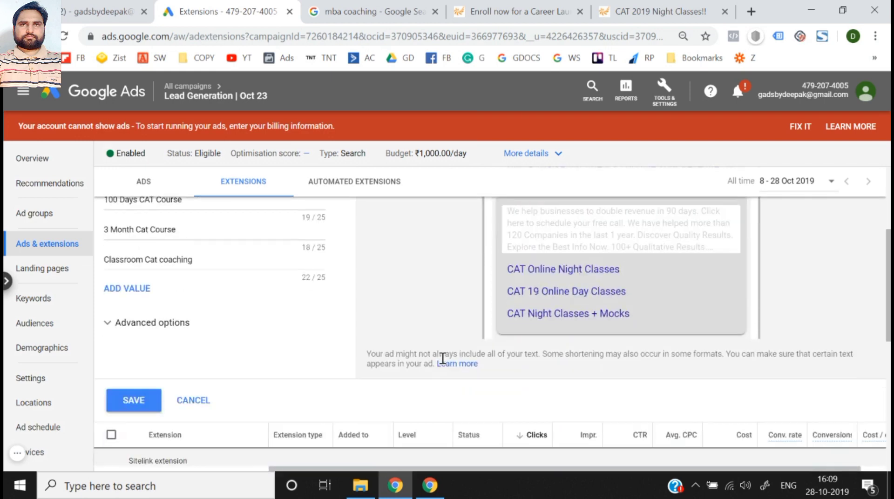
{"action": "scroll", "coordinate": [443, 358], "scroll_direction": "up", "scroll_amount": 3}
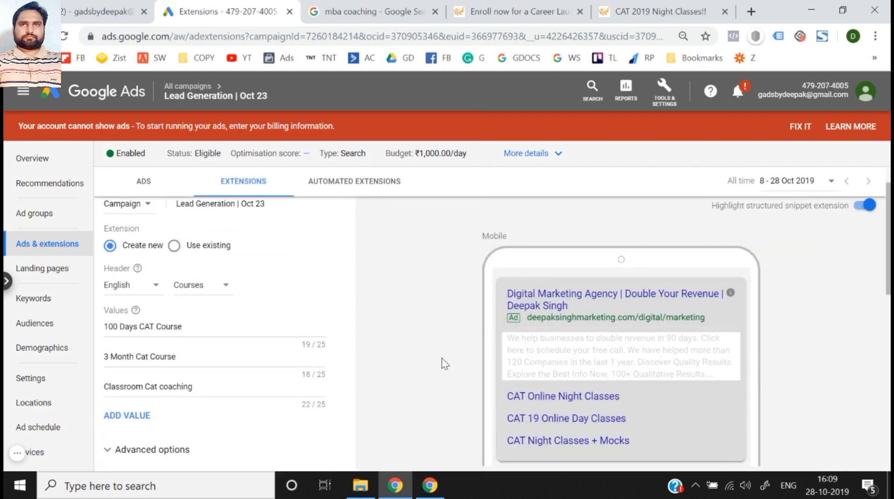
{"action": "left_click", "coordinate": [201, 289]}
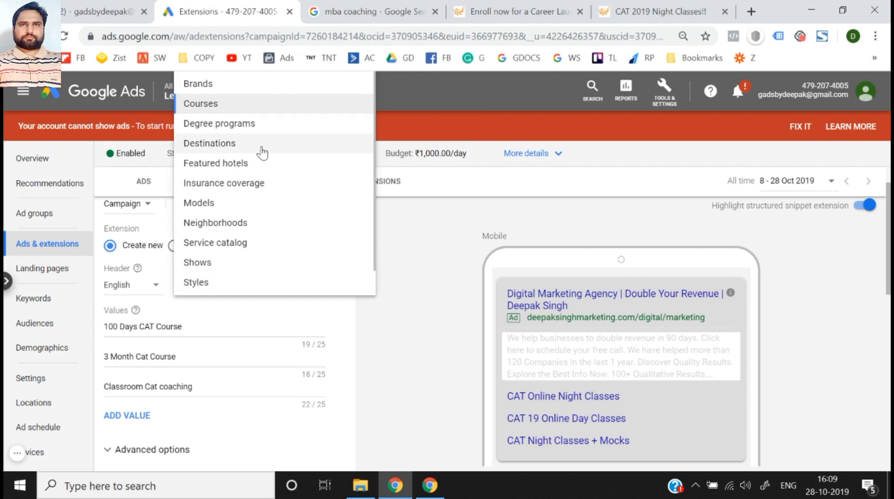
{"action": "left_click", "coordinate": [237, 148]}
{"action": "left_click", "coordinate": [199, 327]}
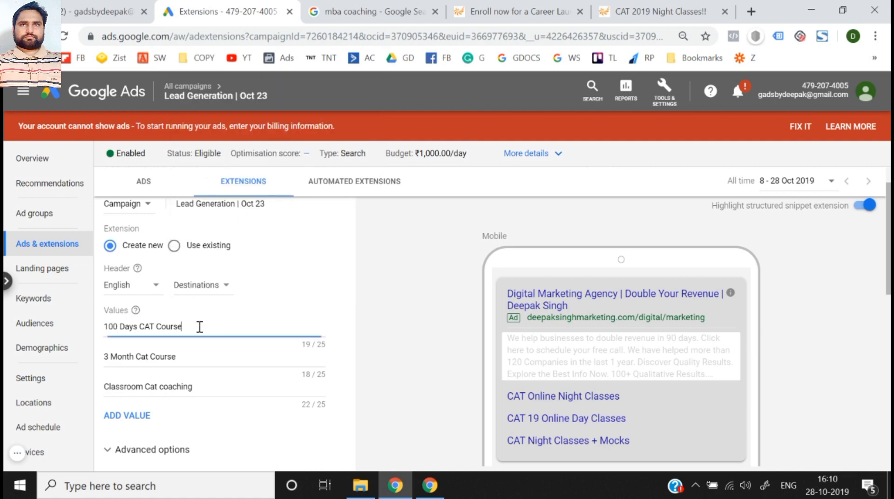
{"action": "key", "text": "ctrl+a"}
{"action": "key", "text": "BackSpace"}
{"action": "left_click", "coordinate": [199, 356]}
{"action": "key", "text": "ctrl+a"}
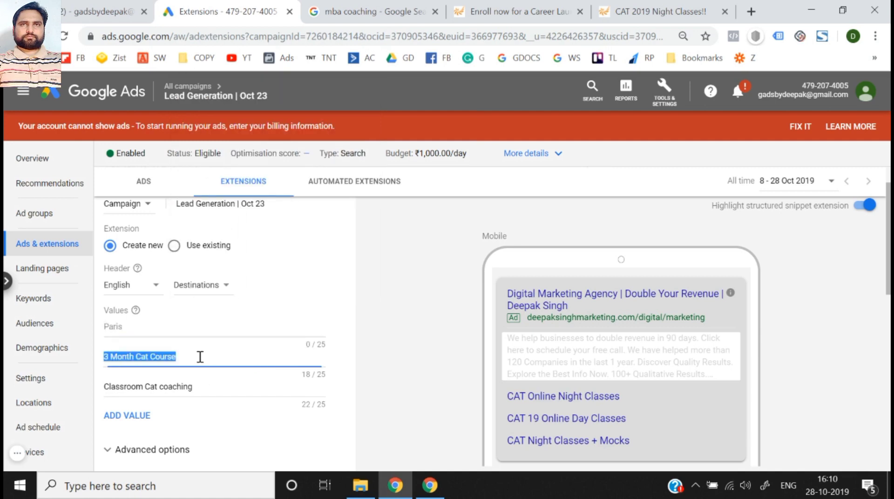
{"action": "key", "text": "BackSpace"}
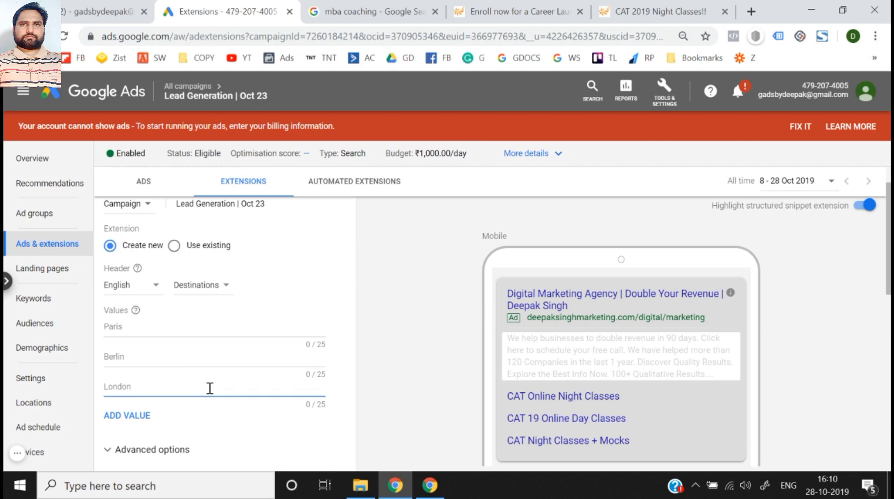
- Enter NewZealand, Australia and Canada as the structured snippet's three destination values
{"action": "left_click", "coordinate": [136, 327]}
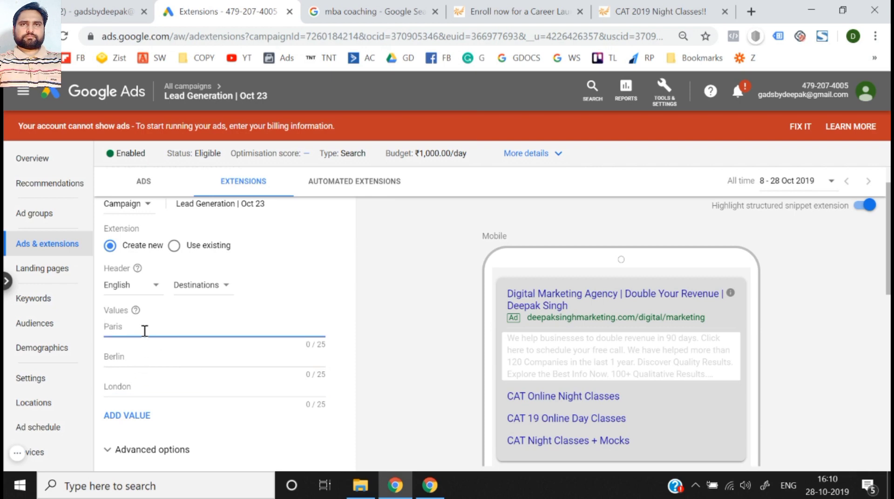
{"action": "type", "text": "New"}
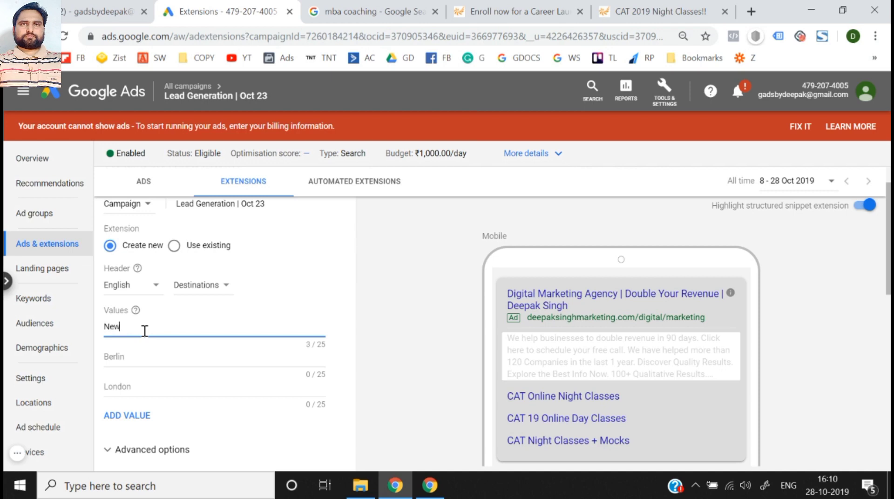
{"action": "type", "text": "Zealand"}
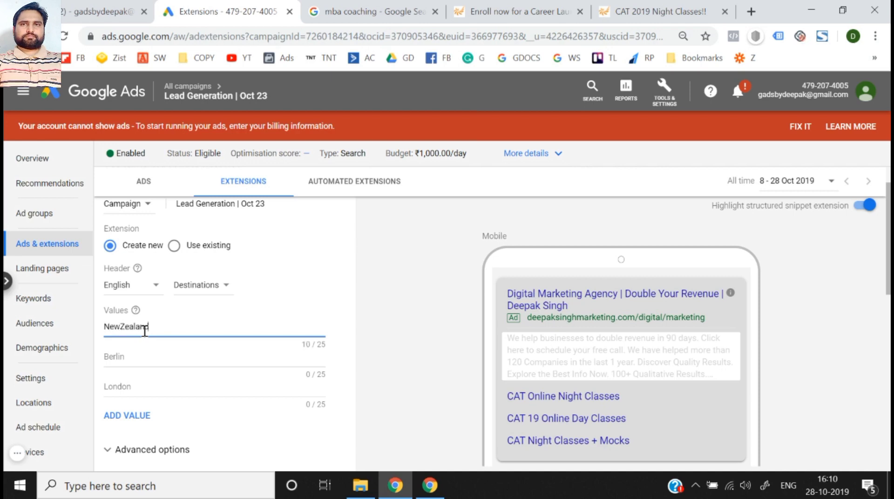
{"action": "left_click", "coordinate": [138, 367]}
{"action": "type", "text": "A"}
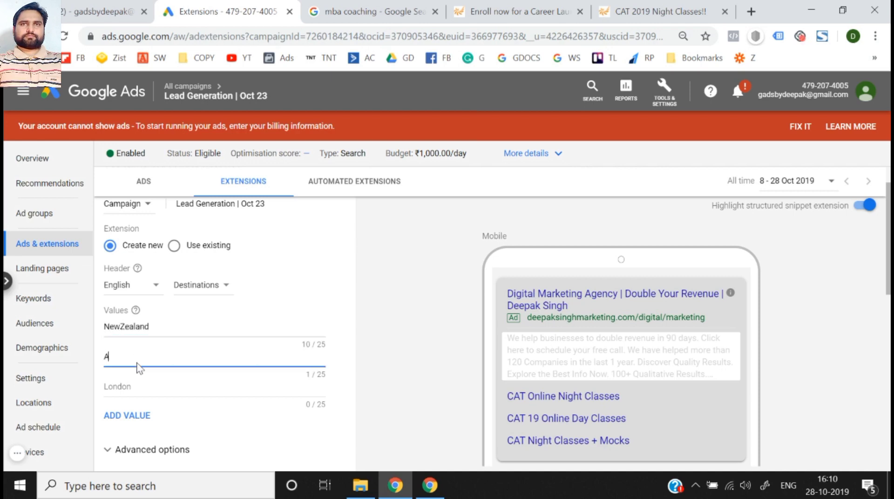
{"action": "type", "text": "ustralia"}
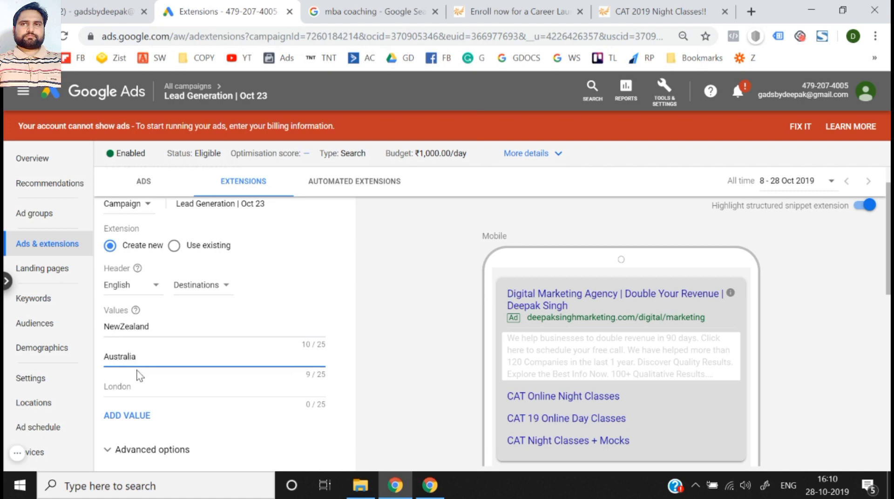
{"action": "left_click", "coordinate": [134, 386]}
{"action": "type", "text": "qanada"}
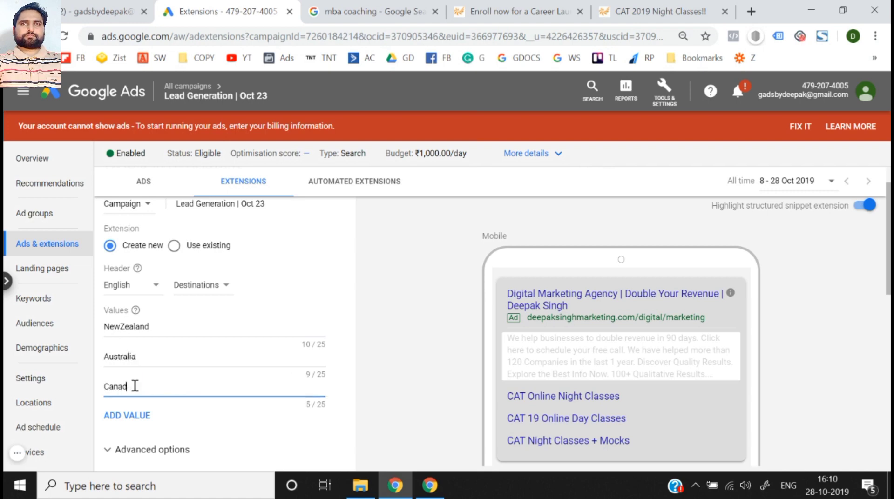
{"action": "scroll", "coordinate": [292, 426], "scroll_direction": "down", "scroll_amount": 1}
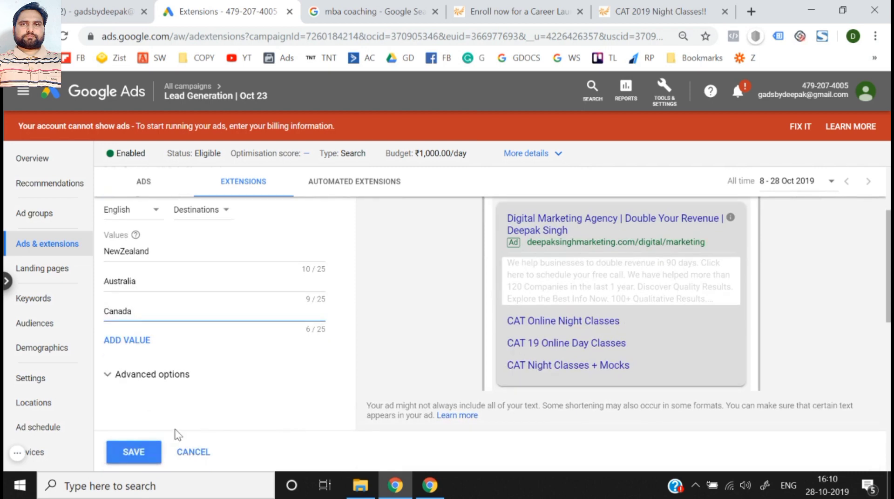
- Set the structured snippet's header to Insurance coverage and clear the three country values
{"action": "scroll", "coordinate": [173, 433], "scroll_direction": "up", "scroll_amount": 2}
{"action": "left_click", "coordinate": [215, 305]}
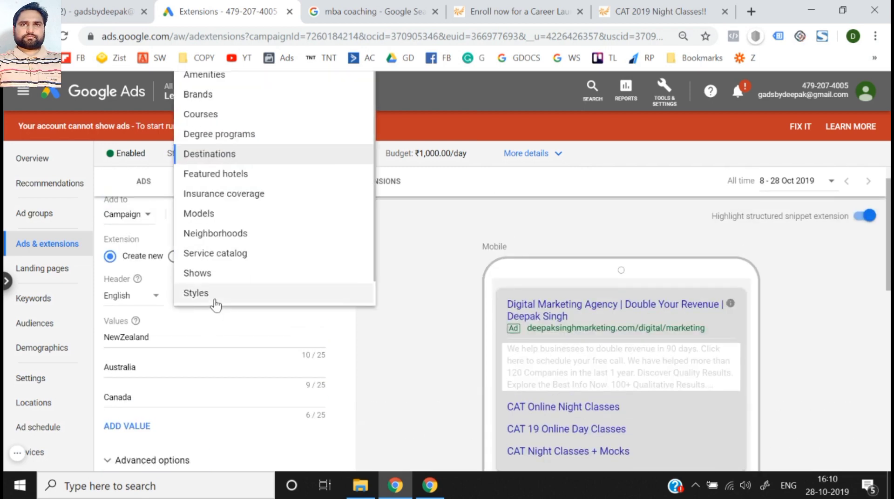
{"action": "left_click", "coordinate": [239, 194]}
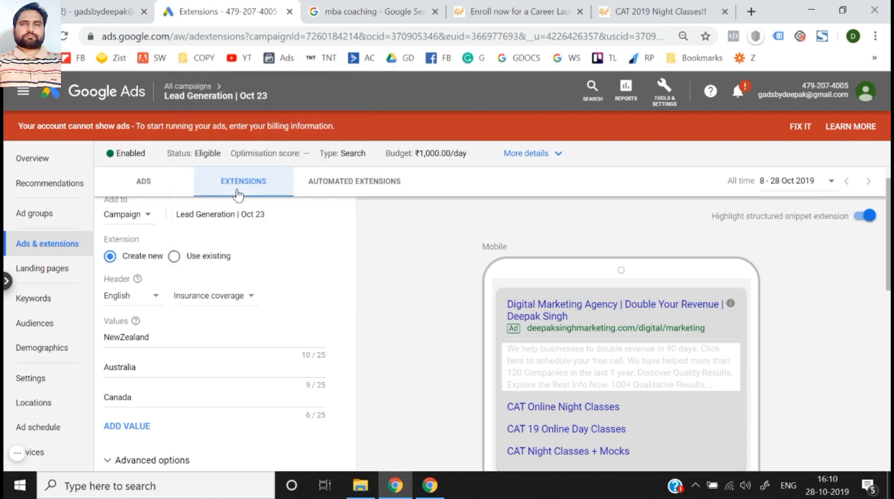
{"action": "double_click", "coordinate": [159, 335]}
{"action": "key", "text": "BackSpace"}
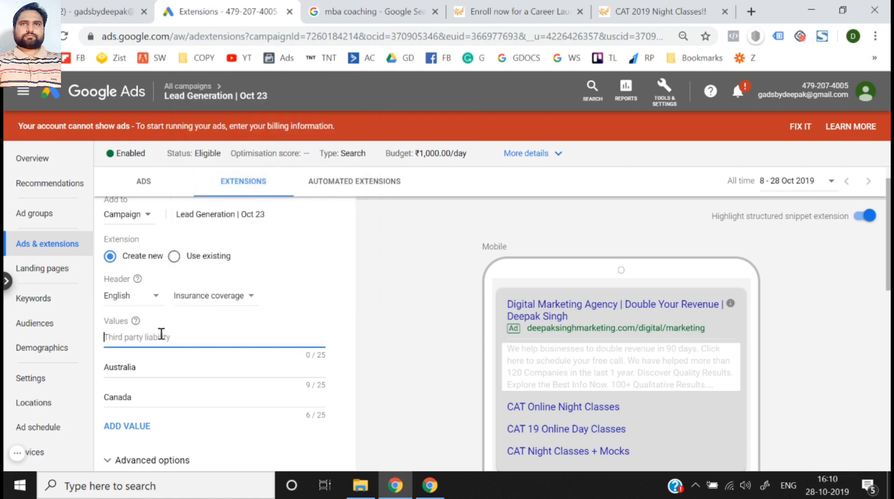
{"action": "double_click", "coordinate": [152, 380]}
{"action": "key", "text": "BackSpace"}
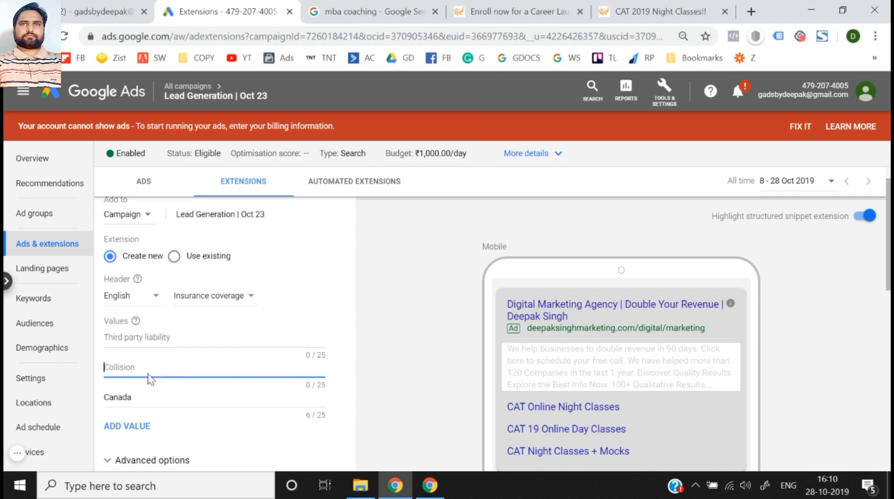
{"action": "double_click", "coordinate": [147, 409]}
{"action": "key", "text": "BackSpace"}
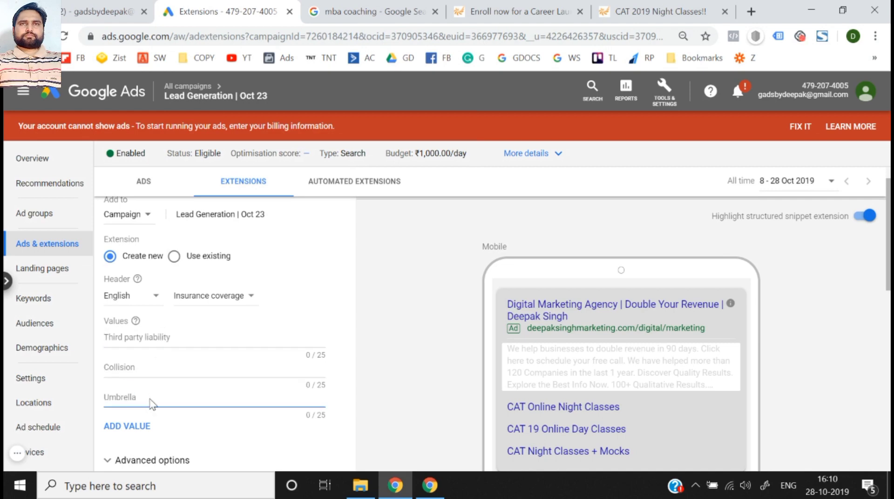
- Look through the remaining header types and set the structured snippet's header to Brands
{"action": "left_click", "coordinate": [215, 297]}
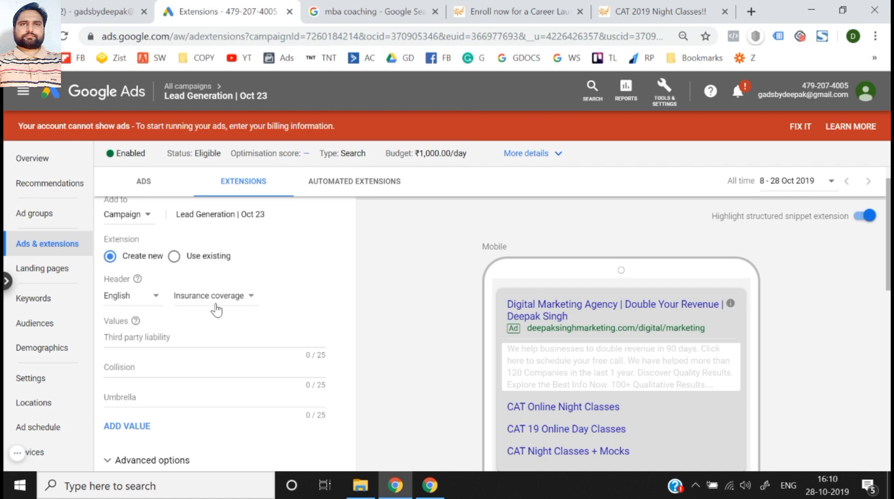
{"action": "scroll", "coordinate": [220, 259], "scroll_direction": "down", "scroll_amount": 1}
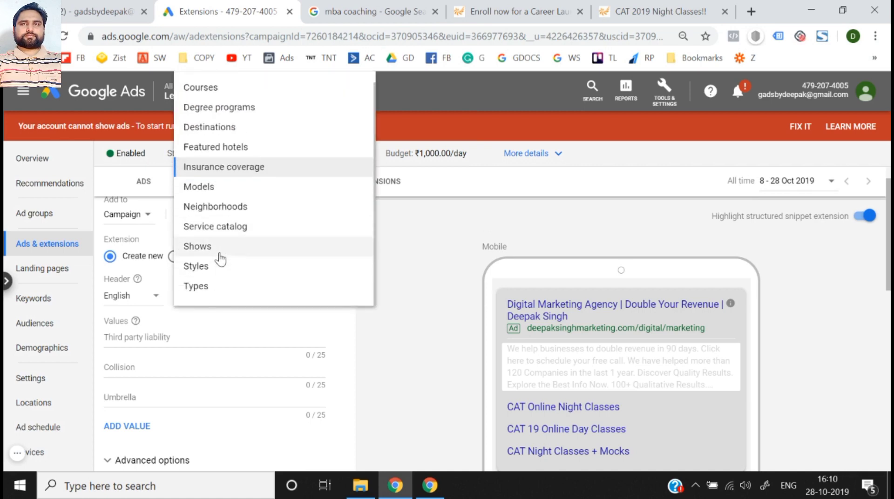
{"action": "scroll", "coordinate": [207, 286], "scroll_direction": "up", "scroll_amount": 1}
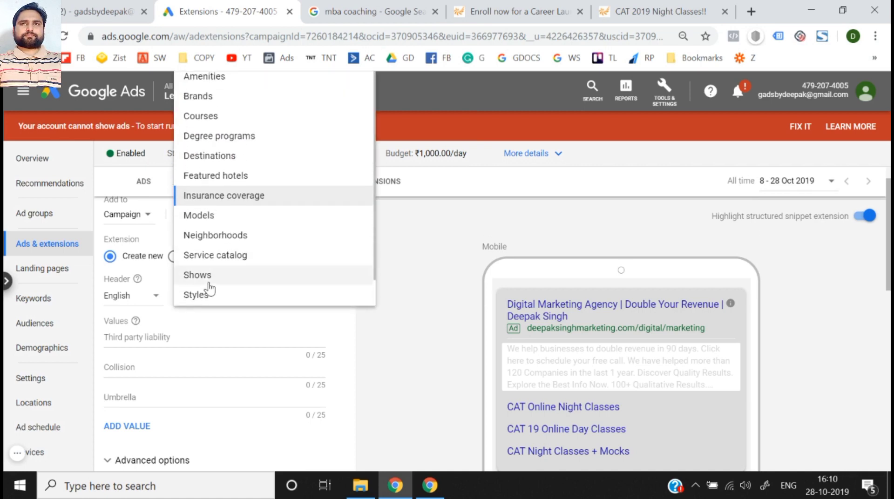
{"action": "left_click", "coordinate": [231, 100]}
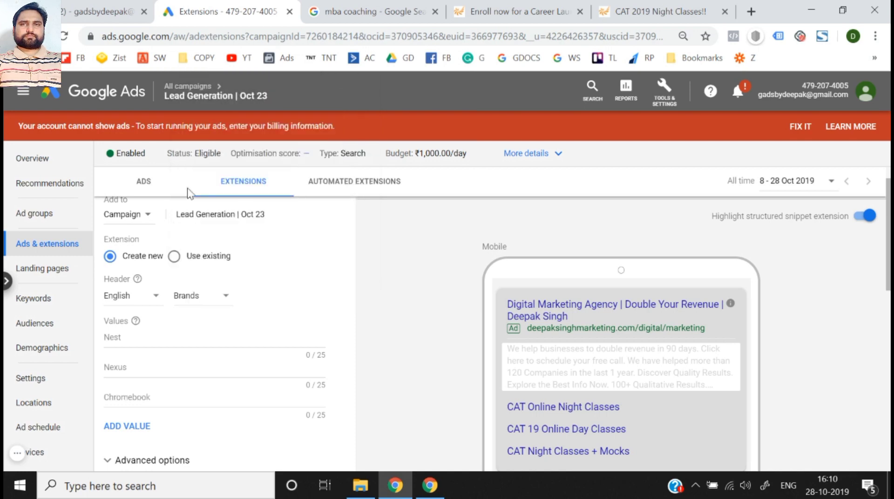
- Enter Nike, Levis and Adidas as the structured snippet's three brand values
{"action": "left_click", "coordinate": [142, 342]}
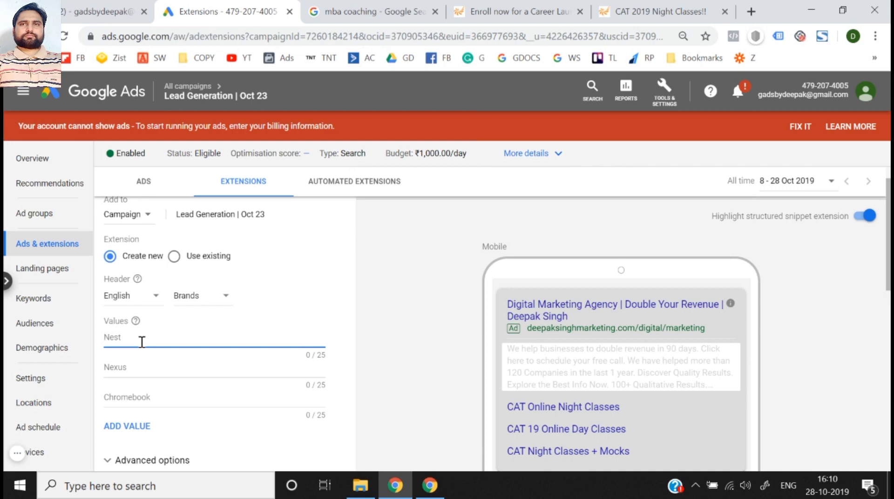
{"action": "type", "text": "Nike"}
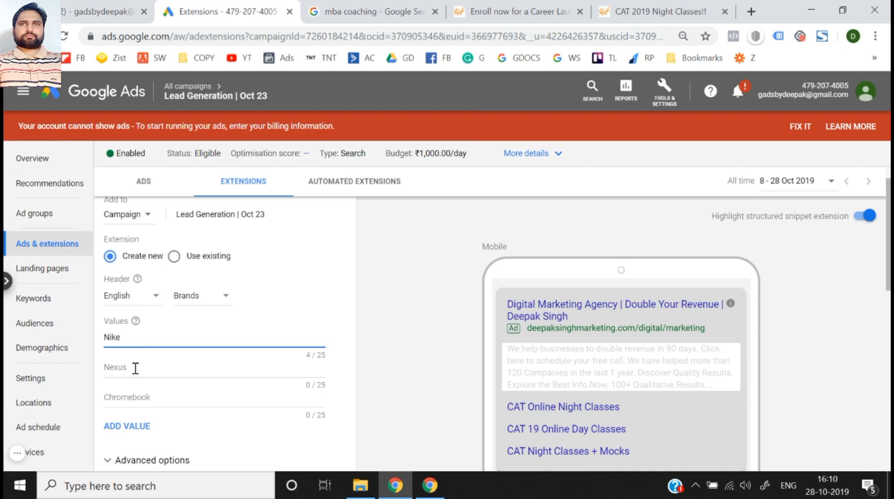
{"action": "left_click", "coordinate": [135, 369]}
{"action": "type", "text": "Levis"}
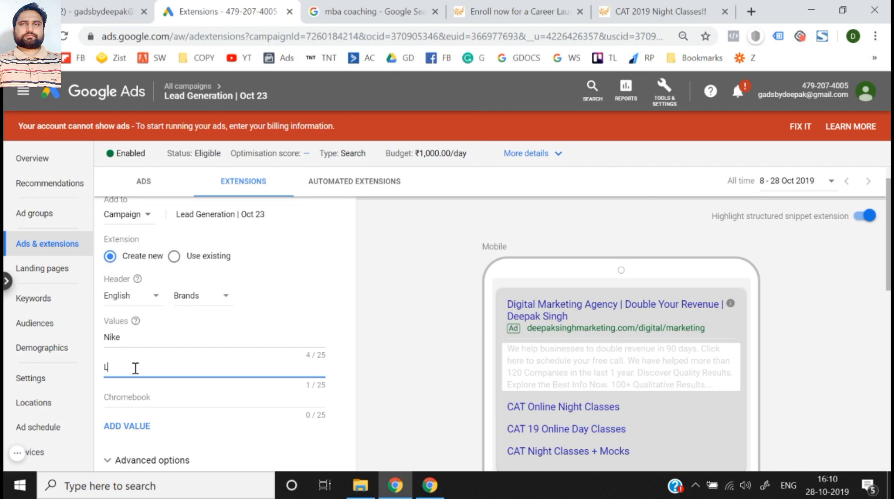
{"action": "left_click", "coordinate": [128, 395]}
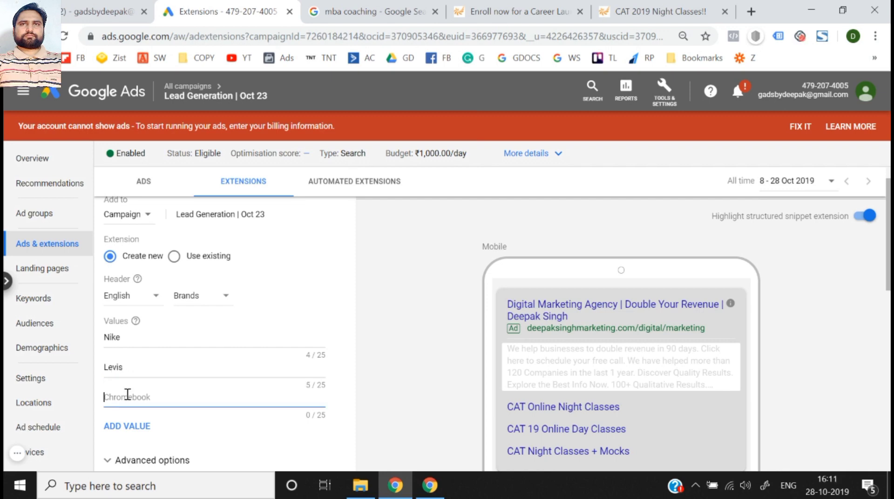
{"action": "type", "text": "Adidas"}
{"action": "left_click", "coordinate": [392, 352]}
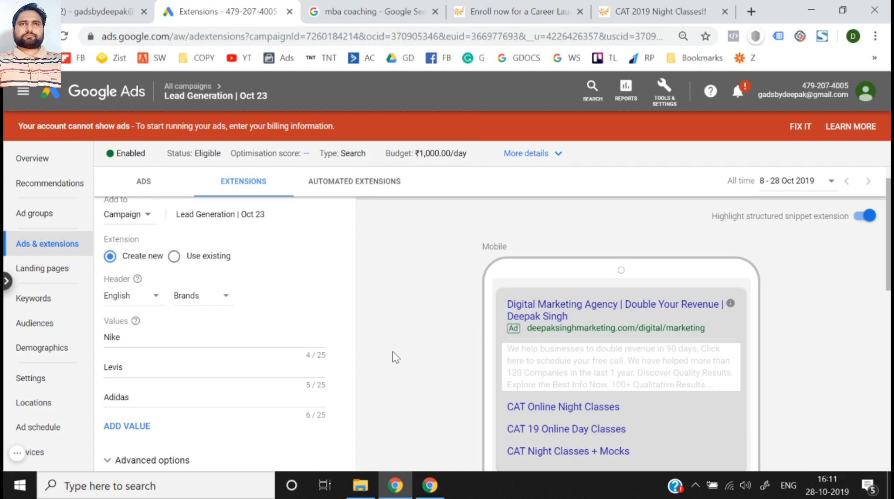
- Save the Brands structured snippet extension and check it in the campaign's extension list
{"action": "scroll", "coordinate": [392, 351], "scroll_direction": "down", "scroll_amount": 3}
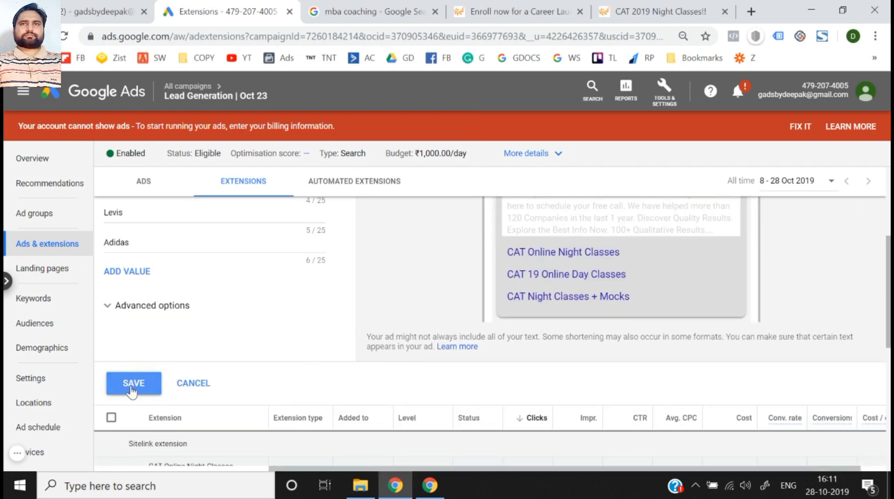
{"action": "left_click", "coordinate": [132, 383]}
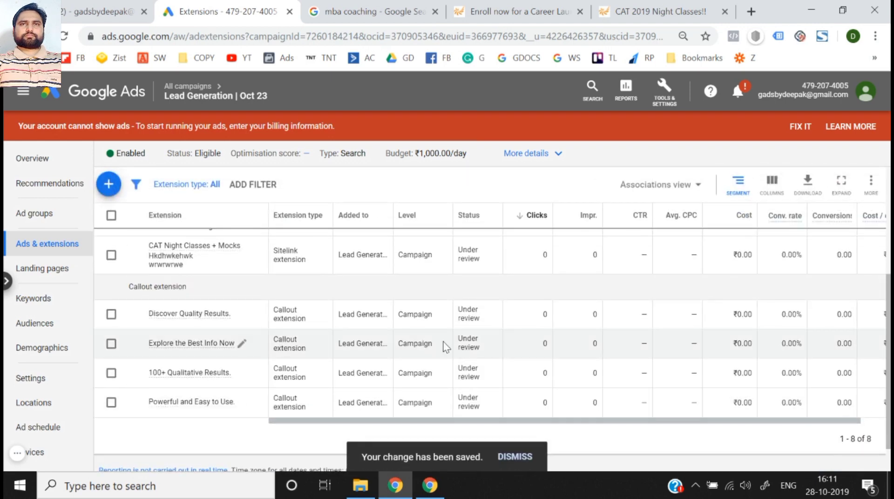
{"action": "scroll", "coordinate": [465, 341], "scroll_direction": "up", "scroll_amount": 5}
{"action": "scroll", "coordinate": [465, 341], "scroll_direction": "down", "scroll_amount": 4}
{"action": "scroll", "coordinate": [466, 341], "scroll_direction": "up", "scroll_amount": 3}
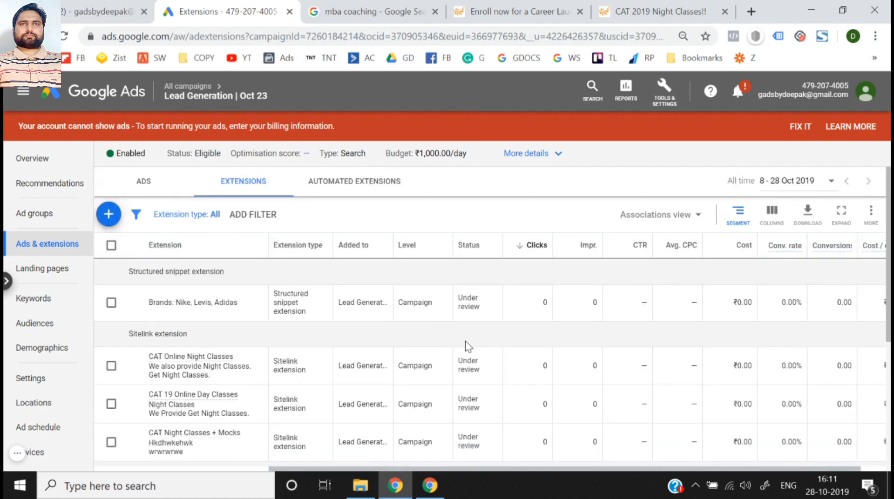
- Start a new call extension for the Lead Generation | Oct 23 campaign and look over its settings
{"action": "left_click", "coordinate": [106, 216]}
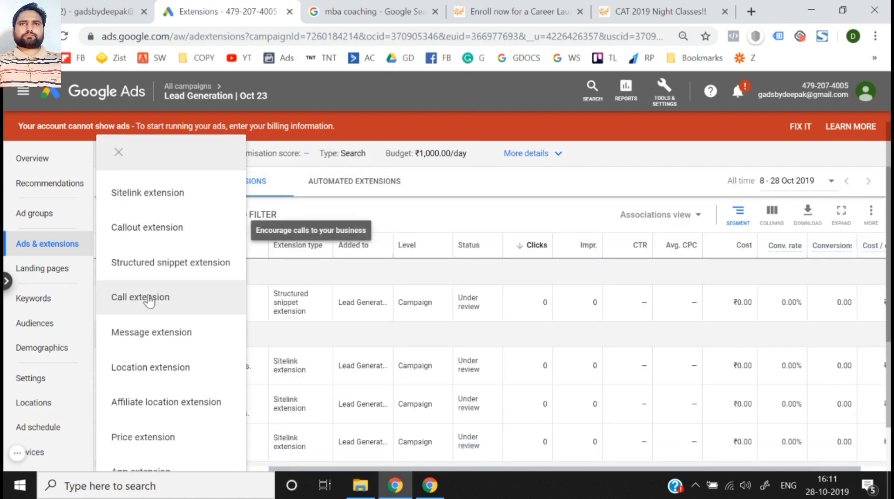
{"action": "left_click", "coordinate": [148, 298]}
{"action": "scroll", "coordinate": [250, 286], "scroll_direction": "down", "scroll_amount": 1}
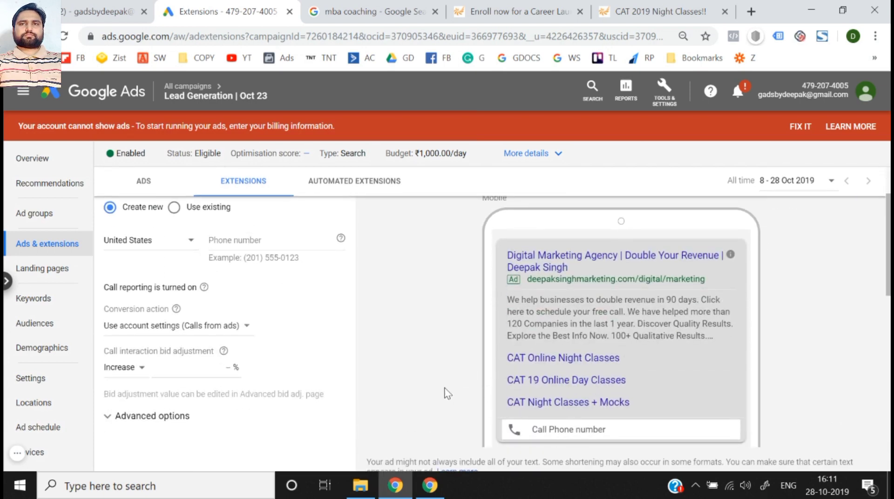
{"action": "scroll", "coordinate": [447, 394], "scroll_direction": "up", "scroll_amount": 1}
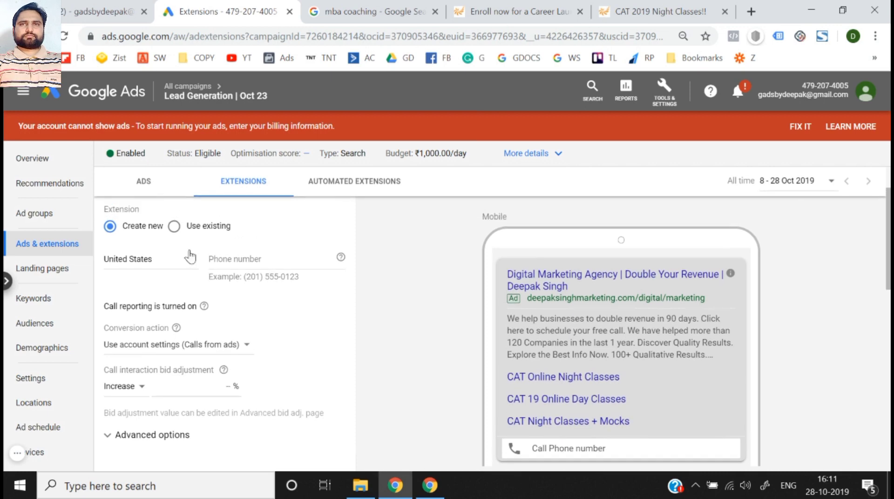
{"action": "scroll", "coordinate": [179, 249], "scroll_direction": "up", "scroll_amount": 2}
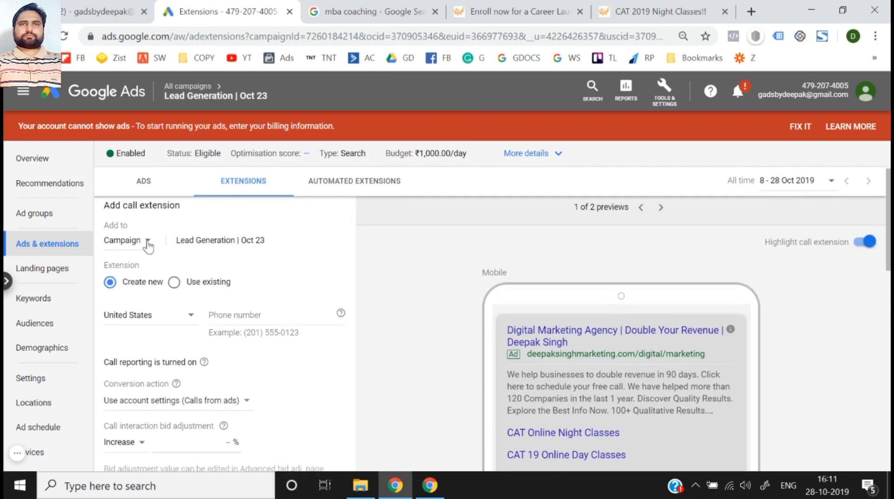
{"action": "scroll", "coordinate": [140, 240], "scroll_direction": "down", "scroll_amount": 1}
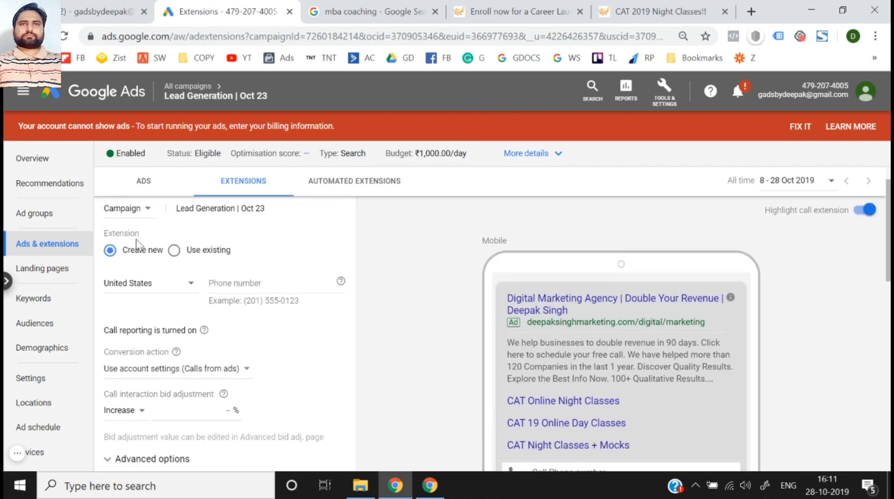
- Set the call extension's country to India and enter the business phone number
{"action": "left_click", "coordinate": [156, 290]}
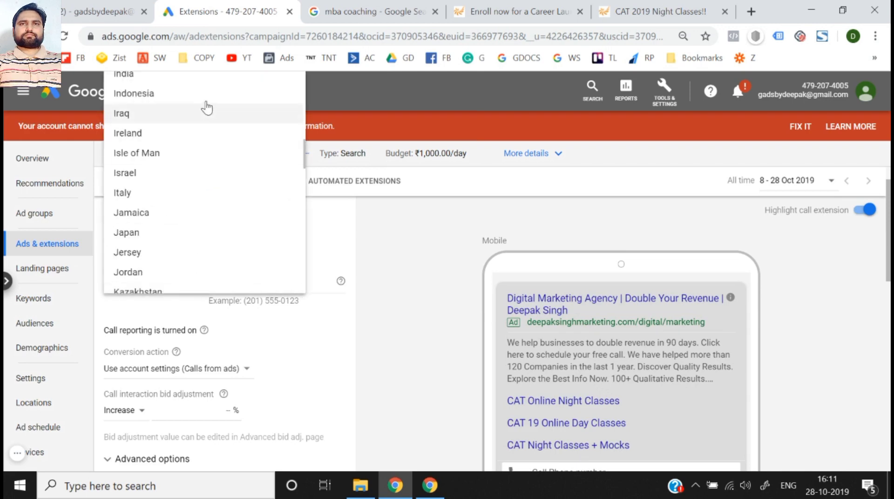
{"action": "left_click", "coordinate": [178, 79]}
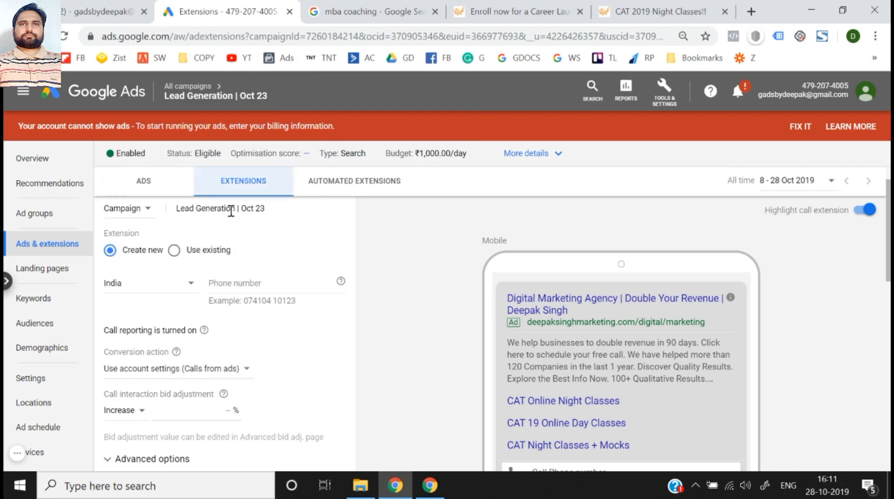
{"action": "left_click", "coordinate": [262, 285]}
{"action": "type", "text": "123"}
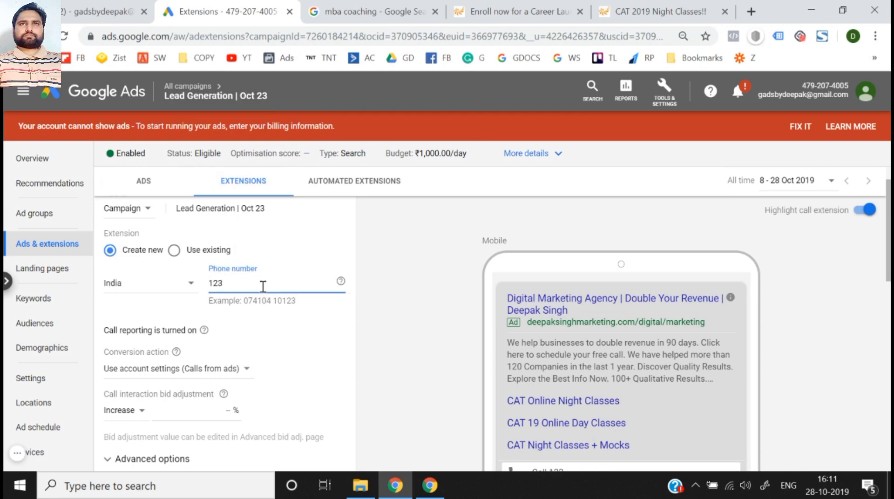
{"action": "type", "text": "567890"}
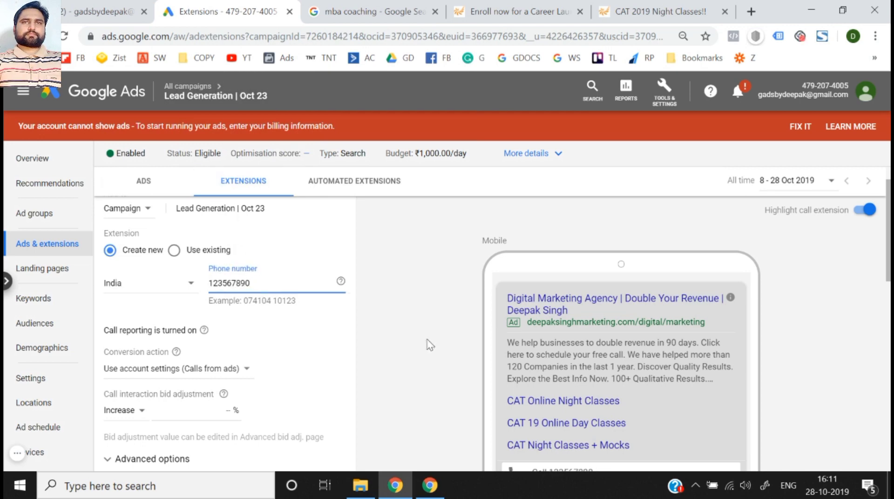
{"action": "left_click", "coordinate": [442, 354]}
{"action": "scroll", "coordinate": [442, 354], "scroll_direction": "down", "scroll_amount": 2}
{"action": "scroll", "coordinate": [215, 268], "scroll_direction": "up", "scroll_amount": 2}
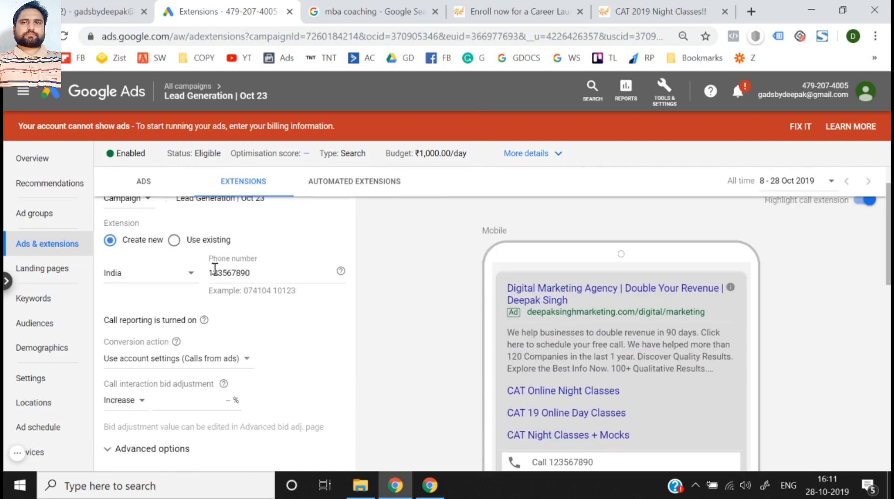
- Set the call extension's conversion action to Calls from ads
{"action": "left_click", "coordinate": [192, 366]}
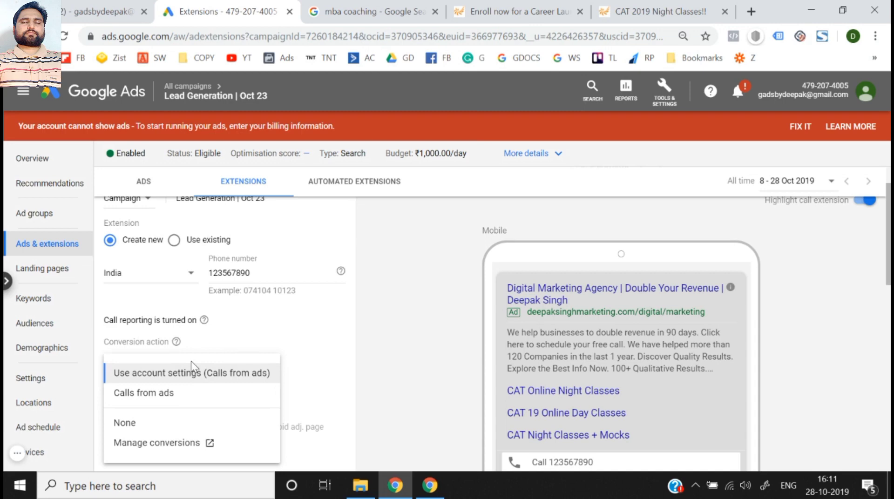
{"action": "left_click", "coordinate": [184, 395]}
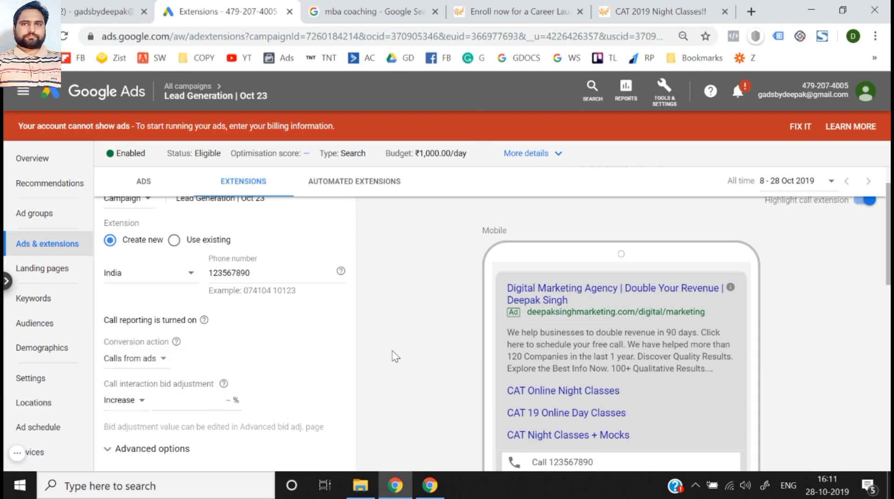
{"action": "scroll", "coordinate": [209, 378], "scroll_direction": "up", "scroll_amount": 1}
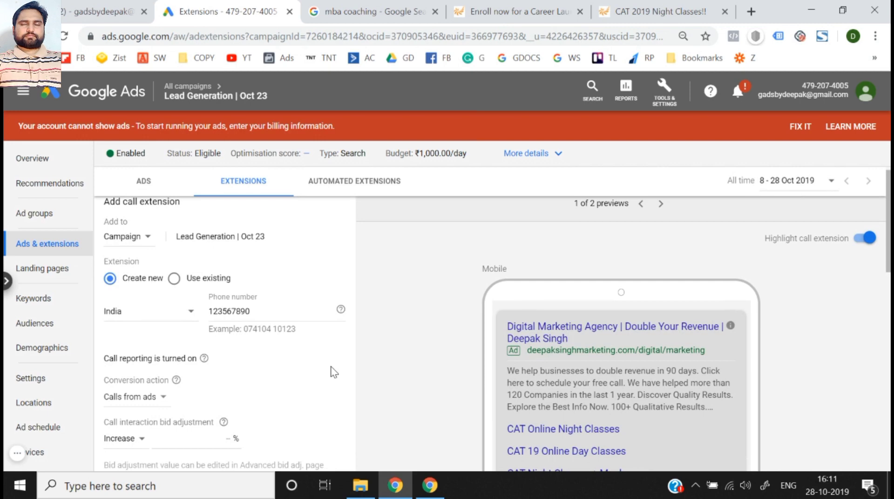
{"action": "scroll", "coordinate": [331, 370], "scroll_direction": "down", "scroll_amount": 1}
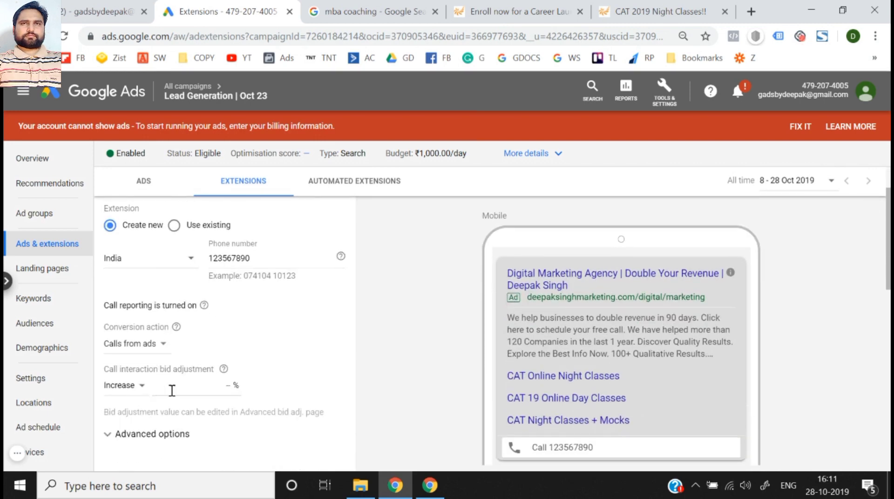
- Look over the call interaction bid adjustment and the ad preview, and try to save the call extension
{"action": "left_click", "coordinate": [171, 390]}
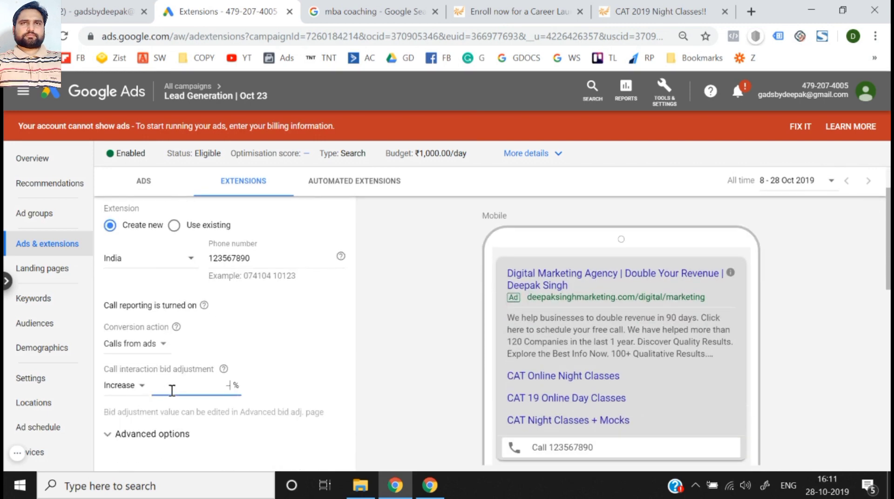
{"action": "left_click", "coordinate": [414, 368]}
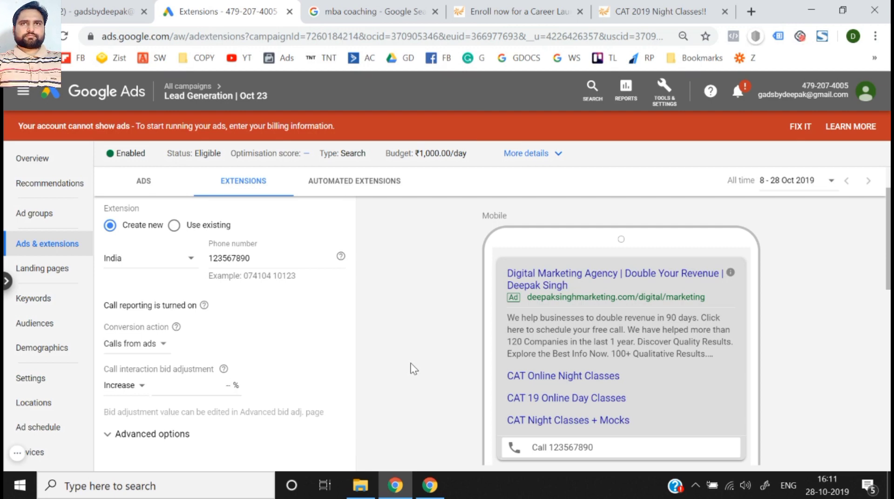
{"action": "scroll", "coordinate": [414, 369], "scroll_direction": "down", "scroll_amount": 2}
{"action": "scroll", "coordinate": [413, 369], "scroll_direction": "up", "scroll_amount": 3}
{"action": "scroll", "coordinate": [414, 369], "scroll_direction": "down", "scroll_amount": 2}
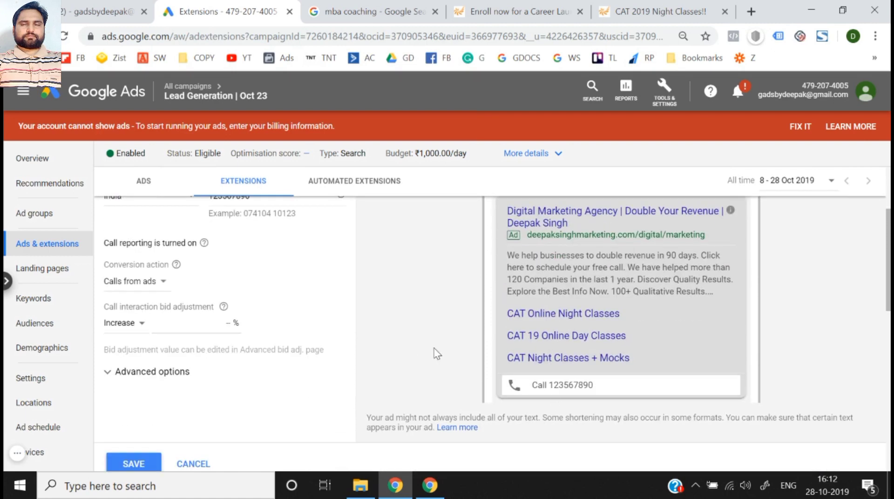
{"action": "scroll", "coordinate": [437, 354], "scroll_direction": "up", "scroll_amount": 3}
{"action": "scroll", "coordinate": [437, 354], "scroll_direction": "down", "scroll_amount": 5}
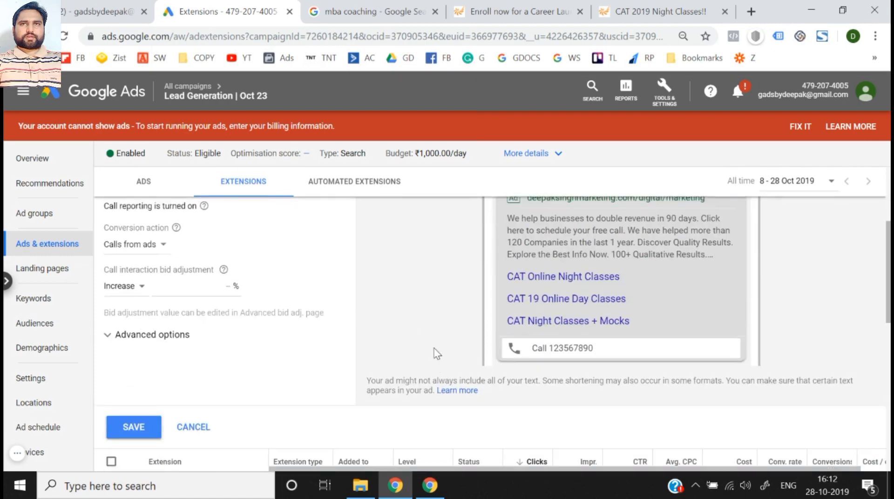
{"action": "left_click", "coordinate": [123, 421]}
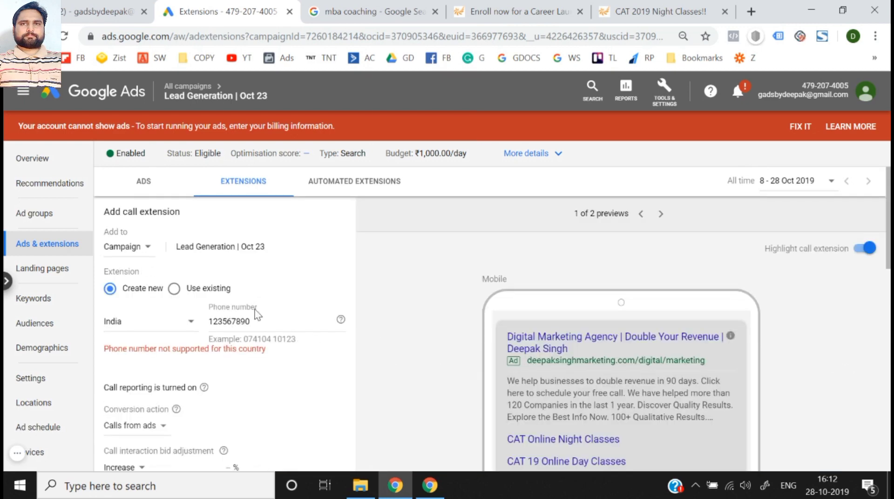
- Replace the call extension's phone number with a mobile number in Indian format and save the extension
{"action": "left_click", "coordinate": [262, 321]}
{"action": "key", "text": "ctrl+a"}
{"action": "key", "text": "BackSpace"}
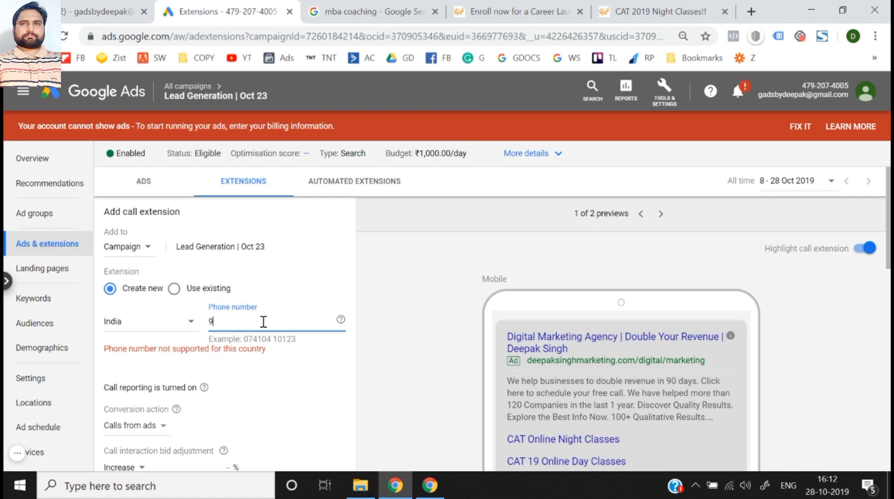
{"action": "type", "text": "912345"}
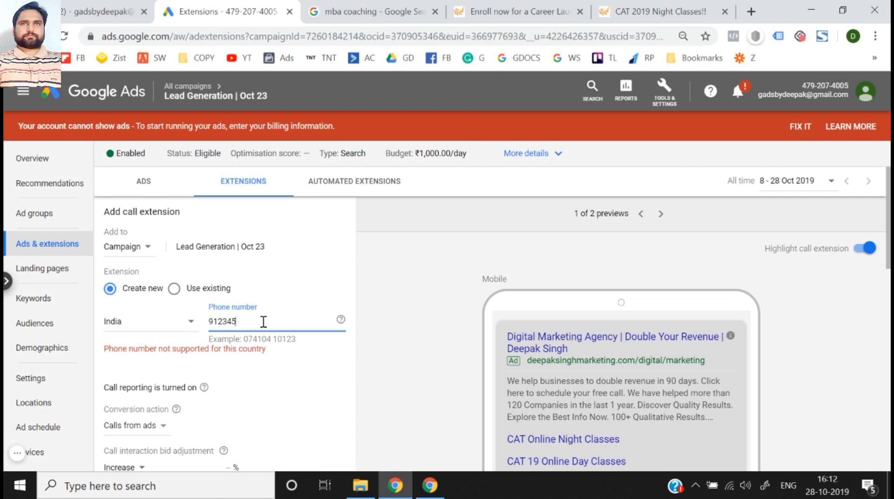
{"action": "type", "text": "6890"}
{"action": "scroll", "coordinate": [261, 324], "scroll_direction": "down", "scroll_amount": 5}
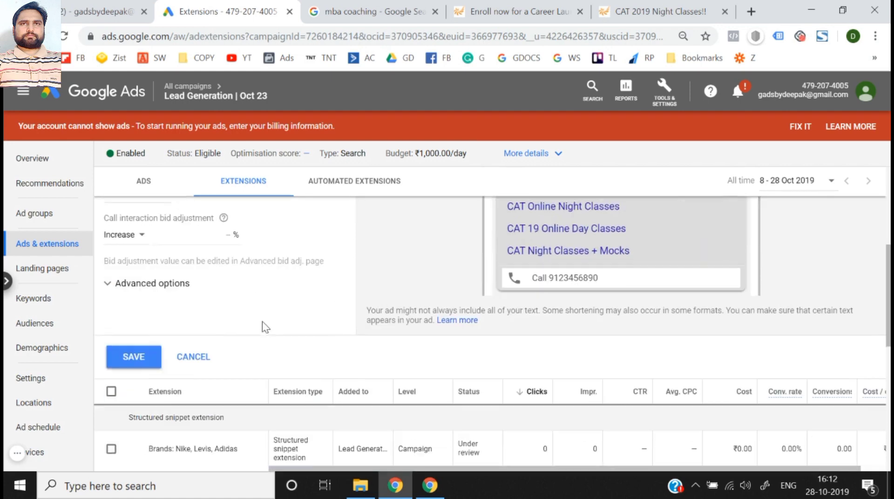
{"action": "left_click", "coordinate": [140, 353]}
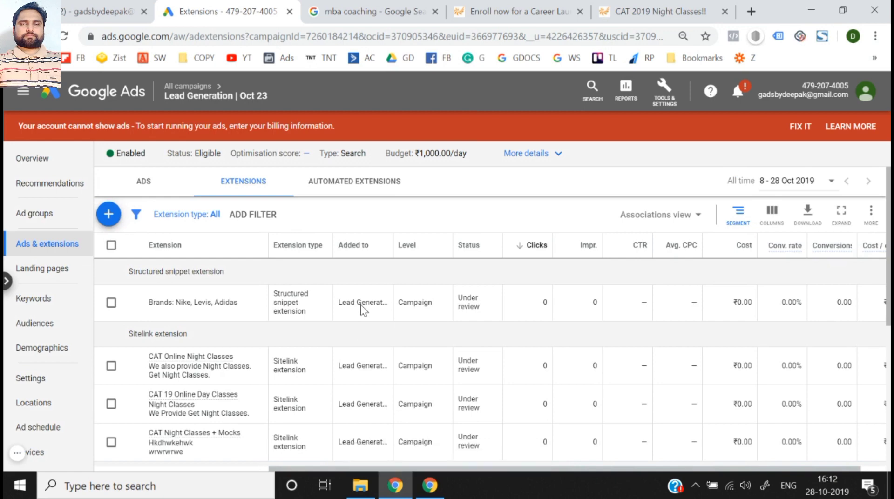
- Start a new message extension for the Lead Generation | Oct 23 campaign and look over its fields and mobile previews
{"action": "left_click", "coordinate": [107, 214]}
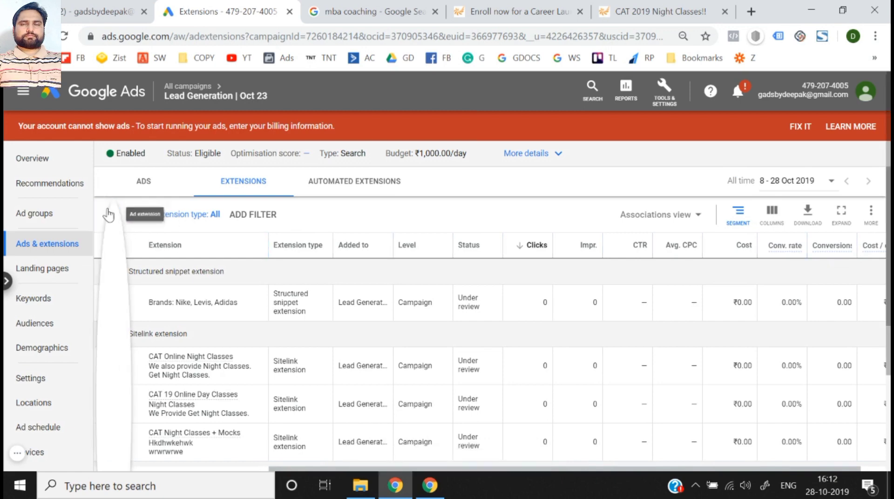
{"action": "scroll", "coordinate": [181, 352], "scroll_direction": "down", "scroll_amount": 3}
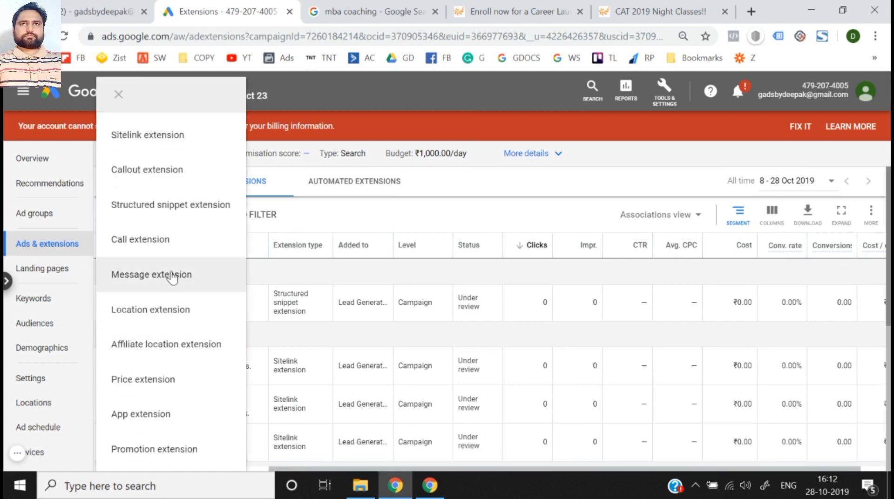
{"action": "left_click", "coordinate": [172, 273]}
{"action": "scroll", "coordinate": [319, 313], "scroll_direction": "down", "scroll_amount": 1}
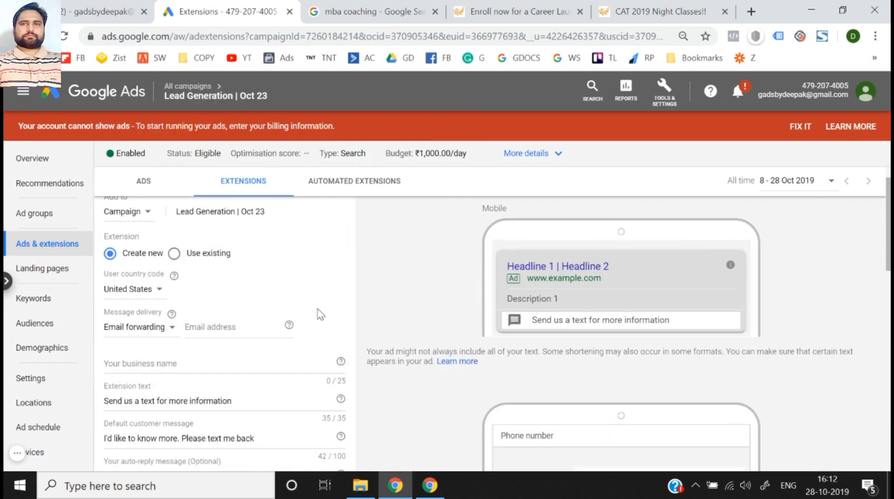
{"action": "scroll", "coordinate": [574, 321], "scroll_direction": "down", "scroll_amount": 5}
{"action": "scroll", "coordinate": [569, 326], "scroll_direction": "up", "scroll_amount": 5}
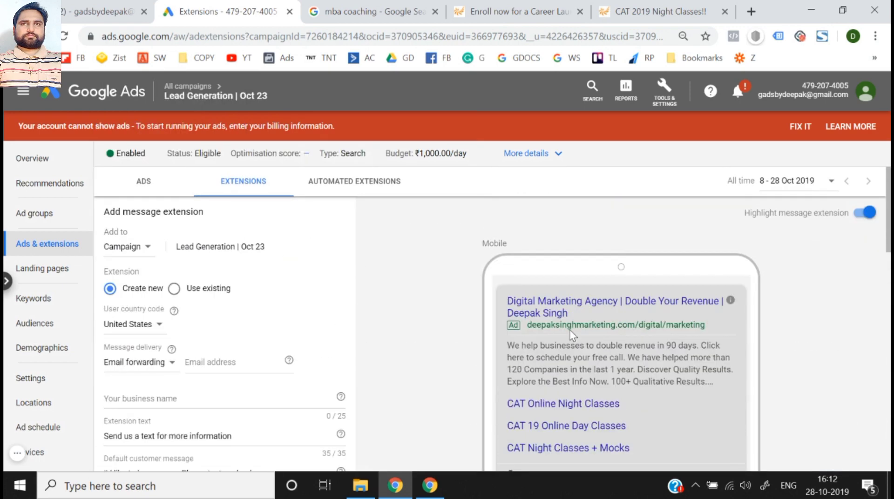
{"action": "scroll", "coordinate": [569, 330], "scroll_direction": "down", "scroll_amount": 4}
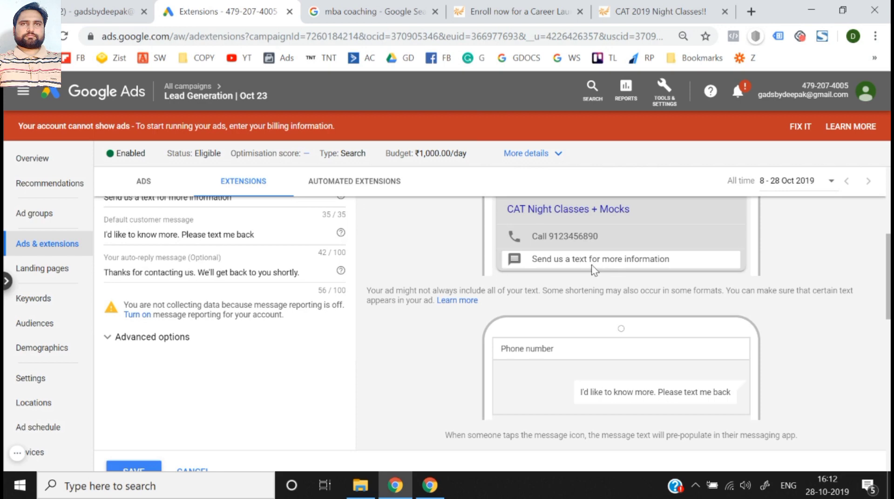
{"action": "scroll", "coordinate": [572, 380], "scroll_direction": "down", "scroll_amount": 1}
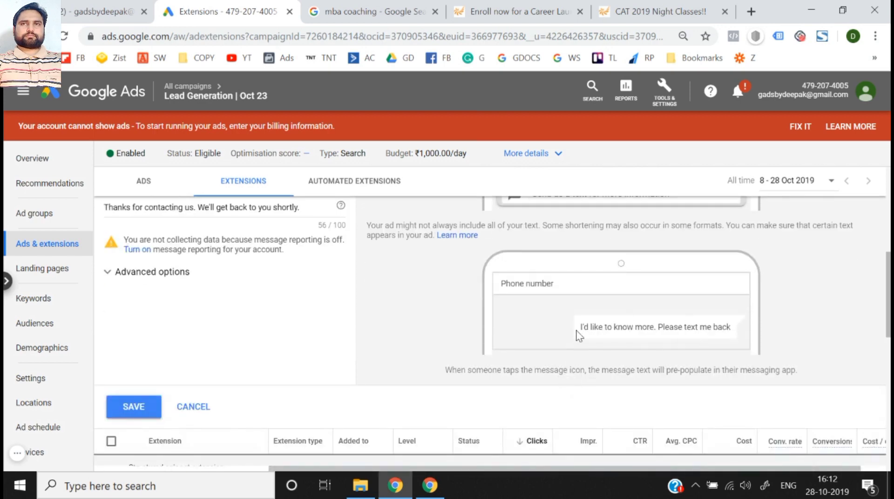
{"action": "scroll", "coordinate": [608, 328], "scroll_direction": "down", "scroll_amount": 1}
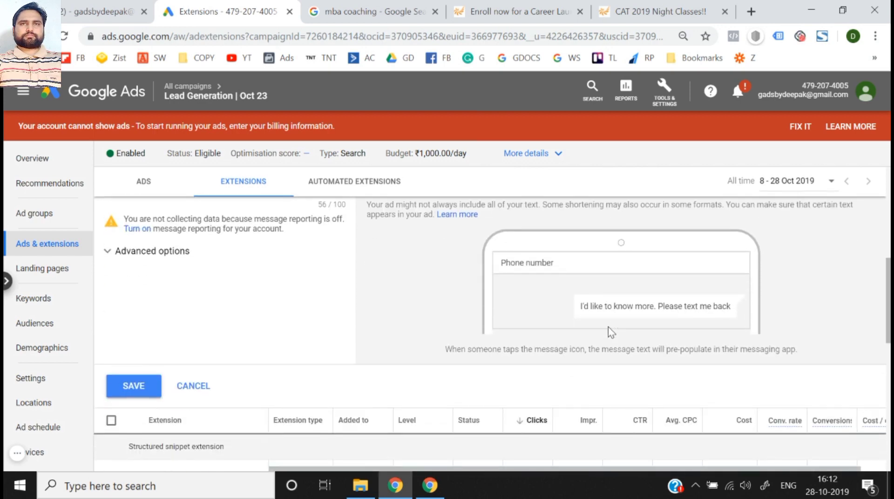
{"action": "scroll", "coordinate": [469, 342], "scroll_direction": "up", "scroll_amount": 5}
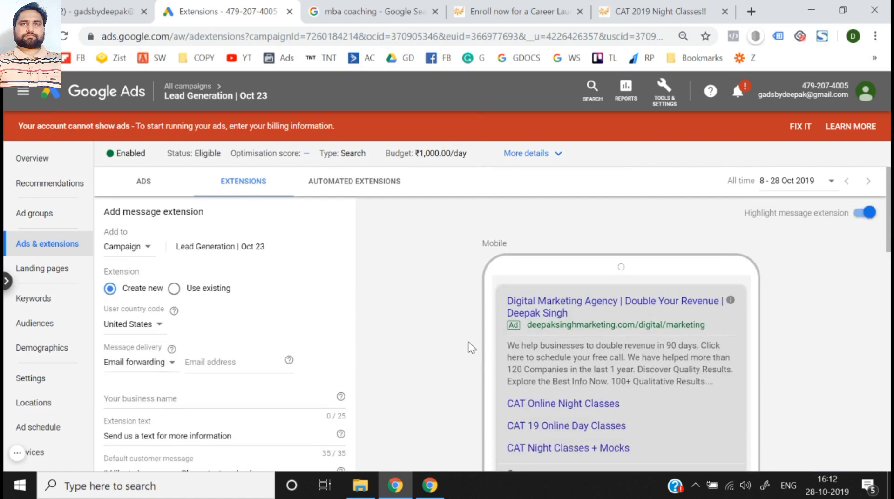
- Set the message extension's user country code to India
{"action": "scroll", "coordinate": [469, 342], "scroll_direction": "down", "scroll_amount": 1}
{"action": "left_click", "coordinate": [151, 291]}
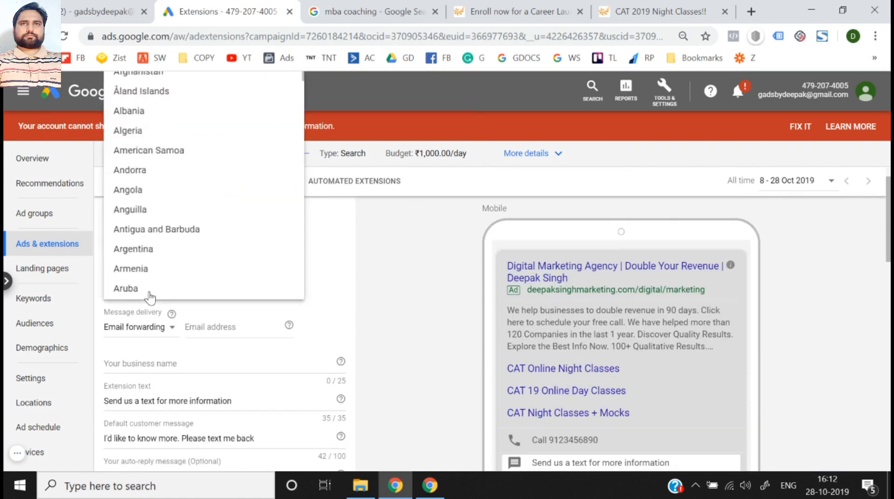
{"action": "left_click", "coordinate": [443, 298]}
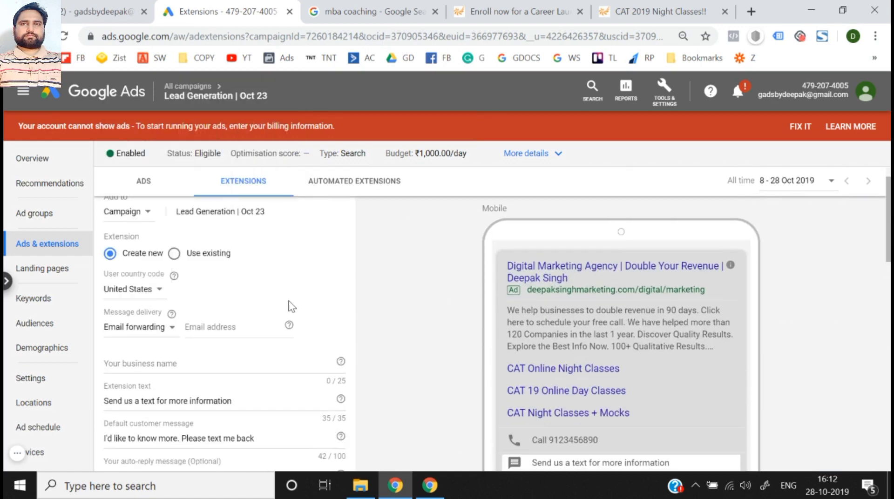
{"action": "left_click", "coordinate": [133, 296]}
{"action": "type", "text": "in"}
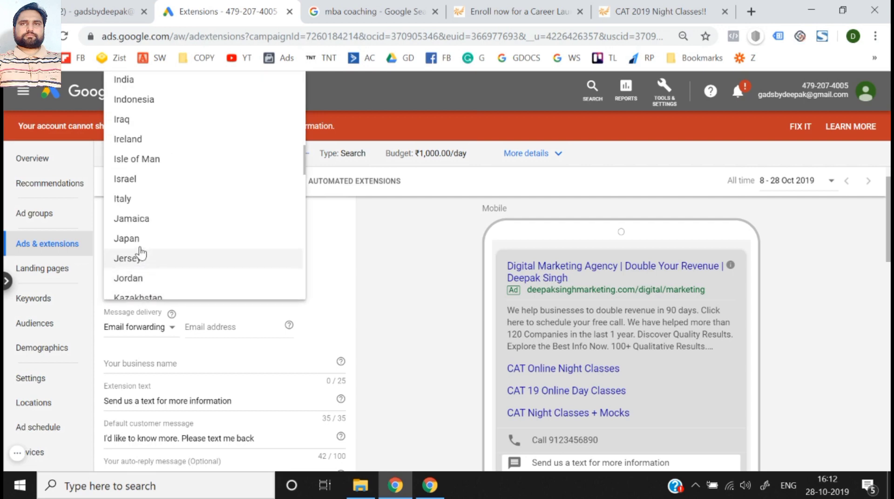
{"action": "left_click", "coordinate": [176, 87]}
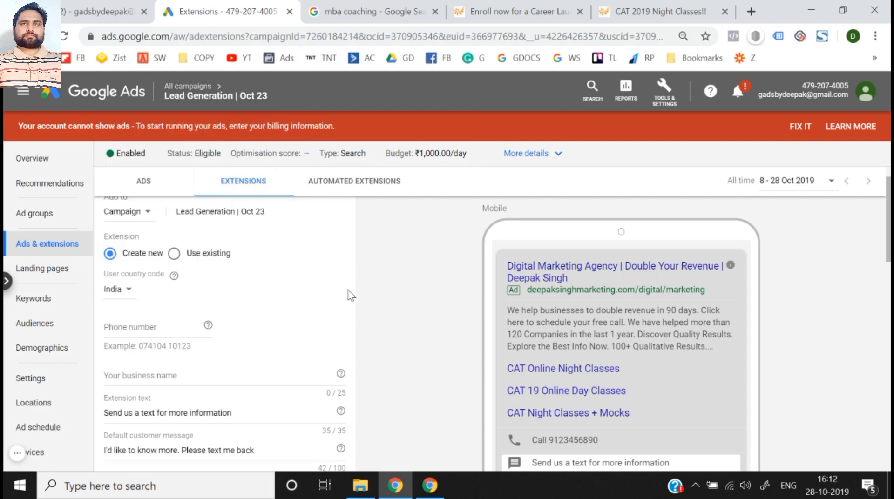
- Enter the message extension's phone number and set its business name to Think N Thrive
{"action": "left_click", "coordinate": [167, 325]}
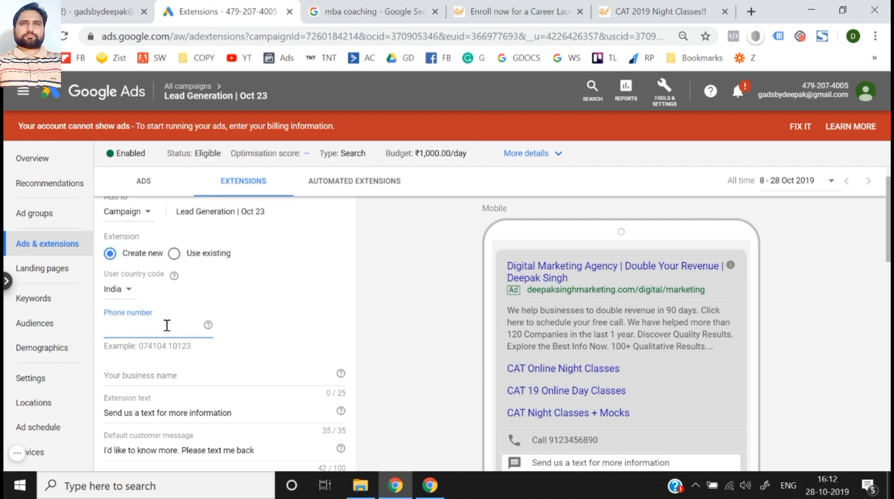
{"action": "type", "text": "91"}
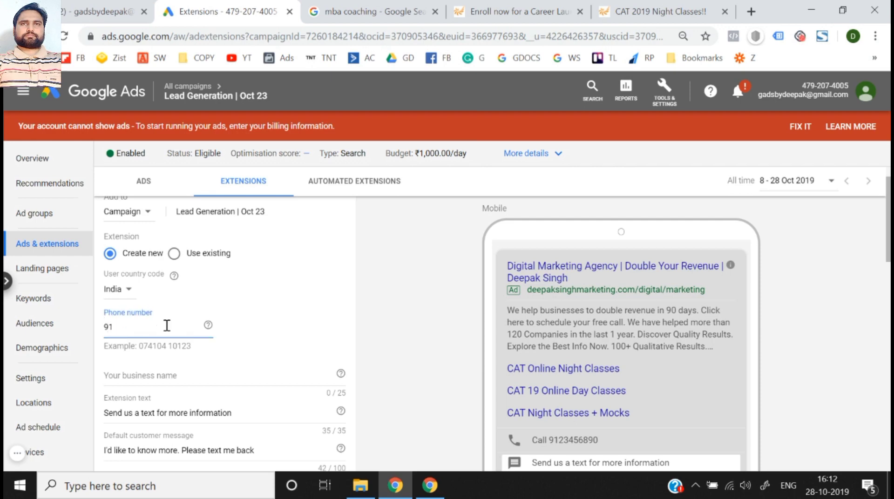
{"action": "type", "text": "23456789"}
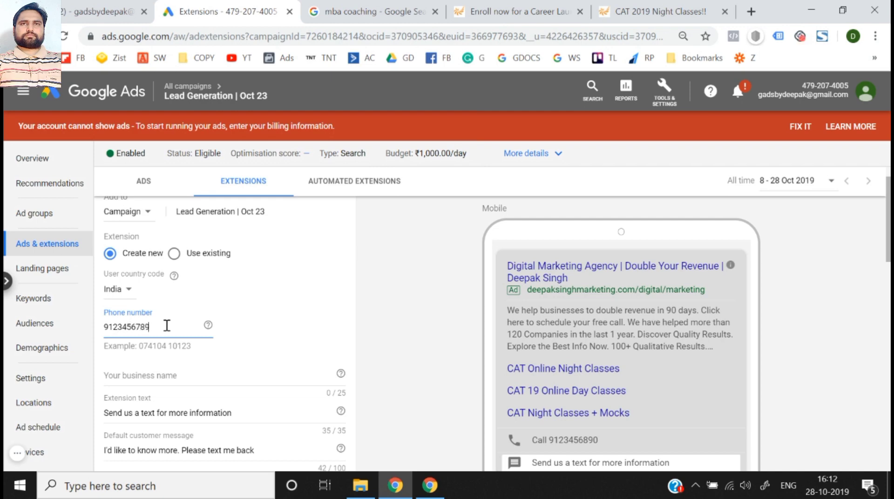
{"action": "left_click", "coordinate": [174, 377]}
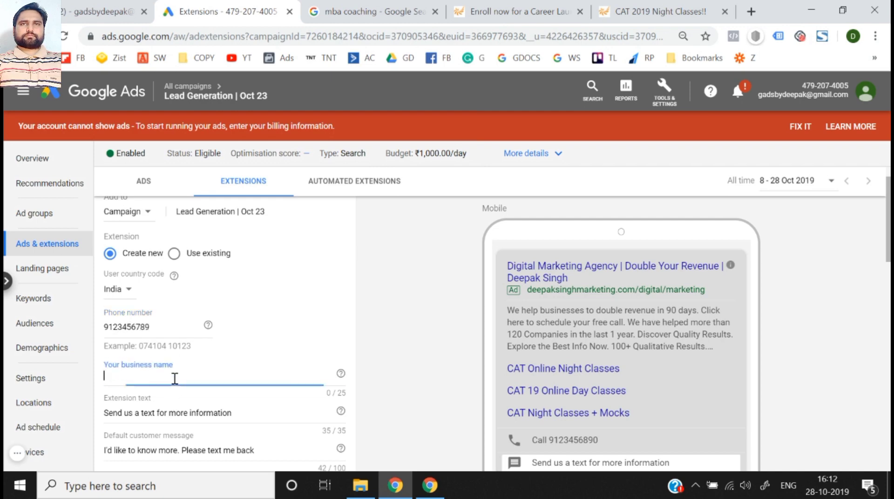
{"action": "type", "text": "Think N Thrui"}
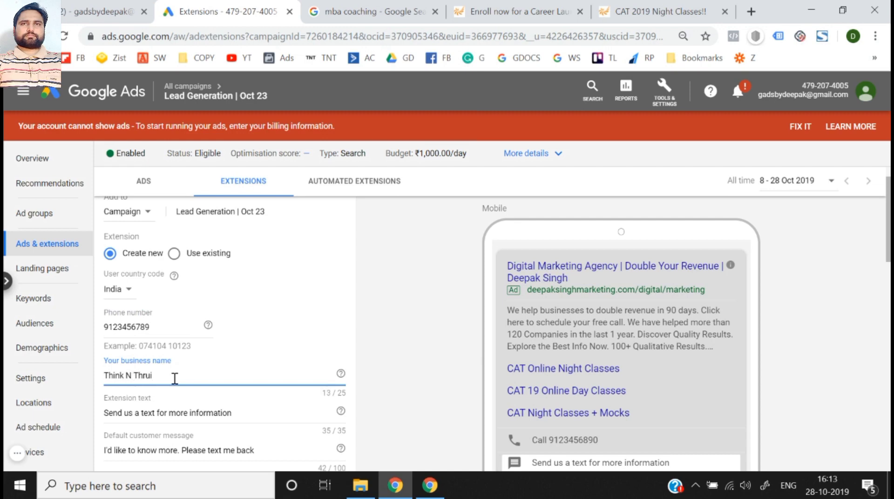
{"action": "key", "text": "BackSpace"}
{"action": "key", "text": "BackSpace"}
{"action": "type", "text": "ive"}
{"action": "scroll", "coordinate": [175, 378], "scroll_direction": "down", "scroll_amount": 2}
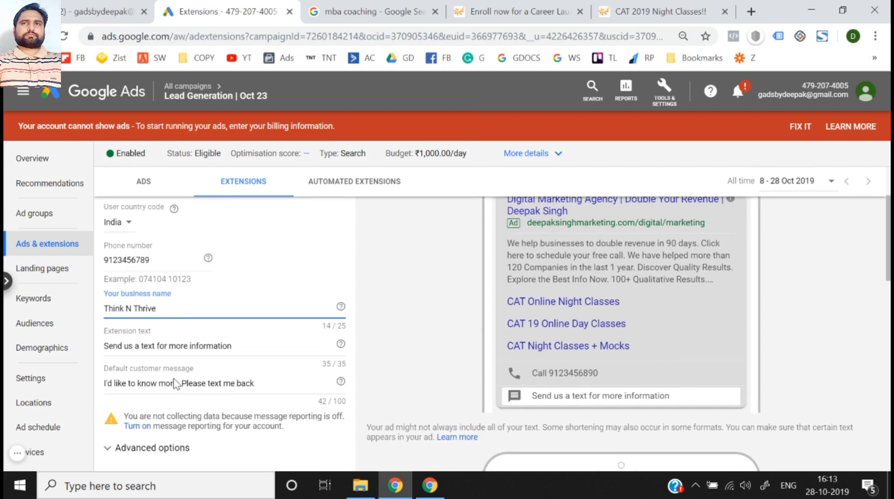
{"action": "left_click", "coordinate": [248, 344]}
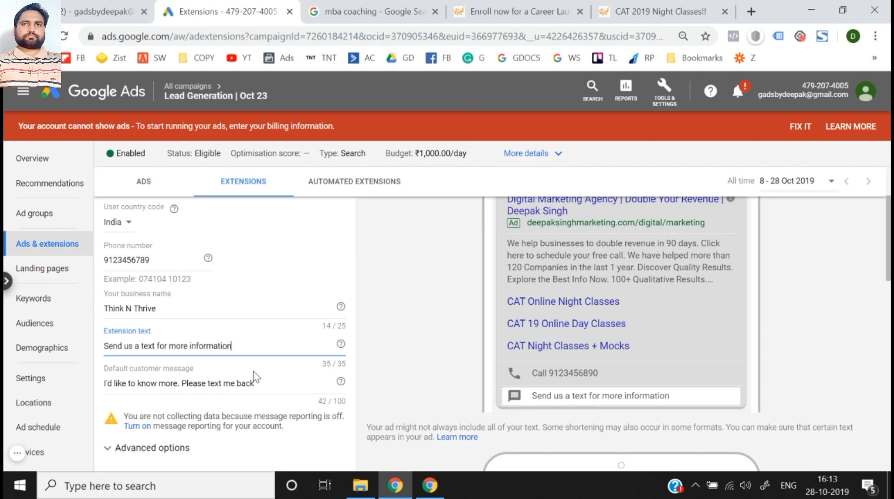
- Replace the message extension's extension text with "Want to Know more? Click to text."
{"action": "key", "text": "ctrl+a"}
{"action": "type", "text": "Want"}
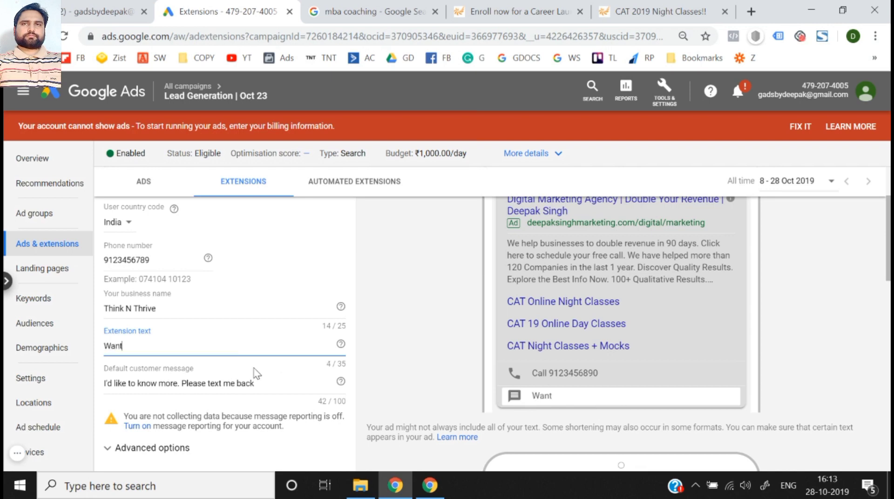
{"action": "type", "text": " toi Know more"}
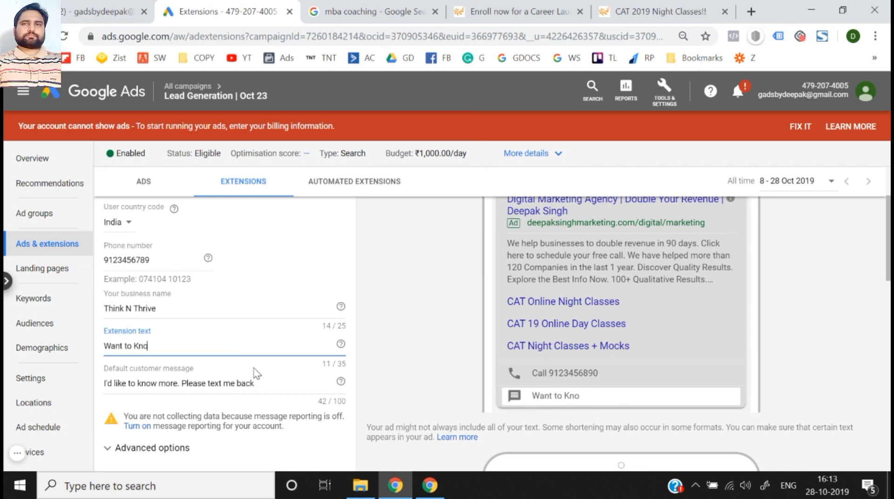
{"action": "type", "text": "? Message"}
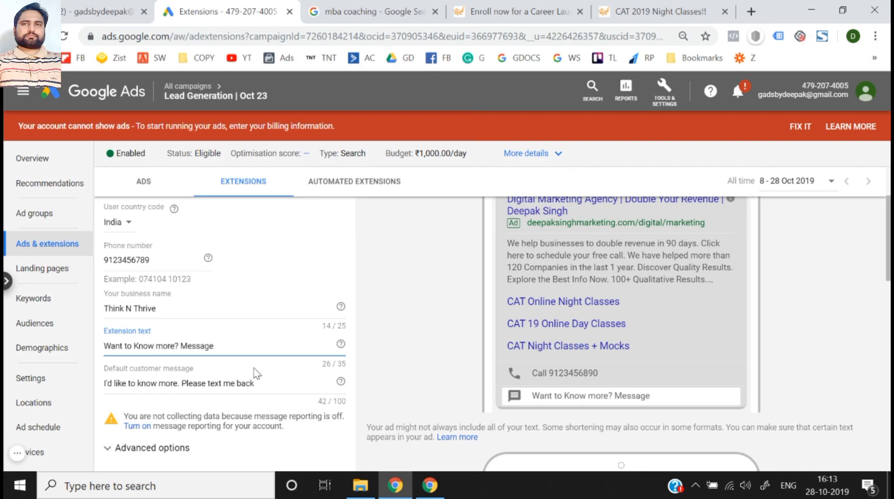
{"action": "key", "text": "BackSpace"}
{"action": "key", "text": "BackSpace"}
{"action": "key", "text": "BackSpace"}
{"action": "key", "text": "BackSpace"}
{"action": "key", "text": "BackSpace"}
{"action": "key", "text": "BackSpace"}
{"action": "key", "text": "BackSpace"}
{"action": "type", "text": "Cli"}
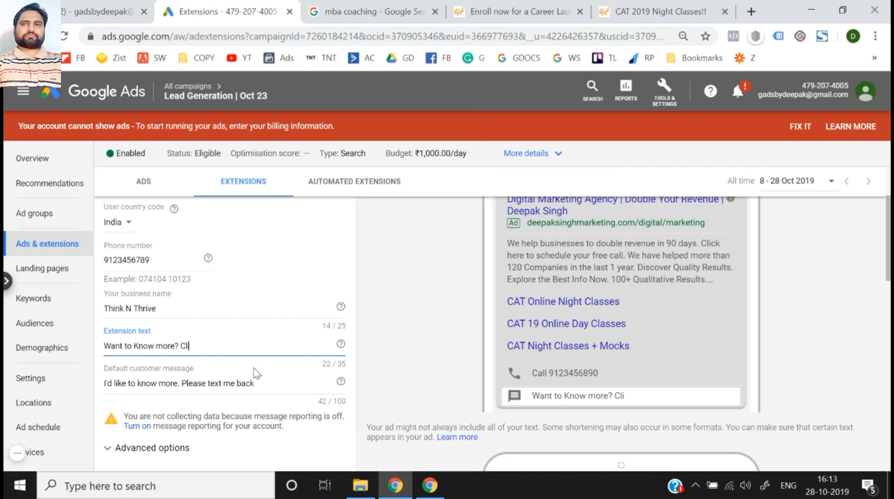
{"action": "type", "text": "ck here to m"}
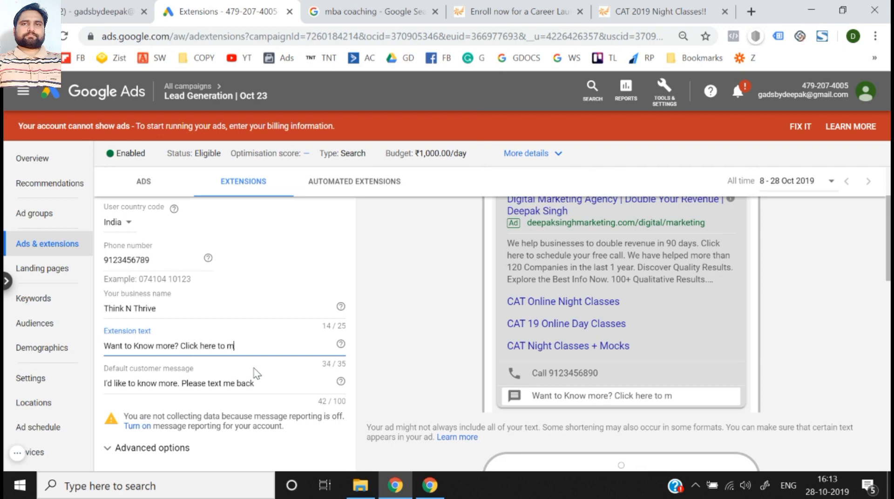
{"action": "key", "text": "BackSpace"}
{"action": "key", "text": "BackSpace"}
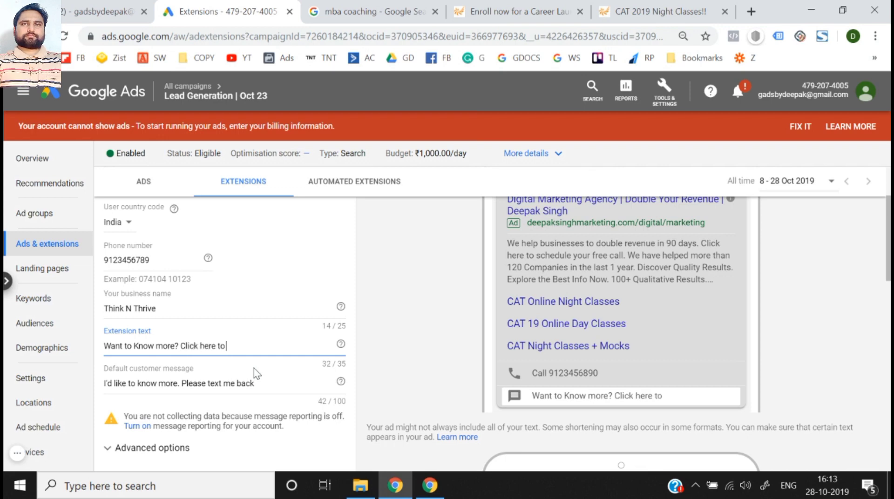
{"action": "type", "text": "tex"}
{"action": "key", "text": "BackSpace"}
{"action": "key", "text": "BackSpace"}
{"action": "key", "text": "BackSpace"}
{"action": "key", "text": "BackSpace"}
{"action": "key", "text": "BackSpace"}
{"action": "key", "text": "BackSpace"}
{"action": "key", "text": "BackSpace"}
{"action": "key", "text": "BackSpace"}
{"action": "key", "text": "BackSpace"}
{"action": "key", "text": "BackSpace"}
{"action": "key", "text": "BackSpace"}
{"action": "key", "text": "BackSpace"}
{"action": "type", "text": "text"}
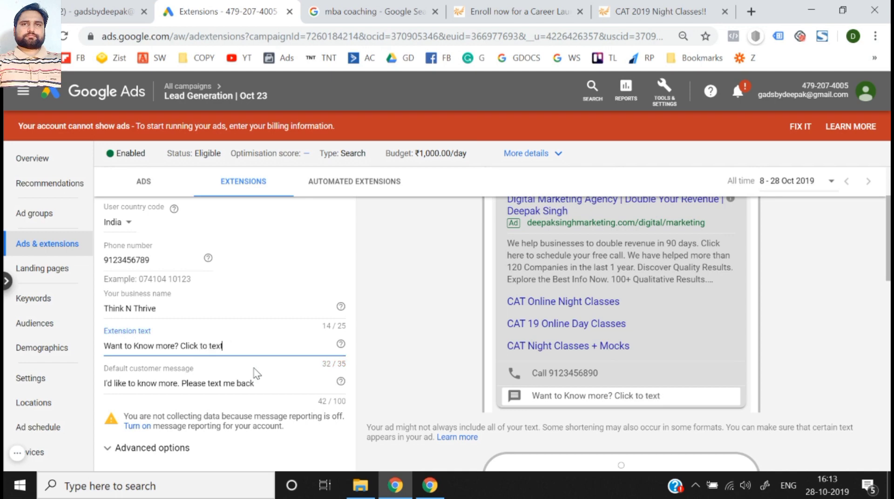
{"action": "type", "text": "."}
{"action": "left_click", "coordinate": [397, 362]}
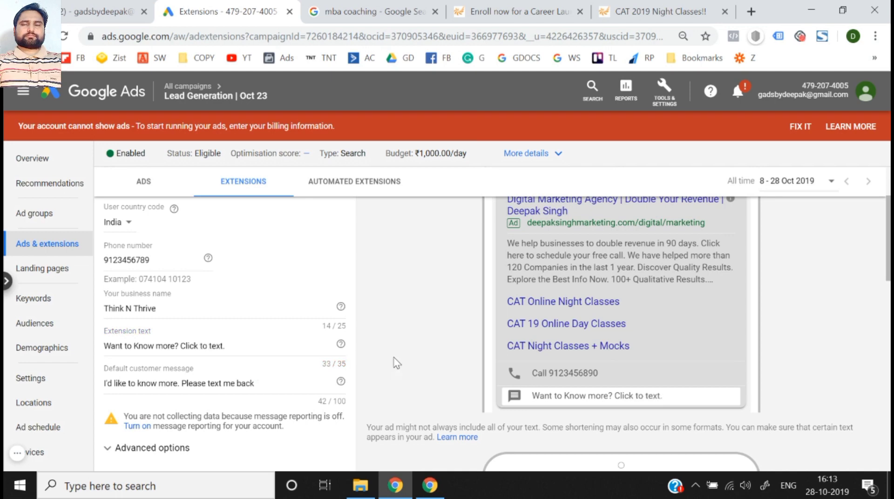
- Replace the default customer message with "I want to Enroll in Google ads Course. Please share more info." and check it in the mobile preview
{"action": "scroll", "coordinate": [613, 400], "scroll_direction": "down", "scroll_amount": 4}
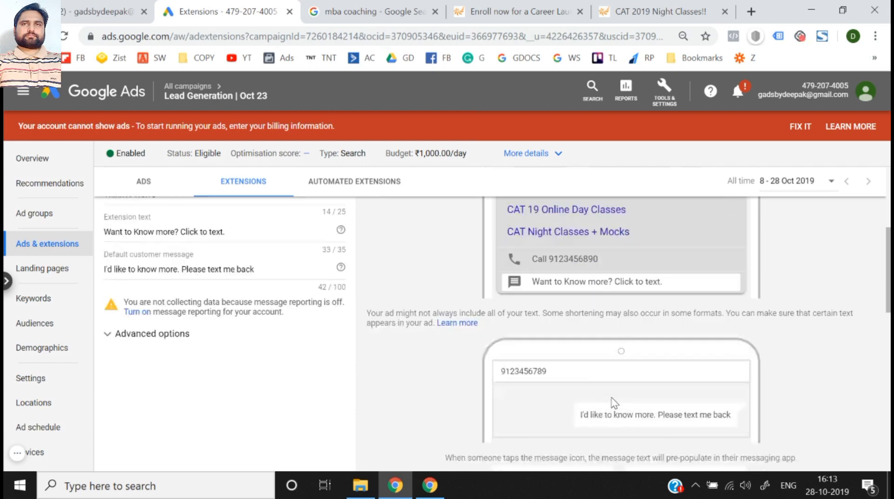
{"action": "scroll", "coordinate": [622, 354], "scroll_direction": "up", "scroll_amount": 3}
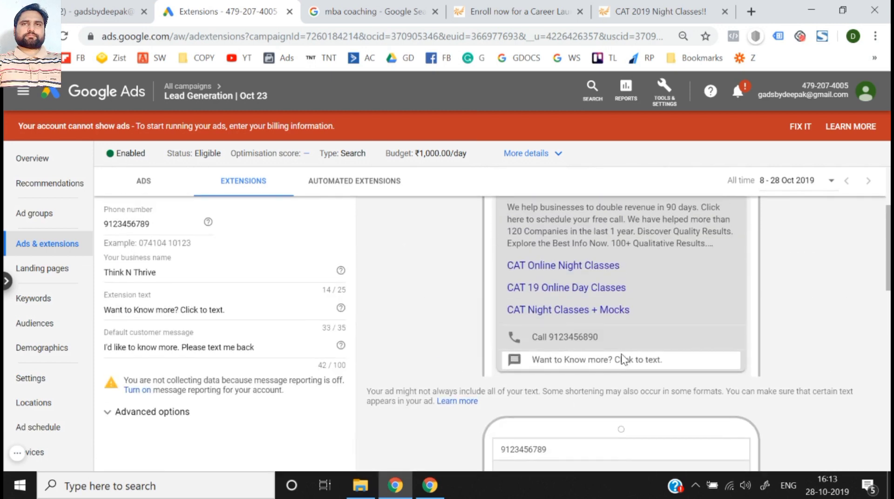
{"action": "left_click", "coordinate": [267, 350]}
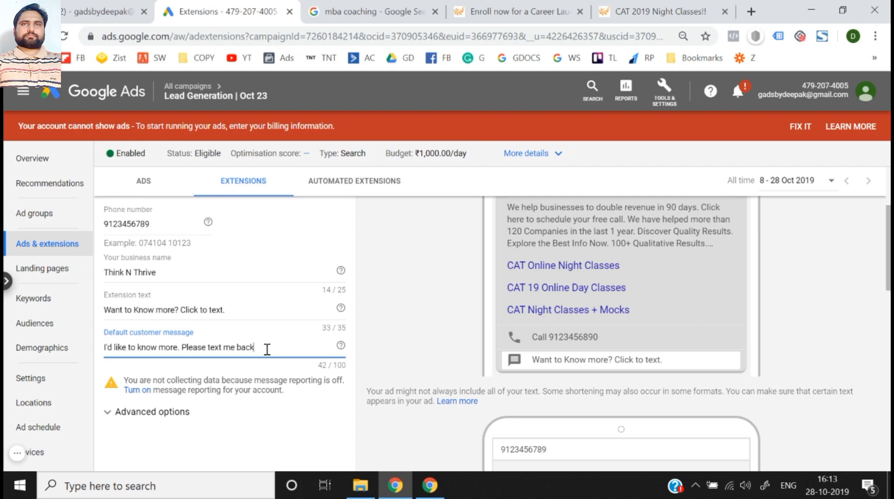
{"action": "triple_click", "coordinate": [267, 350]}
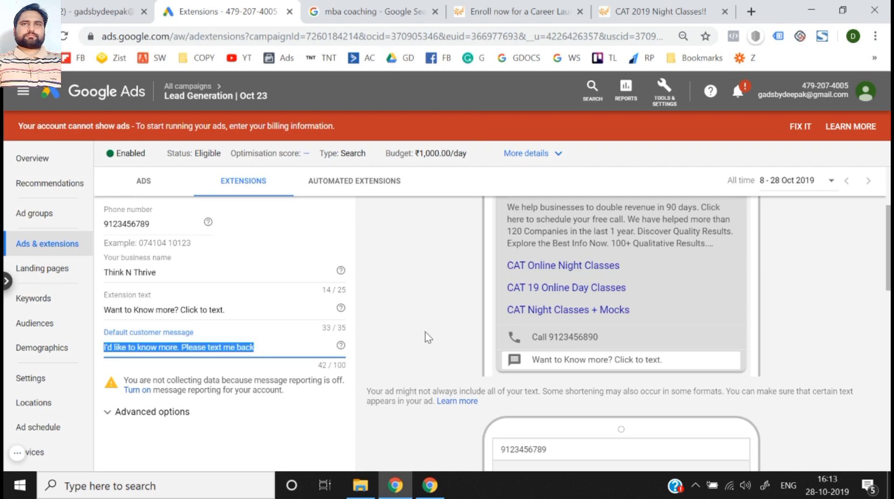
{"action": "type", "text": "Yes"}
{"action": "key", "text": "BackSpace"}
{"action": "key", "text": "BackSpace"}
{"action": "key", "text": "BackSpace"}
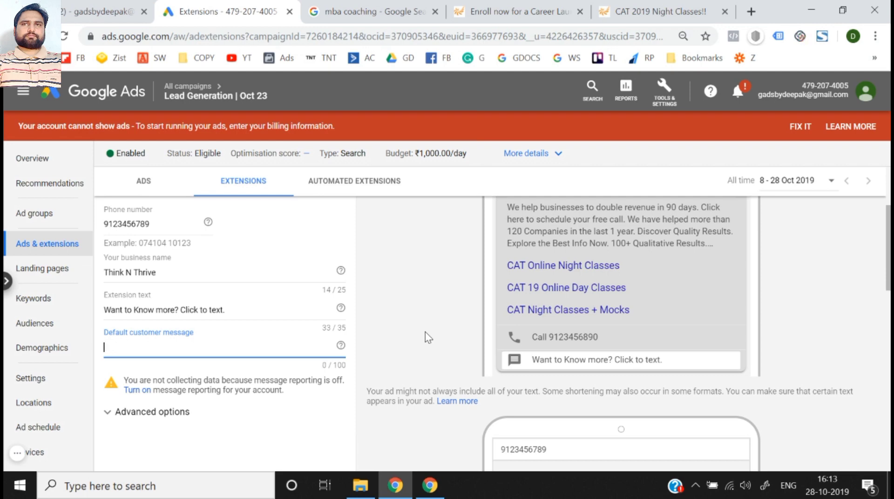
{"action": "type", "text": "I want to Enroll in"}
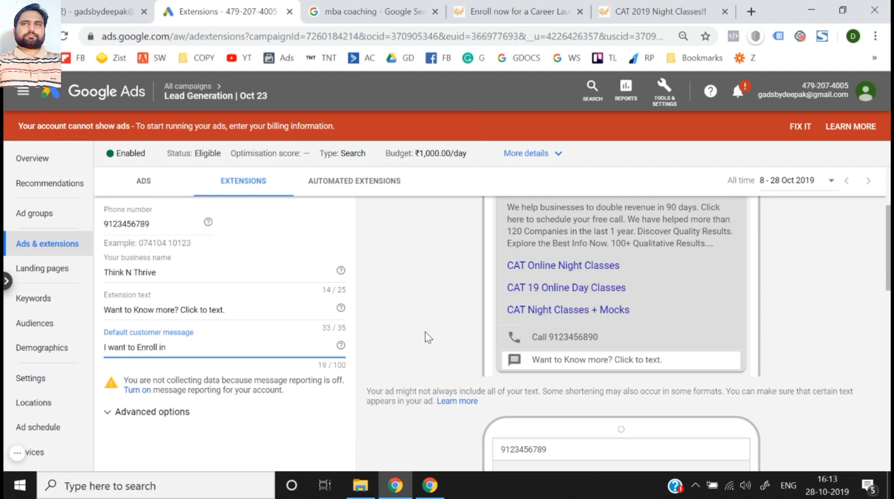
{"action": "type", "text": " Google ads"}
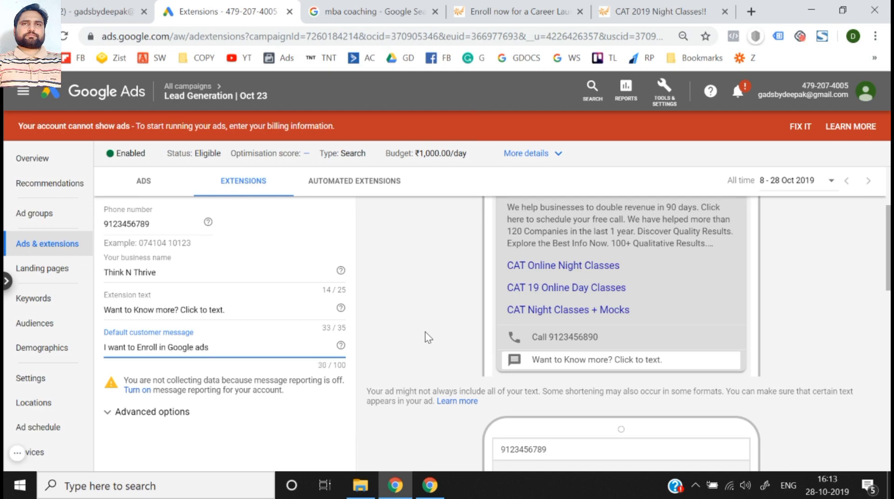
{"action": "type", "text": " Course. Pl"}
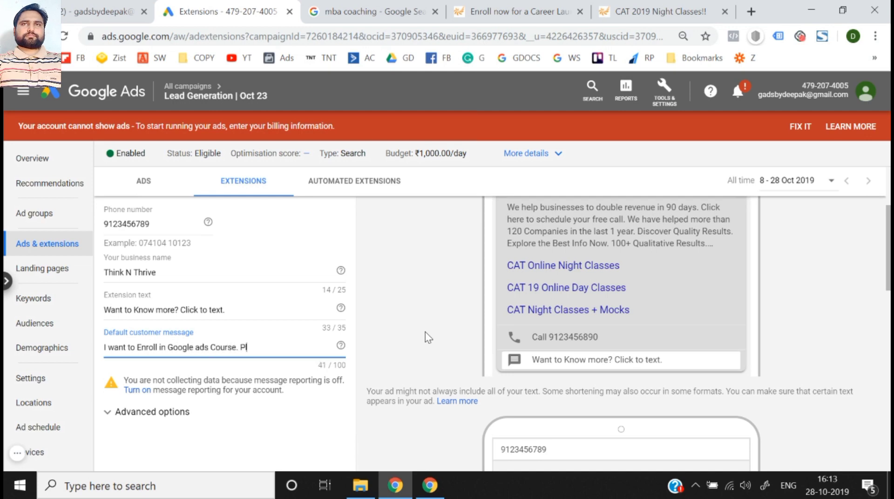
{"action": "type", "text": "ease share mor"}
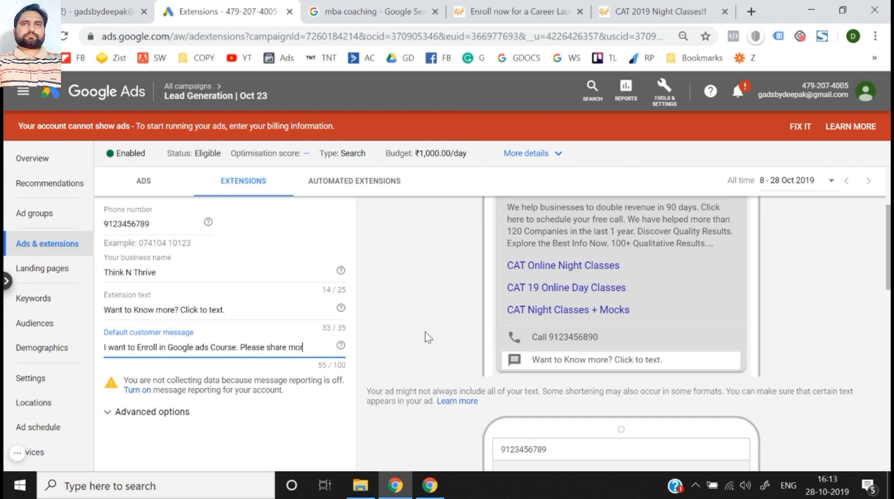
{"action": "type", "text": "e info."}
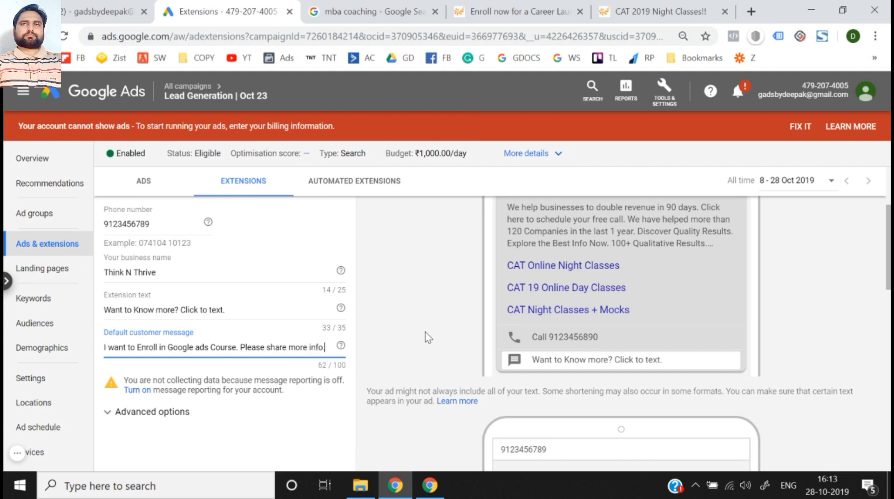
{"action": "left_click", "coordinate": [471, 337]}
{"action": "scroll", "coordinate": [471, 337], "scroll_direction": "down", "scroll_amount": 4}
{"action": "scroll", "coordinate": [471, 337], "scroll_direction": "up", "scroll_amount": 5}
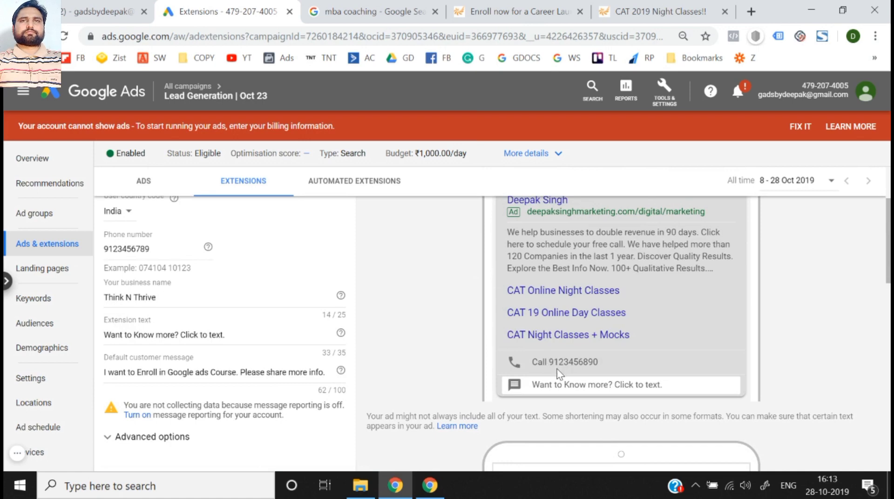
{"action": "scroll", "coordinate": [614, 282], "scroll_direction": "down", "scroll_amount": 3}
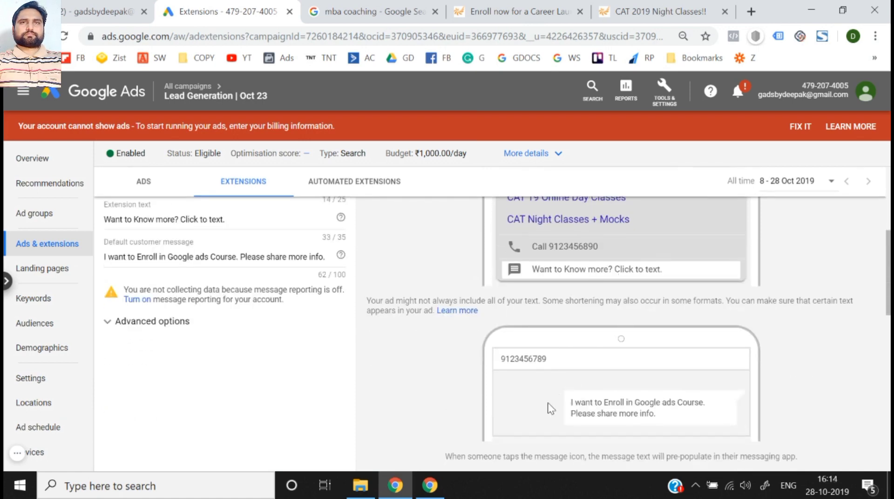
{"action": "scroll", "coordinate": [582, 401], "scroll_direction": "down", "scroll_amount": 1}
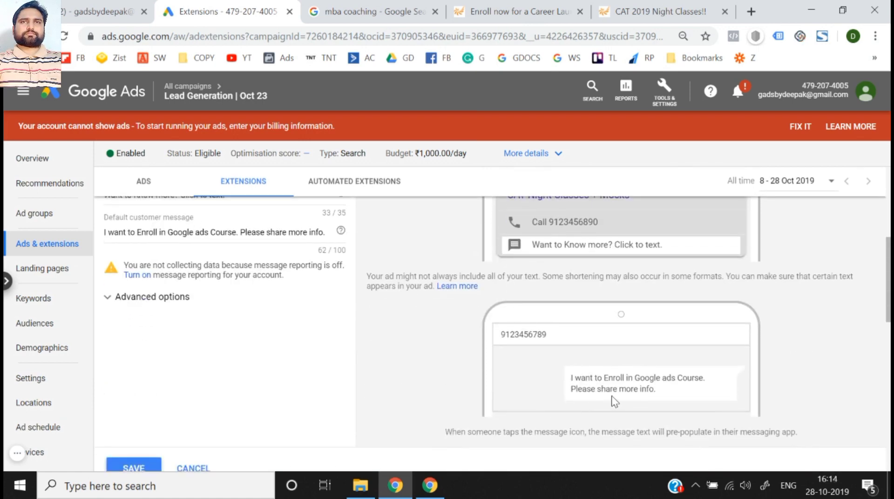
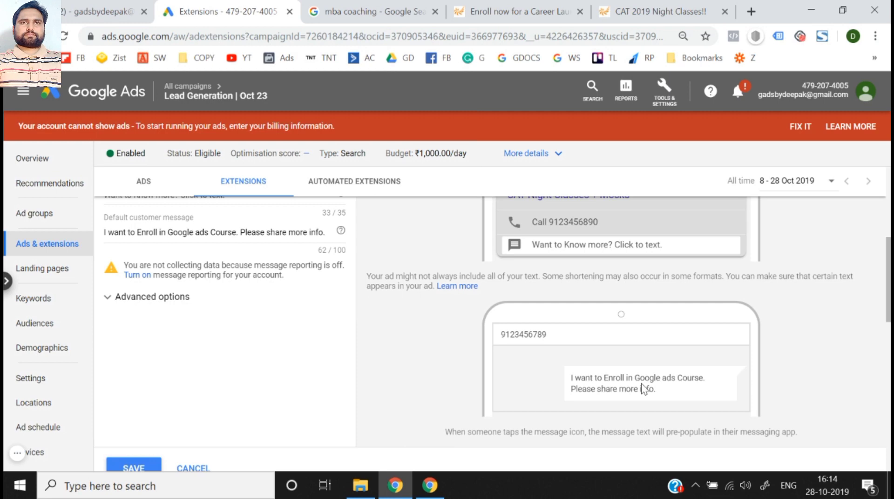
- Turn on message reporting for the account, check the extension's scheduling options and save the message extension
{"action": "left_click", "coordinate": [138, 275]}
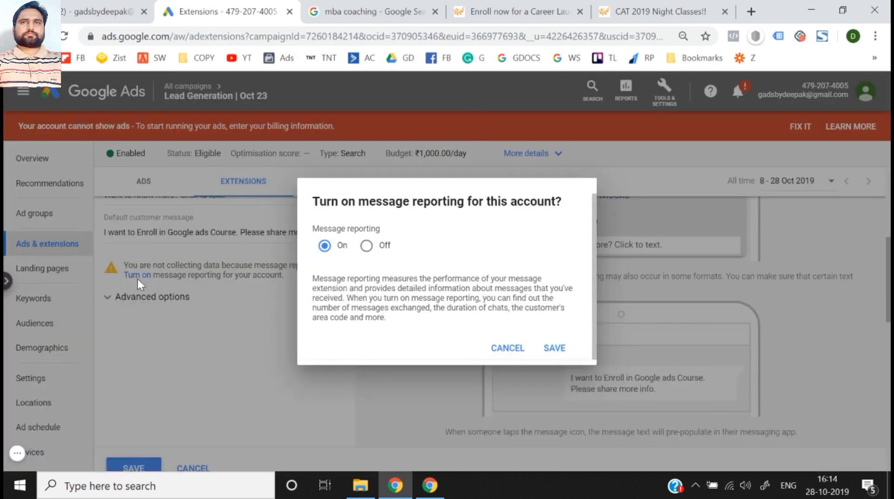
{"action": "left_click", "coordinate": [545, 352]}
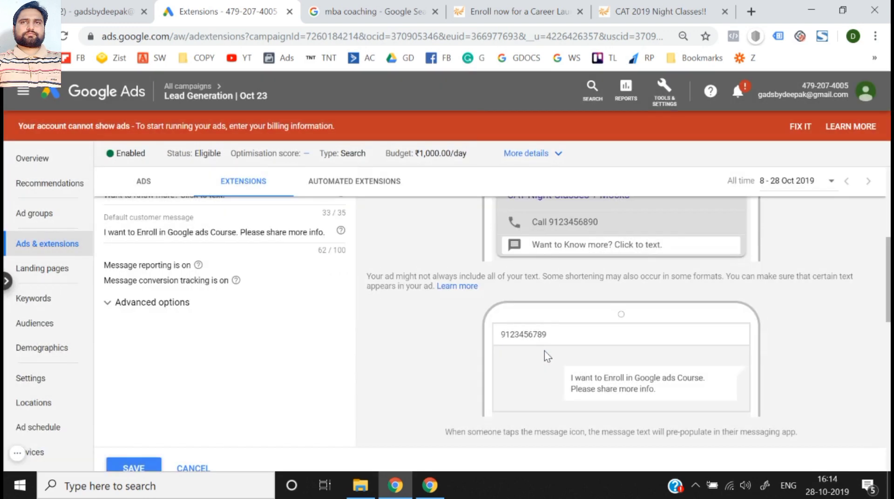
{"action": "left_click", "coordinate": [175, 305]}
{"action": "scroll", "coordinate": [142, 370], "scroll_direction": "down", "scroll_amount": 2}
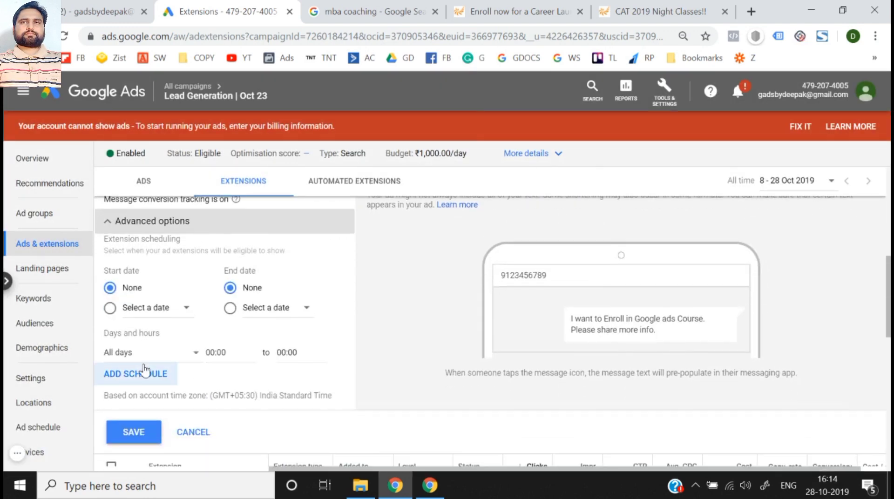
{"action": "scroll", "coordinate": [145, 369], "scroll_direction": "up", "scroll_amount": 1}
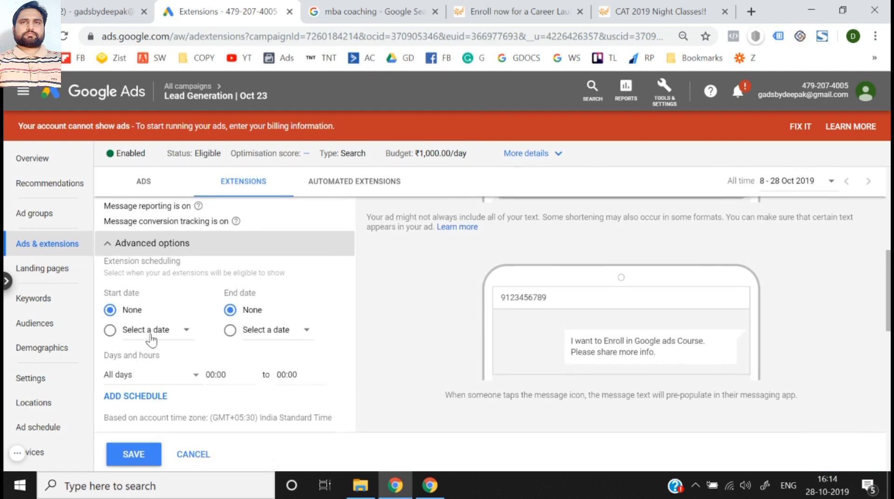
{"action": "scroll", "coordinate": [146, 364], "scroll_direction": "down", "scroll_amount": 1}
{"action": "left_click", "coordinate": [142, 427]}
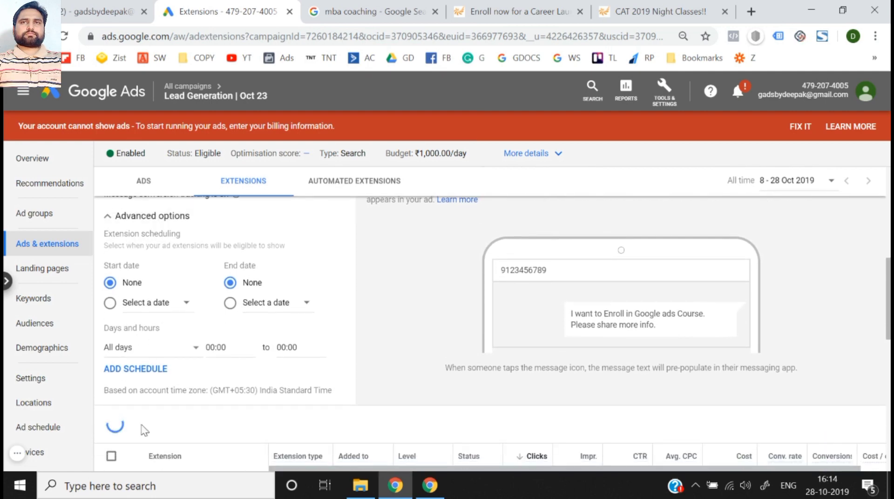
- Open the saved message extension from the extensions list to review its editable details, and close it without changes
{"action": "scroll", "coordinate": [261, 297], "scroll_direction": "up", "scroll_amount": 3}
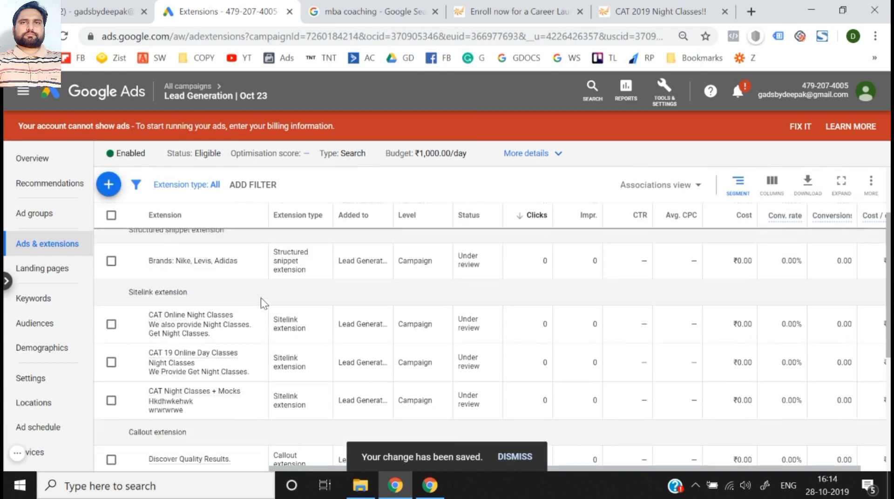
{"action": "scroll", "coordinate": [261, 298], "scroll_direction": "up", "scroll_amount": 2}
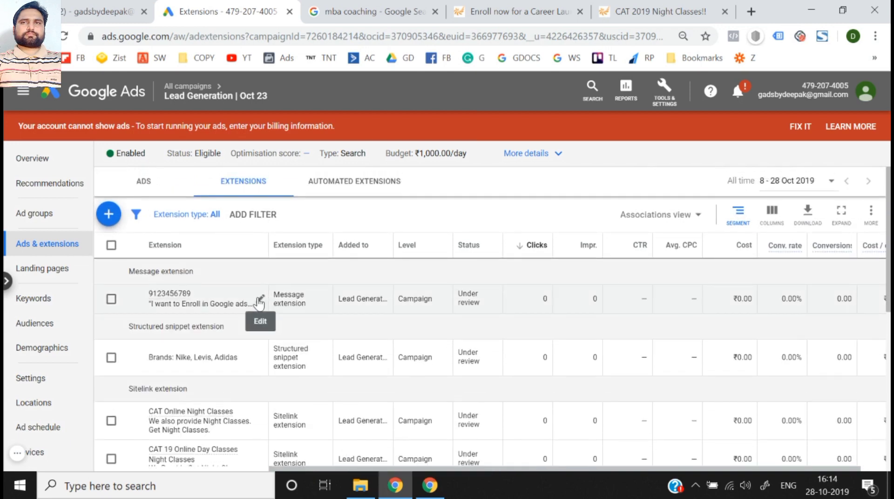
{"action": "left_click", "coordinate": [260, 303]}
{"action": "left_click", "coordinate": [170, 302]}
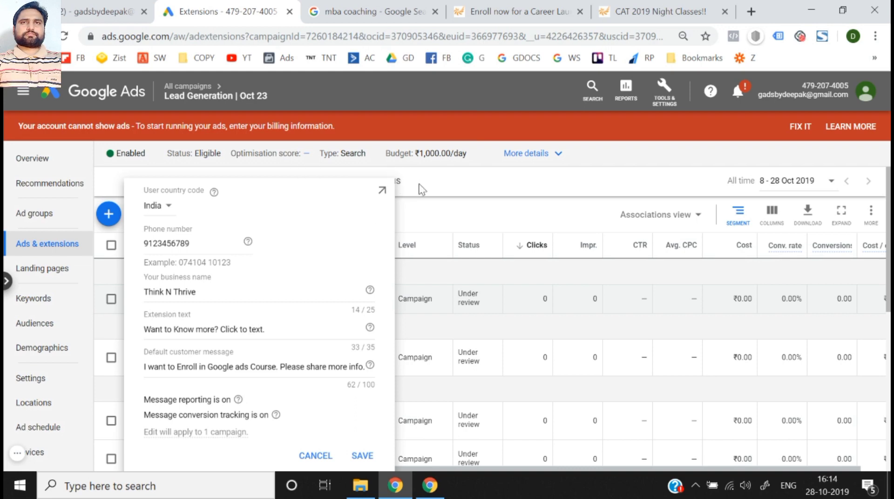
{"action": "left_click", "coordinate": [438, 216]}
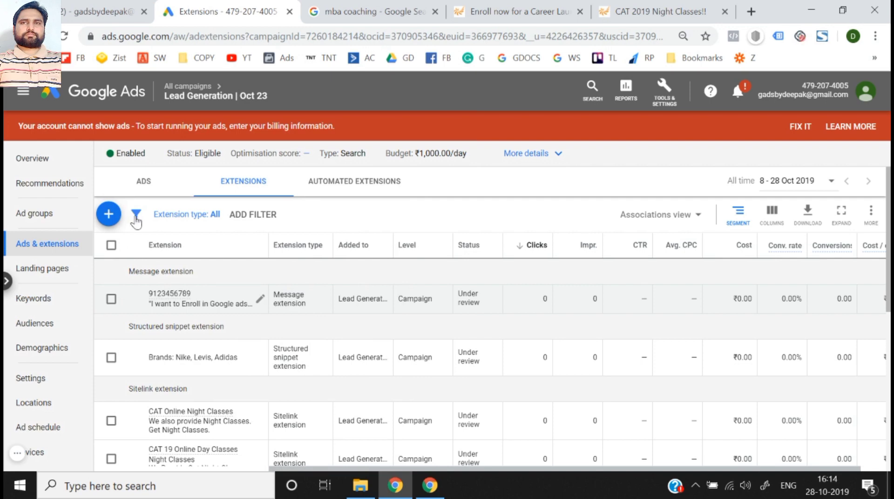
- View the Google My Business account linking options for a new location extension and cancel the setup
{"action": "left_click", "coordinate": [113, 217]}
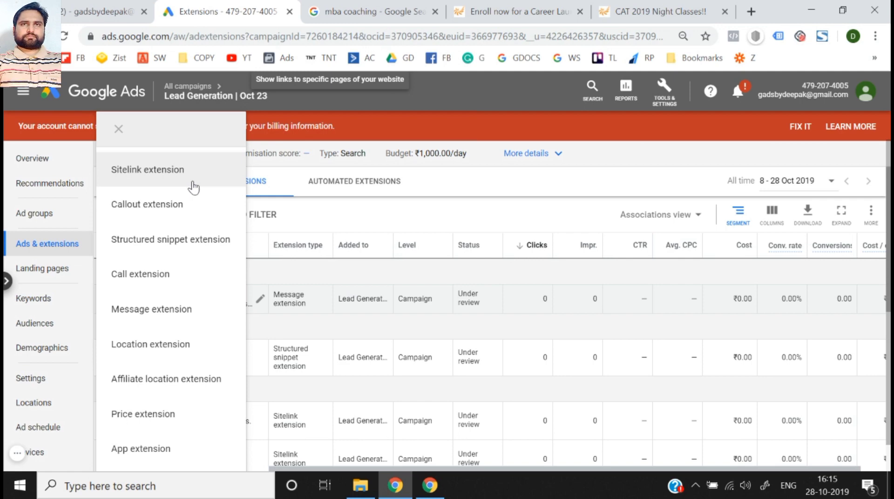
{"action": "left_click", "coordinate": [166, 345]}
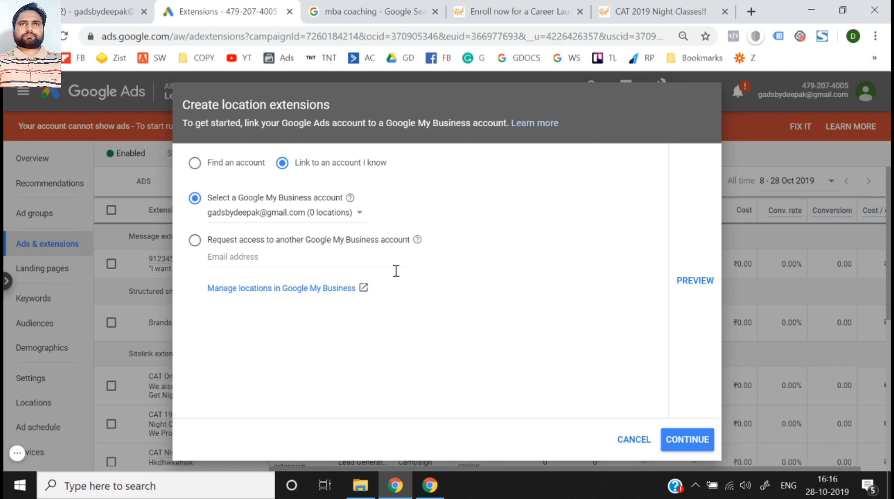
{"action": "left_click", "coordinate": [653, 443]}
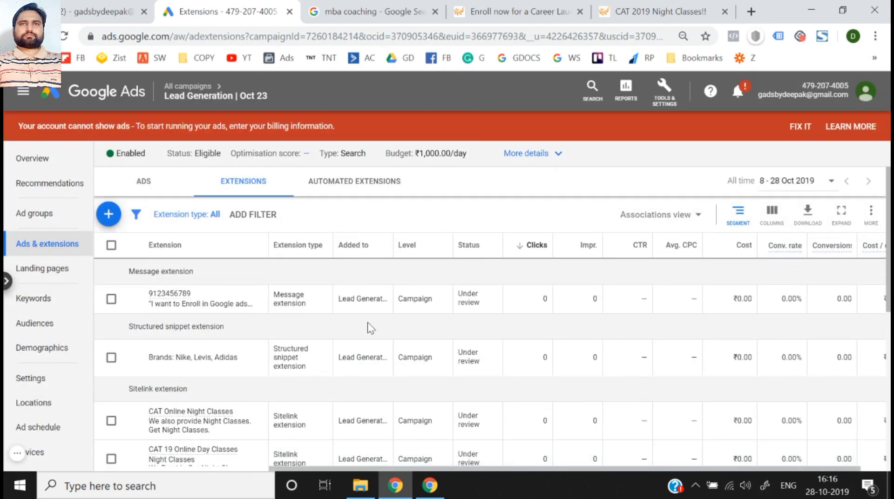
- Open a new affiliate location extension and review its form and mobile preview
{"action": "left_click", "coordinate": [108, 215]}
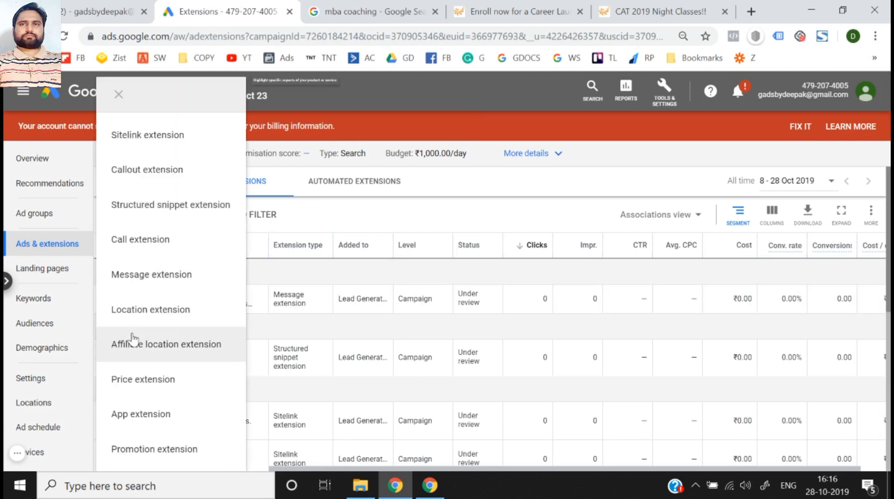
{"action": "left_click", "coordinate": [170, 343]}
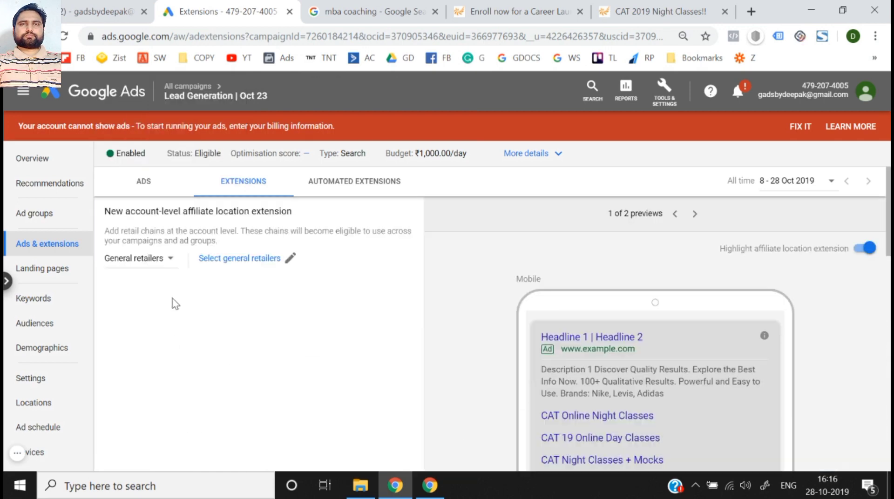
{"action": "scroll", "coordinate": [211, 264], "scroll_direction": "down", "scroll_amount": 5}
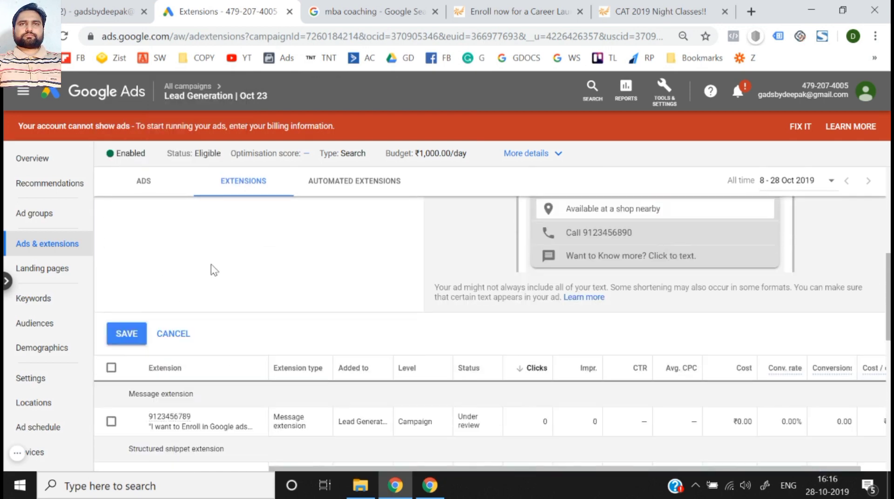
{"action": "scroll", "coordinate": [211, 270], "scroll_direction": "up", "scroll_amount": 5}
- Look for India among the general retailers' countries and cancel the affiliate location extension
{"action": "left_click", "coordinate": [229, 264]}
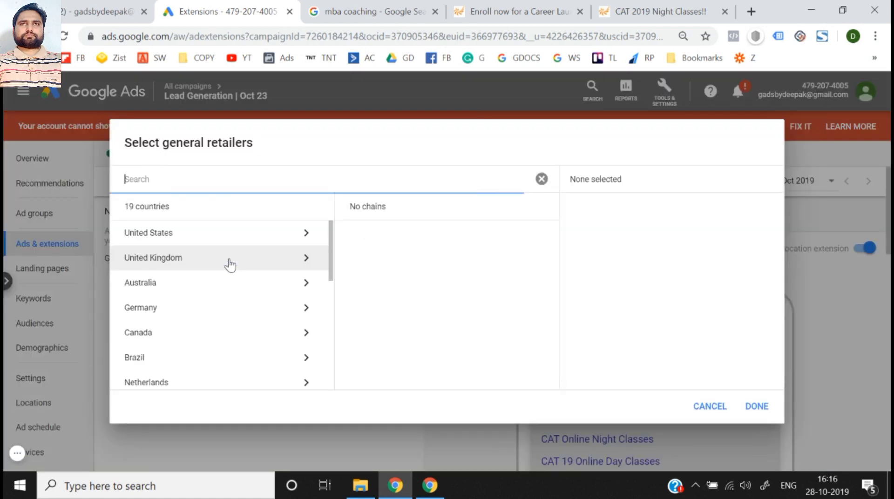
{"action": "type", "text": "ind"}
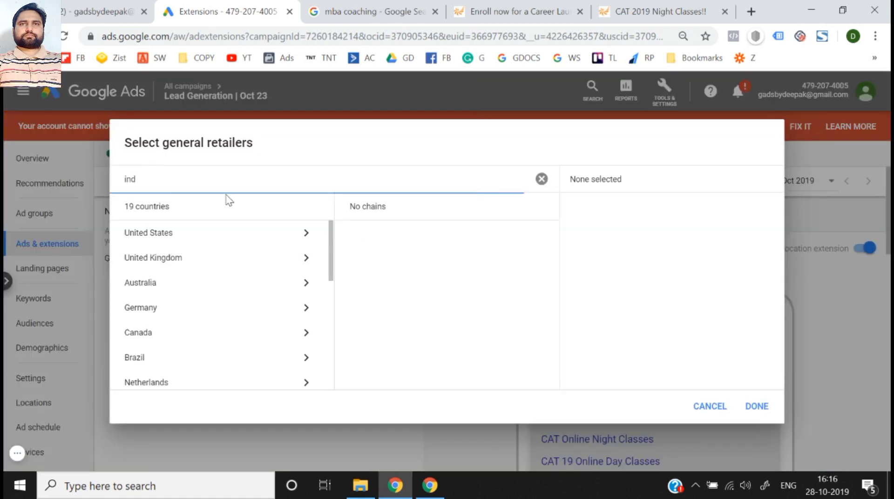
{"action": "type", "text": "ia"}
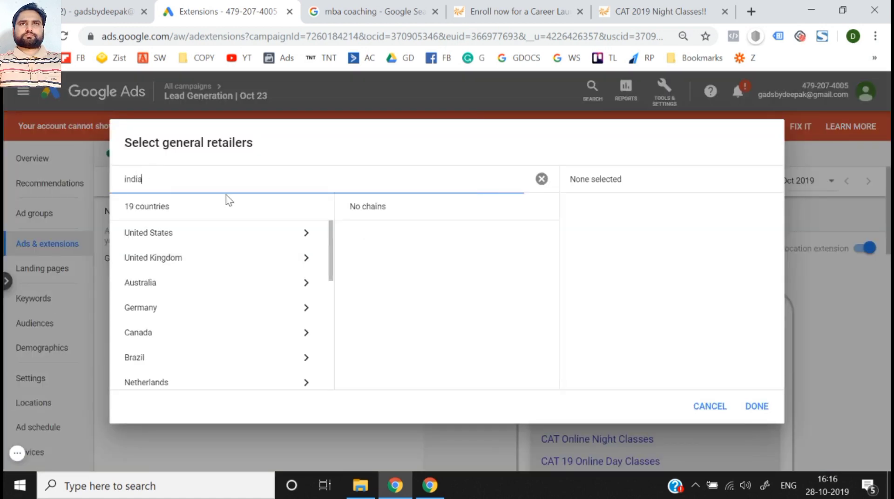
{"action": "scroll", "coordinate": [200, 335], "scroll_direction": "down", "scroll_amount": 4}
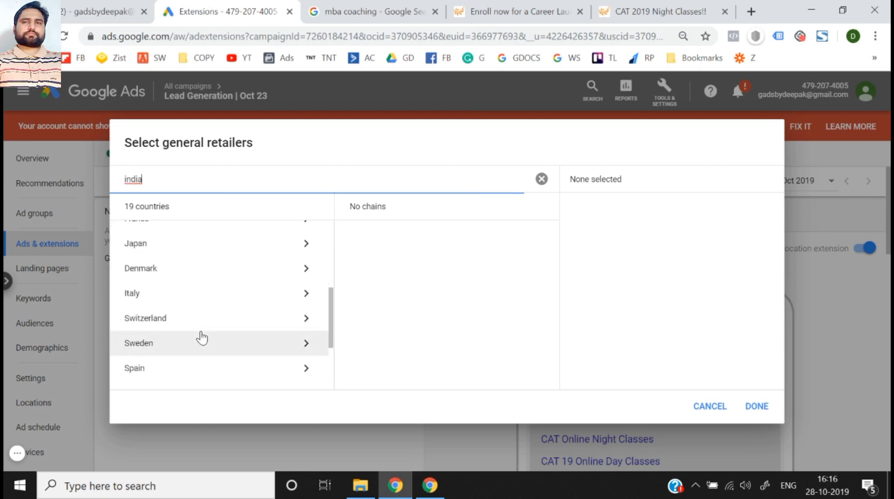
{"action": "scroll", "coordinate": [202, 338], "scroll_direction": "down", "scroll_amount": 3}
{"action": "scroll", "coordinate": [202, 337], "scroll_direction": "up", "scroll_amount": 7}
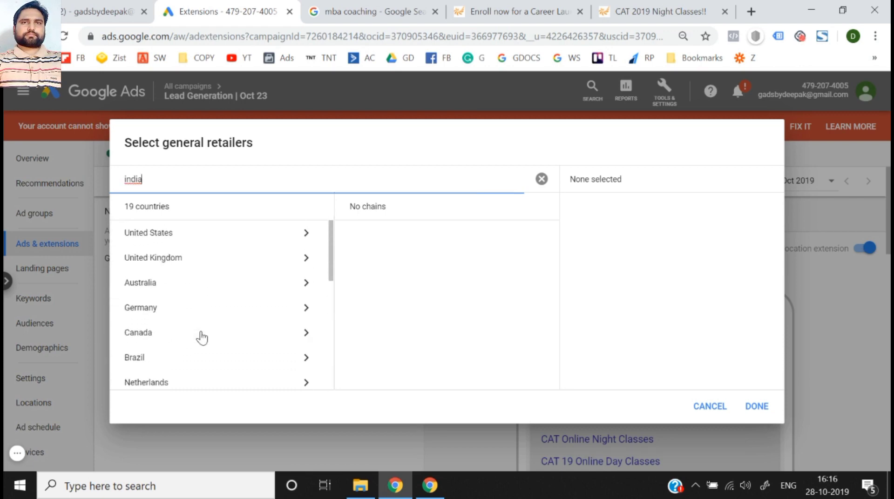
{"action": "scroll", "coordinate": [225, 323], "scroll_direction": "down", "scroll_amount": 3}
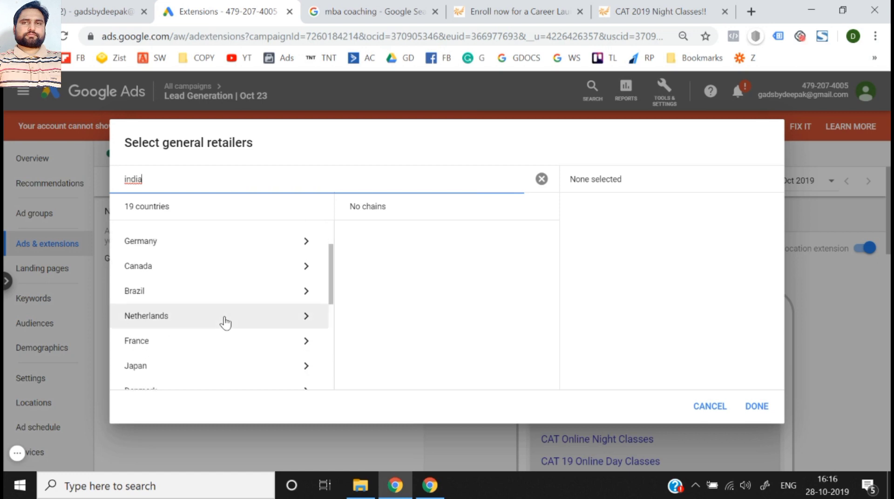
{"action": "scroll", "coordinate": [226, 323], "scroll_direction": "down", "scroll_amount": 4}
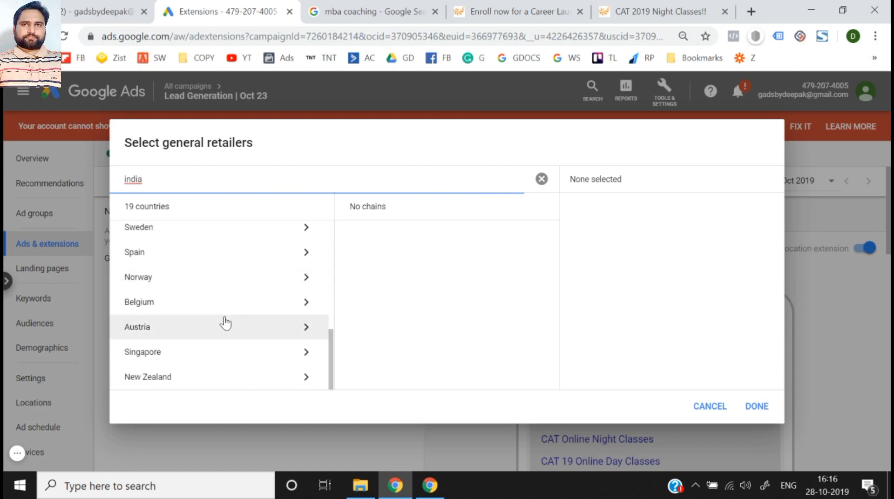
{"action": "left_click", "coordinate": [721, 405]}
{"action": "scroll", "coordinate": [279, 403], "scroll_direction": "down", "scroll_amount": 7}
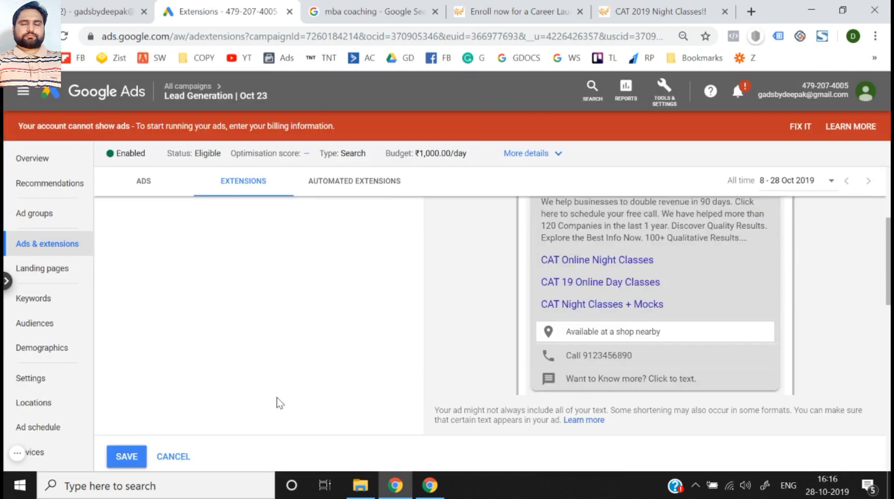
{"action": "left_click", "coordinate": [168, 371]}
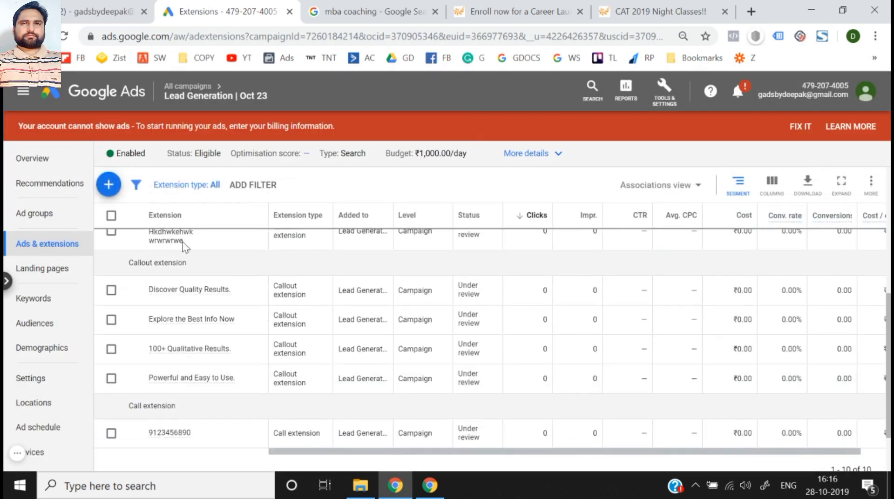
- Start a price extension for the Lead Generation | Oct 23 campaign, reviewing its item fields and the Career Launcher programs page as an example
{"action": "left_click", "coordinate": [109, 184]}
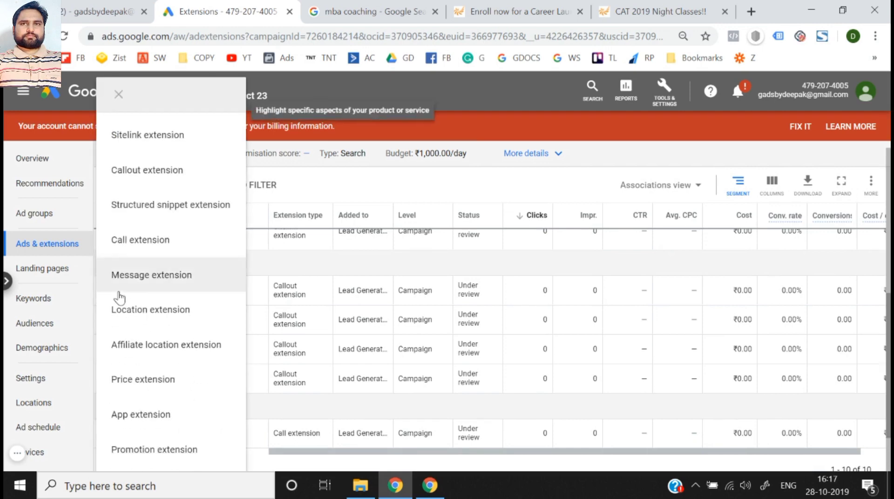
{"action": "left_click", "coordinate": [149, 389]}
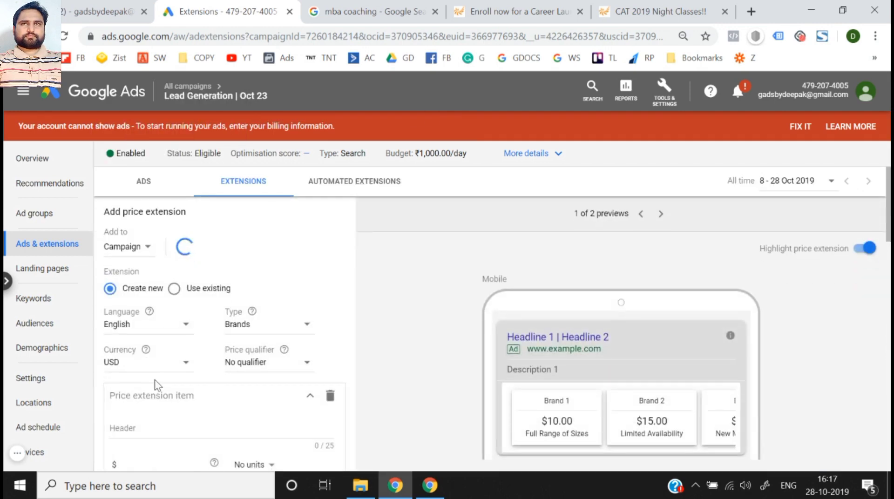
{"action": "scroll", "coordinate": [304, 302], "scroll_direction": "down", "scroll_amount": 1}
{"action": "scroll", "coordinate": [395, 325], "scroll_direction": "down", "scroll_amount": 2}
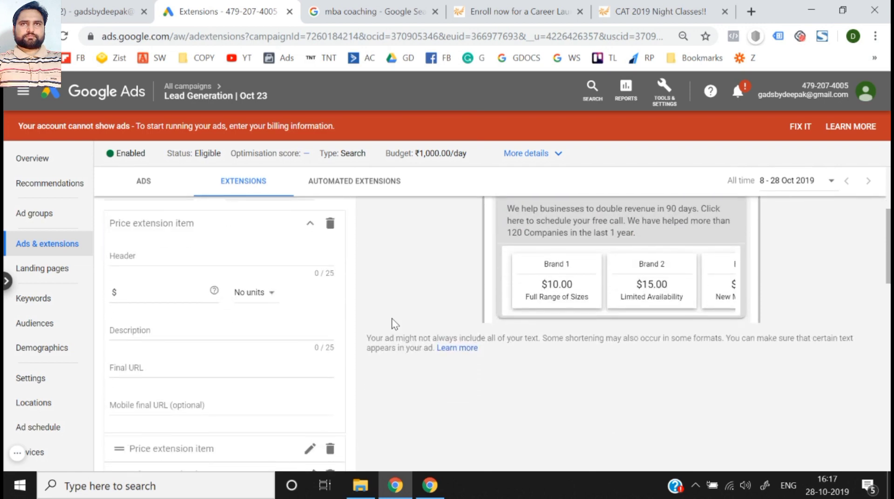
{"action": "scroll", "coordinate": [395, 325], "scroll_direction": "up", "scroll_amount": 3}
{"action": "scroll", "coordinate": [395, 324], "scroll_direction": "up", "scroll_amount": 1}
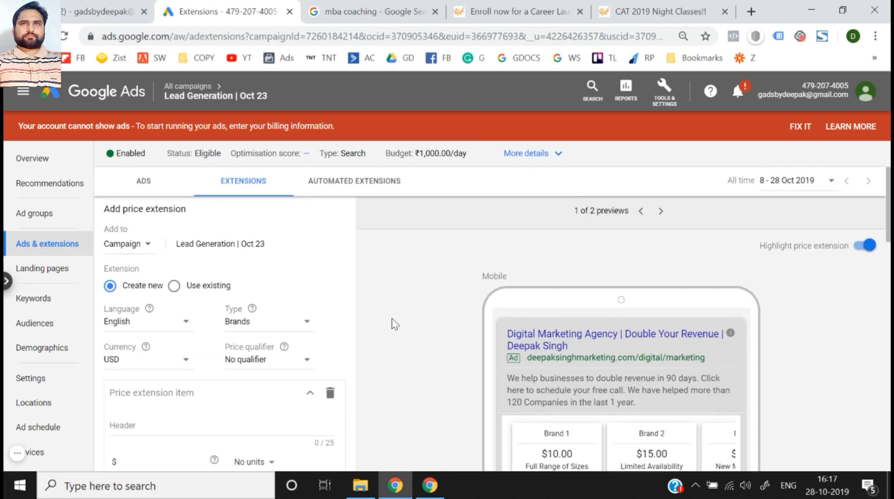
{"action": "left_click", "coordinate": [536, 11]}
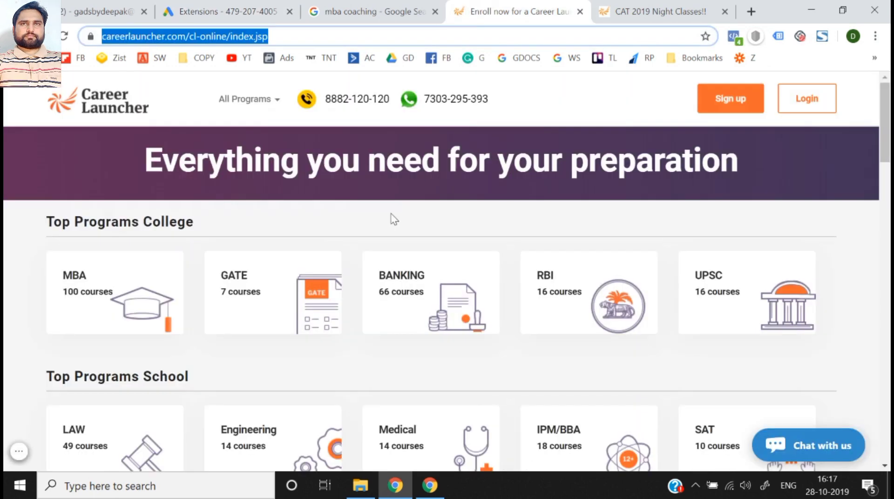
{"action": "left_click", "coordinate": [251, 7]}
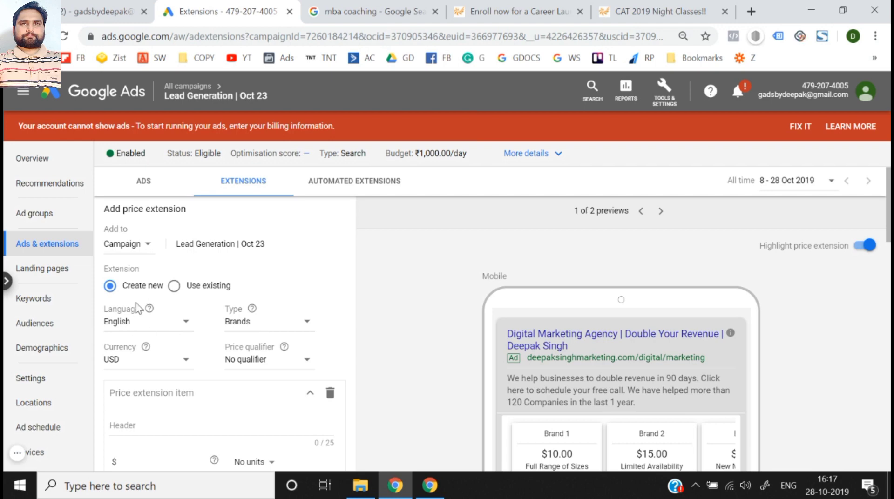
- Review the available price extension types and keep Brands as the type
{"action": "left_click", "coordinate": [247, 329]}
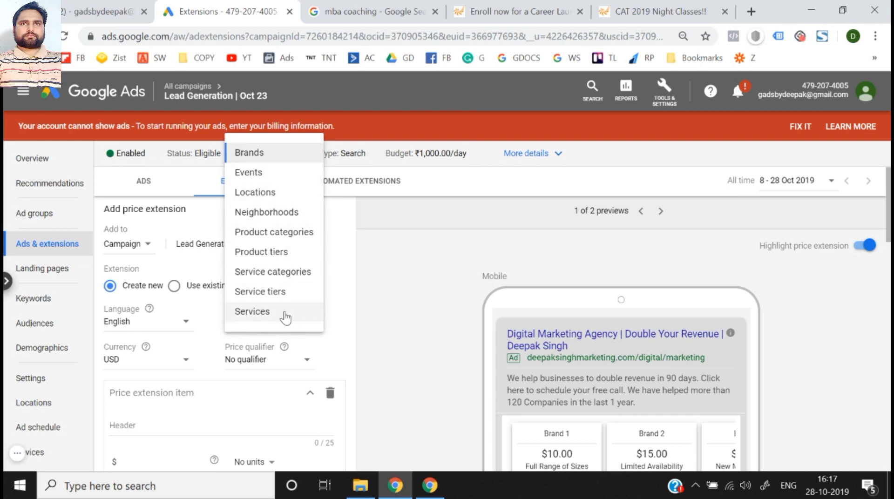
{"action": "left_click", "coordinate": [385, 309]}
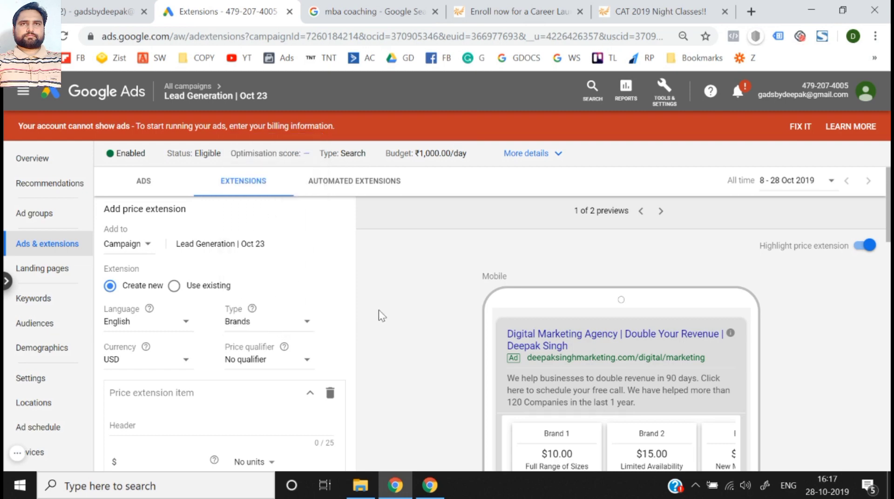
{"action": "left_click", "coordinate": [255, 323]}
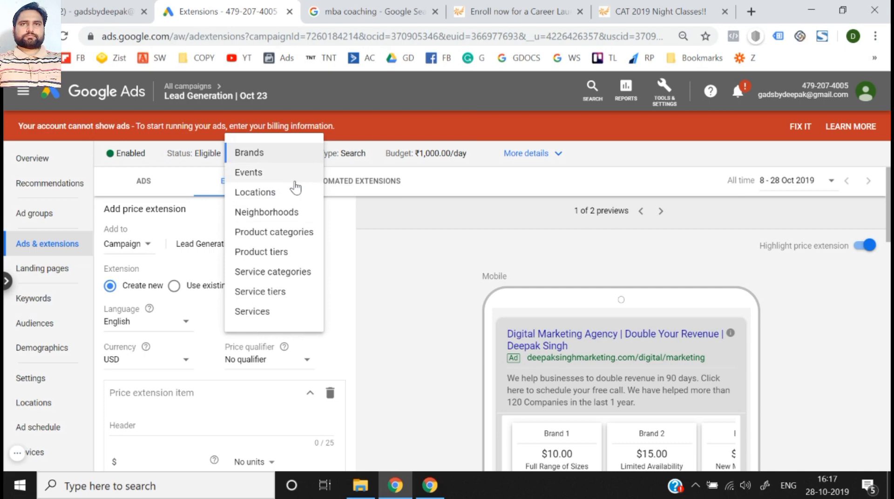
{"action": "left_click", "coordinate": [242, 155]}
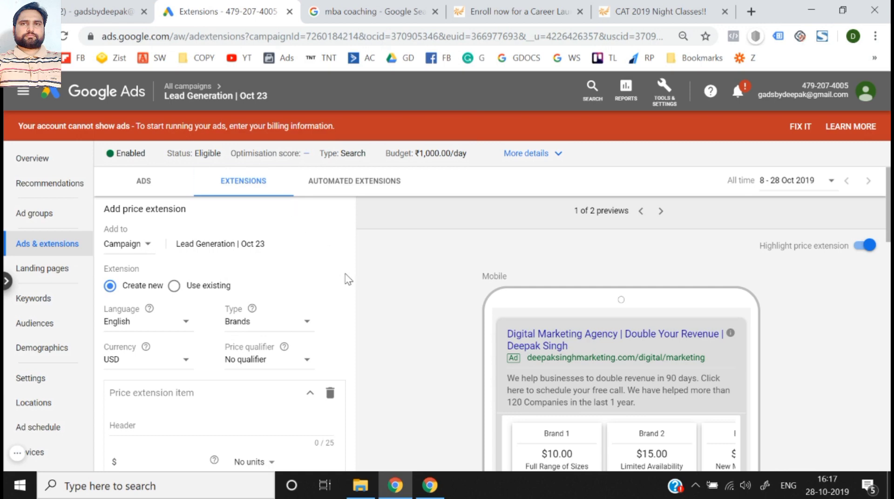
{"action": "left_click", "coordinate": [252, 332]}
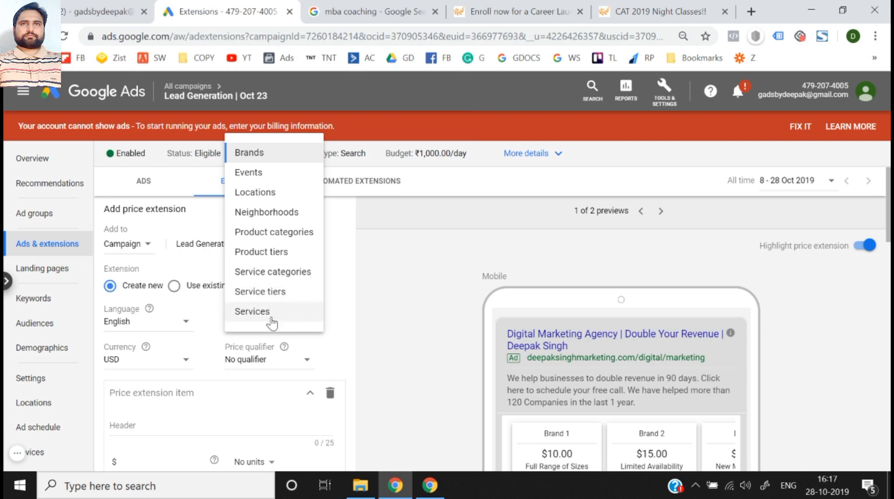
{"action": "left_click", "coordinate": [260, 158]}
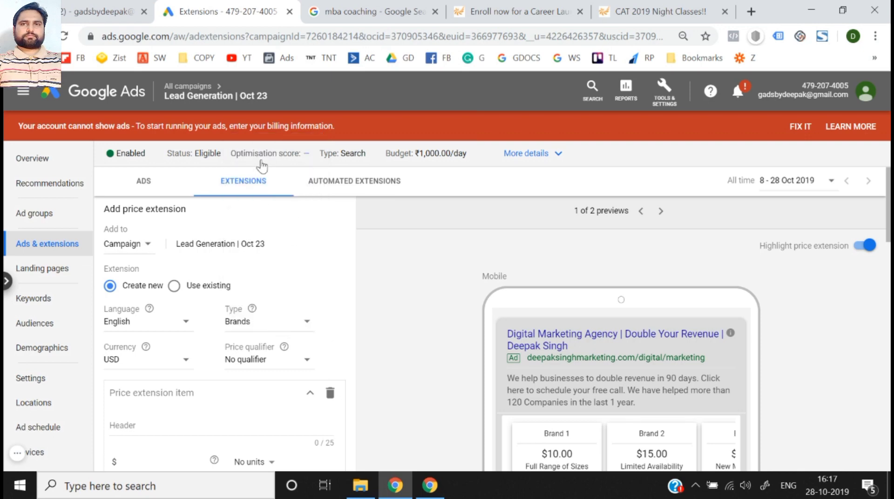
- Set the price extension's currency to INR and look over the price qualifier options
{"action": "left_click", "coordinate": [128, 361]}
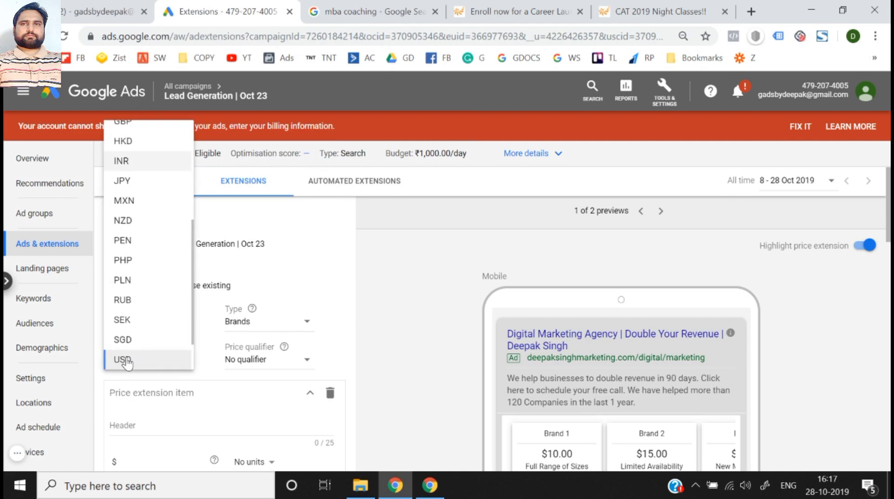
{"action": "left_click", "coordinate": [140, 163]}
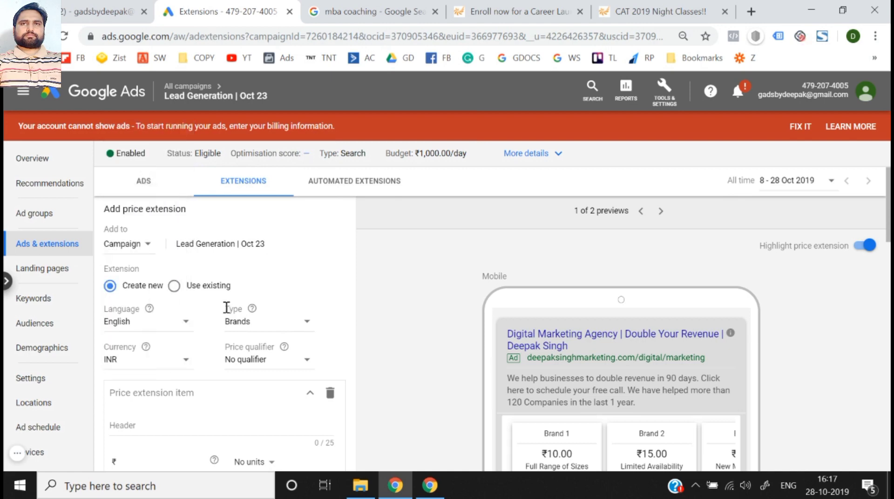
{"action": "scroll", "coordinate": [227, 308], "scroll_direction": "down", "scroll_amount": 2}
{"action": "scroll", "coordinate": [172, 317], "scroll_direction": "up", "scroll_amount": 1}
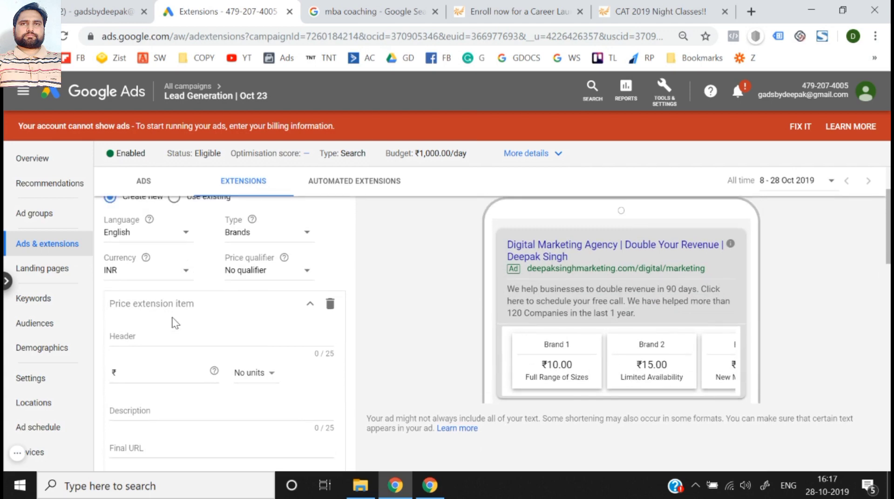
{"action": "left_click", "coordinate": [251, 271]}
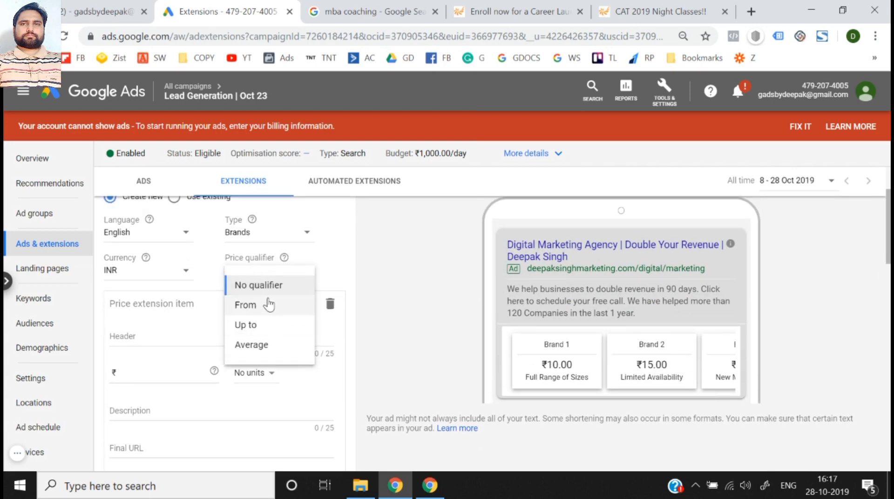
{"action": "left_click", "coordinate": [386, 292]}
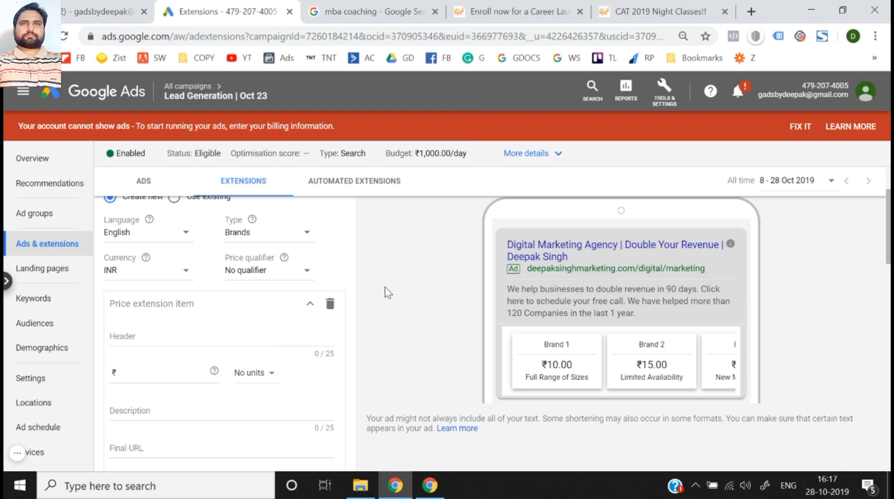
- Give the first price extension item the header "Nike Shoes" and a price of ₹3,000 with no units
{"action": "left_click", "coordinate": [151, 334]}
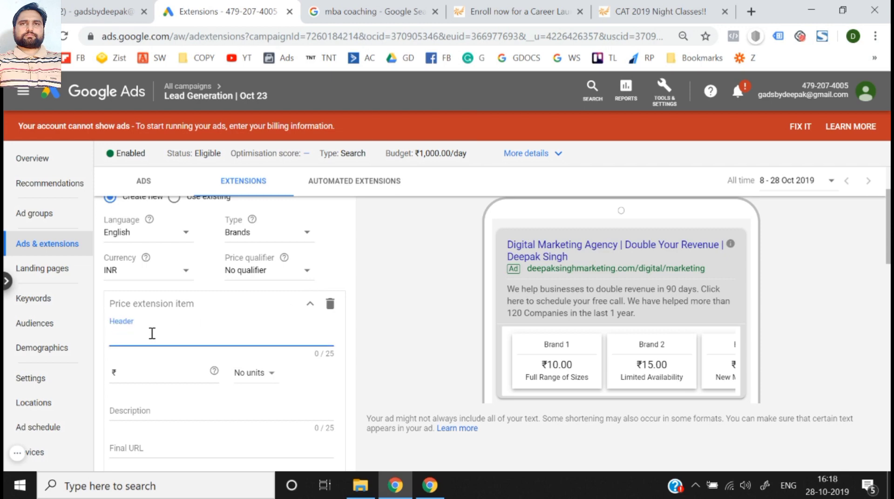
{"action": "type", "text": "Ni"}
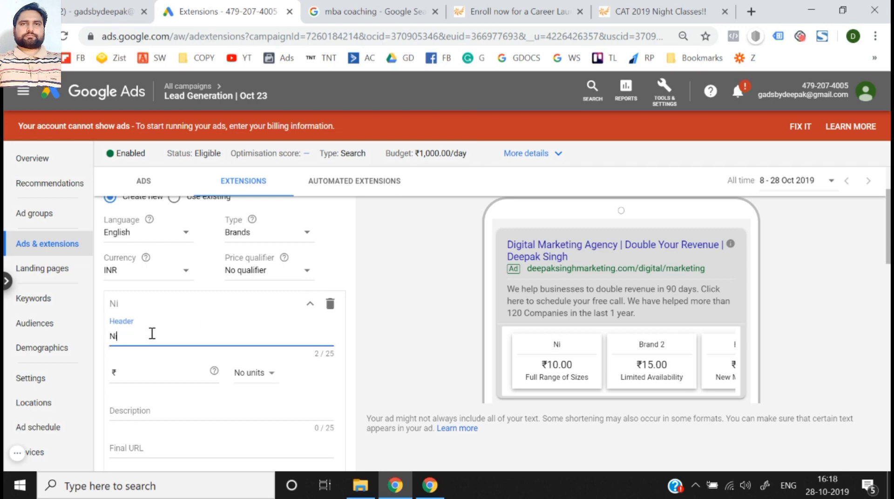
{"action": "type", "text": "ke Shoes"}
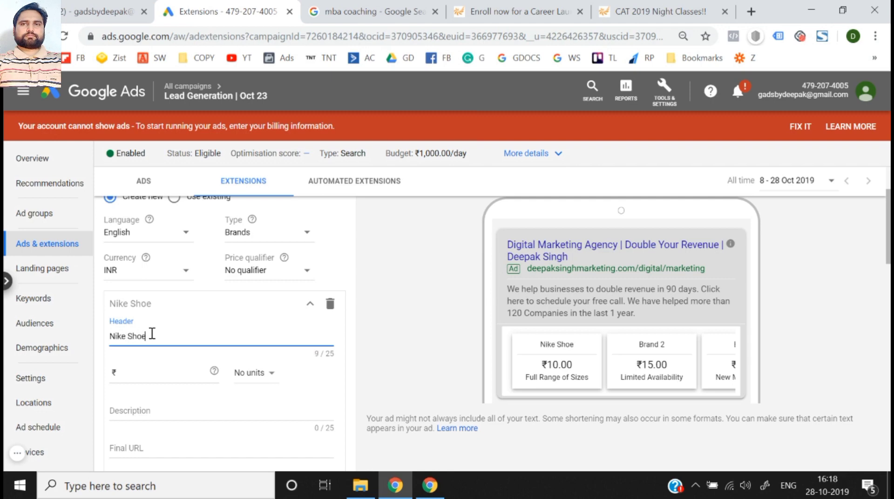
{"action": "left_click", "coordinate": [157, 371]}
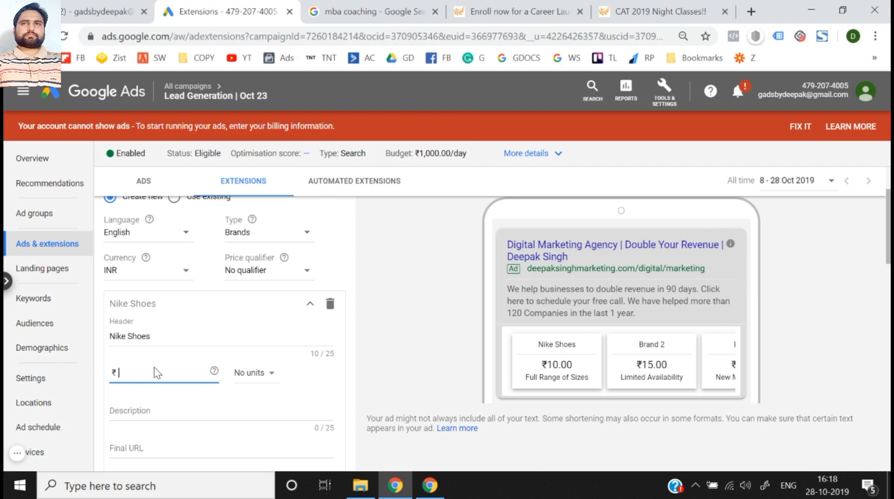
{"action": "type", "text": "3000"}
{"action": "left_click", "coordinate": [241, 381]}
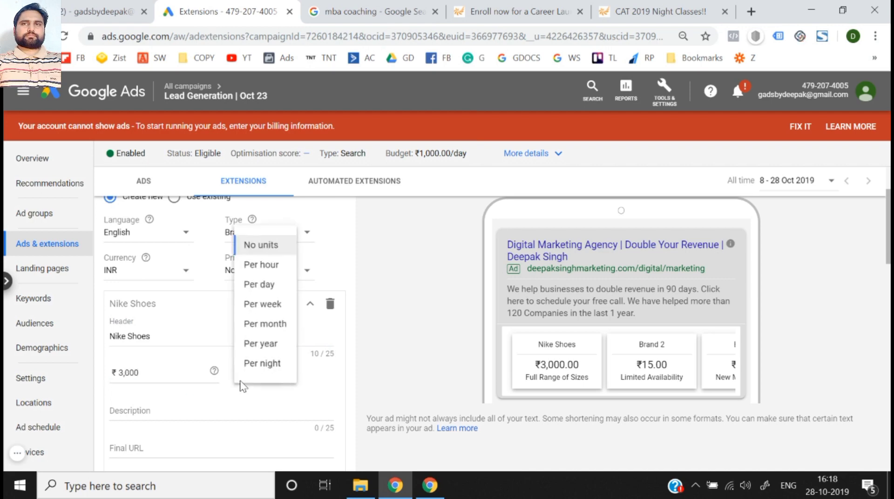
{"action": "left_click", "coordinate": [270, 246]}
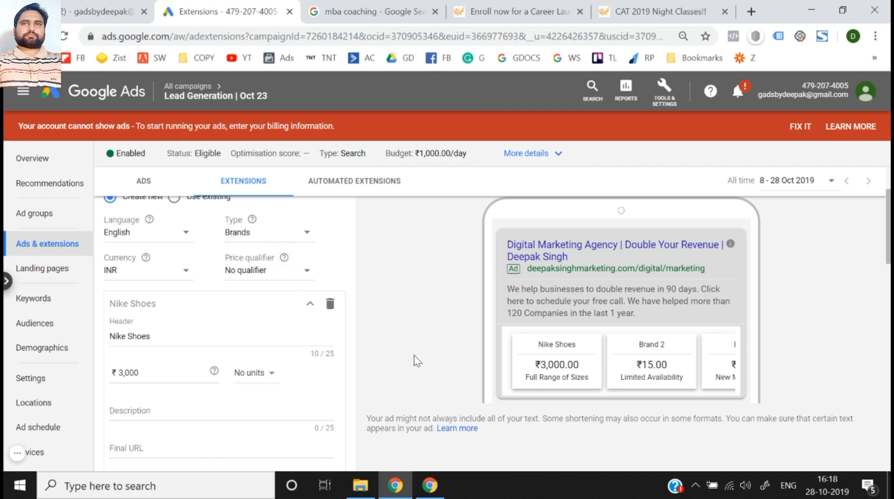
- Compare the From and Up to price qualifiers in the ad preview and settle on From
{"action": "left_click", "coordinate": [271, 272]}
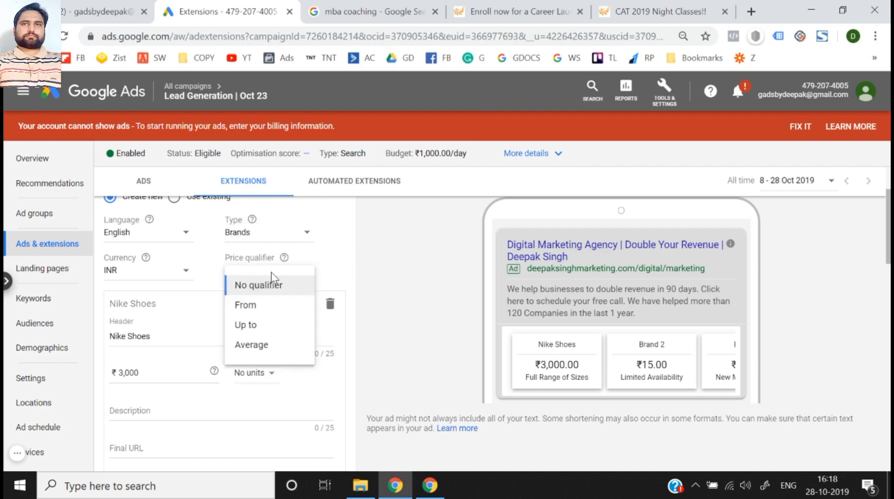
{"action": "left_click", "coordinate": [245, 305]}
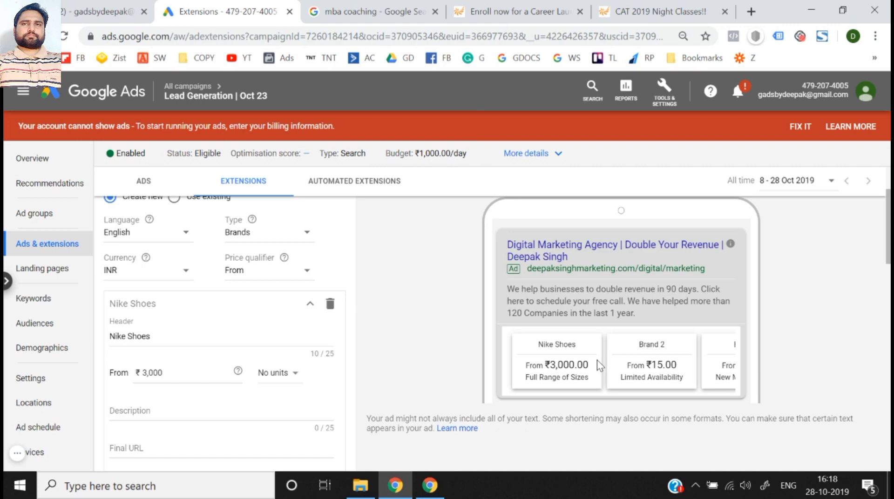
{"action": "left_click", "coordinate": [272, 271]}
{"action": "left_click", "coordinate": [261, 326]}
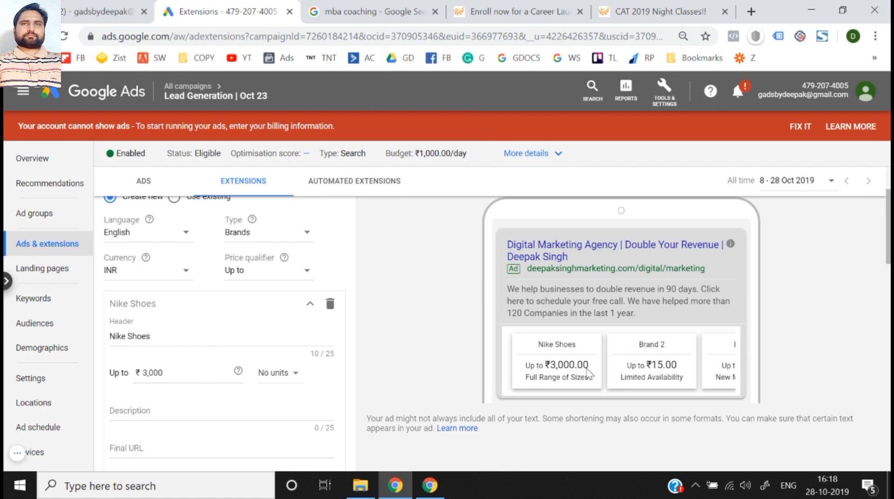
{"action": "left_click", "coordinate": [282, 276]}
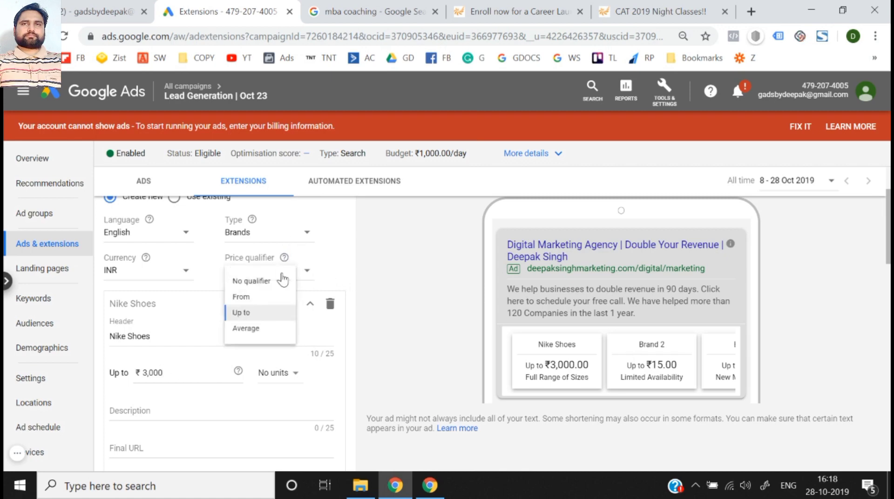
{"action": "left_click", "coordinate": [261, 314]}
- Enter "Buy brand new nike shoes." as the description of the Nike Shoes item
{"action": "scroll", "coordinate": [426, 345], "scroll_direction": "down", "scroll_amount": 2}
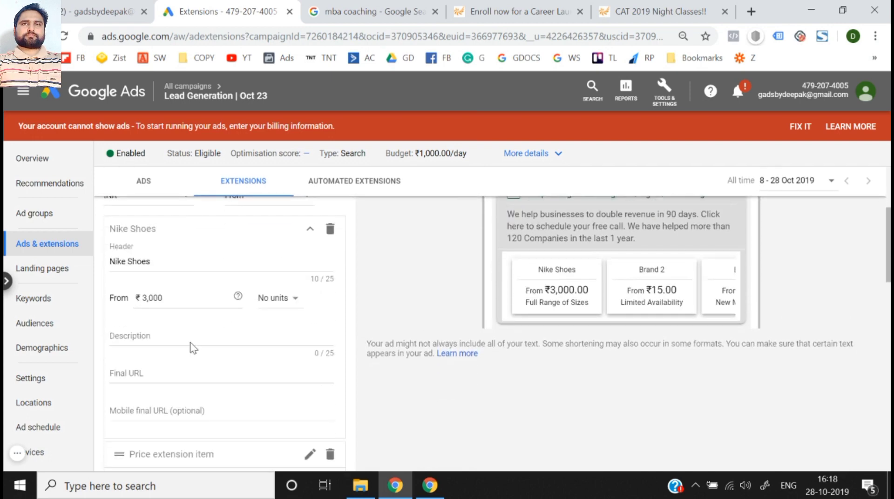
{"action": "left_click", "coordinate": [189, 340]}
{"action": "type", "text": "Buy"}
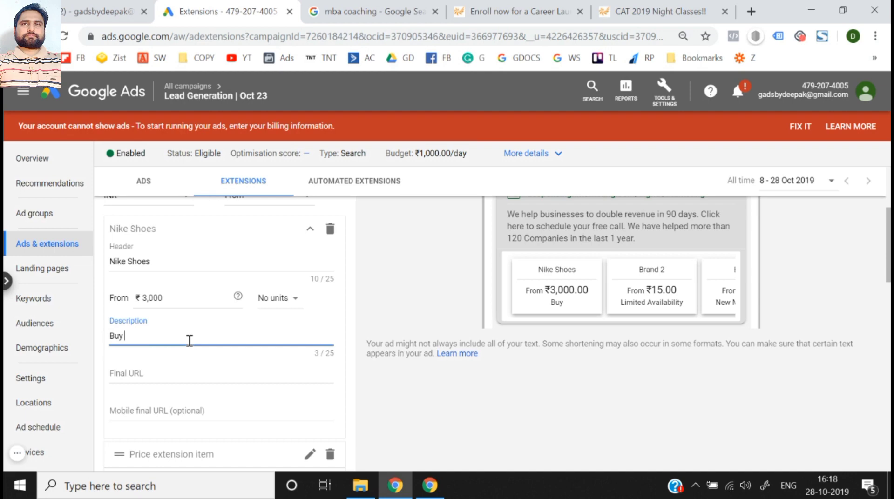
{"action": "type", "text": " brand"}
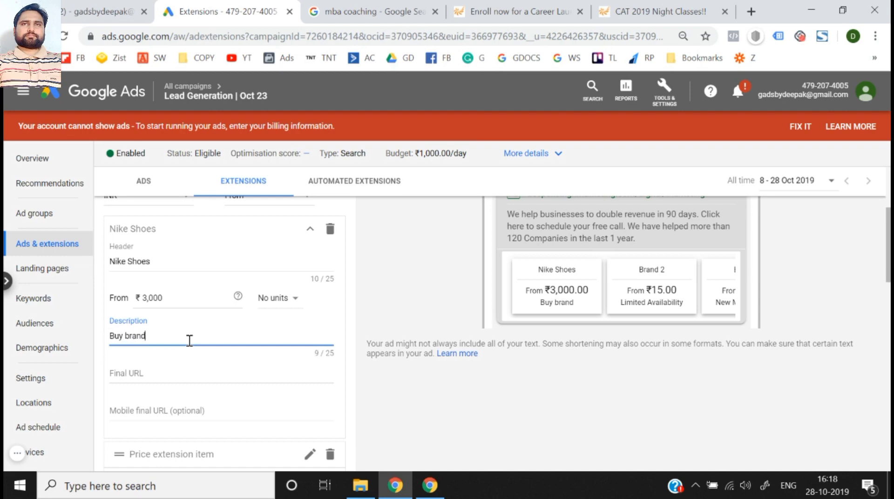
{"action": "type", "text": " new nui"}
{"action": "key", "text": "BackSpace"}
{"action": "key", "text": "BackSpace"}
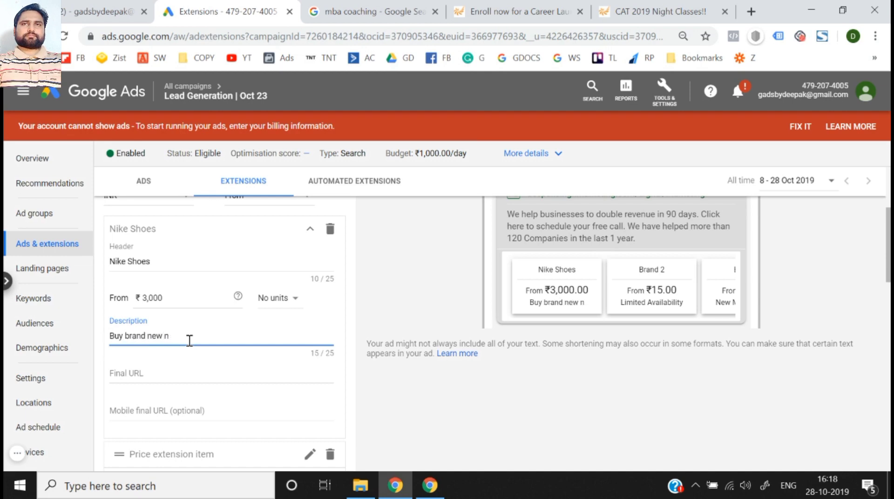
{"action": "type", "text": "ike shoes"}
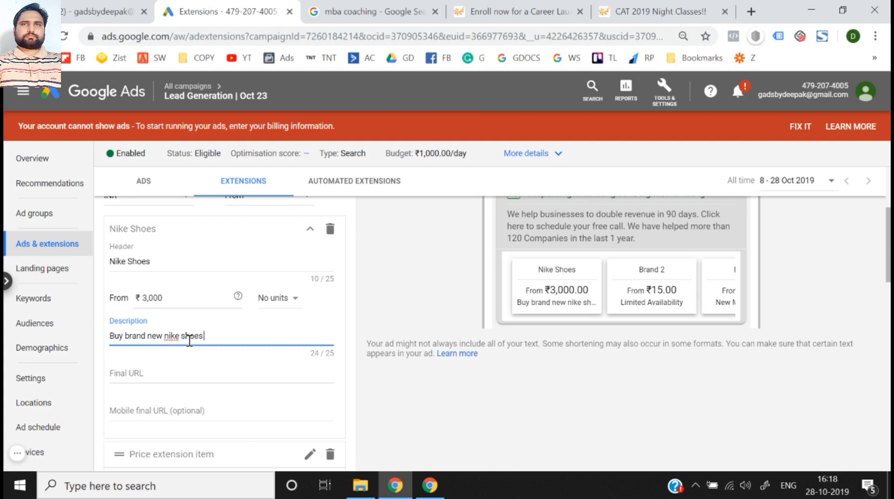
{"action": "type", "text": "."}
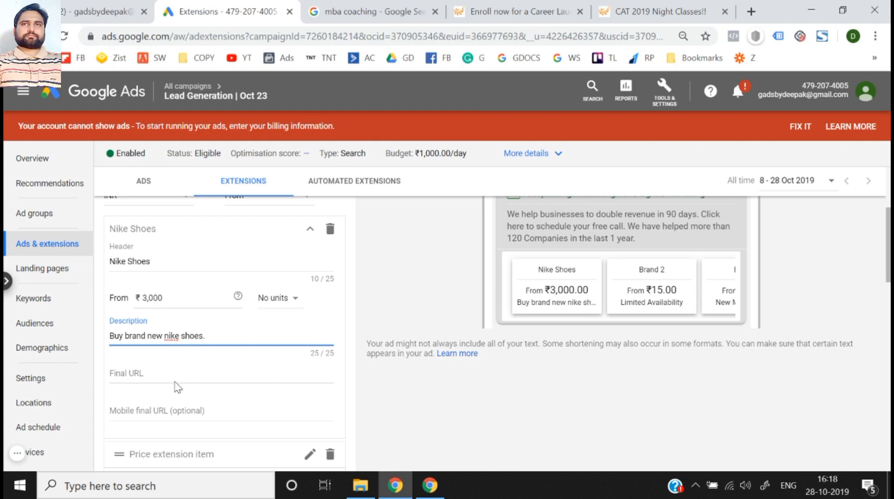
{"action": "scroll", "coordinate": [177, 386], "scroll_direction": "down", "scroll_amount": 2}
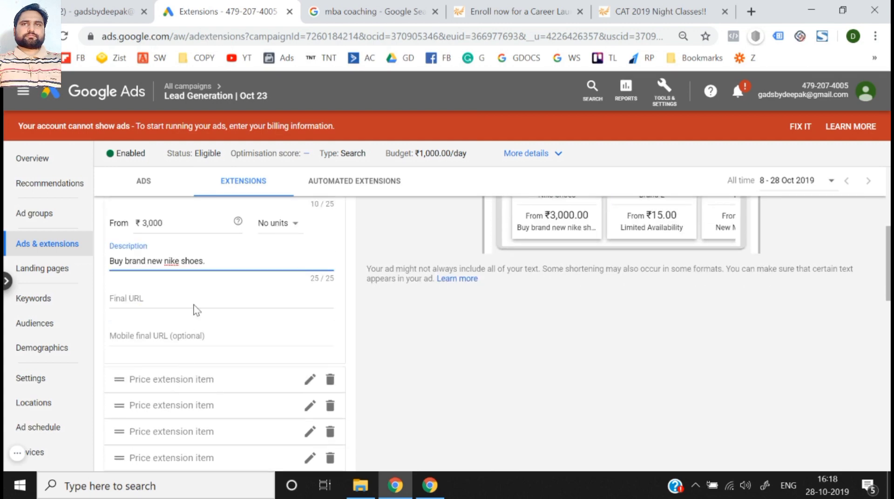
{"action": "left_click", "coordinate": [182, 297]}
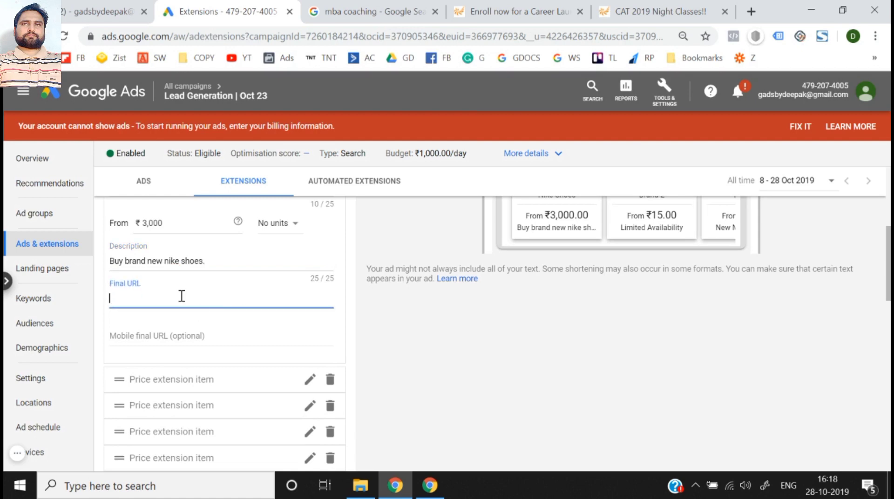
{"action": "left_click", "coordinate": [491, 2]}
{"action": "key", "text": "ctrl+c"}
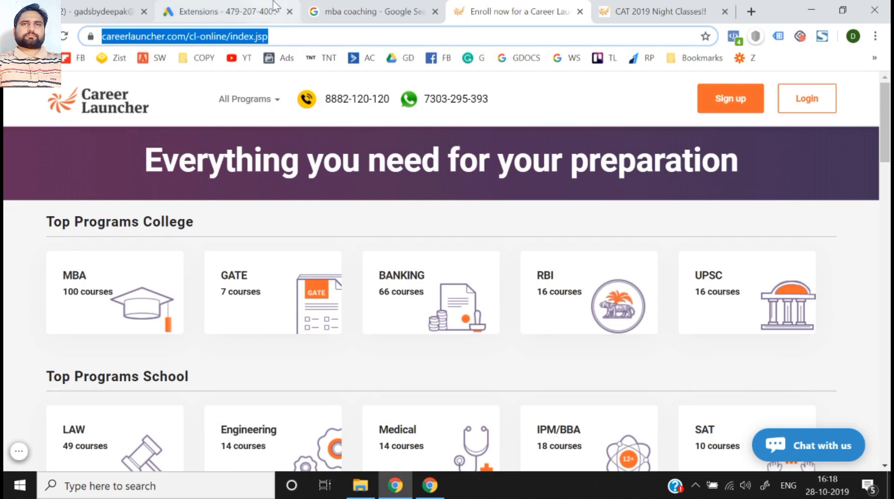
{"action": "left_click", "coordinate": [219, 11]}
{"action": "key", "text": "ctrl+v"}
{"action": "left_click", "coordinate": [386, 345]}
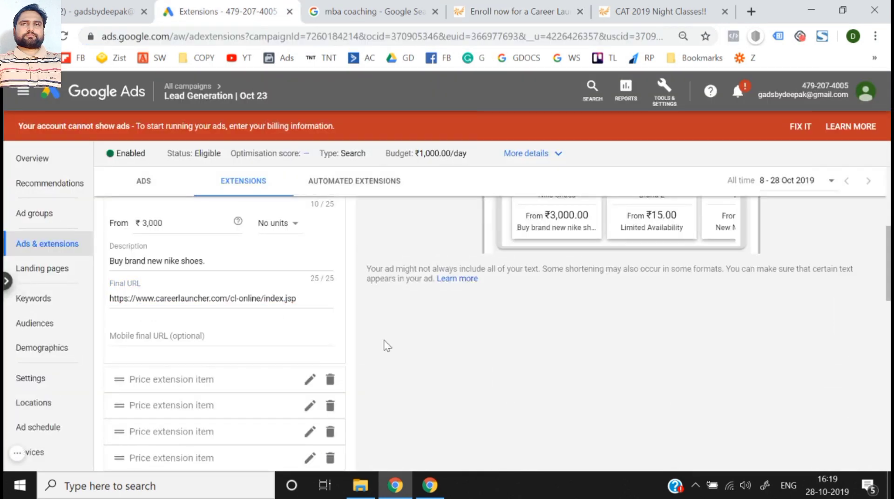
- Look over the rest of the price extension form and open the second price extension item for editing
{"action": "left_click", "coordinate": [181, 332]}
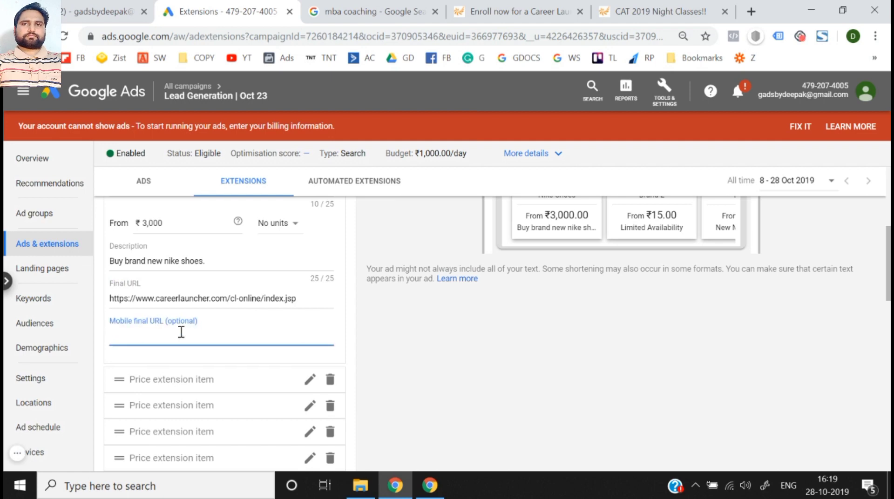
{"action": "scroll", "coordinate": [181, 332], "scroll_direction": "up", "scroll_amount": 4}
{"action": "scroll", "coordinate": [181, 332], "scroll_direction": "down", "scroll_amount": 6}
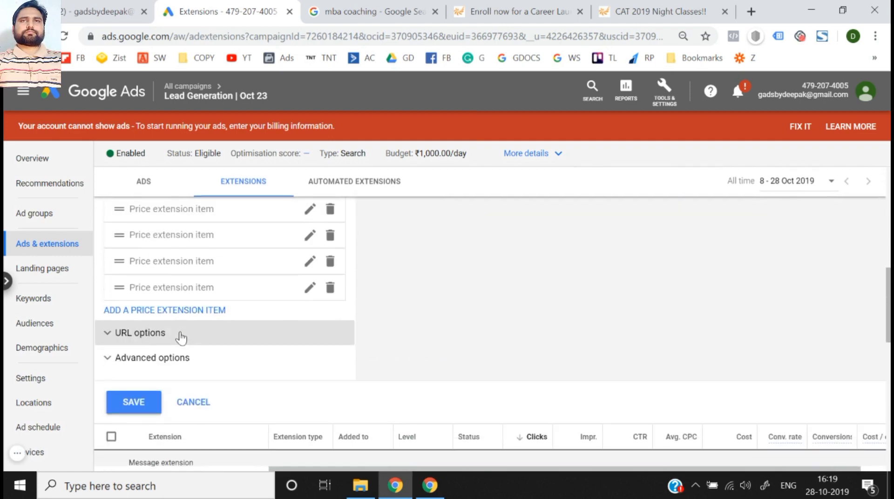
{"action": "scroll", "coordinate": [205, 264], "scroll_direction": "up", "scroll_amount": 2}
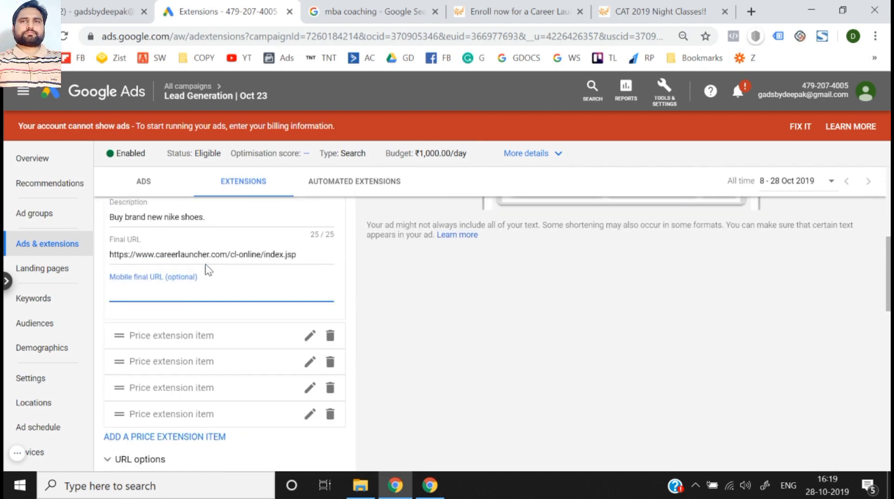
{"action": "left_click", "coordinate": [310, 336]}
{"action": "scroll", "coordinate": [311, 342], "scroll_direction": "down", "scroll_amount": 1}
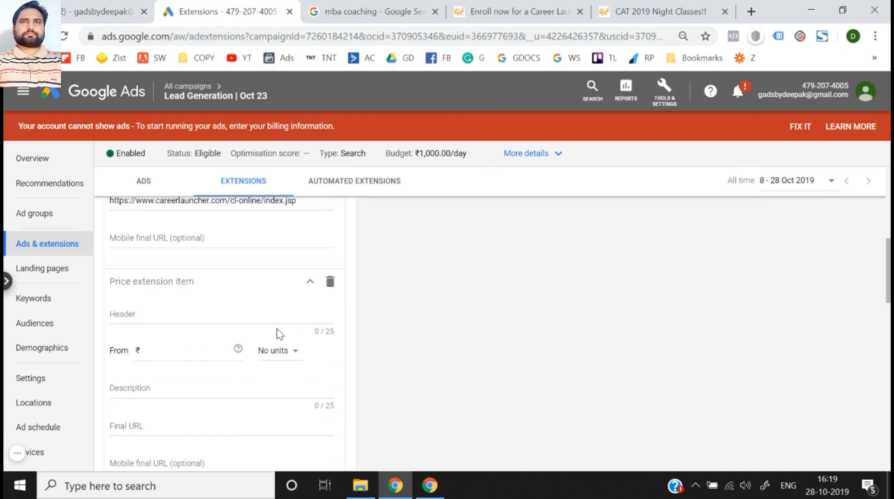
- Fill in the second price extension item with header Adidas Shoes, price ₹4,000, no units, and description Adidas Shoes
{"action": "left_click", "coordinate": [251, 315]}
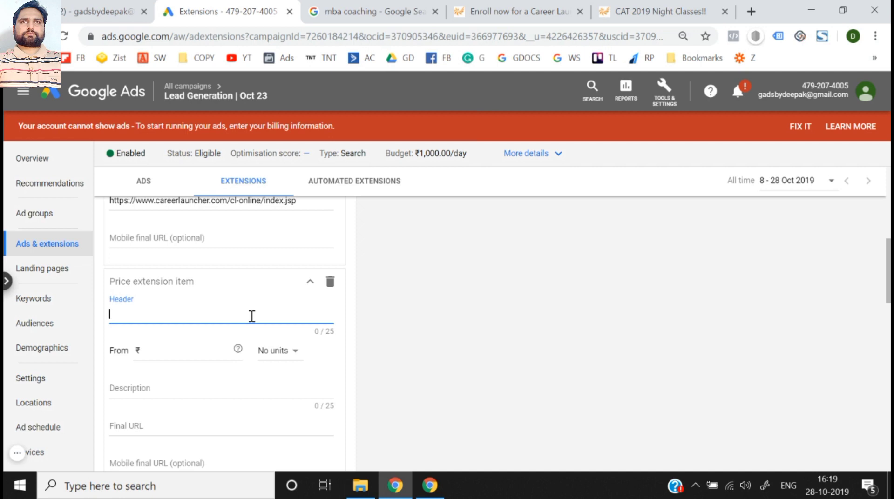
{"action": "type", "text": "Adidas"}
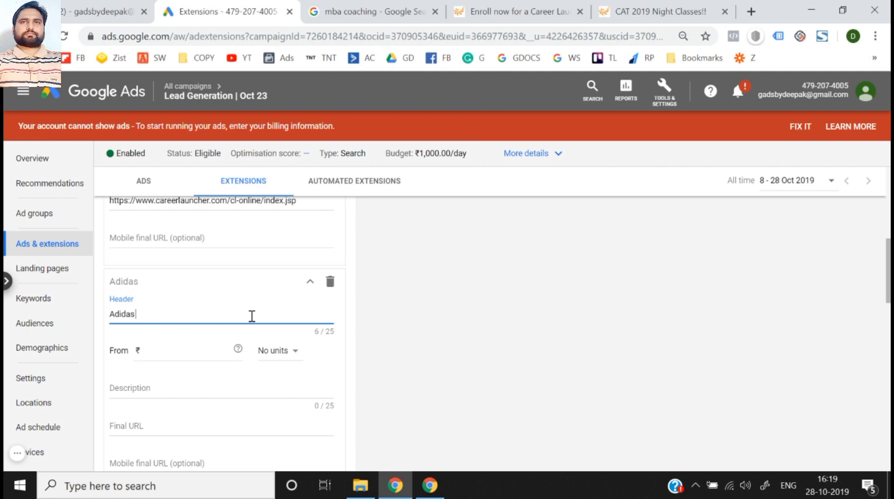
{"action": "type", "text": " Shoes"}
{"action": "left_click", "coordinate": [213, 346]}
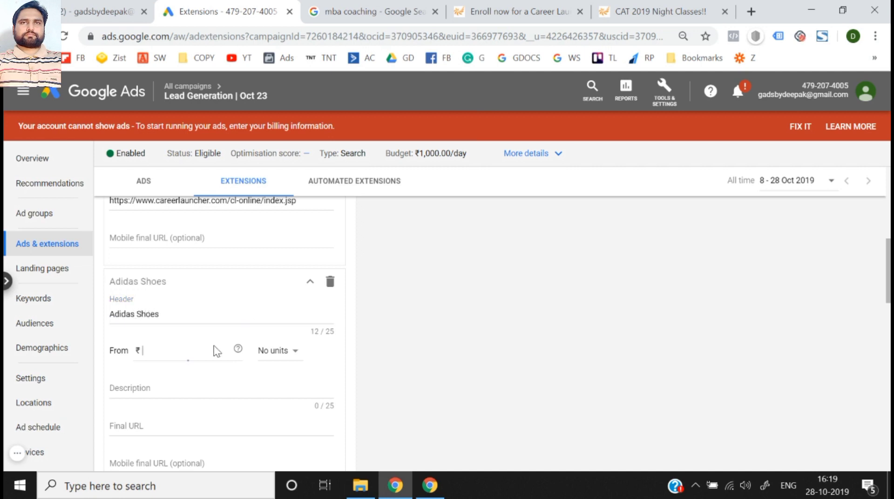
{"action": "type", "text": "4,000"}
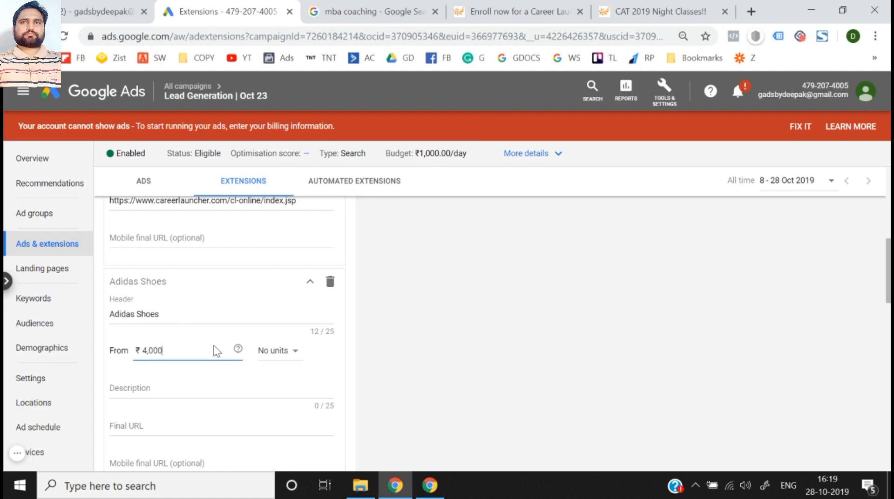
{"action": "left_click", "coordinate": [275, 357]}
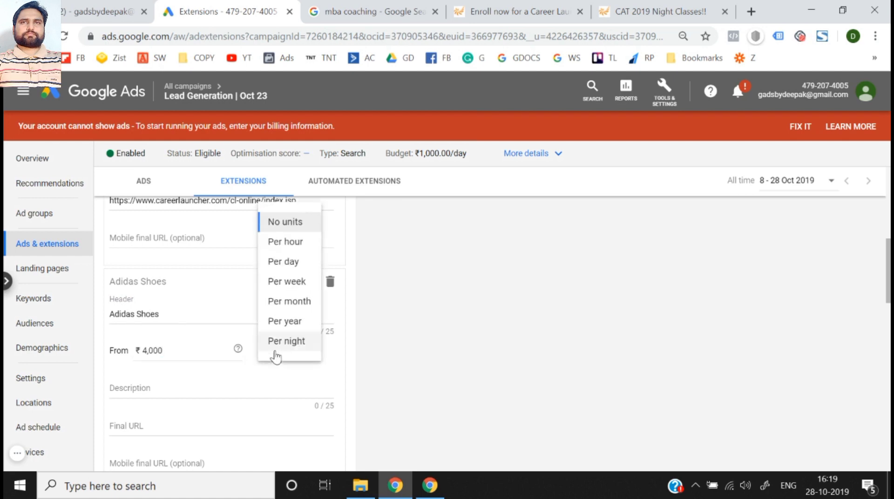
{"action": "left_click", "coordinate": [219, 389]}
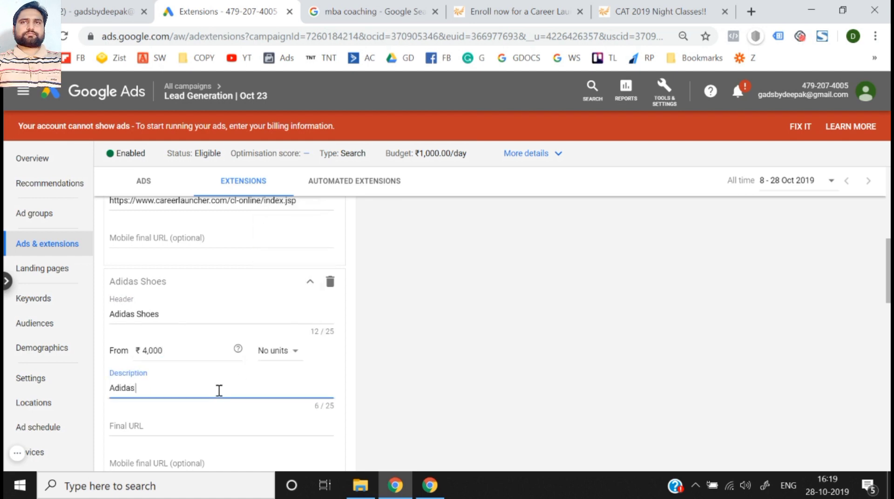
{"action": "scroll", "coordinate": [219, 391], "scroll_direction": "down", "scroll_amount": 2}
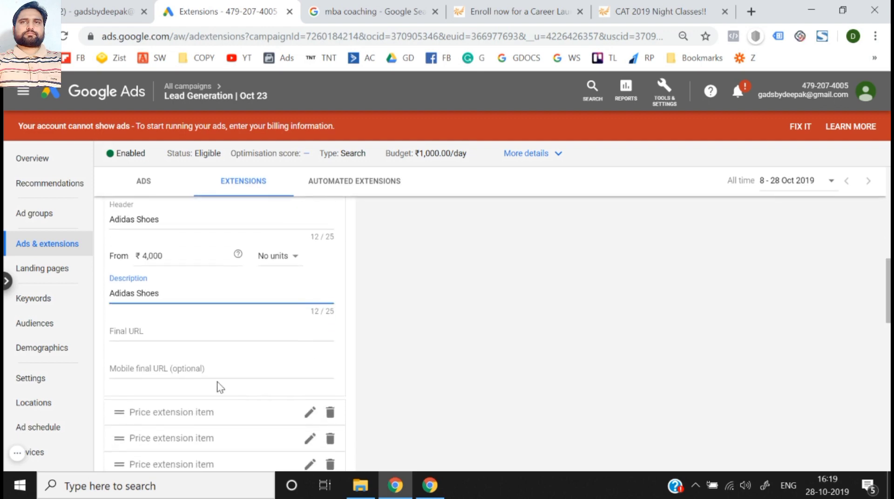
{"action": "left_click", "coordinate": [192, 340]}
{"action": "left_click", "coordinate": [621, 13]}
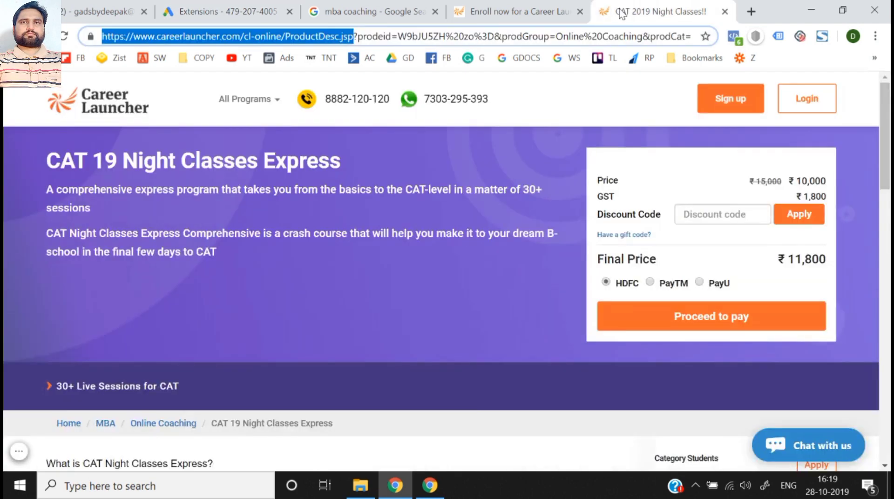
{"action": "left_click", "coordinate": [205, 2]}
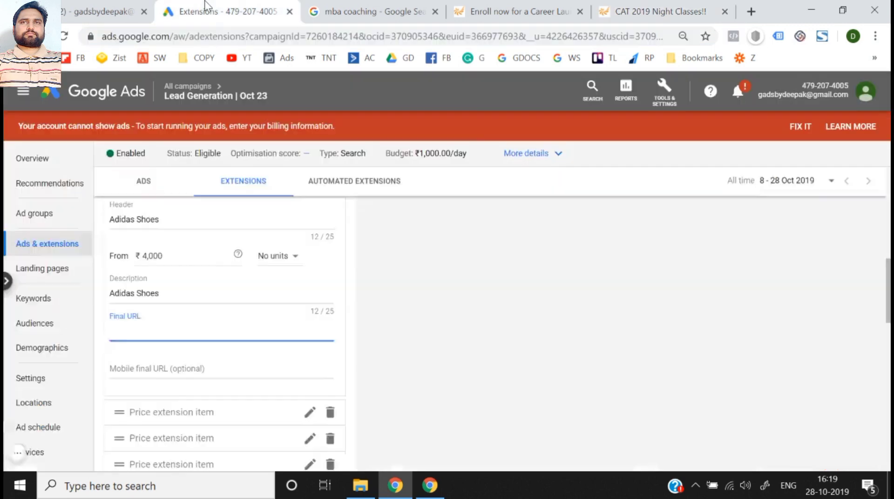
{"action": "type", "text": "https://www.careerlauncher.com/cl-online/ProductDesc.jsp"}
{"action": "left_click", "coordinate": [208, 368]}
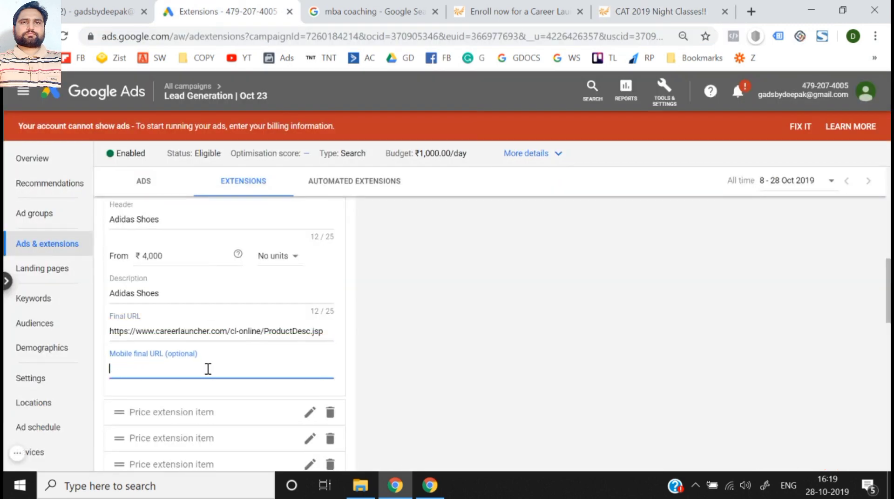
{"action": "scroll", "coordinate": [435, 368], "scroll_direction": "down", "scroll_amount": 2}
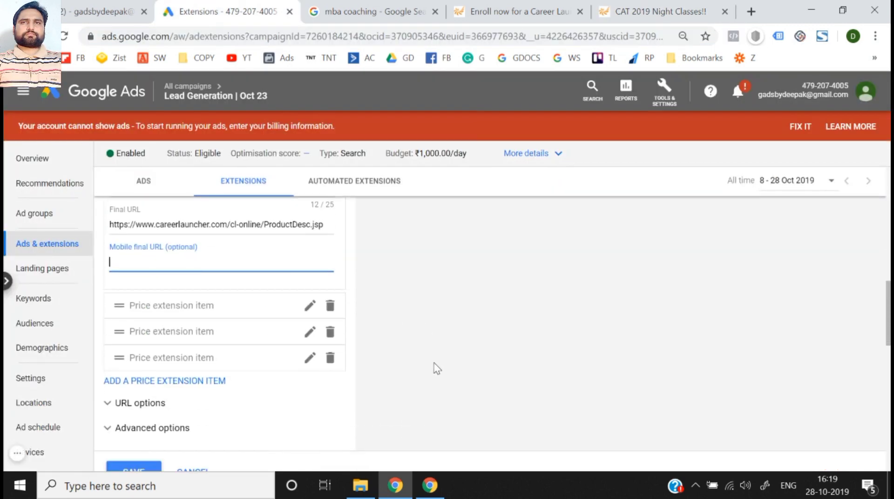
- Expand the third price extension item and look over the form's URL options and advanced scheduling options
{"action": "left_click", "coordinate": [310, 307]}
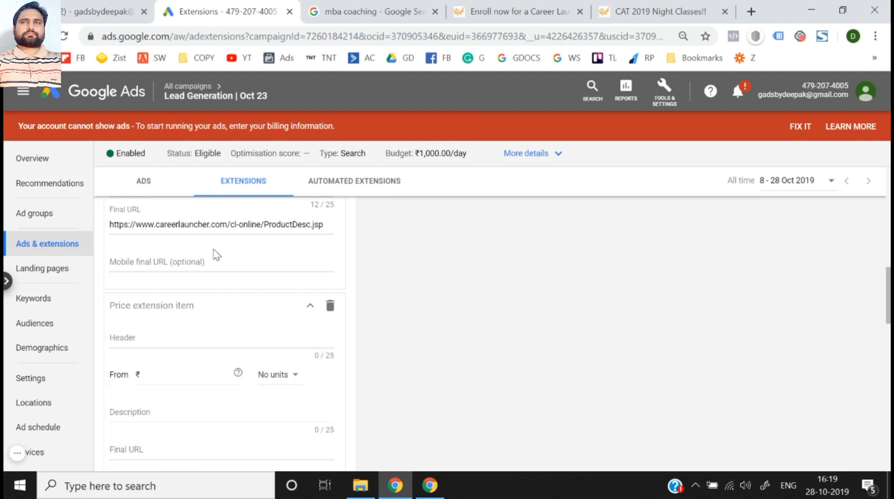
{"action": "scroll", "coordinate": [541, 332], "scroll_direction": "up", "scroll_amount": 5}
{"action": "scroll", "coordinate": [541, 332], "scroll_direction": "down", "scroll_amount": 6}
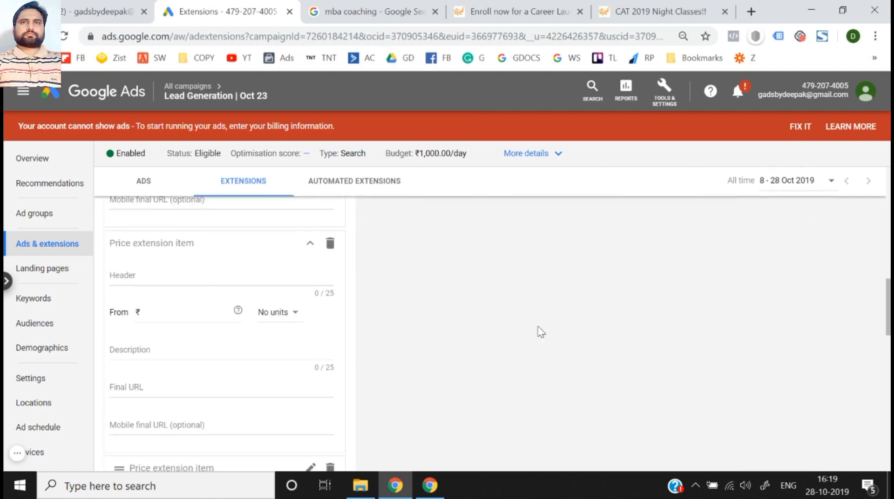
{"action": "scroll", "coordinate": [263, 290], "scroll_direction": "down", "scroll_amount": 4}
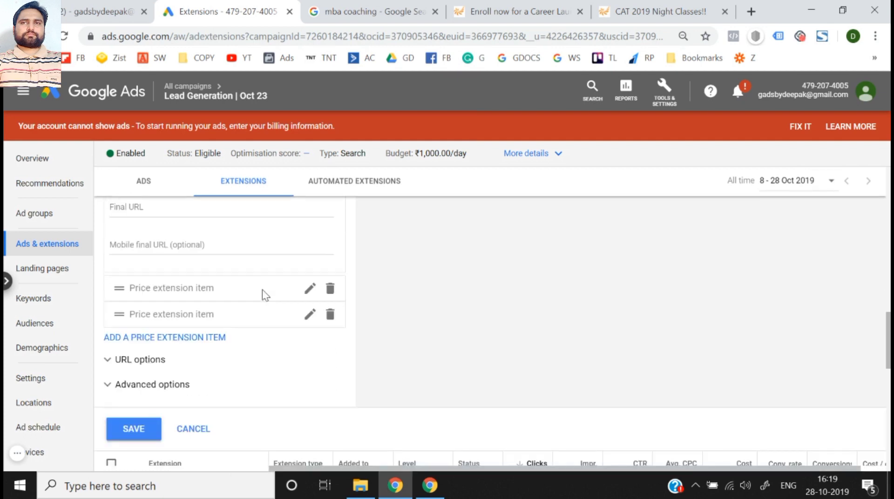
{"action": "left_click", "coordinate": [154, 366]}
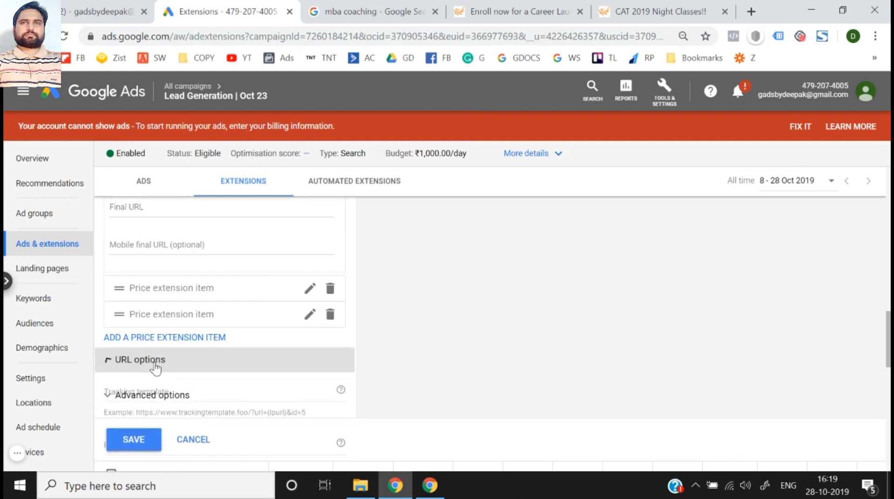
{"action": "left_click", "coordinate": [154, 366]}
{"action": "left_click", "coordinate": [152, 385]}
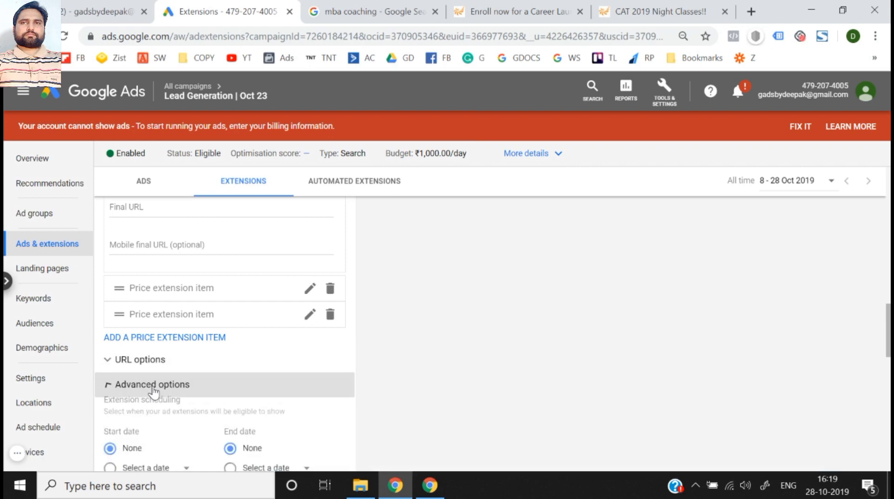
{"action": "scroll", "coordinate": [154, 392], "scroll_direction": "down", "scroll_amount": 3}
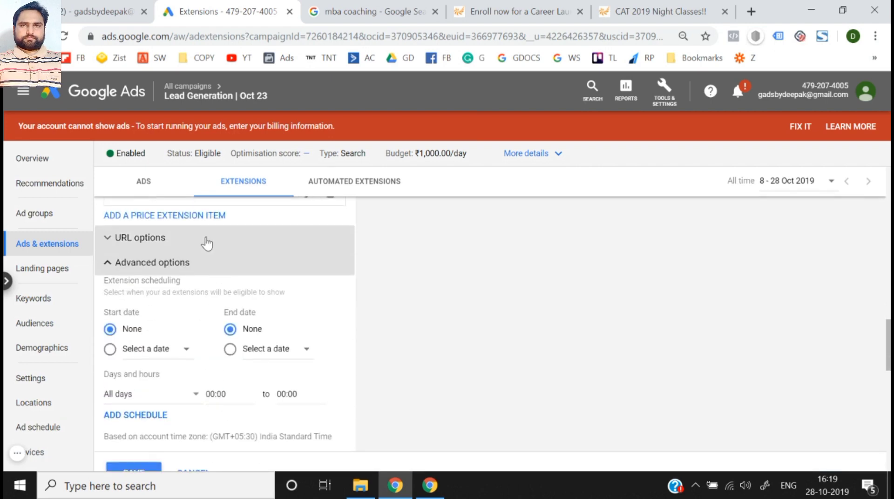
{"action": "left_click", "coordinate": [199, 263]}
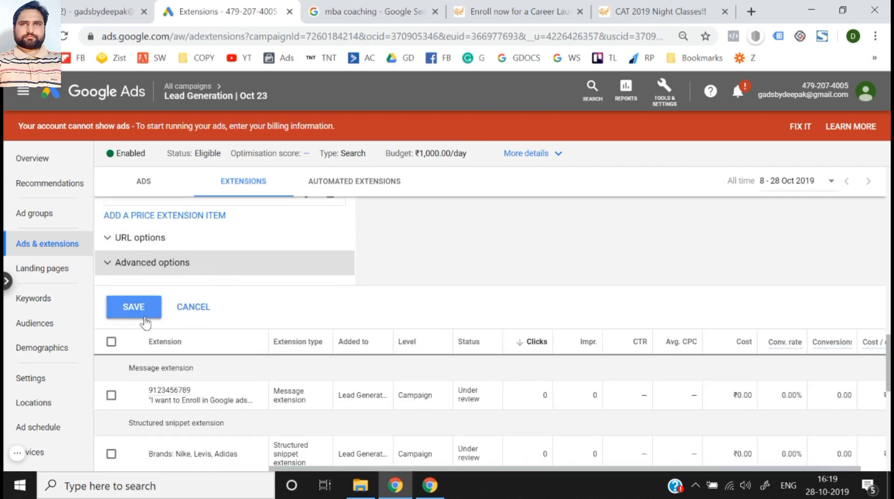
- Try to save the price extension with two filled-in items, and discard the form
{"action": "left_click", "coordinate": [142, 307]}
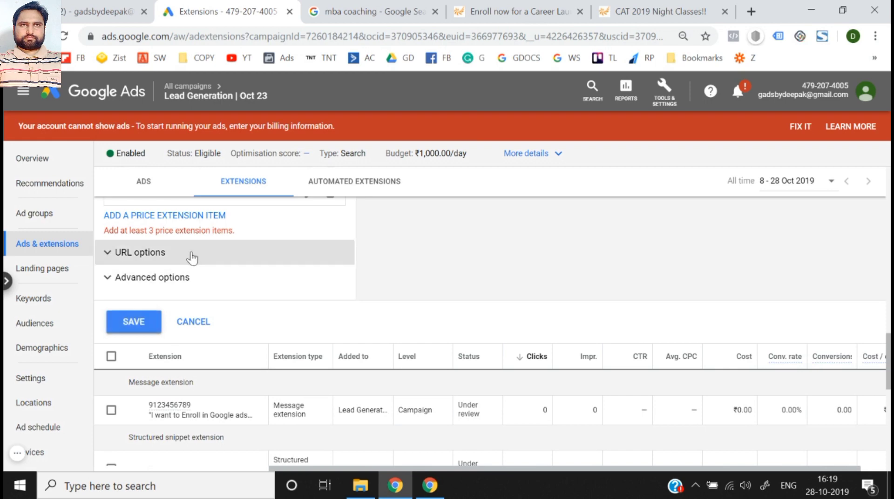
{"action": "scroll", "coordinate": [190, 260], "scroll_direction": "up", "scroll_amount": 15}
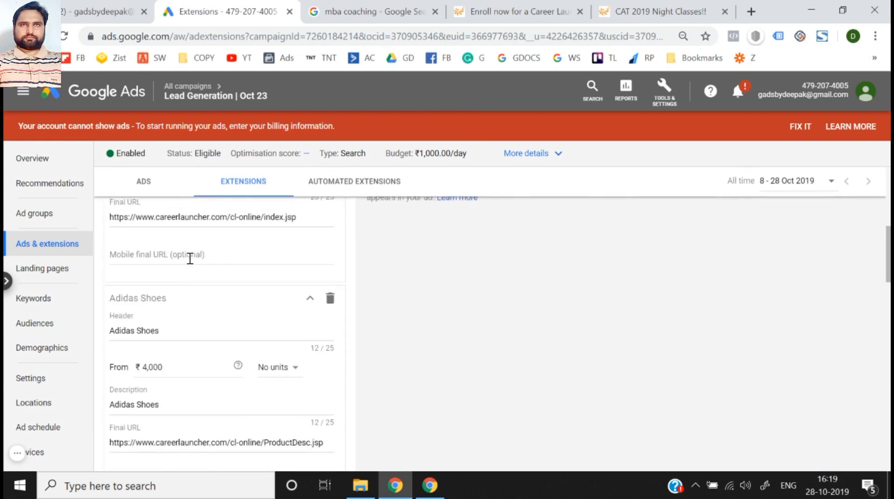
{"action": "scroll", "coordinate": [190, 264], "scroll_direction": "down", "scroll_amount": 15}
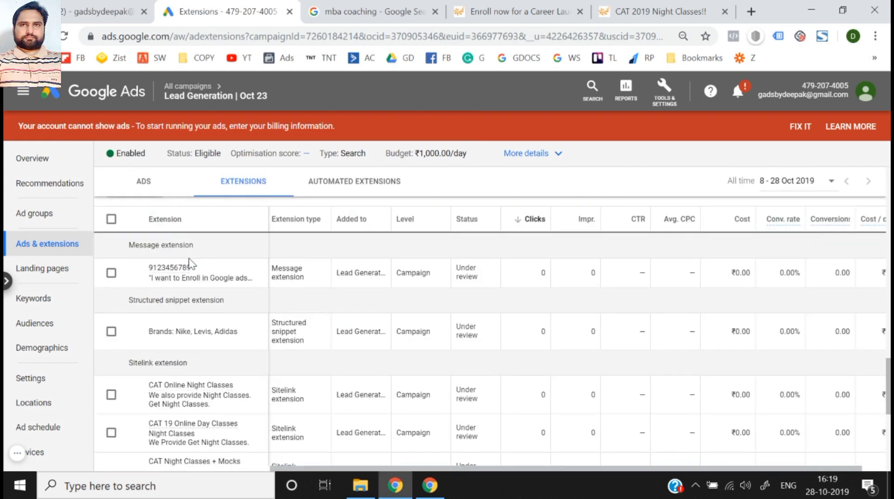
{"action": "scroll", "coordinate": [190, 263], "scroll_direction": "up", "scroll_amount": 6}
{"action": "left_click", "coordinate": [188, 432]}
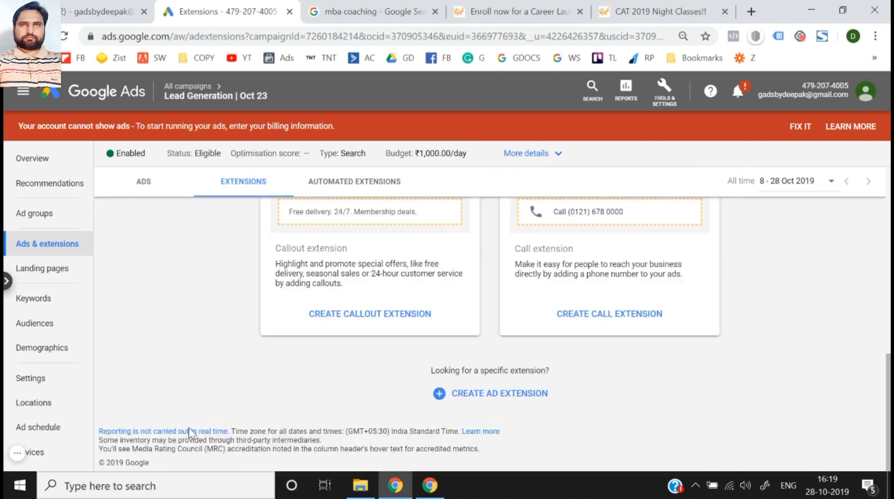
- Start a new app extension for the campaign and look over its form and mobile ad preview
{"action": "left_click", "coordinate": [485, 395]}
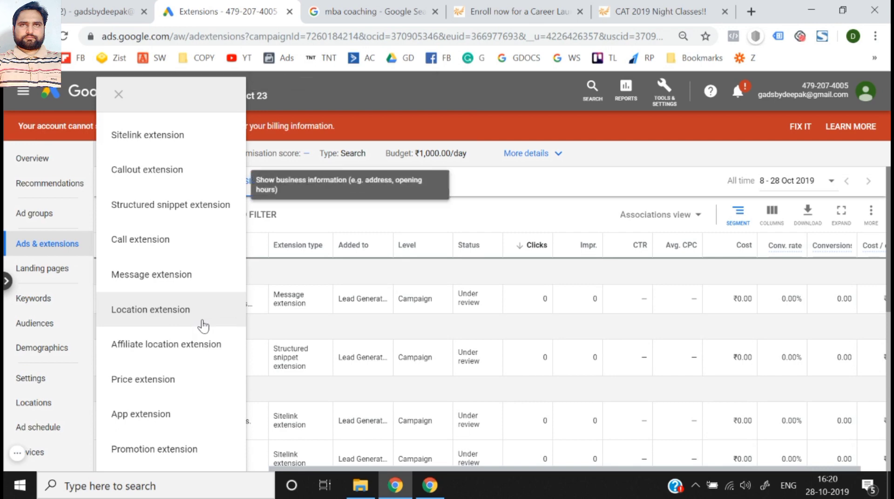
{"action": "left_click", "coordinate": [163, 412]}
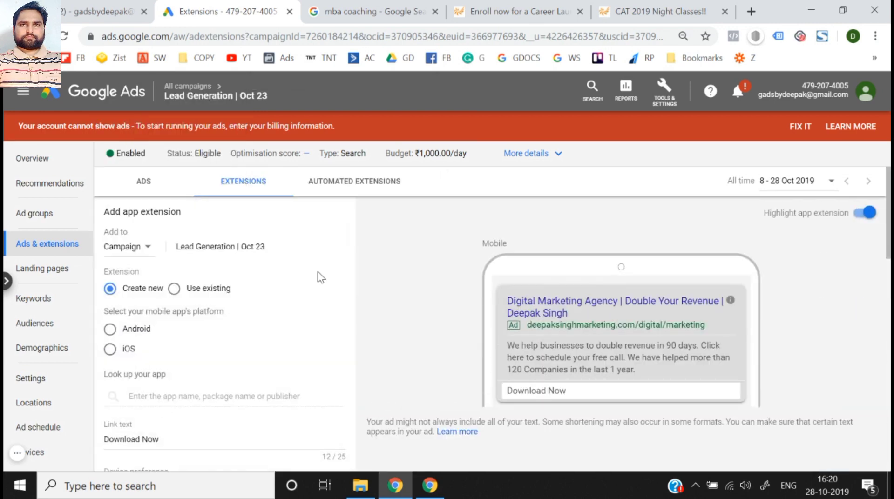
{"action": "scroll", "coordinate": [321, 275], "scroll_direction": "down", "scroll_amount": 1}
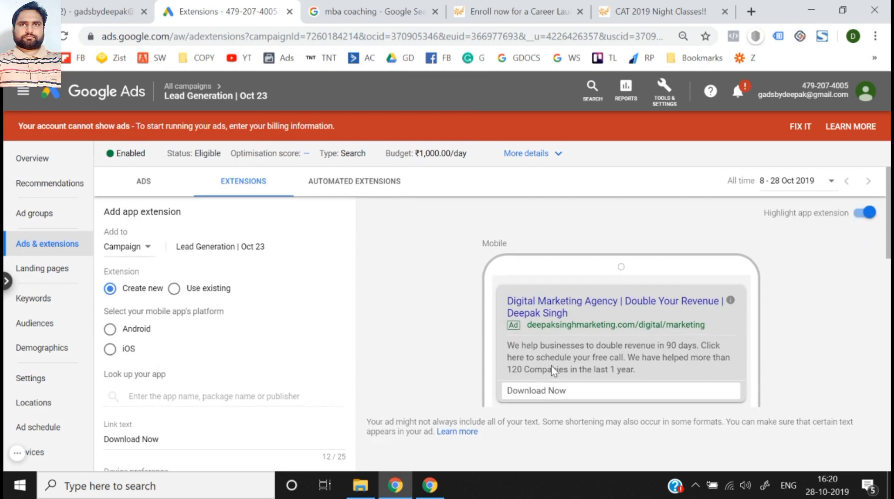
{"action": "scroll", "coordinate": [553, 368], "scroll_direction": "down", "scroll_amount": 1}
- Set the app platform to Android, look up "flipkart", and choose Flipkart Online Shopping App for the extension
{"action": "left_click", "coordinate": [109, 309]}
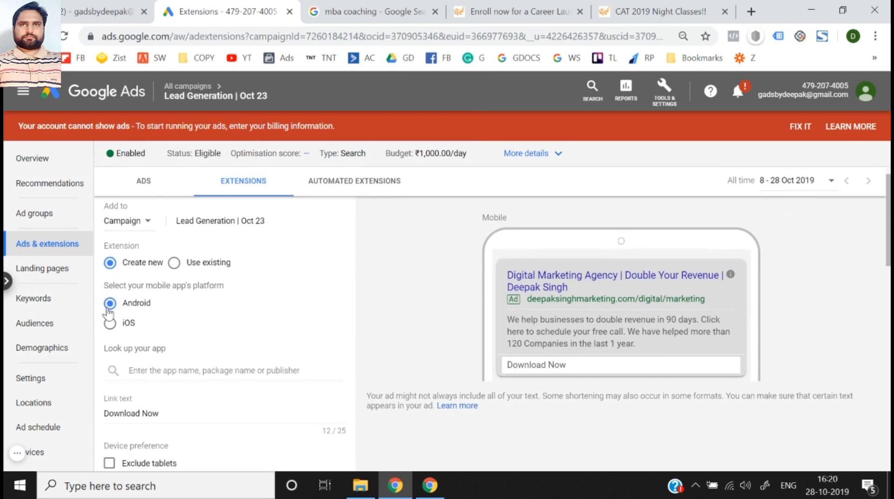
{"action": "left_click", "coordinate": [177, 370]}
{"action": "type", "text": "flipkart"}
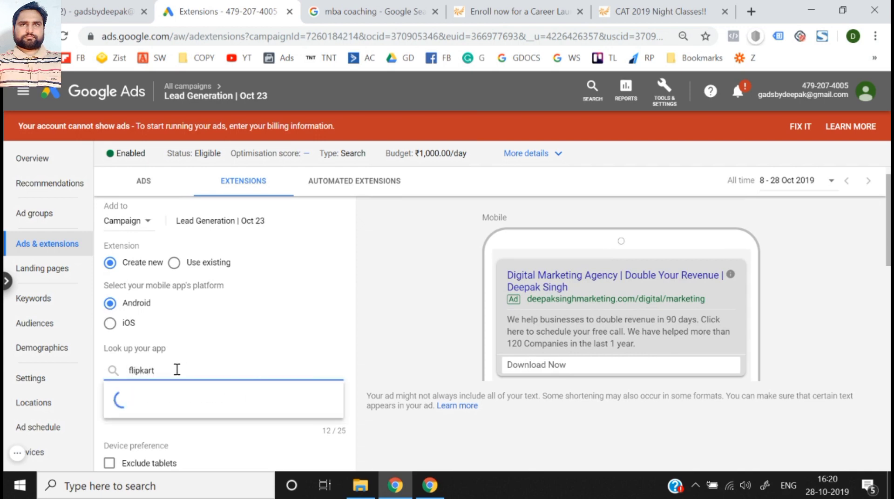
{"action": "left_click", "coordinate": [242, 206]}
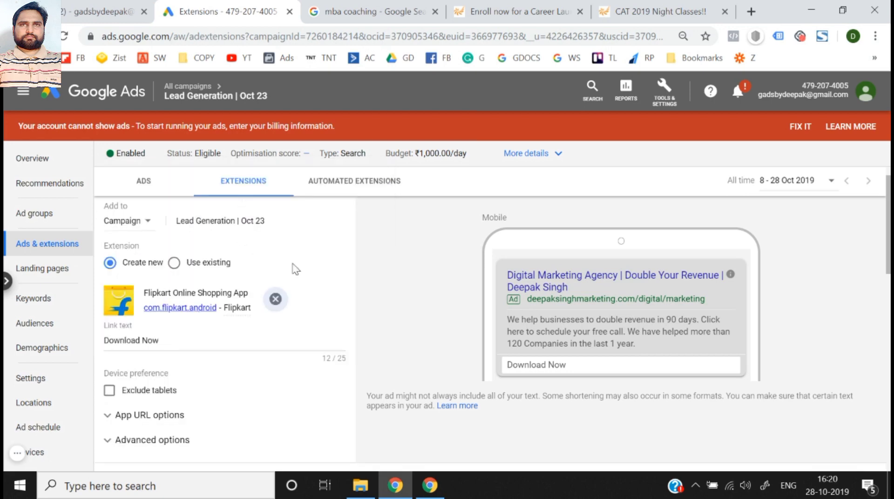
- Review the app extension's preview and advanced scheduling options, and save the extension with the Download Now link text
{"action": "scroll", "coordinate": [325, 319], "scroll_direction": "down", "scroll_amount": 4}
{"action": "scroll", "coordinate": [467, 266], "scroll_direction": "up", "scroll_amount": 4}
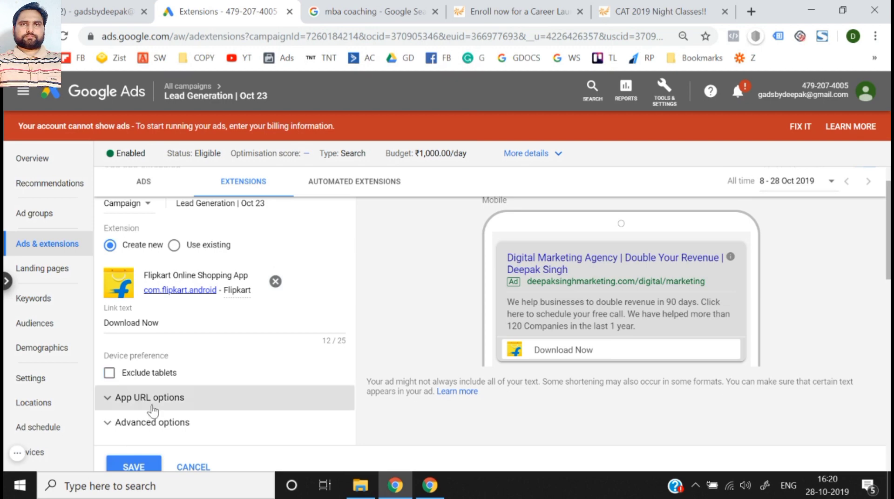
{"action": "left_click", "coordinate": [160, 422]}
{"action": "scroll", "coordinate": [159, 419], "scroll_direction": "down", "scroll_amount": 4}
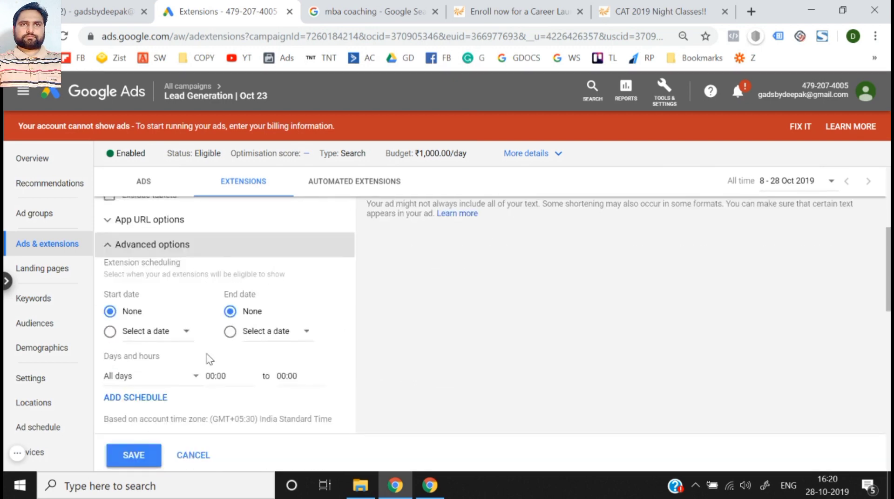
{"action": "scroll", "coordinate": [210, 355], "scroll_direction": "up", "scroll_amount": 3}
{"action": "scroll", "coordinate": [210, 356], "scroll_direction": "down", "scroll_amount": 3}
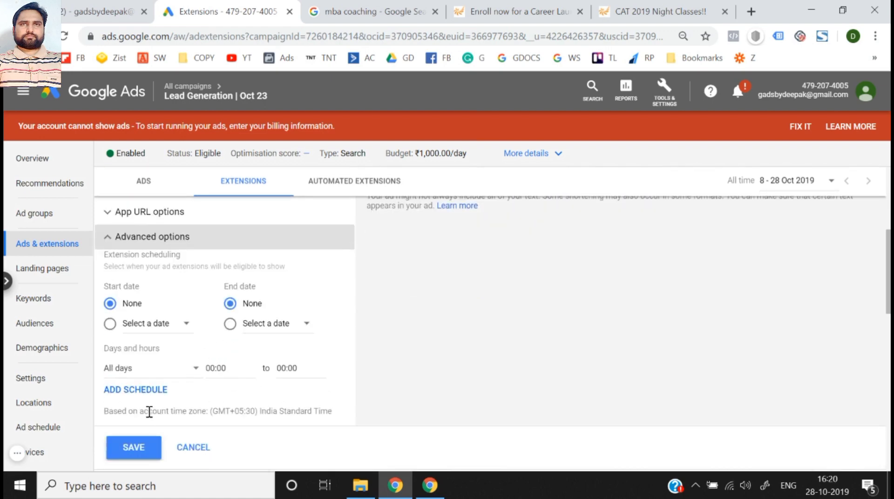
{"action": "left_click", "coordinate": [127, 448]}
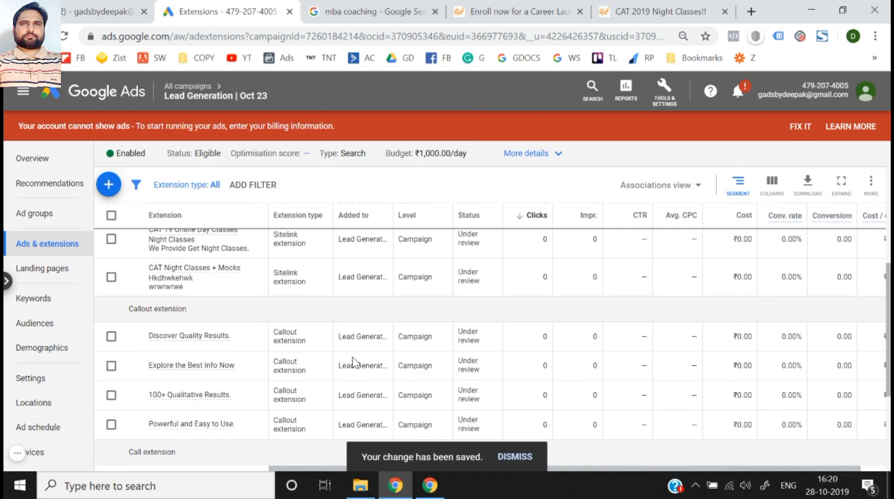
- Look over the campaign's extensions list and start a new promotion extension
{"action": "scroll", "coordinate": [356, 363], "scroll_direction": "up", "scroll_amount": 4}
{"action": "scroll", "coordinate": [356, 364], "scroll_direction": "down", "scroll_amount": 7}
{"action": "scroll", "coordinate": [356, 364], "scroll_direction": "up", "scroll_amount": 7}
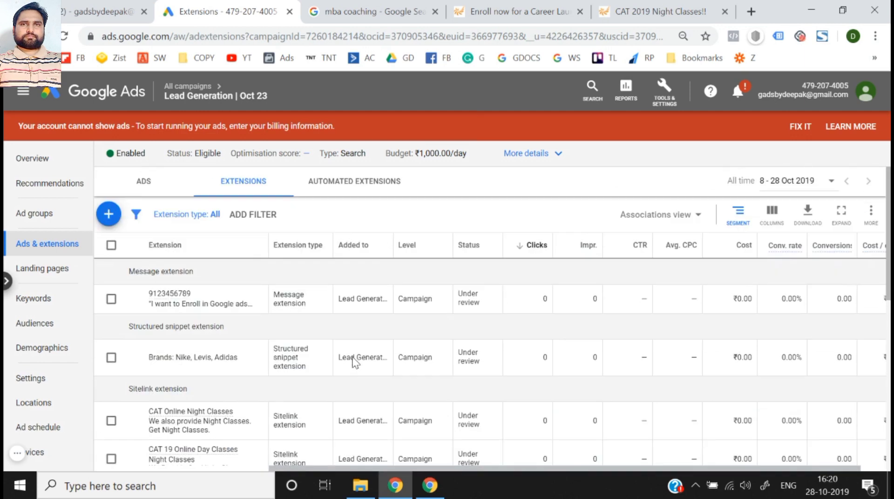
{"action": "left_click", "coordinate": [108, 214]}
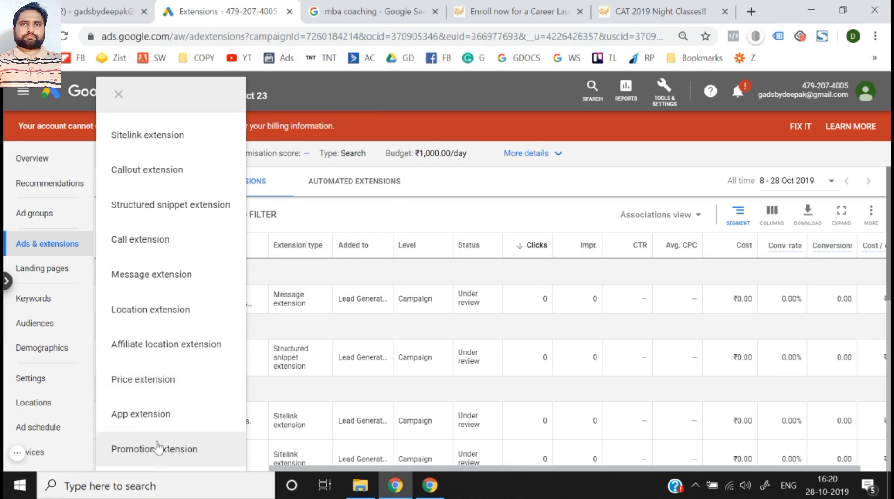
{"action": "left_click", "coordinate": [157, 448]}
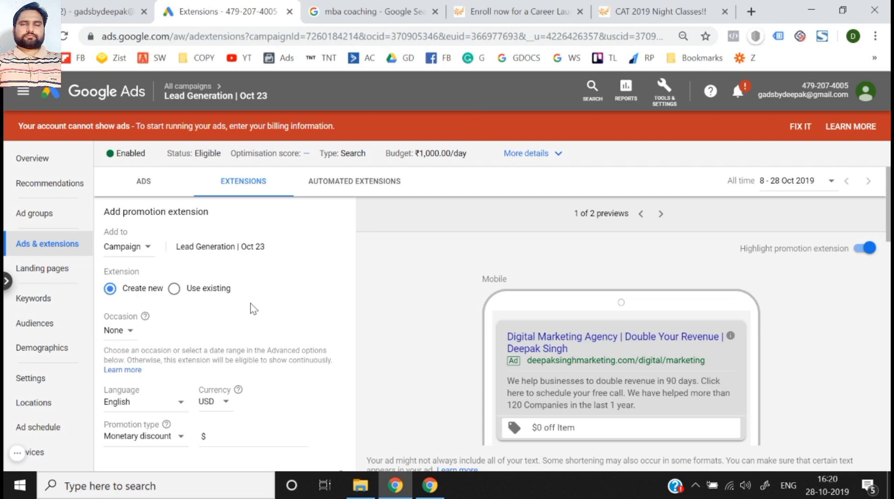
- Look through the available occasions for the promotion extension and set the occasion to Diwali
{"action": "scroll", "coordinate": [251, 304], "scroll_direction": "down", "scroll_amount": 1}
{"action": "left_click", "coordinate": [120, 290]}
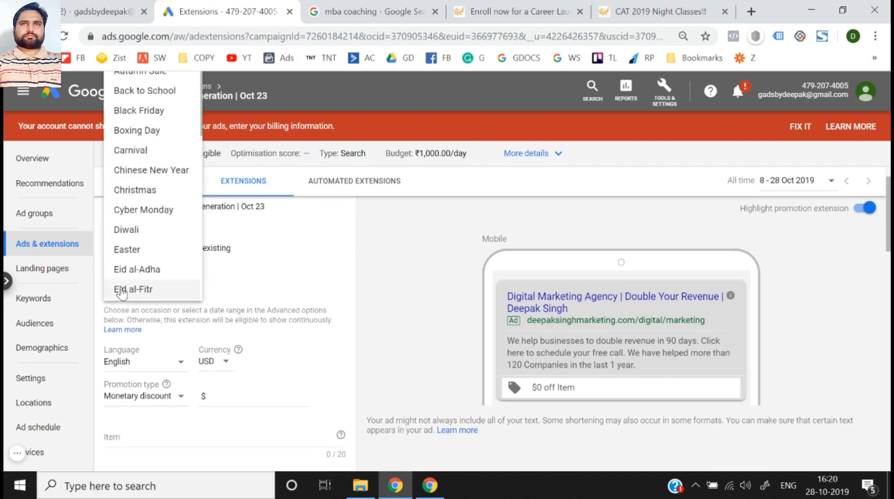
{"action": "scroll", "coordinate": [349, 255], "scroll_direction": "up", "scroll_amount": 1}
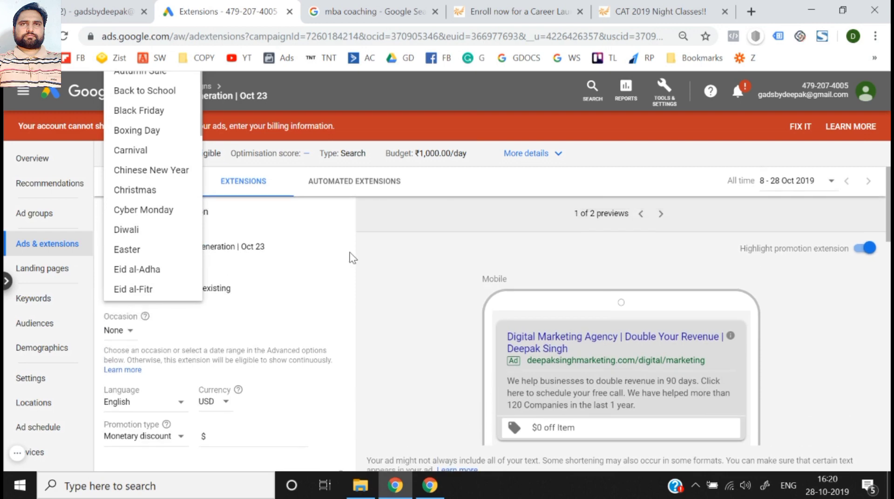
{"action": "scroll", "coordinate": [122, 205], "scroll_direction": "down", "scroll_amount": 8}
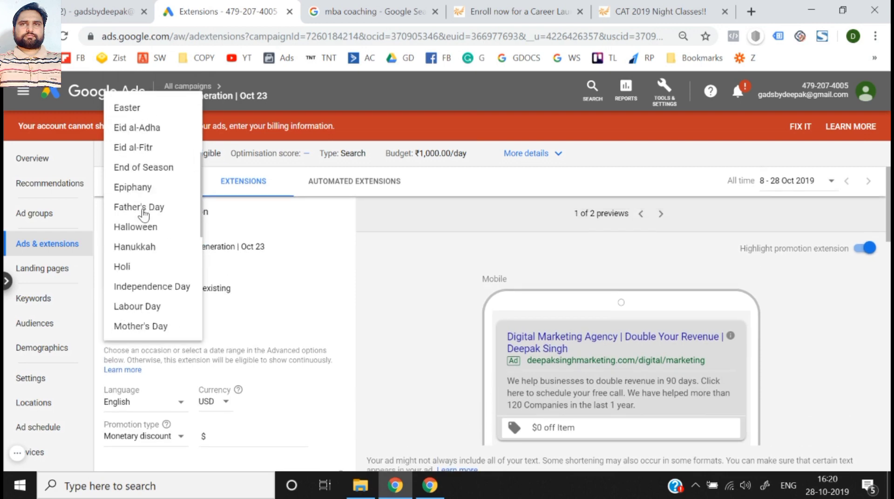
{"action": "scroll", "coordinate": [144, 215], "scroll_direction": "up", "scroll_amount": 8}
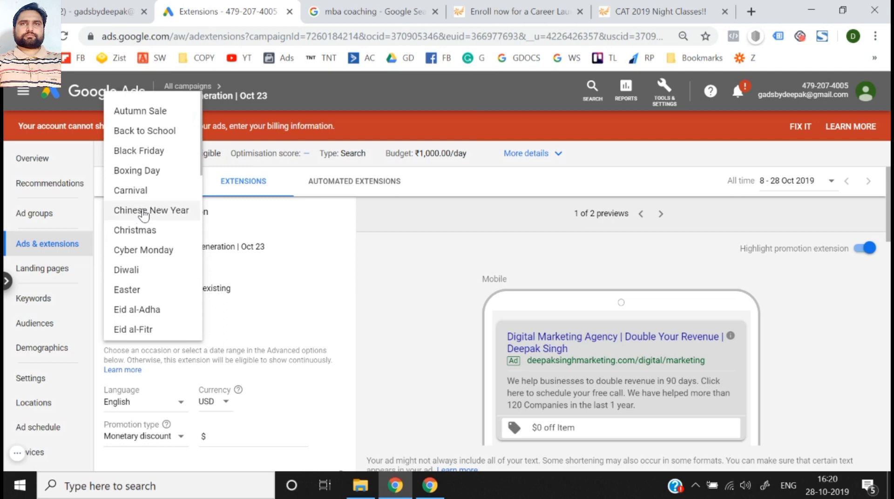
{"action": "scroll", "coordinate": [143, 215], "scroll_direction": "down", "scroll_amount": 1}
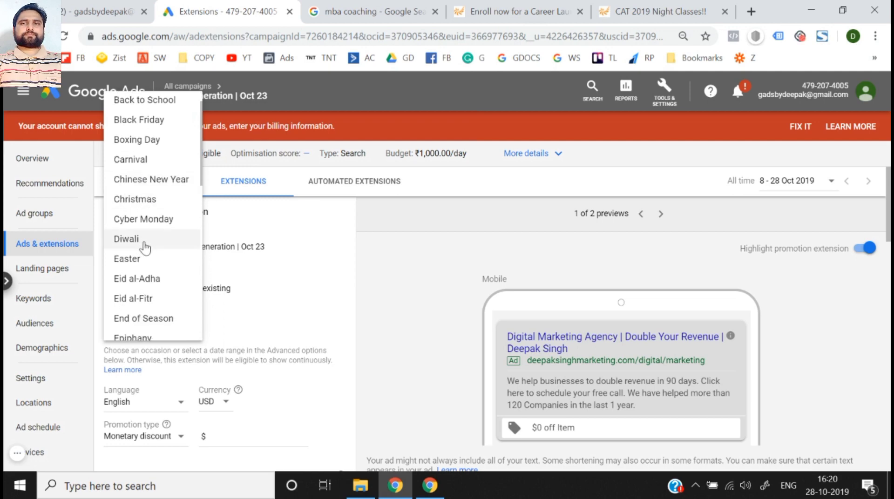
{"action": "left_click", "coordinate": [165, 243]}
- Set the promotion's currency to INR and enter a monetary discount of ₹100
{"action": "scroll", "coordinate": [279, 308], "scroll_direction": "down", "scroll_amount": 3}
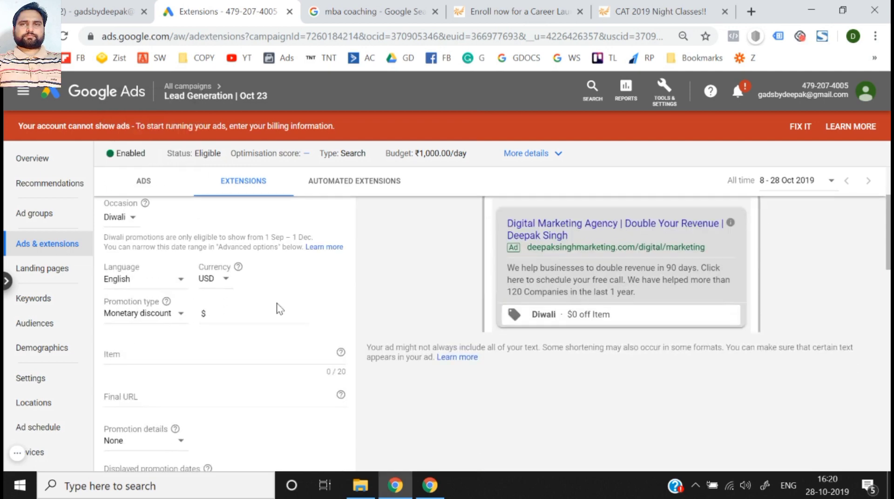
{"action": "left_click", "coordinate": [227, 279]}
{"action": "scroll", "coordinate": [228, 282], "scroll_direction": "up", "scroll_amount": 5}
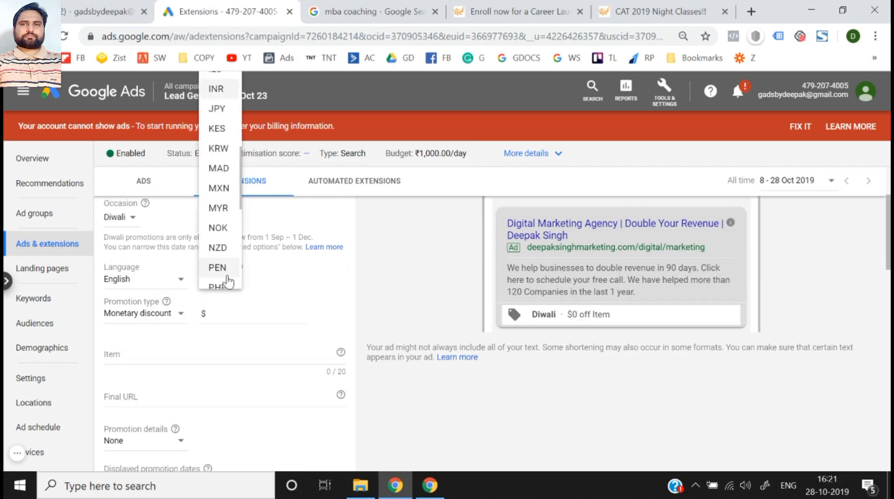
{"action": "left_click", "coordinate": [220, 96]}
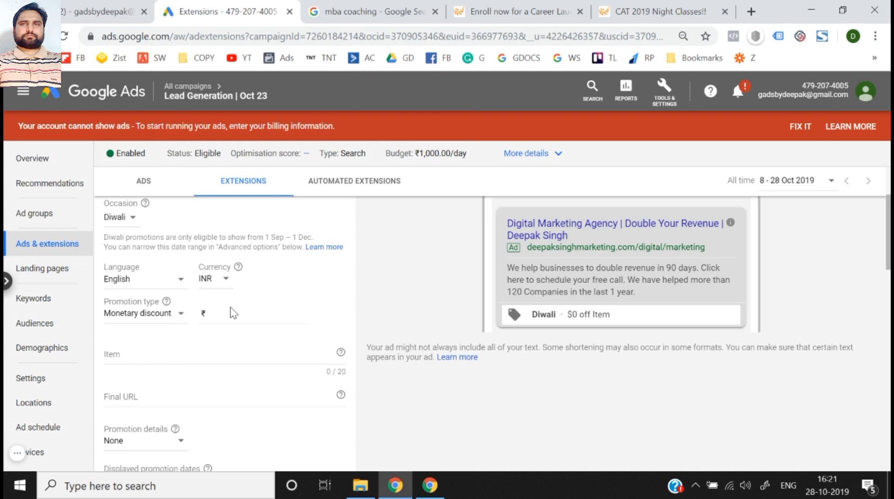
{"action": "scroll", "coordinate": [231, 311], "scroll_direction": "up", "scroll_amount": 1}
{"action": "left_click", "coordinate": [164, 356]}
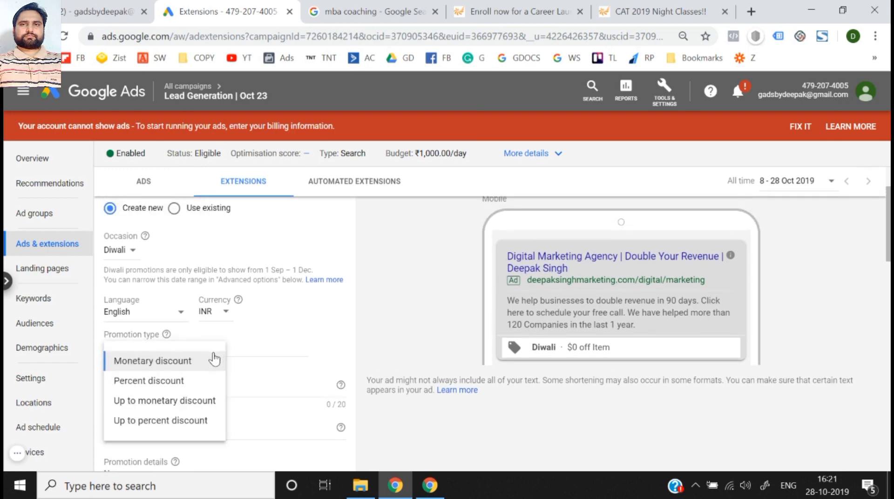
{"action": "left_click", "coordinate": [240, 349]}
{"action": "type", "text": "100"}
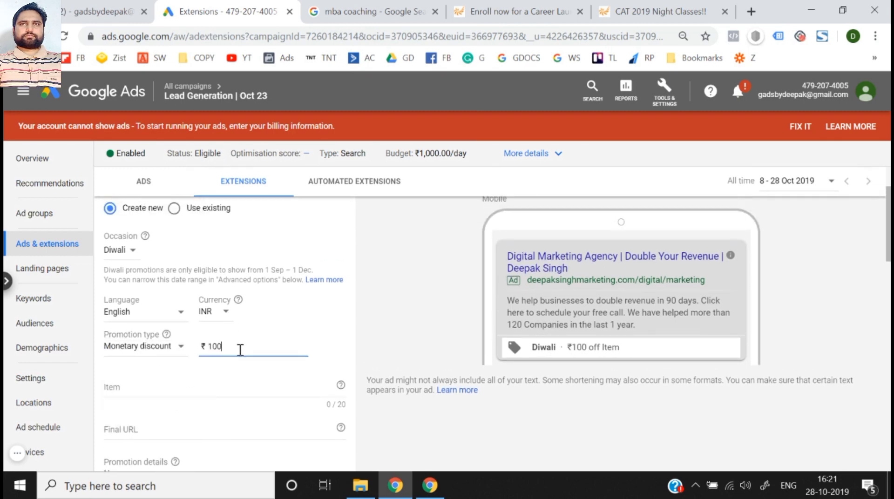
{"action": "left_click", "coordinate": [379, 327]}
- Change the promotion type to Percent discount and set the discount to 10%
{"action": "left_click", "coordinate": [154, 357]}
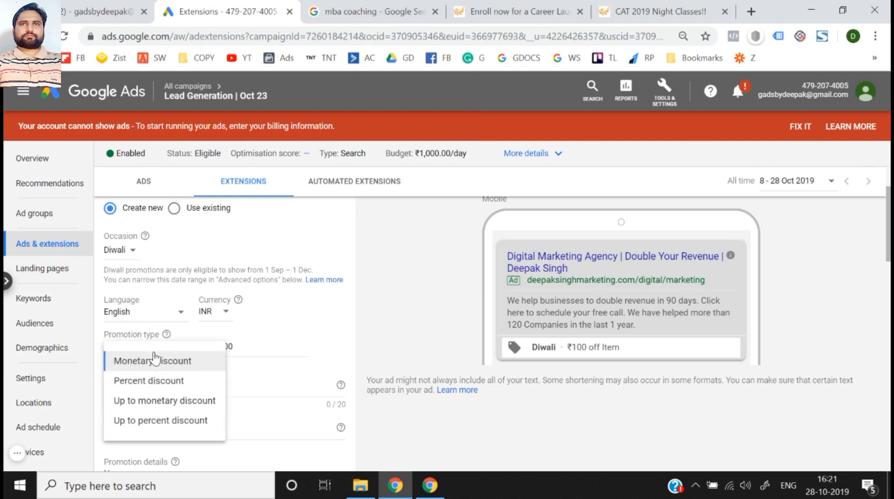
{"action": "left_click", "coordinate": [166, 384]}
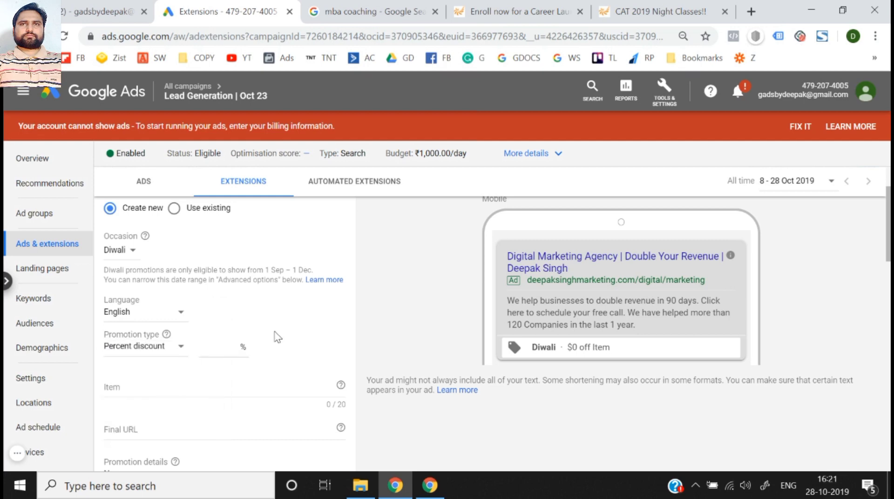
{"action": "left_click", "coordinate": [215, 347]}
{"action": "type", "text": "10"}
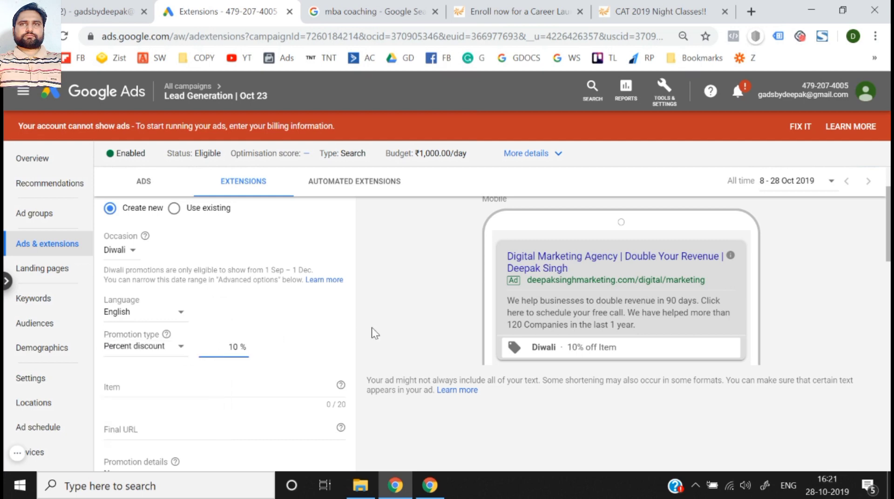
- Change the promotion type to Up to percent discount and set the maximum discount to 50%
{"action": "left_click", "coordinate": [152, 350]}
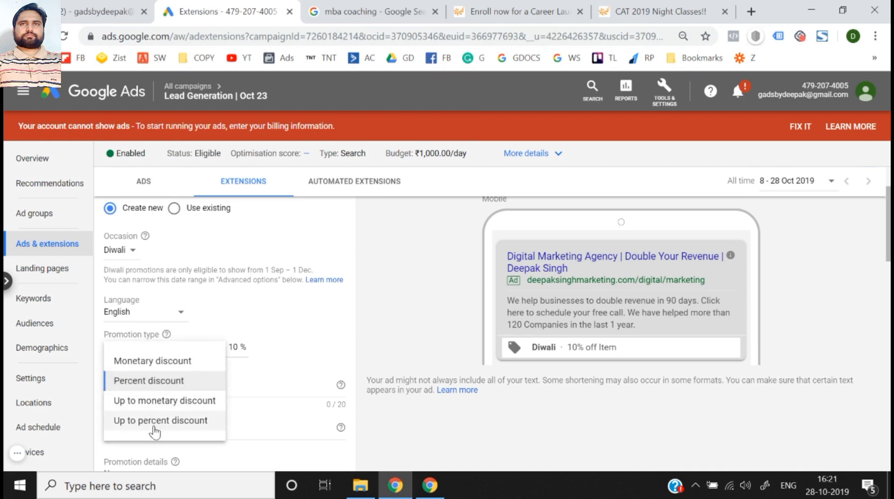
{"action": "left_click", "coordinate": [155, 412]}
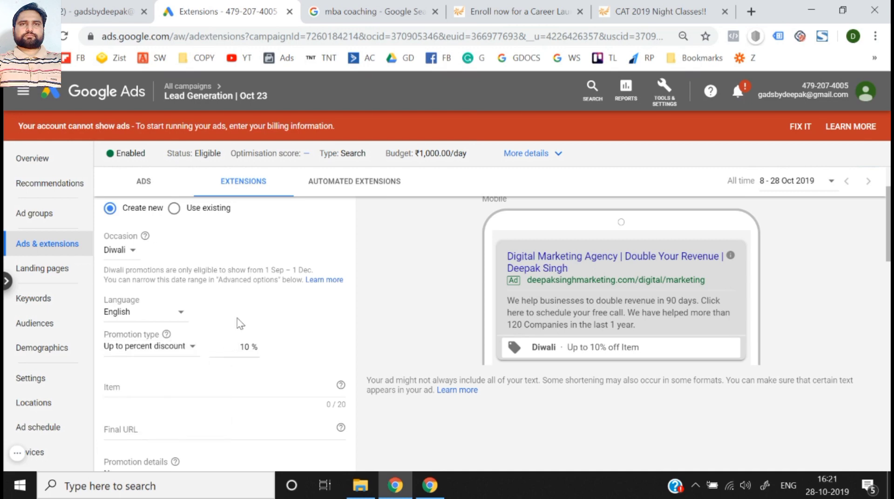
{"action": "double_click", "coordinate": [251, 358]}
{"action": "type", "text": "50"}
{"action": "left_click", "coordinate": [340, 343]}
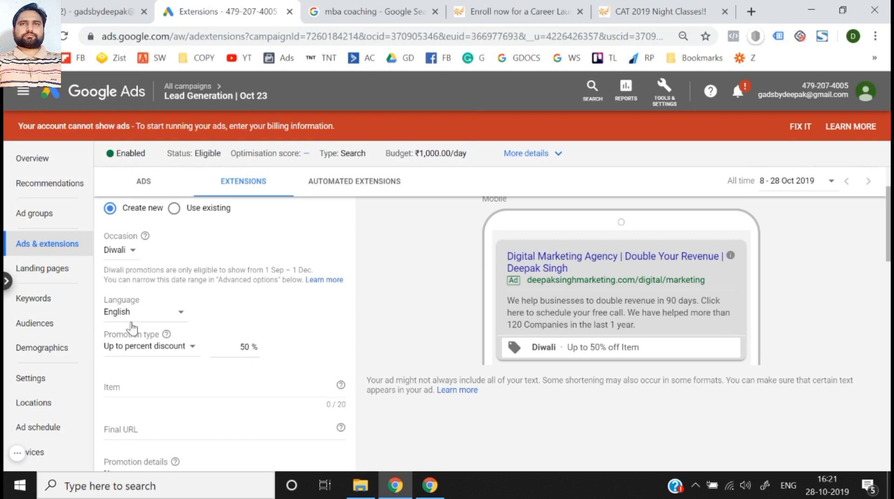
- Enter "Shoes" as the promoted item
{"action": "scroll", "coordinate": [167, 375], "scroll_direction": "down", "scroll_amount": 1}
{"action": "left_click", "coordinate": [164, 334]}
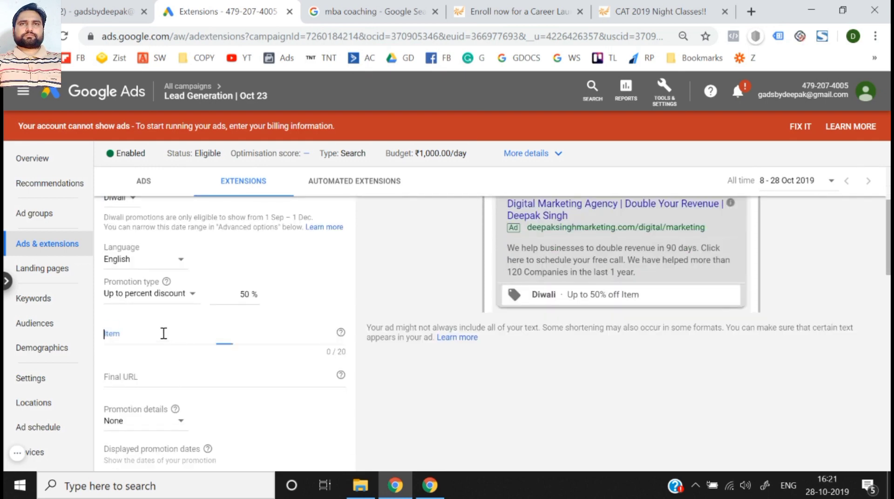
{"action": "type", "text": "Shoes"}
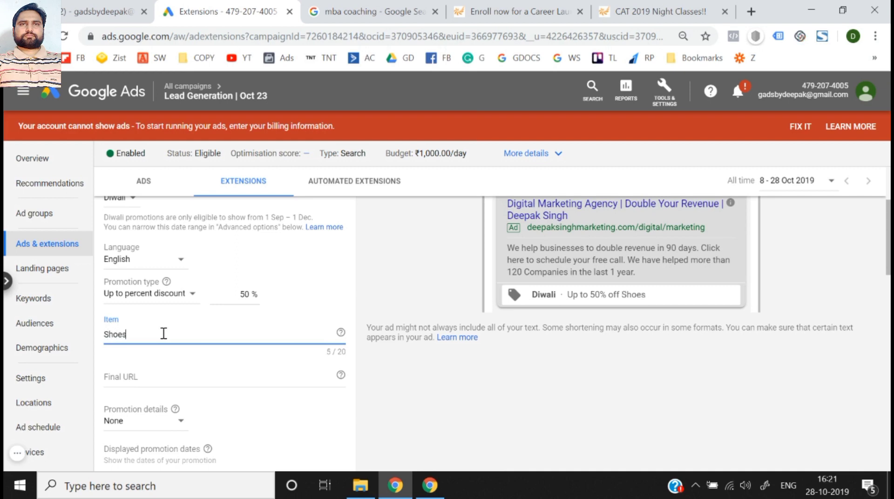
{"action": "scroll", "coordinate": [164, 334], "scroll_direction": "down", "scroll_amount": 2}
{"action": "left_click", "coordinate": [191, 246]}
{"action": "scroll", "coordinate": [192, 245], "scroll_direction": "up", "scroll_amount": 1}
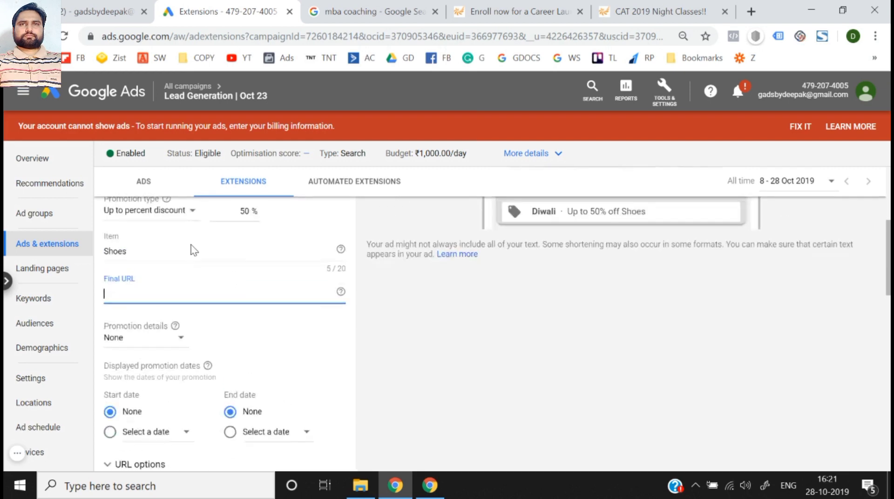
{"action": "left_click", "coordinate": [512, 12]}
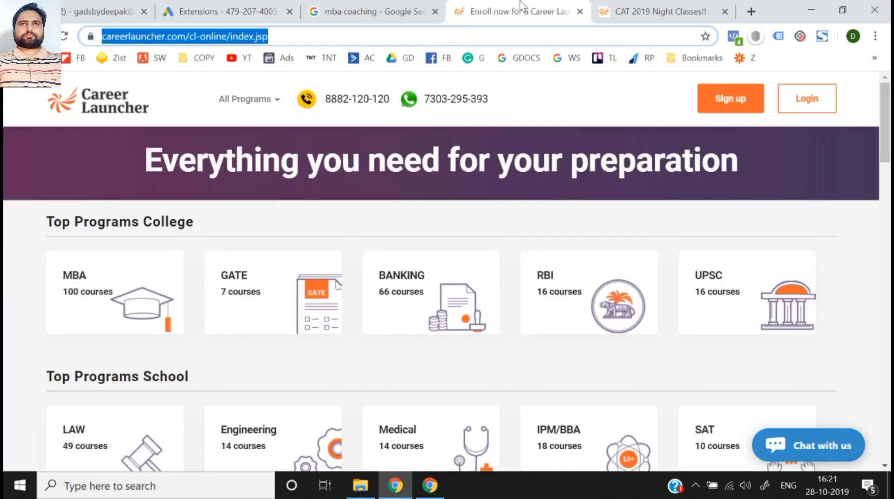
{"action": "left_click", "coordinate": [167, 7]}
{"action": "type", "text": "https://www.careerlauncher.com/cl-online/index.jsp"}
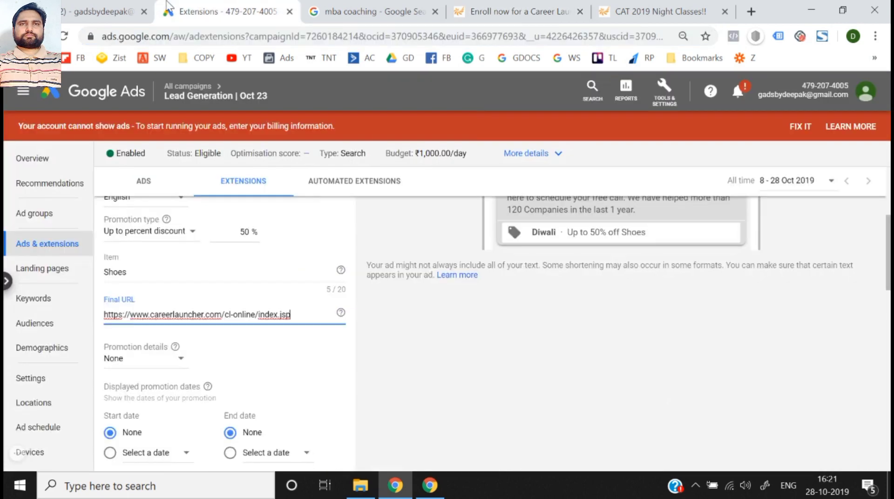
{"action": "left_click", "coordinate": [400, 383]}
- Set the promotion details to On orders over with a minimum order value of ₹5,000
{"action": "scroll", "coordinate": [399, 383], "scroll_direction": "up", "scroll_amount": 1}
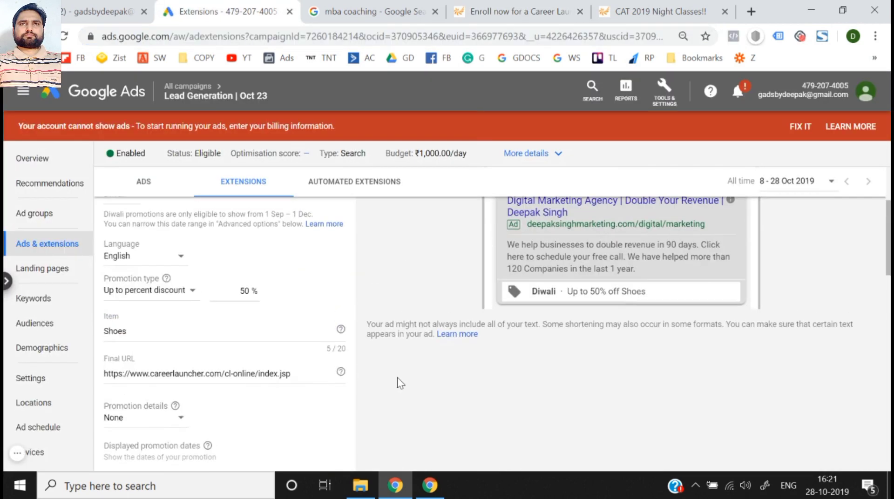
{"action": "left_click", "coordinate": [149, 422]}
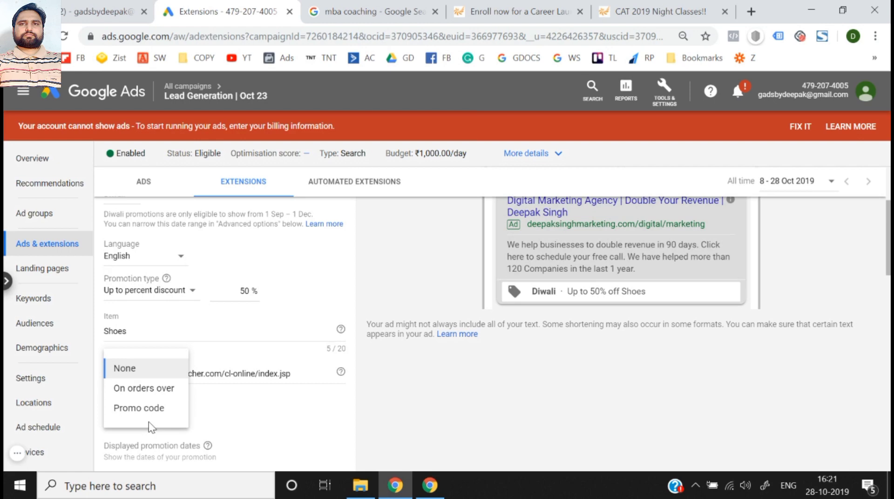
{"action": "left_click", "coordinate": [154, 394]}
{"action": "left_click", "coordinate": [247, 400]}
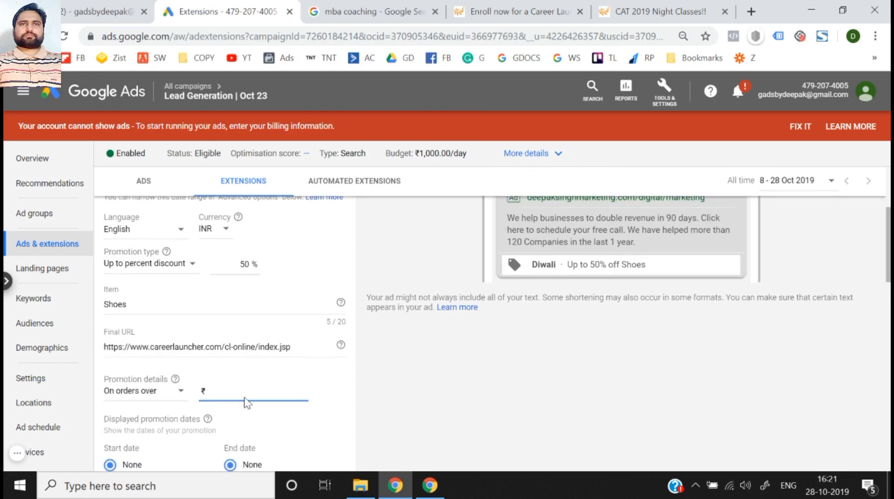
{"action": "type", "text": "5000"}
{"action": "left_click", "coordinate": [413, 383]}
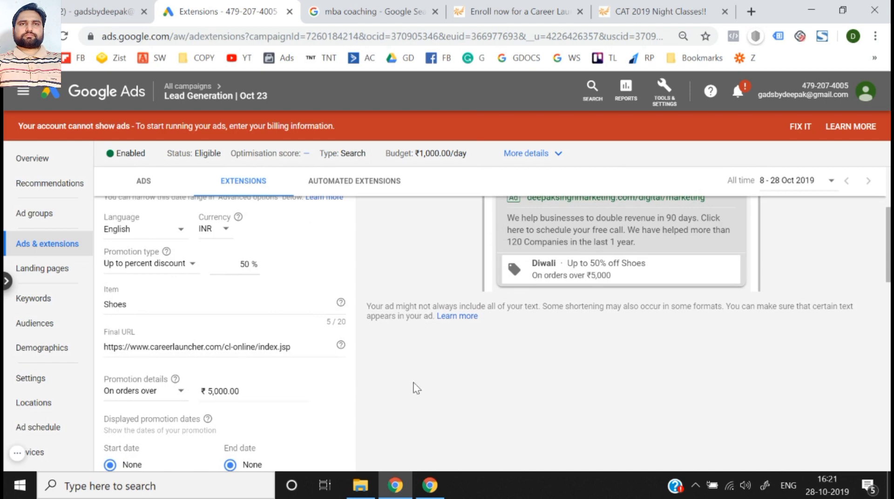
- Clear the minimum order amount and switch the promotion details to Promo code with the code ABC1
{"action": "left_click", "coordinate": [253, 391]}
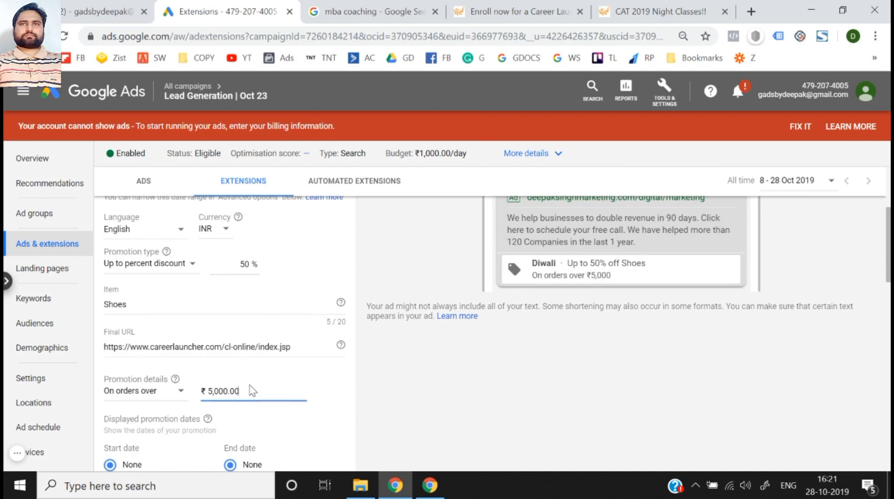
{"action": "key", "text": "ctrl+a"}
{"action": "key", "text": "BackSpace"}
{"action": "left_click", "coordinate": [143, 393]}
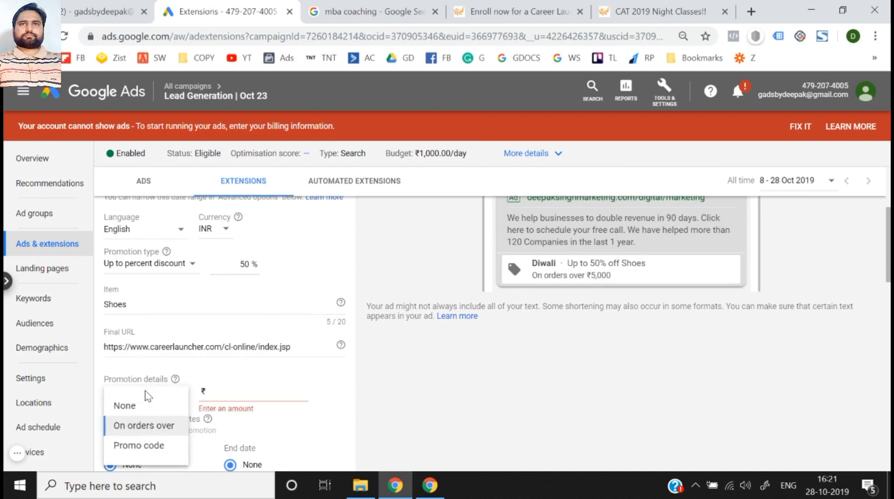
{"action": "left_click", "coordinate": [153, 444]}
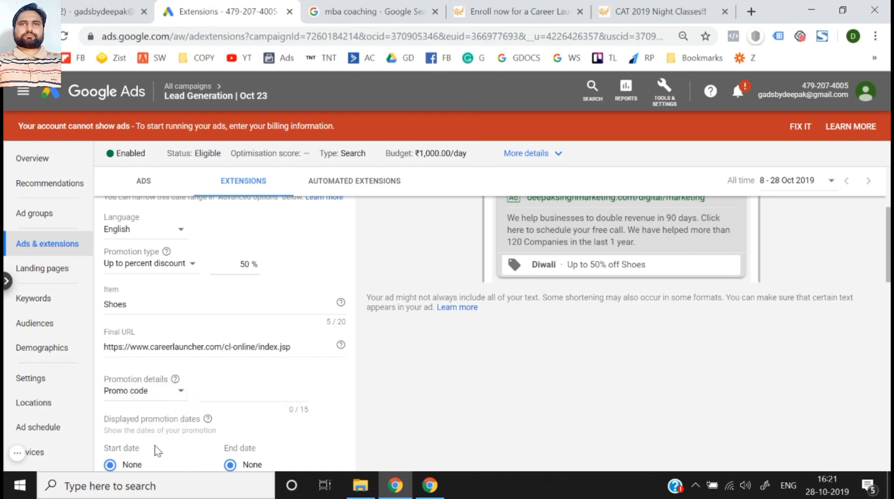
{"action": "left_click", "coordinate": [235, 393]}
{"action": "type", "text": "ABC1"}
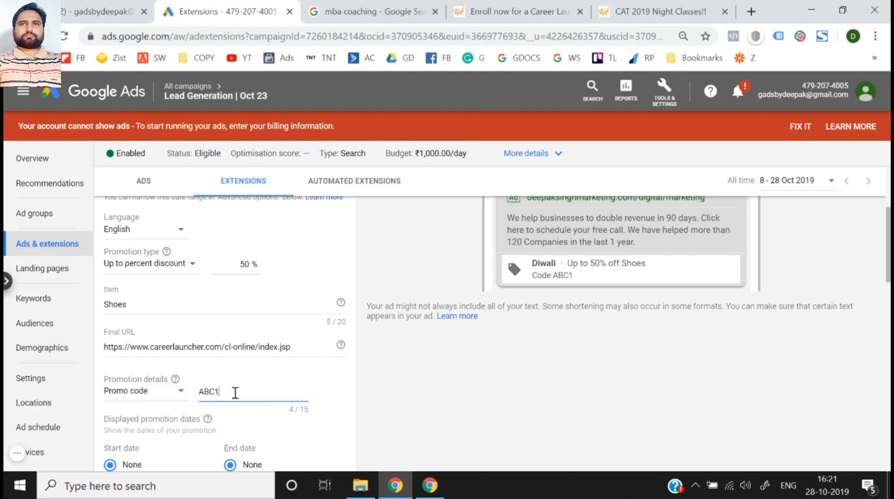
- Reset the promotion details to None
{"action": "left_click", "coordinate": [153, 391]}
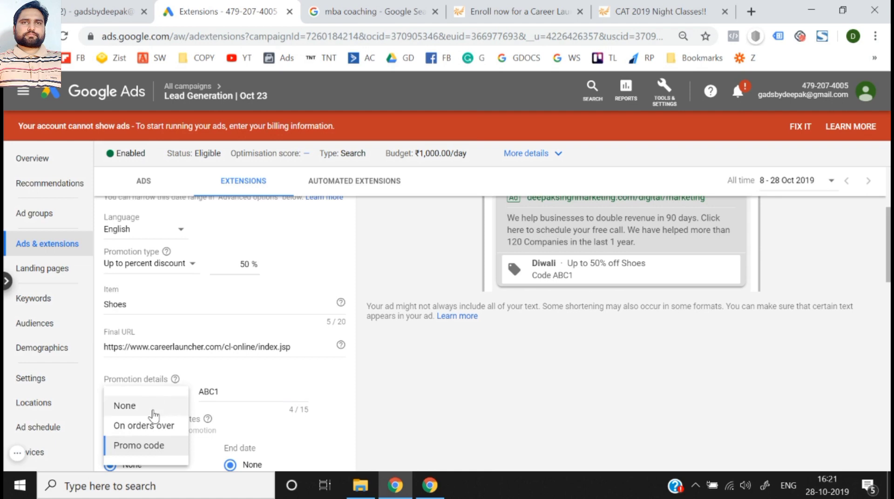
{"action": "left_click", "coordinate": [153, 411]}
{"action": "scroll", "coordinate": [348, 373], "scroll_direction": "down", "scroll_amount": 2}
{"action": "scroll", "coordinate": [303, 372], "scroll_direction": "up", "scroll_amount": 1}
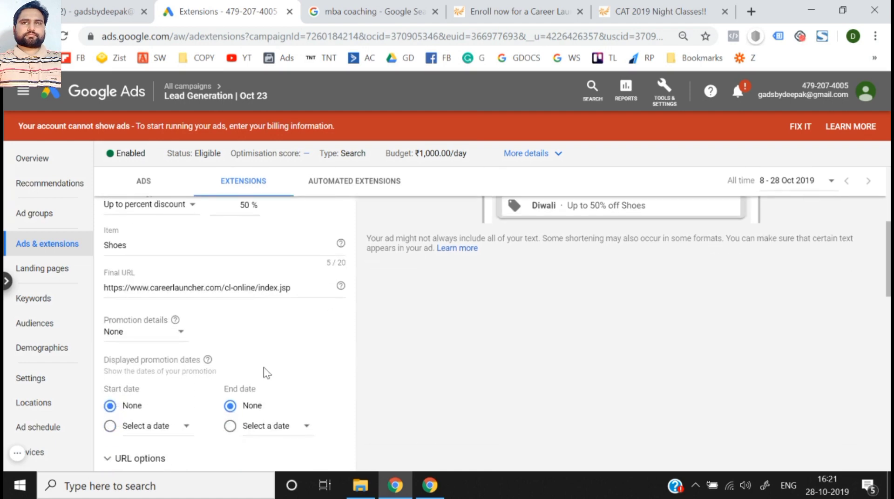
- Examine the promotion dates and the advanced device and scheduling options, and cancel the promotion extension without saving it
{"action": "scroll", "coordinate": [207, 377], "scroll_direction": "down", "scroll_amount": 1}
{"action": "scroll", "coordinate": [201, 407], "scroll_direction": "down", "scroll_amount": 2}
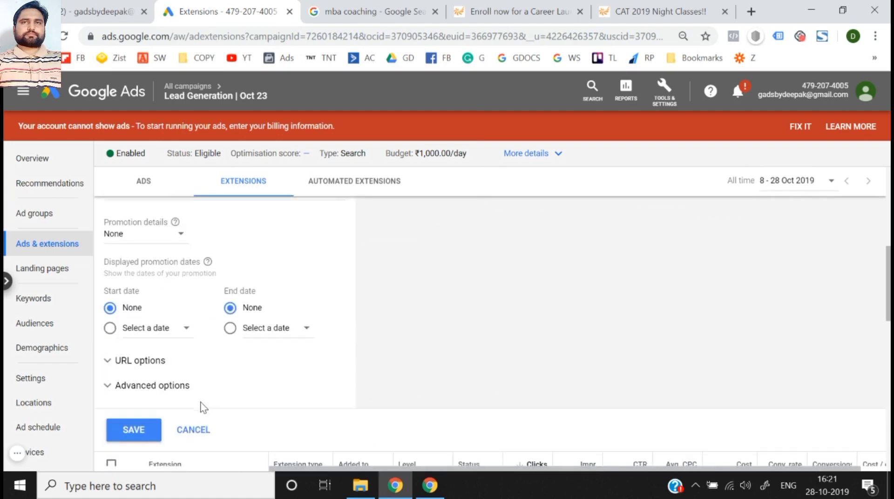
{"action": "left_click", "coordinate": [164, 388]}
{"action": "scroll", "coordinate": [164, 394], "scroll_direction": "down", "scroll_amount": 2}
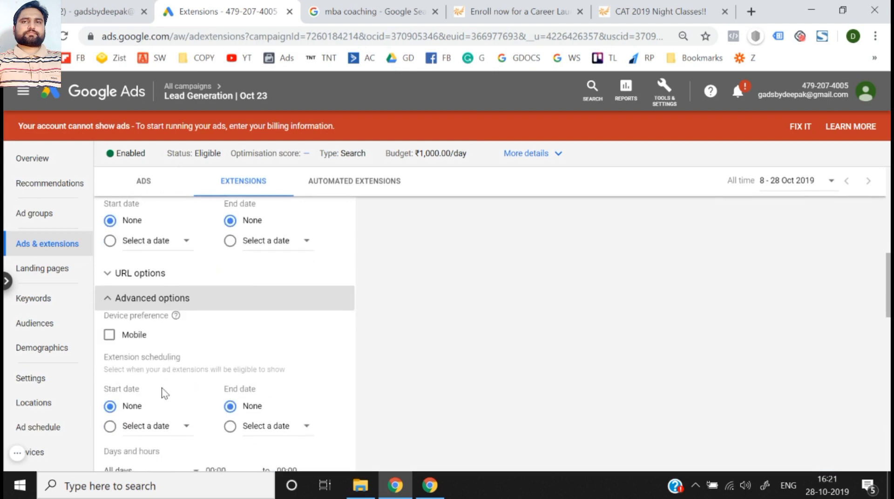
{"action": "scroll", "coordinate": [162, 388], "scroll_direction": "down", "scroll_amount": 1}
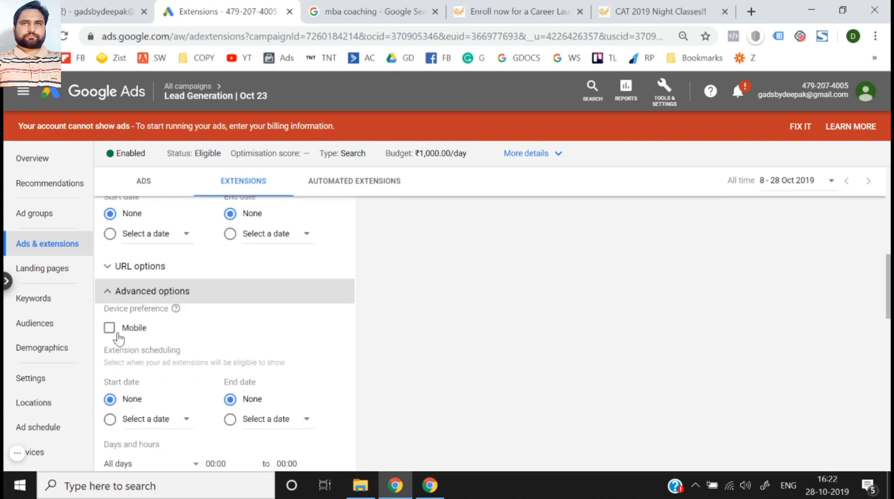
{"action": "scroll", "coordinate": [118, 335], "scroll_direction": "down", "scroll_amount": 4}
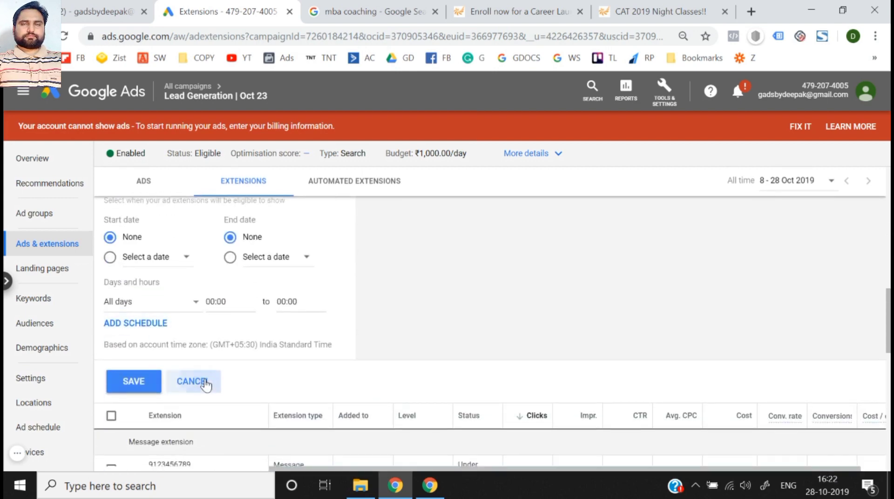
{"action": "left_click", "coordinate": [206, 384]}
{"action": "left_click", "coordinate": [456, 401]}
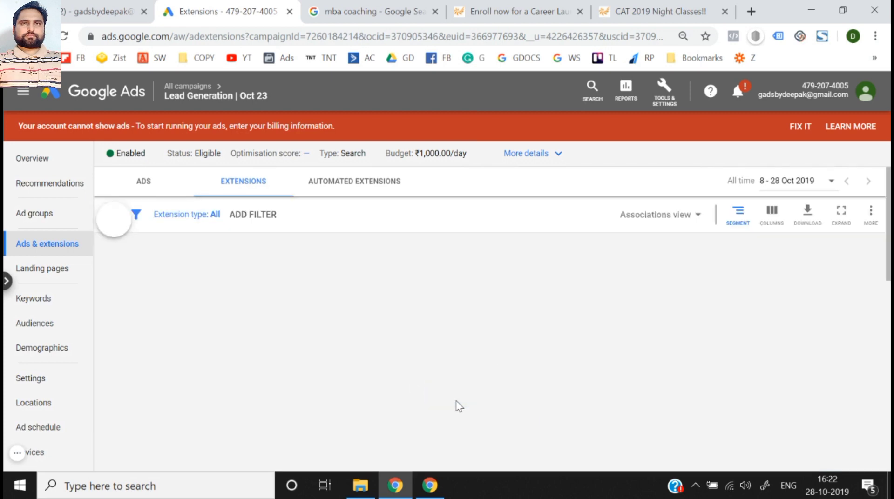
- Review the list of available extension types for the campaign, from sitelink through promotion extension
{"action": "scroll", "coordinate": [255, 378], "scroll_direction": "down", "scroll_amount": 5}
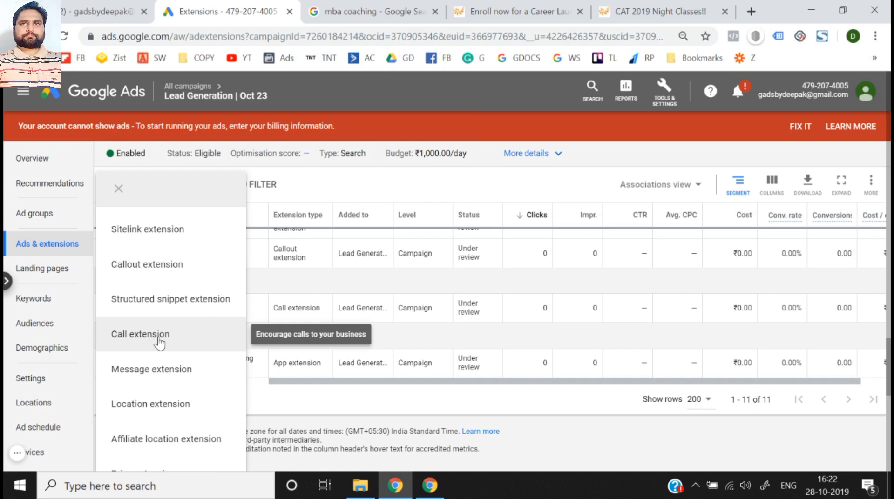
{"action": "scroll", "coordinate": [159, 343], "scroll_direction": "down", "scroll_amount": 1}
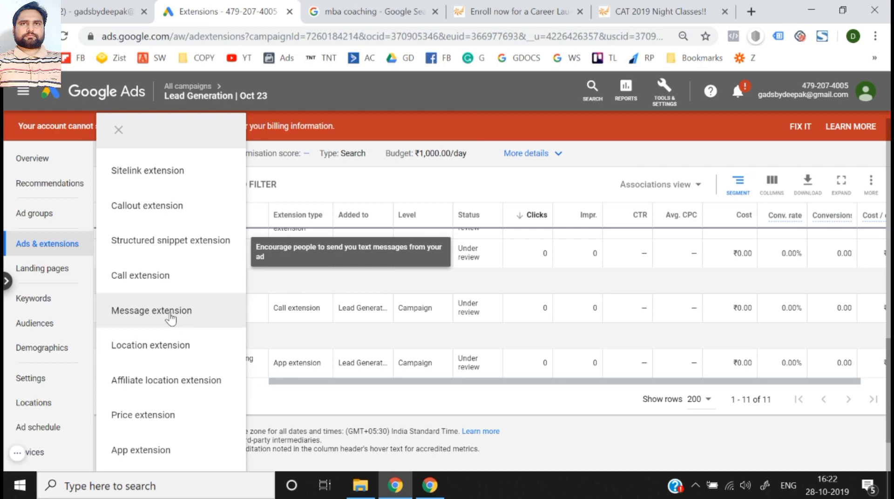
{"action": "scroll", "coordinate": [172, 322], "scroll_direction": "down", "scroll_amount": 1}
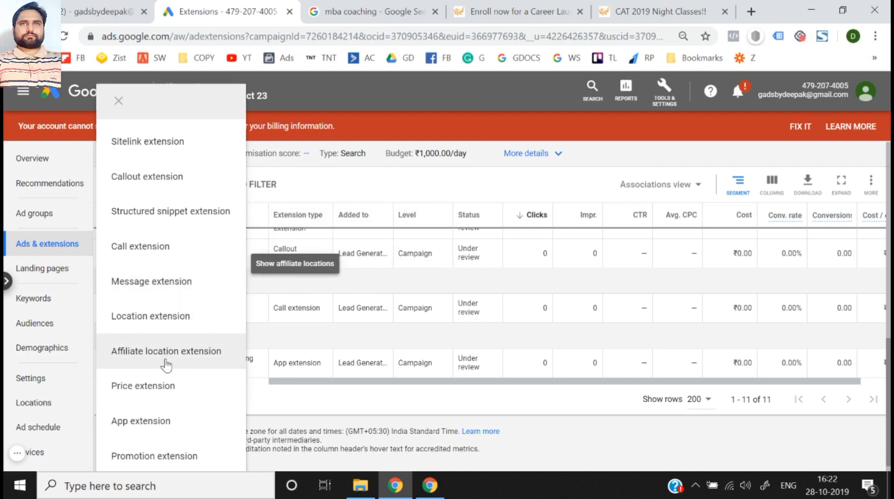
{"action": "scroll", "coordinate": [166, 365], "scroll_direction": "up", "scroll_amount": 3}
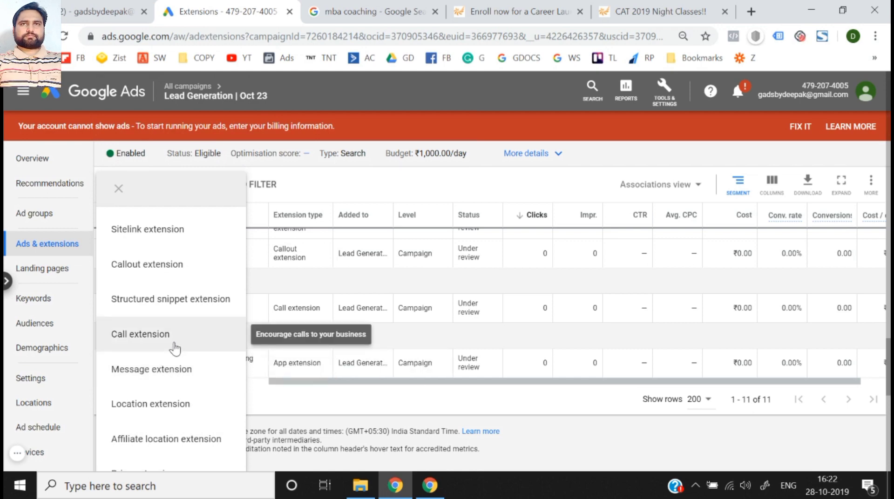
{"action": "scroll", "coordinate": [175, 349], "scroll_direction": "down", "scroll_amount": 3}
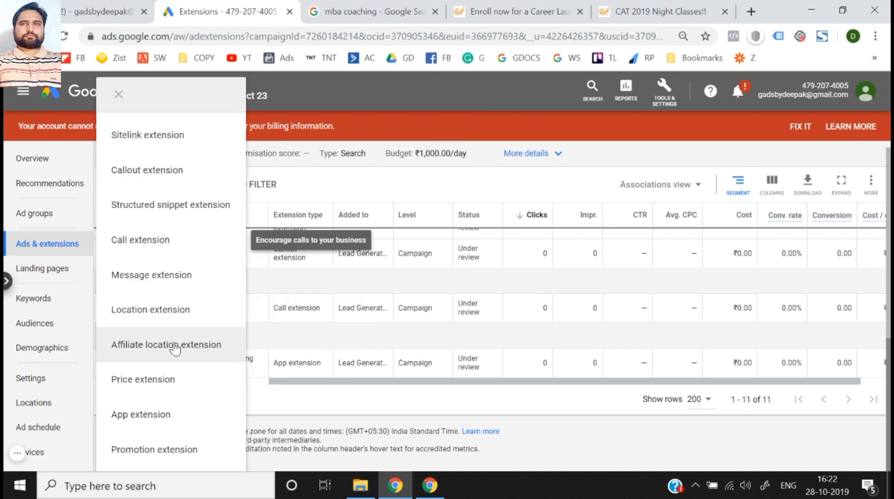
{"action": "scroll", "coordinate": [175, 349], "scroll_direction": "up", "scroll_amount": 3}
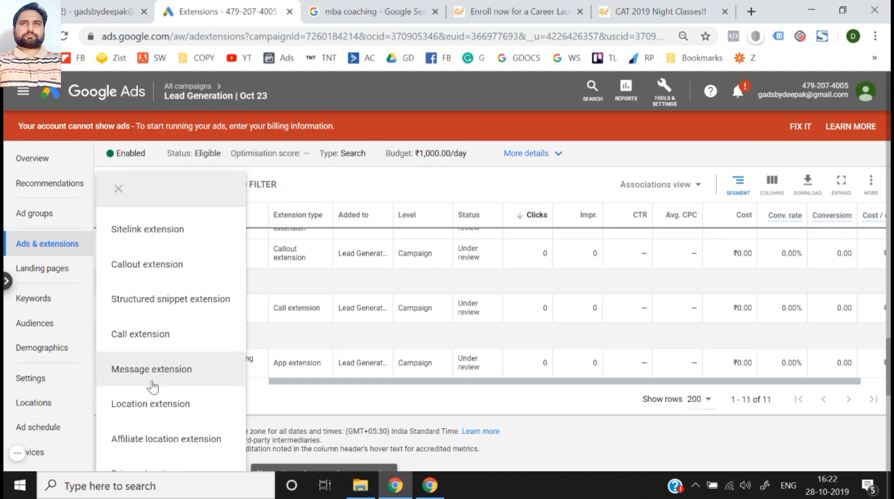
- Start a new sitelink extension and examine its Sitelink URL options, including tracking template, final URL suffix and custom parameter, then collapse them
{"action": "left_click", "coordinate": [198, 231]}
{"action": "scroll", "coordinate": [260, 296], "scroll_direction": "down", "scroll_amount": 5}
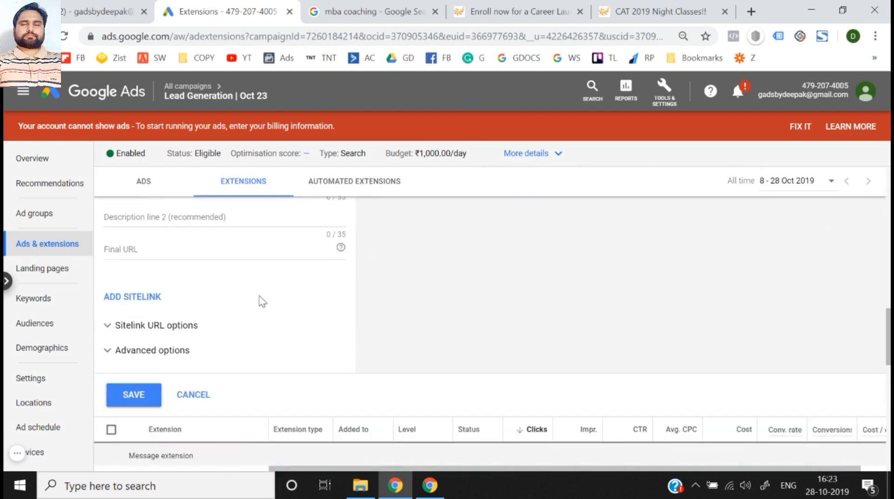
{"action": "scroll", "coordinate": [261, 302], "scroll_direction": "down", "scroll_amount": 1}
{"action": "left_click", "coordinate": [194, 267]}
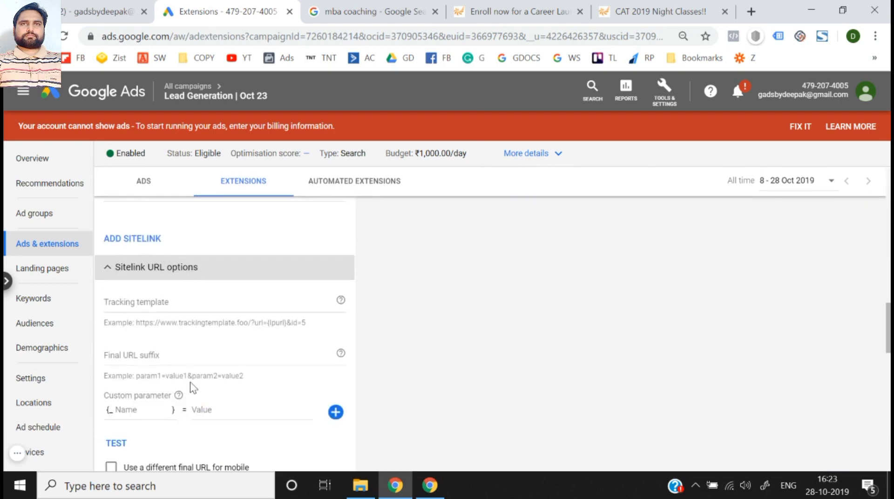
{"action": "scroll", "coordinate": [194, 388], "scroll_direction": "down", "scroll_amount": 2}
{"action": "scroll", "coordinate": [191, 387], "scroll_direction": "up", "scroll_amount": 2}
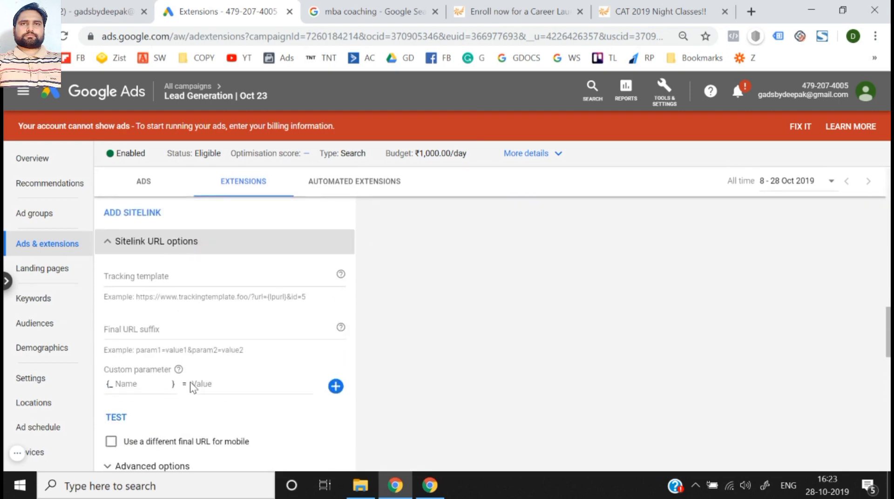
{"action": "left_click", "coordinate": [109, 241]}
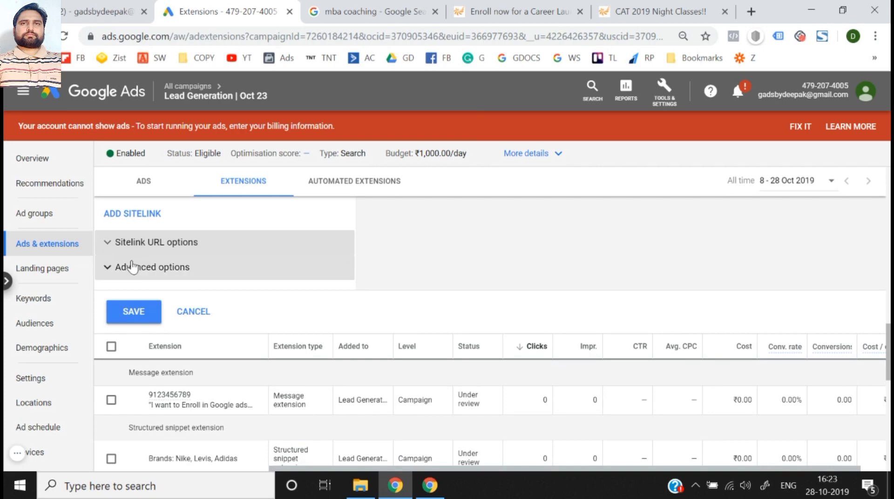